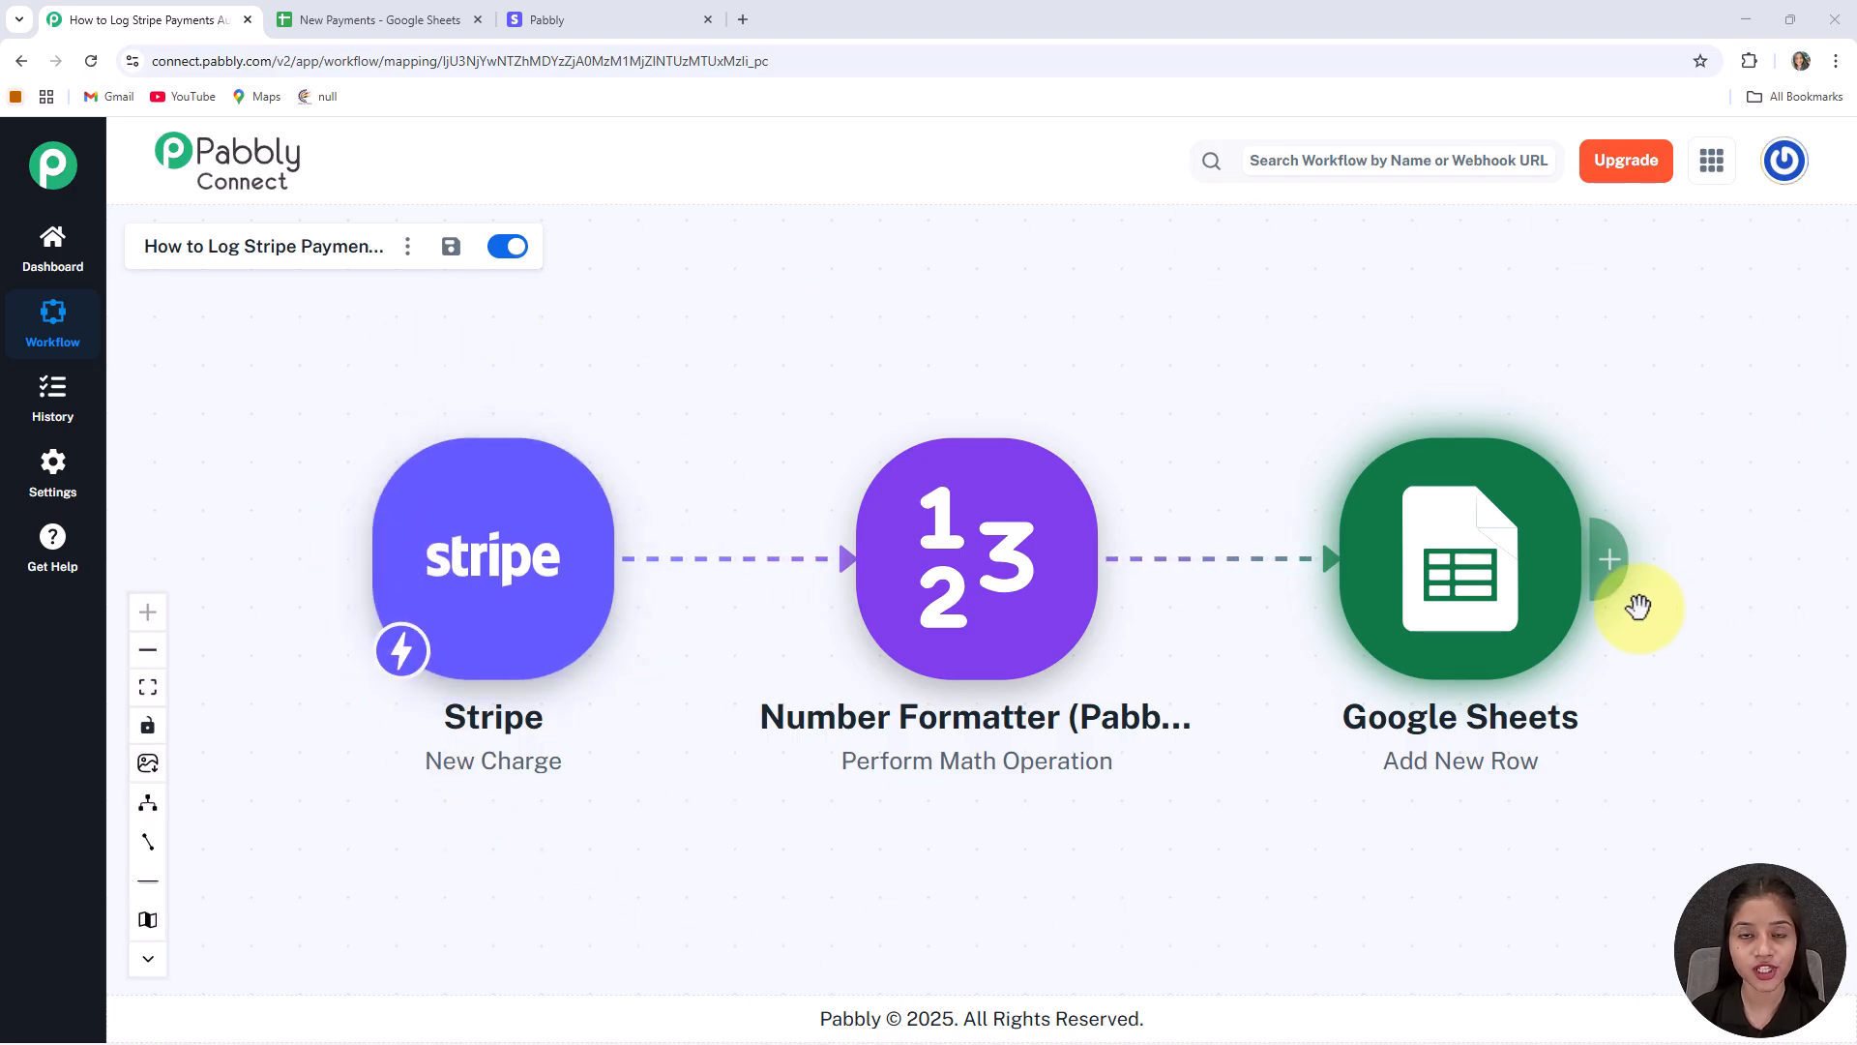
click(407, 254)
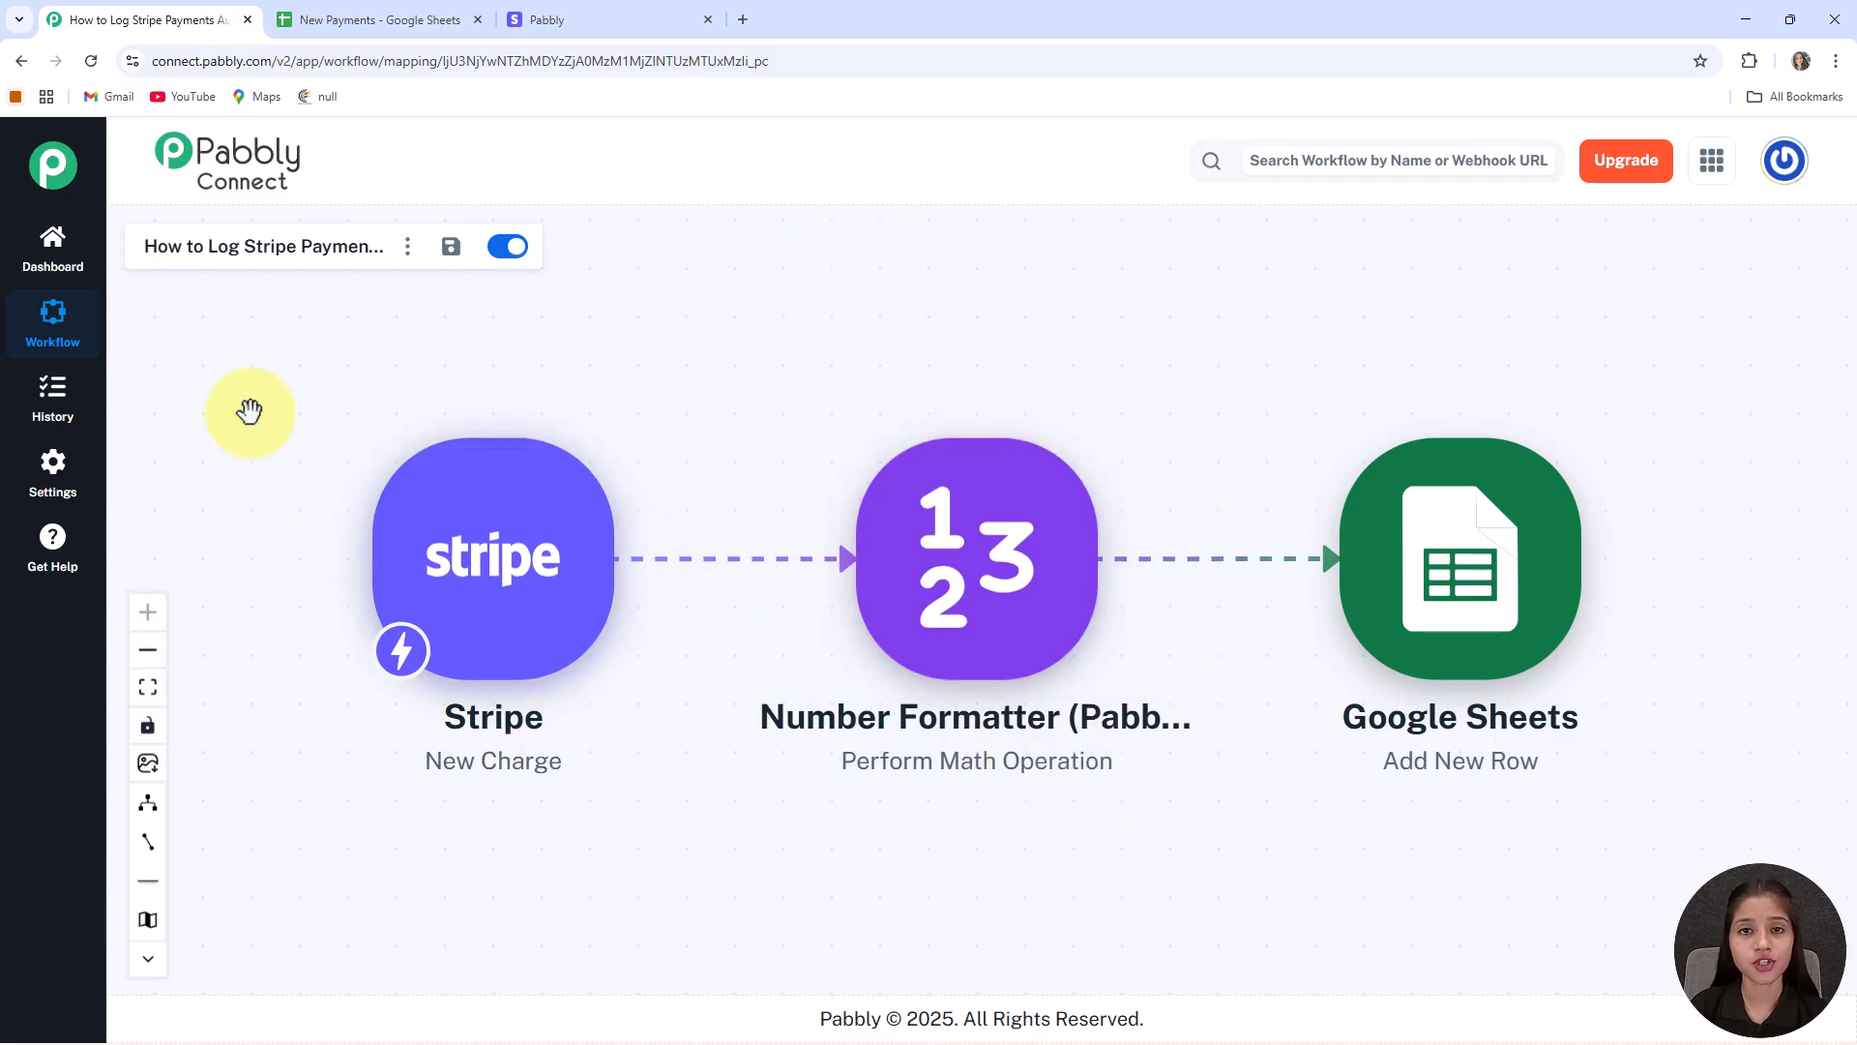
click(552, 564)
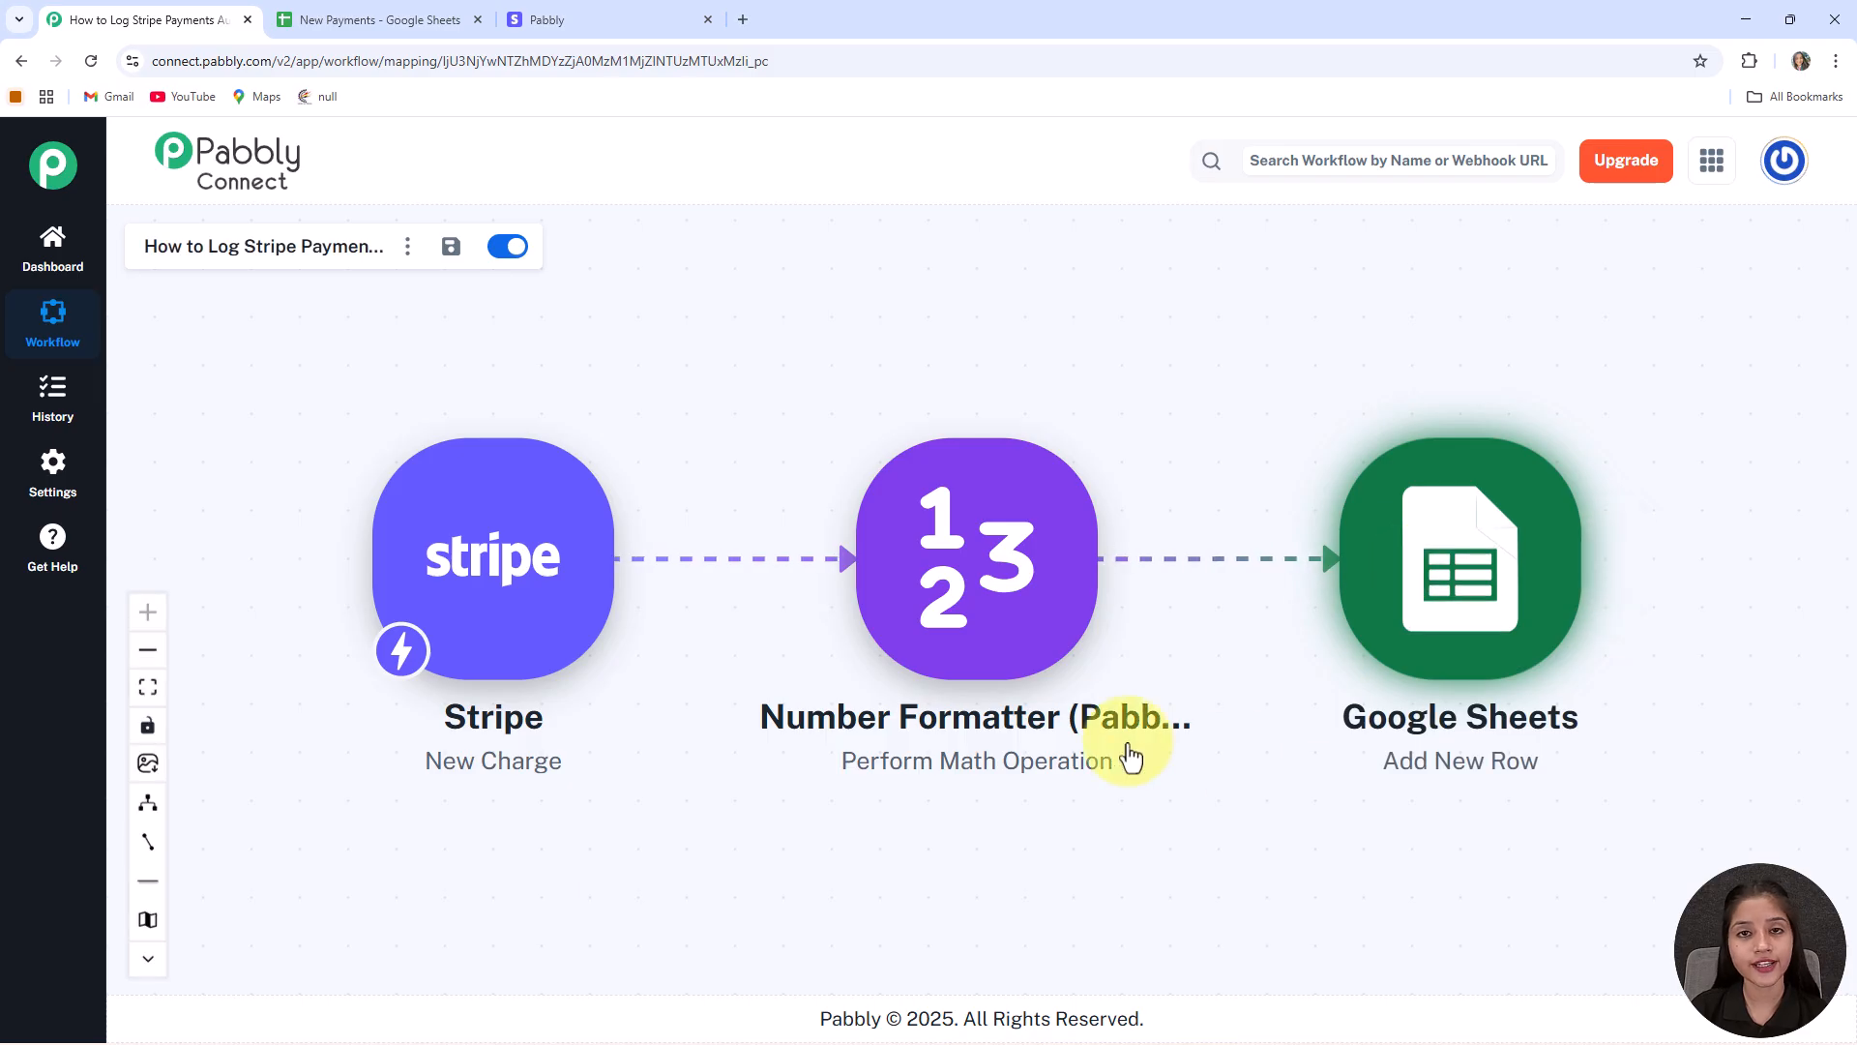
mouse_move(1360, 568)
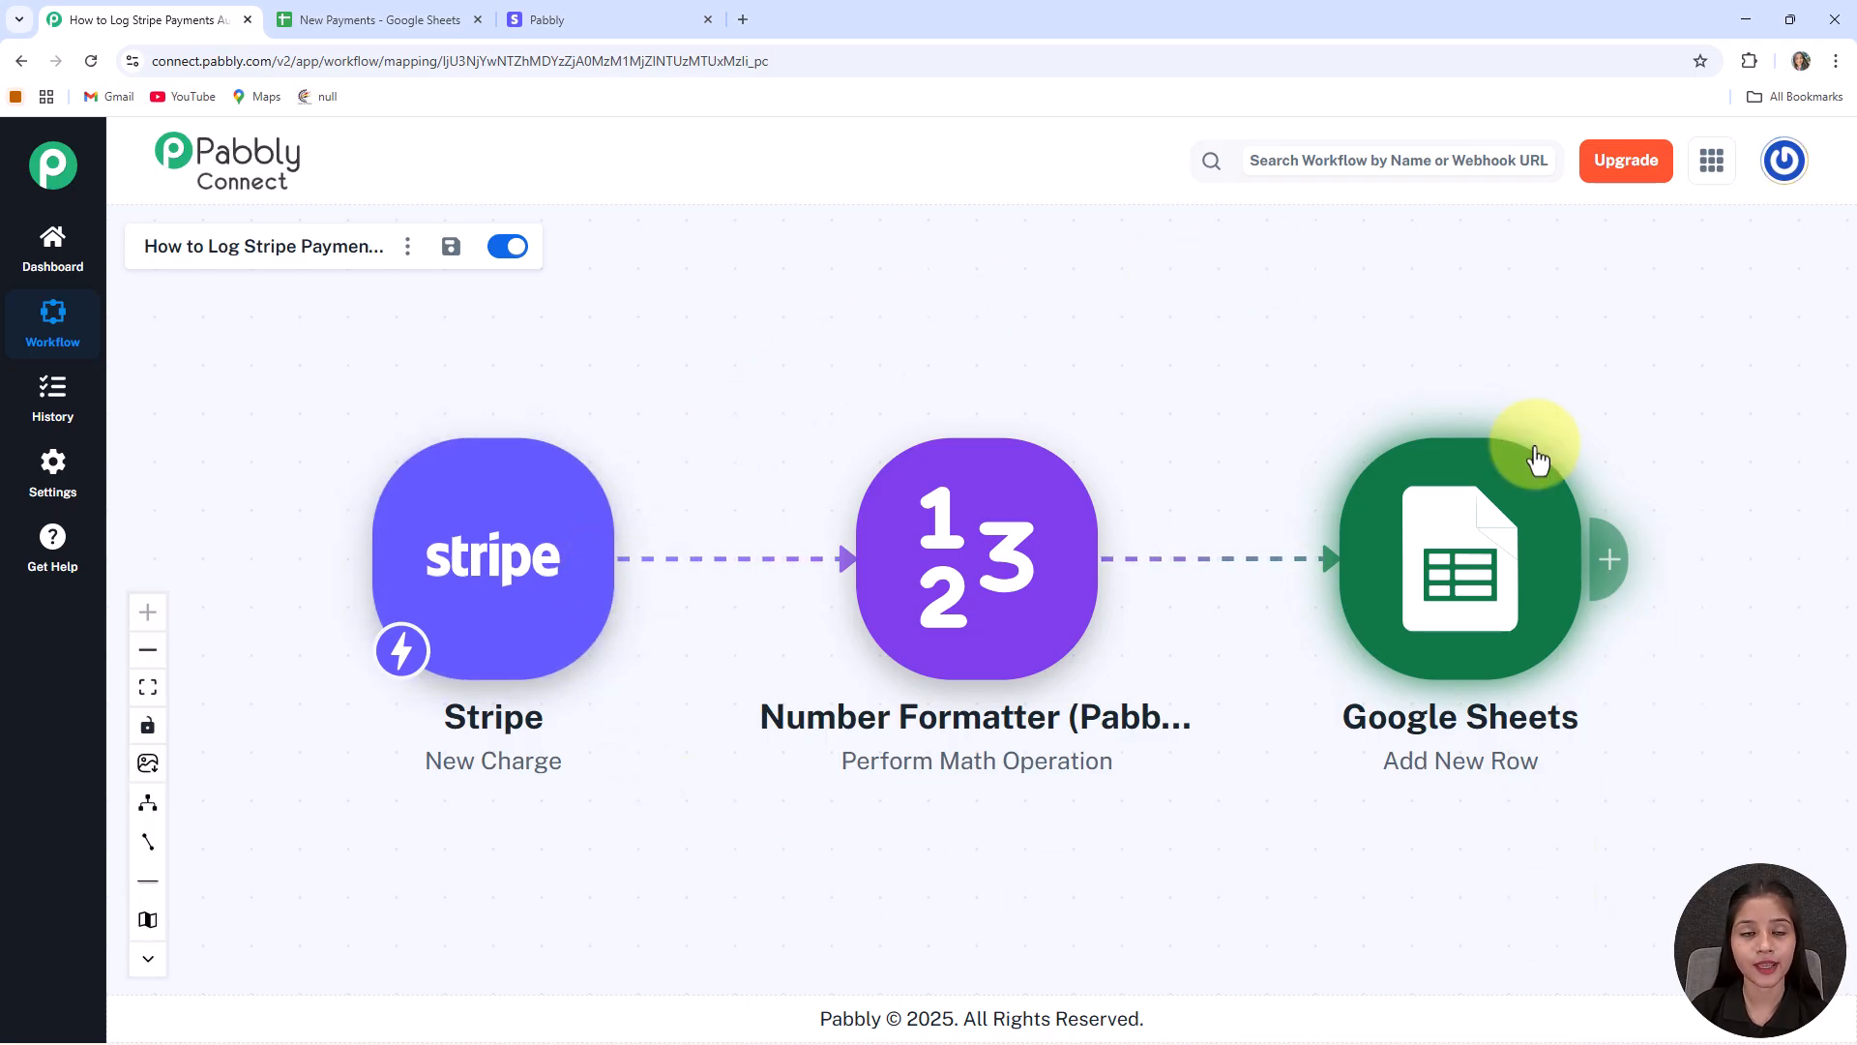
Step: Switch to the Stripe checkout page for the Pabbly Connect Subscription and fill in the customer's e-mail and phone number
click(527, 19)
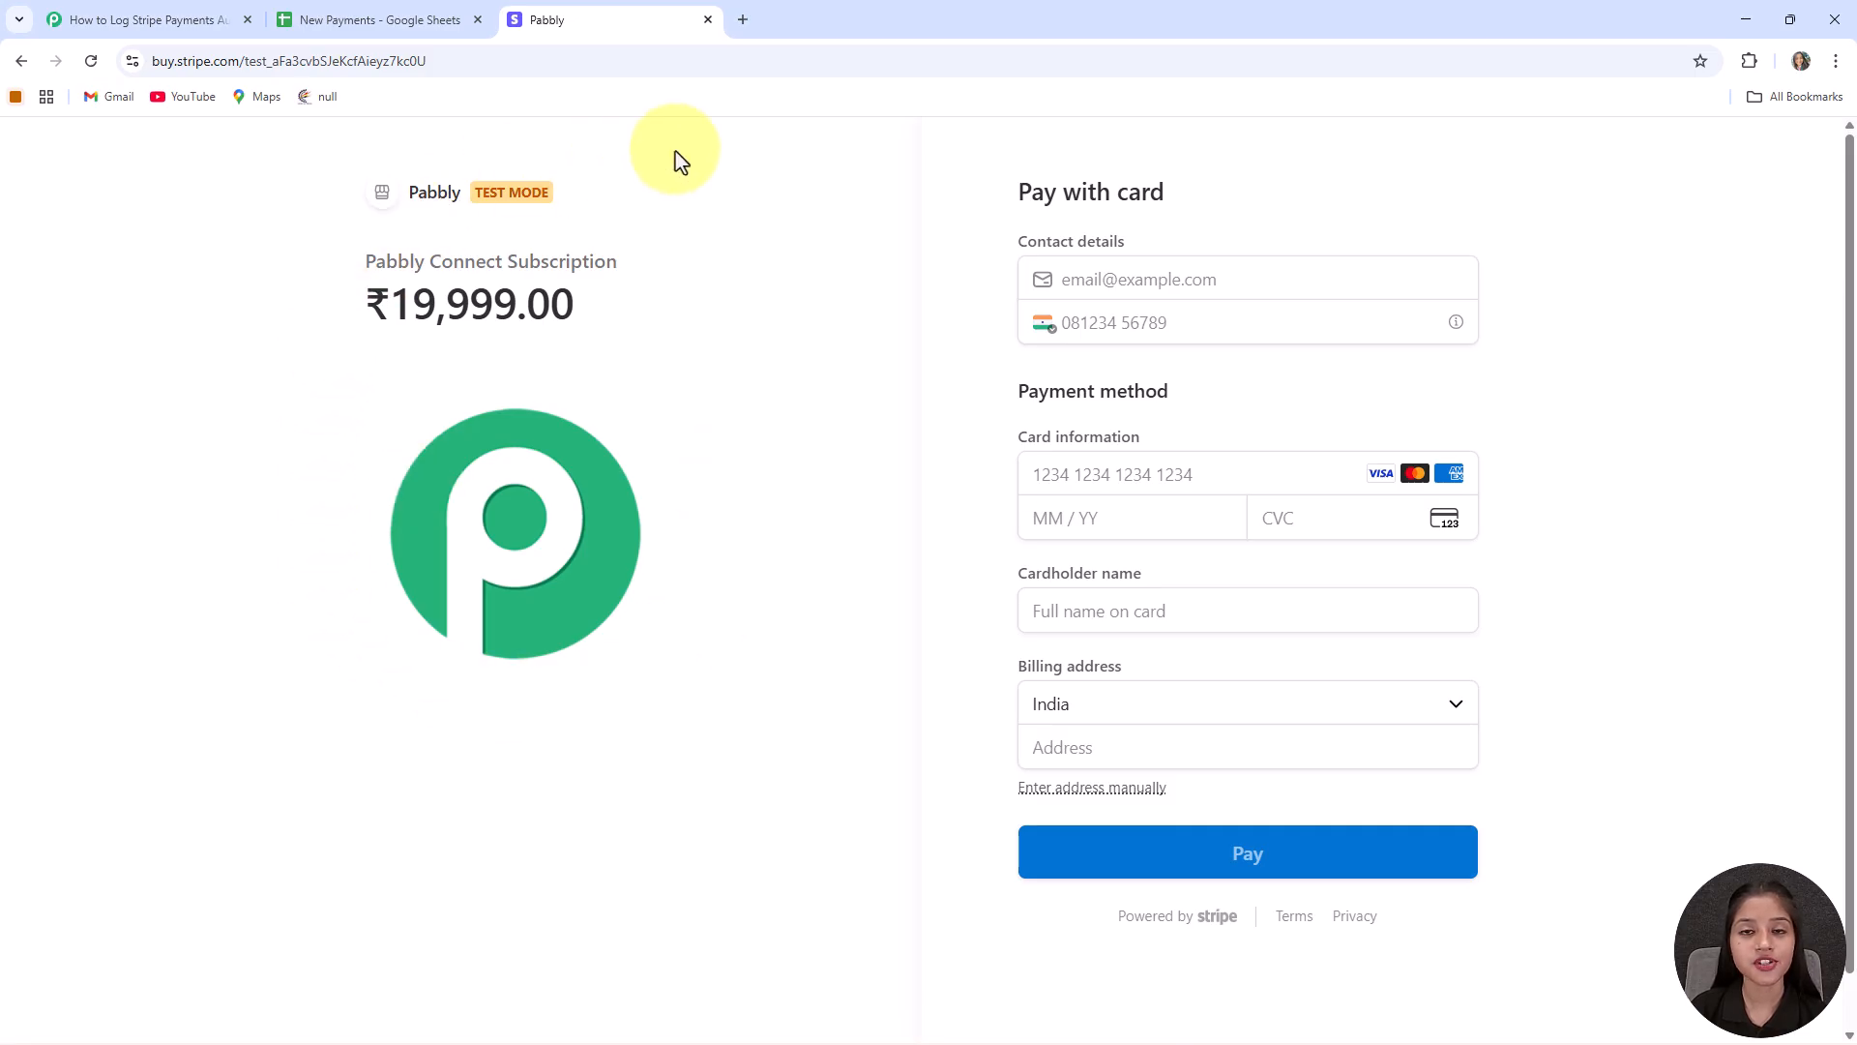
drag(1157, 177, 1222, 195)
scroll(1225, 207, down, 1)
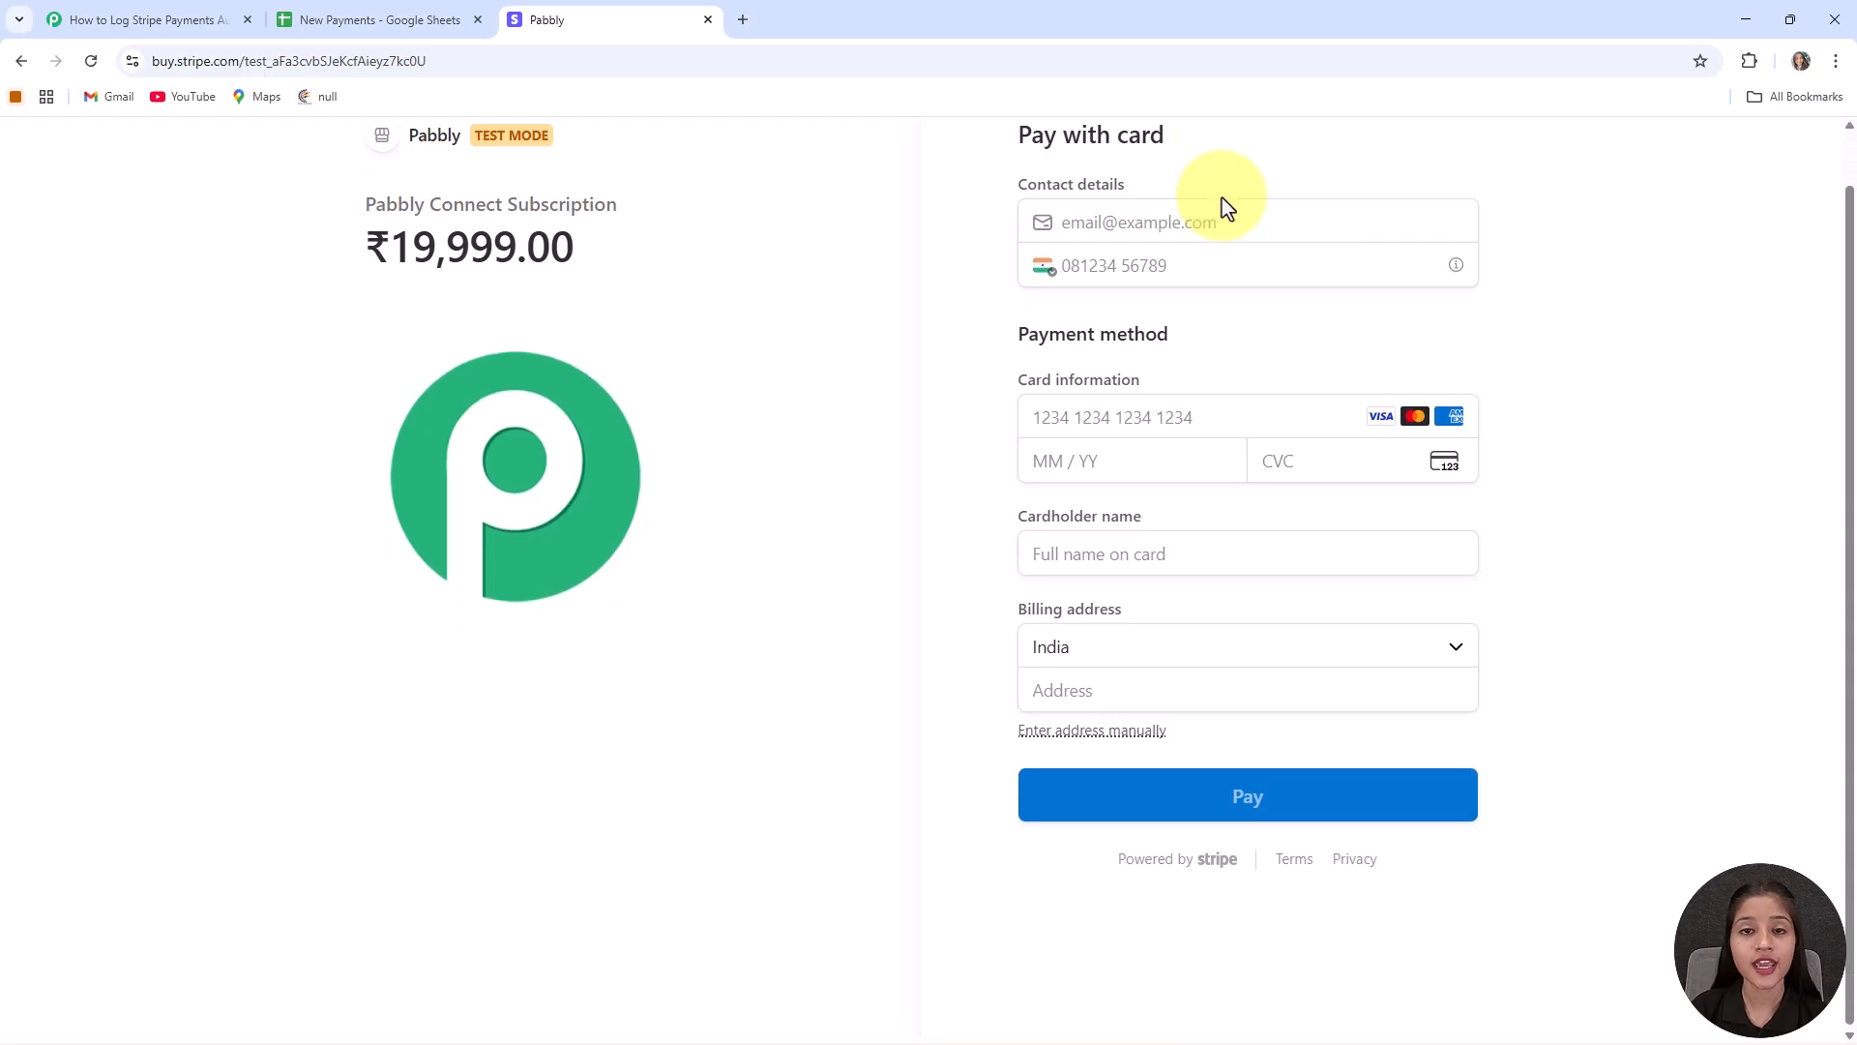
click(1169, 201)
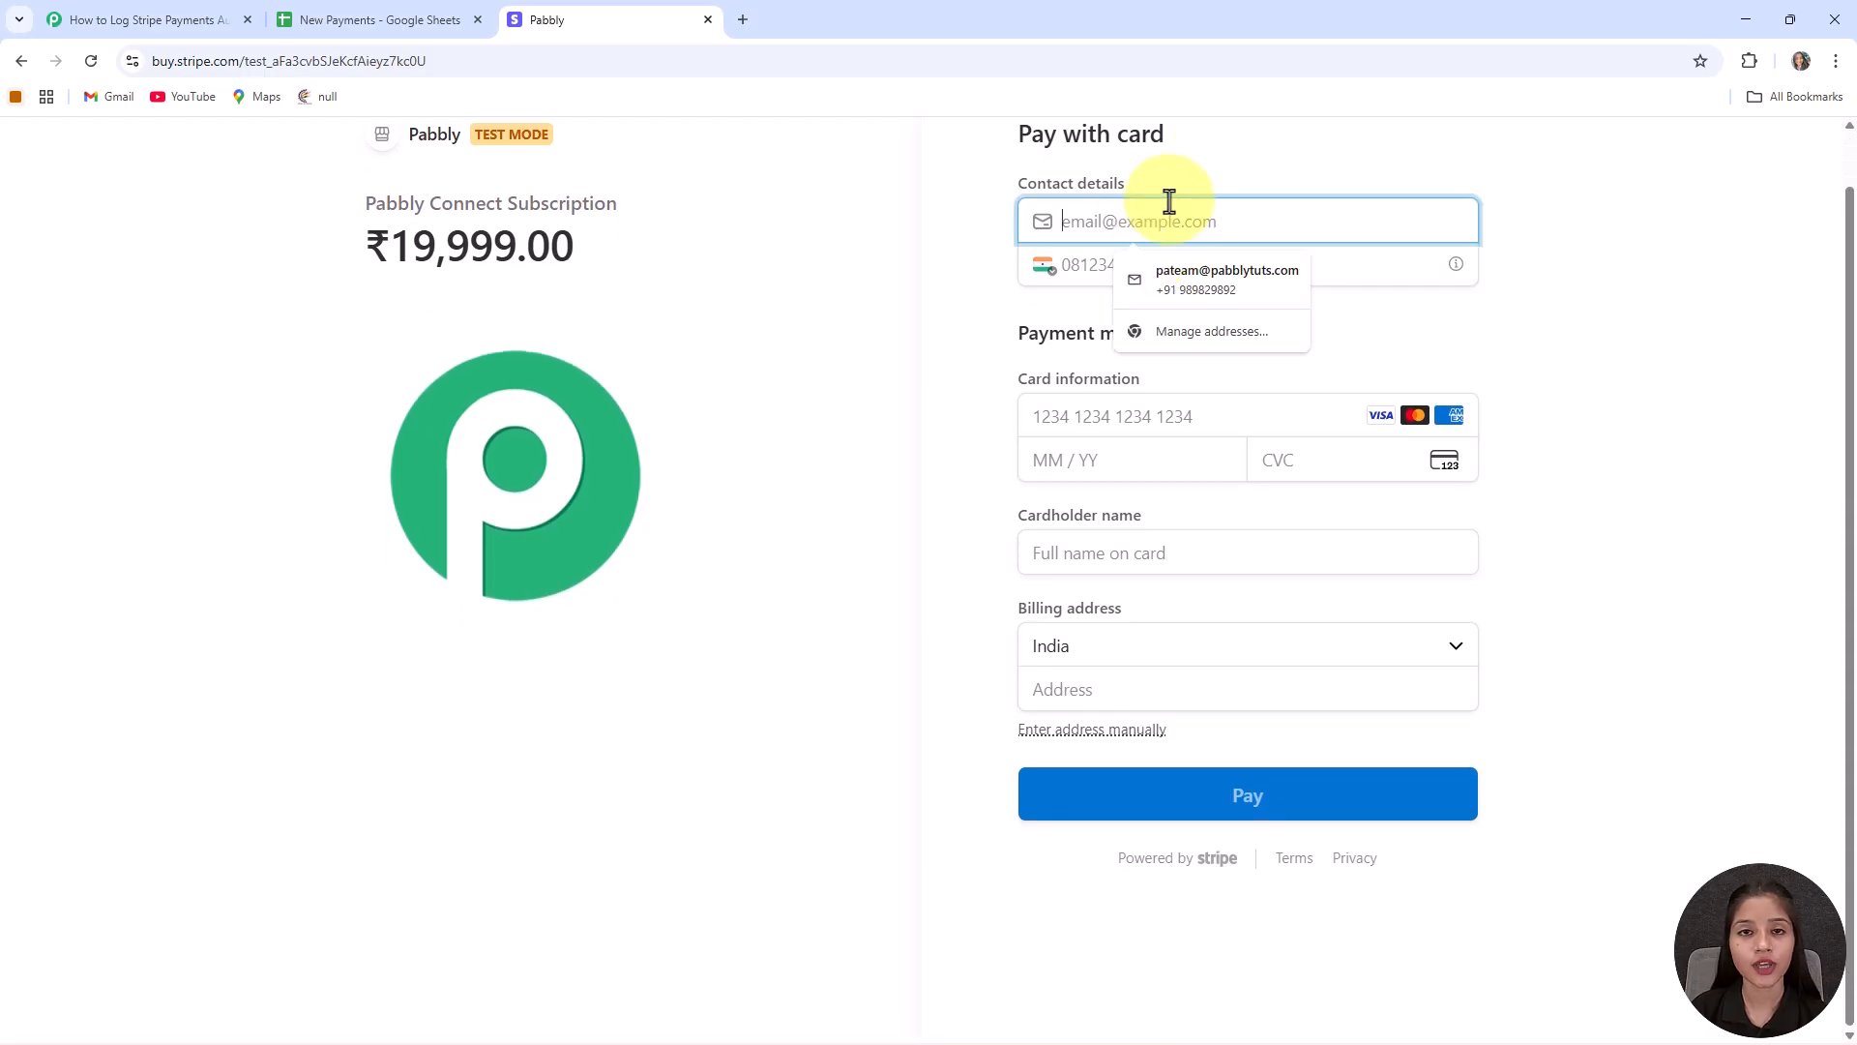
click(1186, 280)
click(1217, 271)
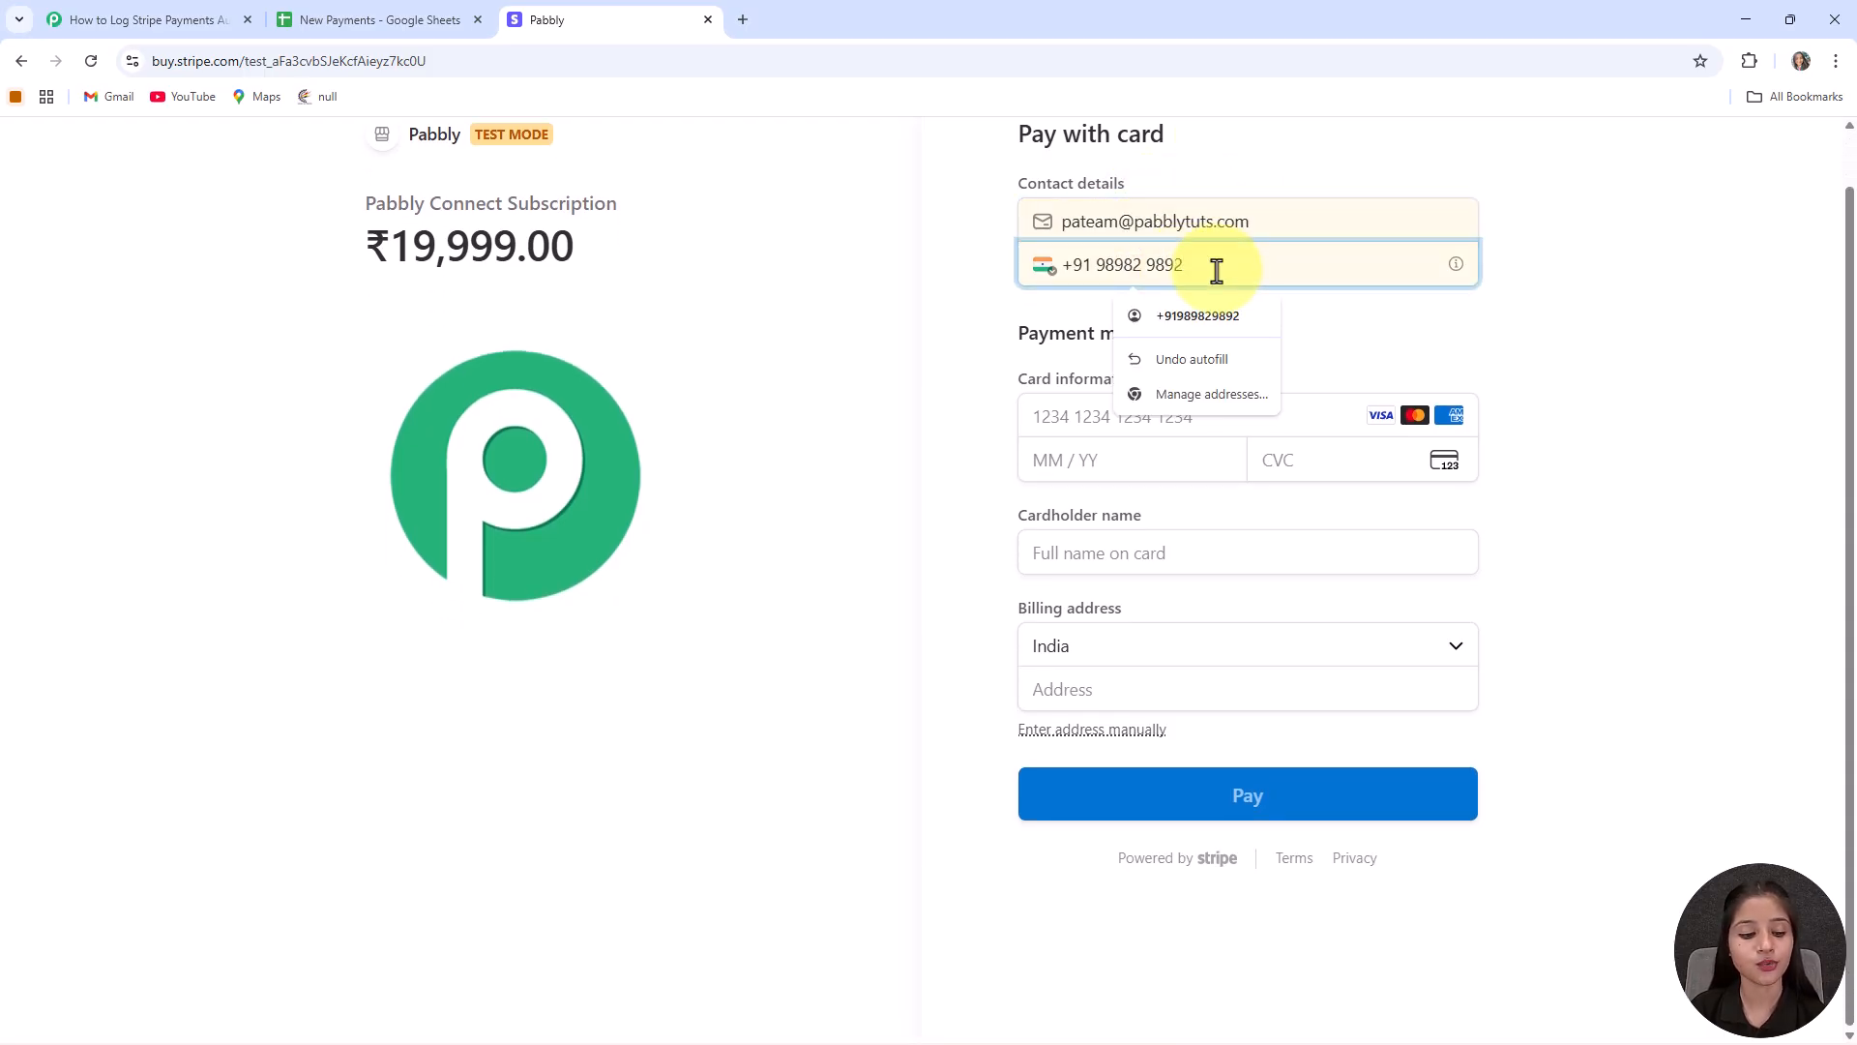
text(3)
click(978, 311)
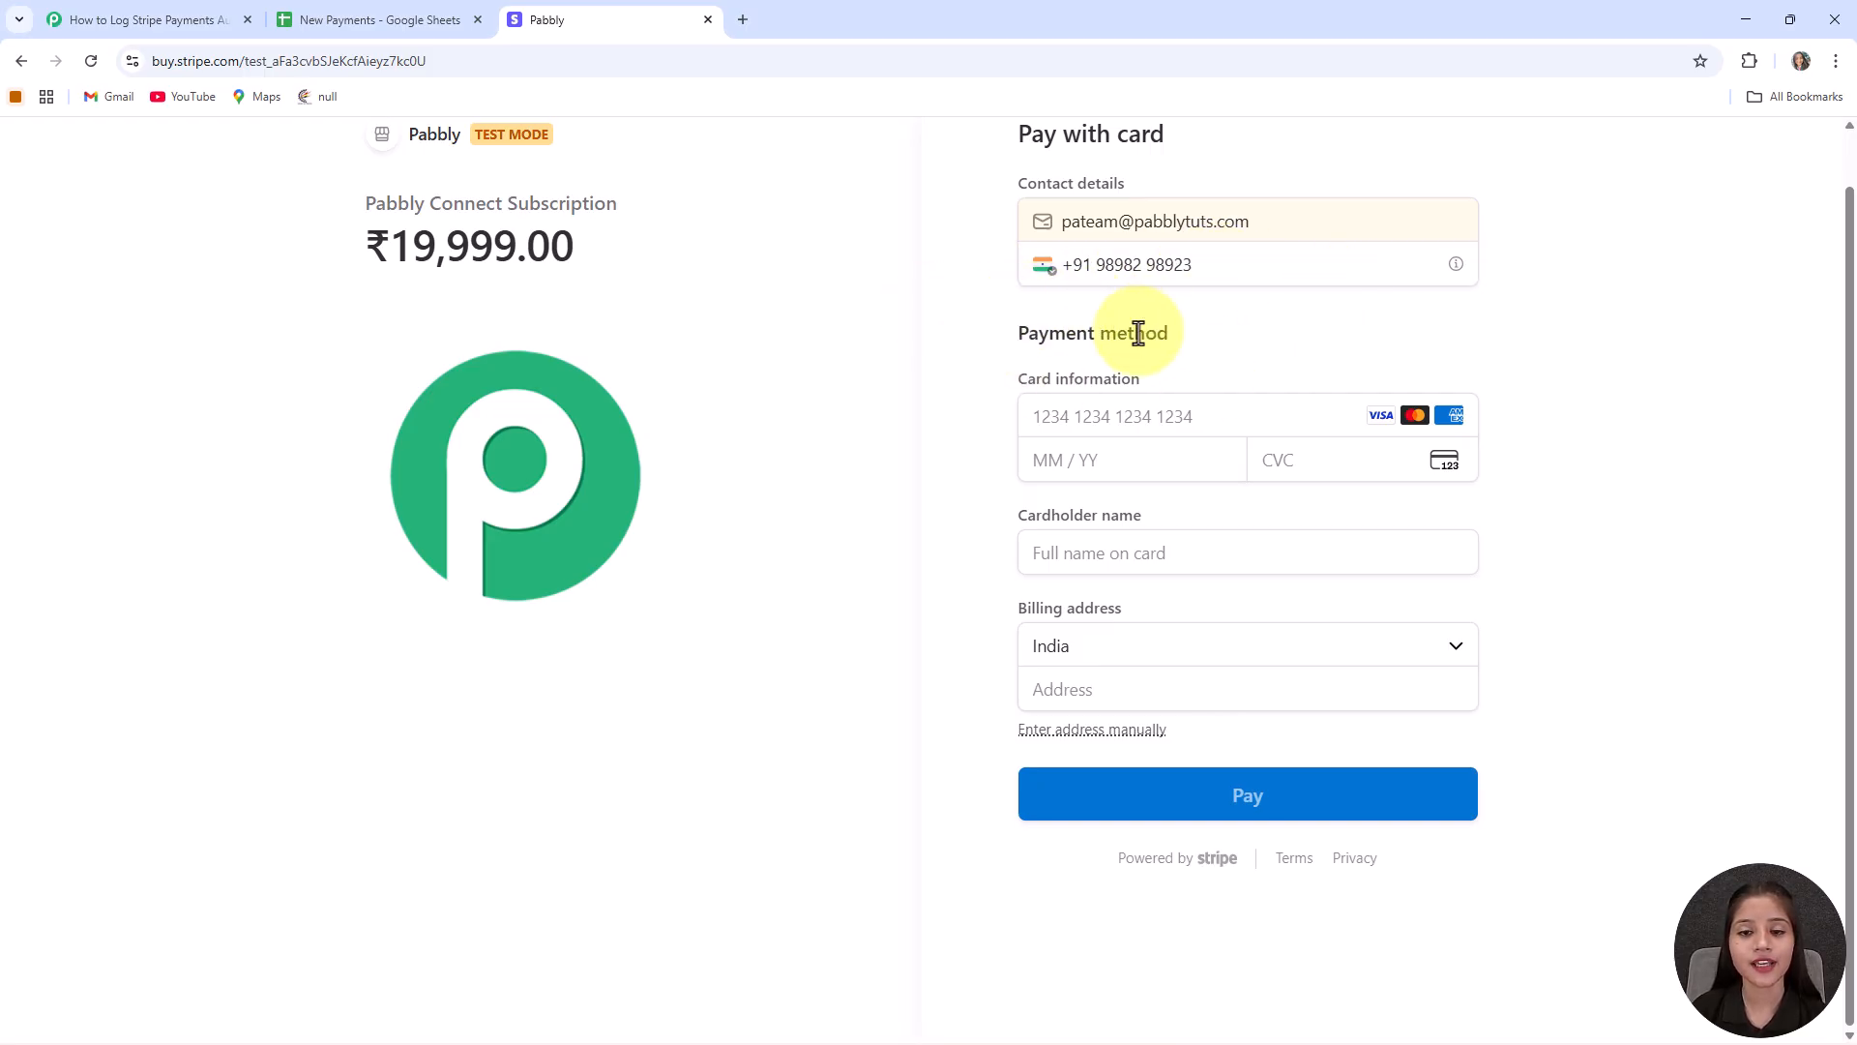
Step: Fill in the saved test card's number, expiry date and security code, and the cardholder's name
click(1144, 416)
click(1134, 480)
click(958, 462)
click(1142, 553)
click(935, 527)
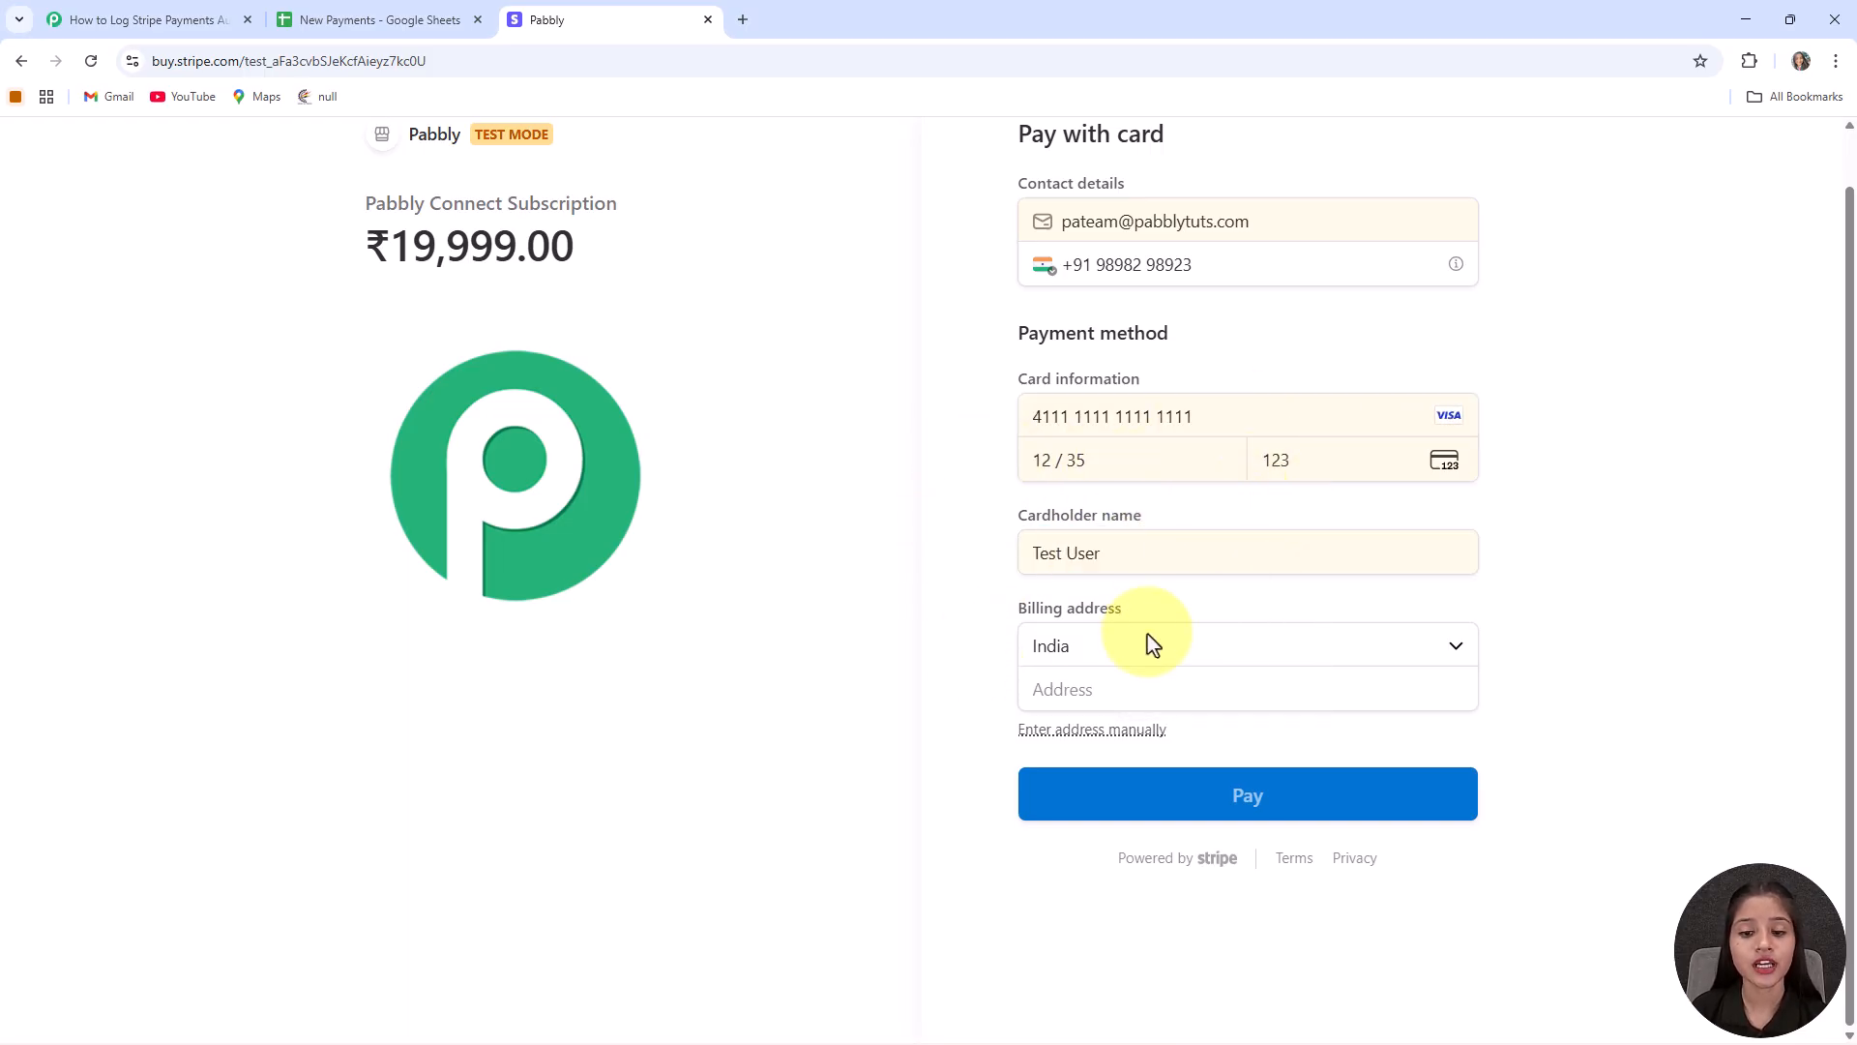
Step: Fill in the billing address from the saved address and submit the payment
click(1061, 691)
click(1190, 755)
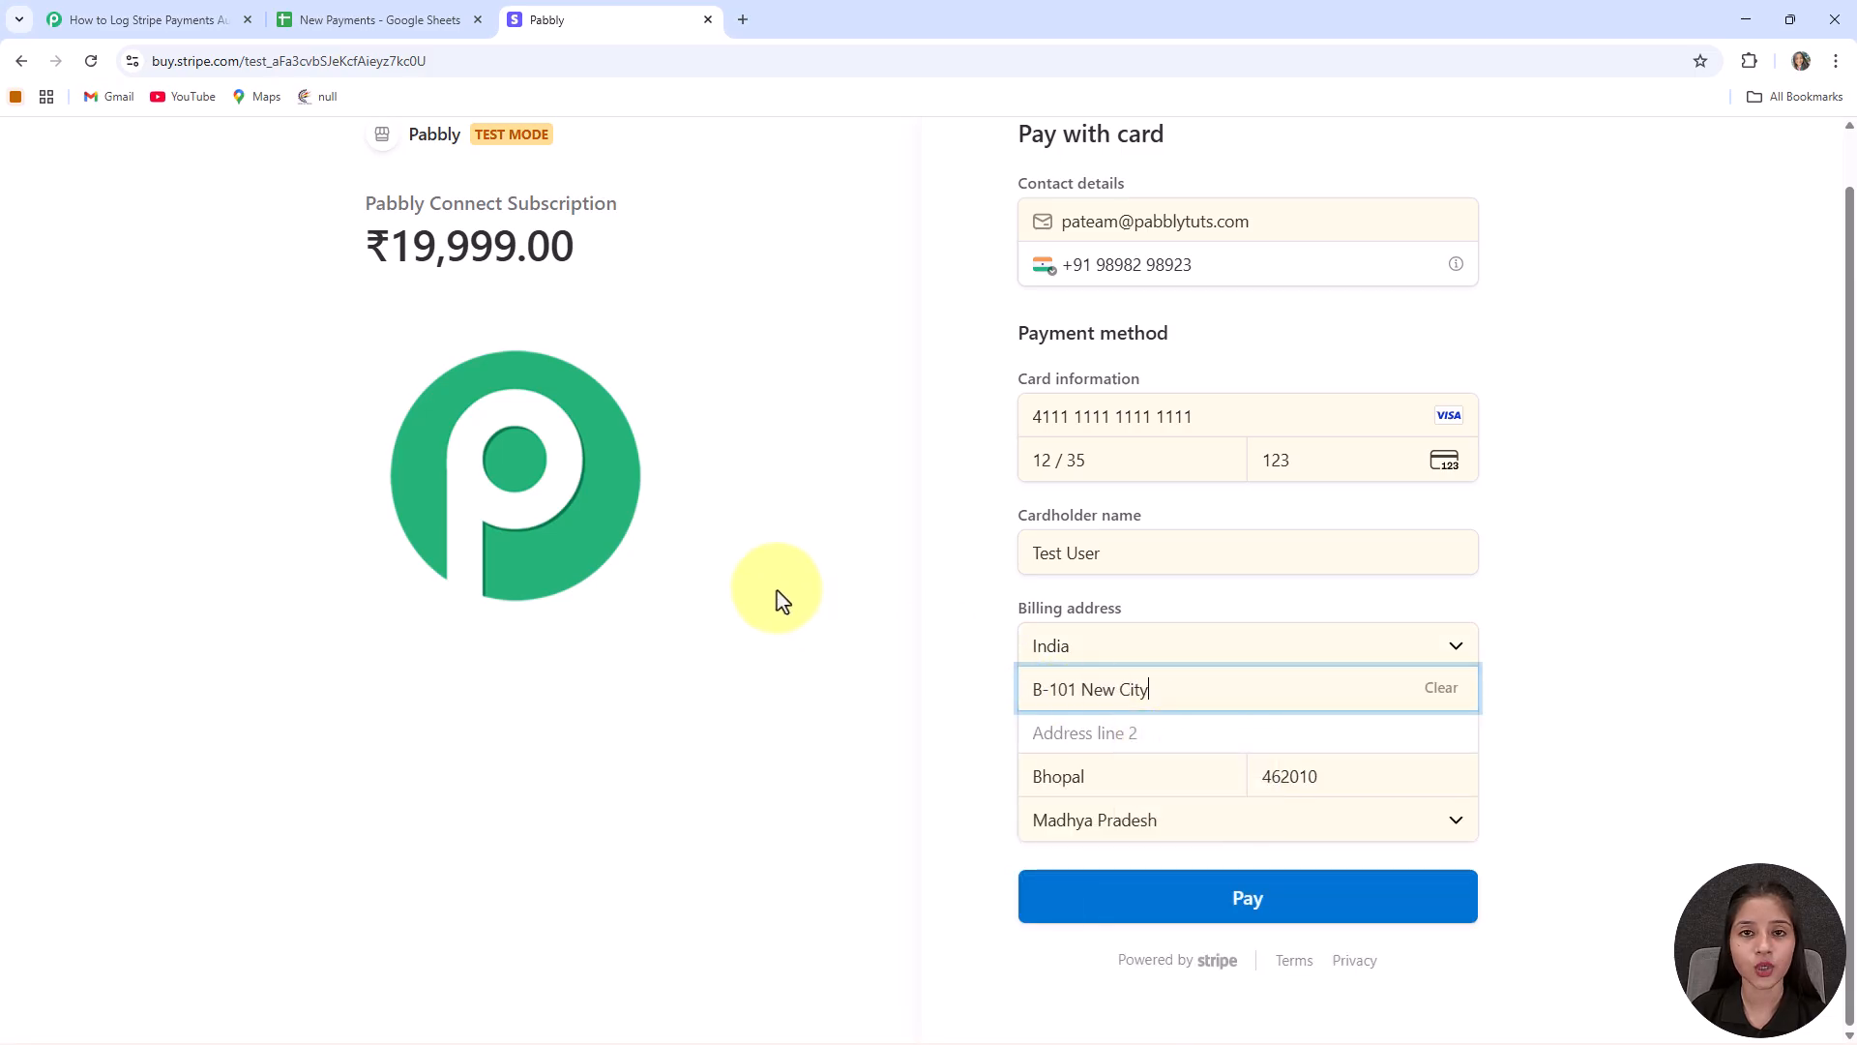
click(689, 382)
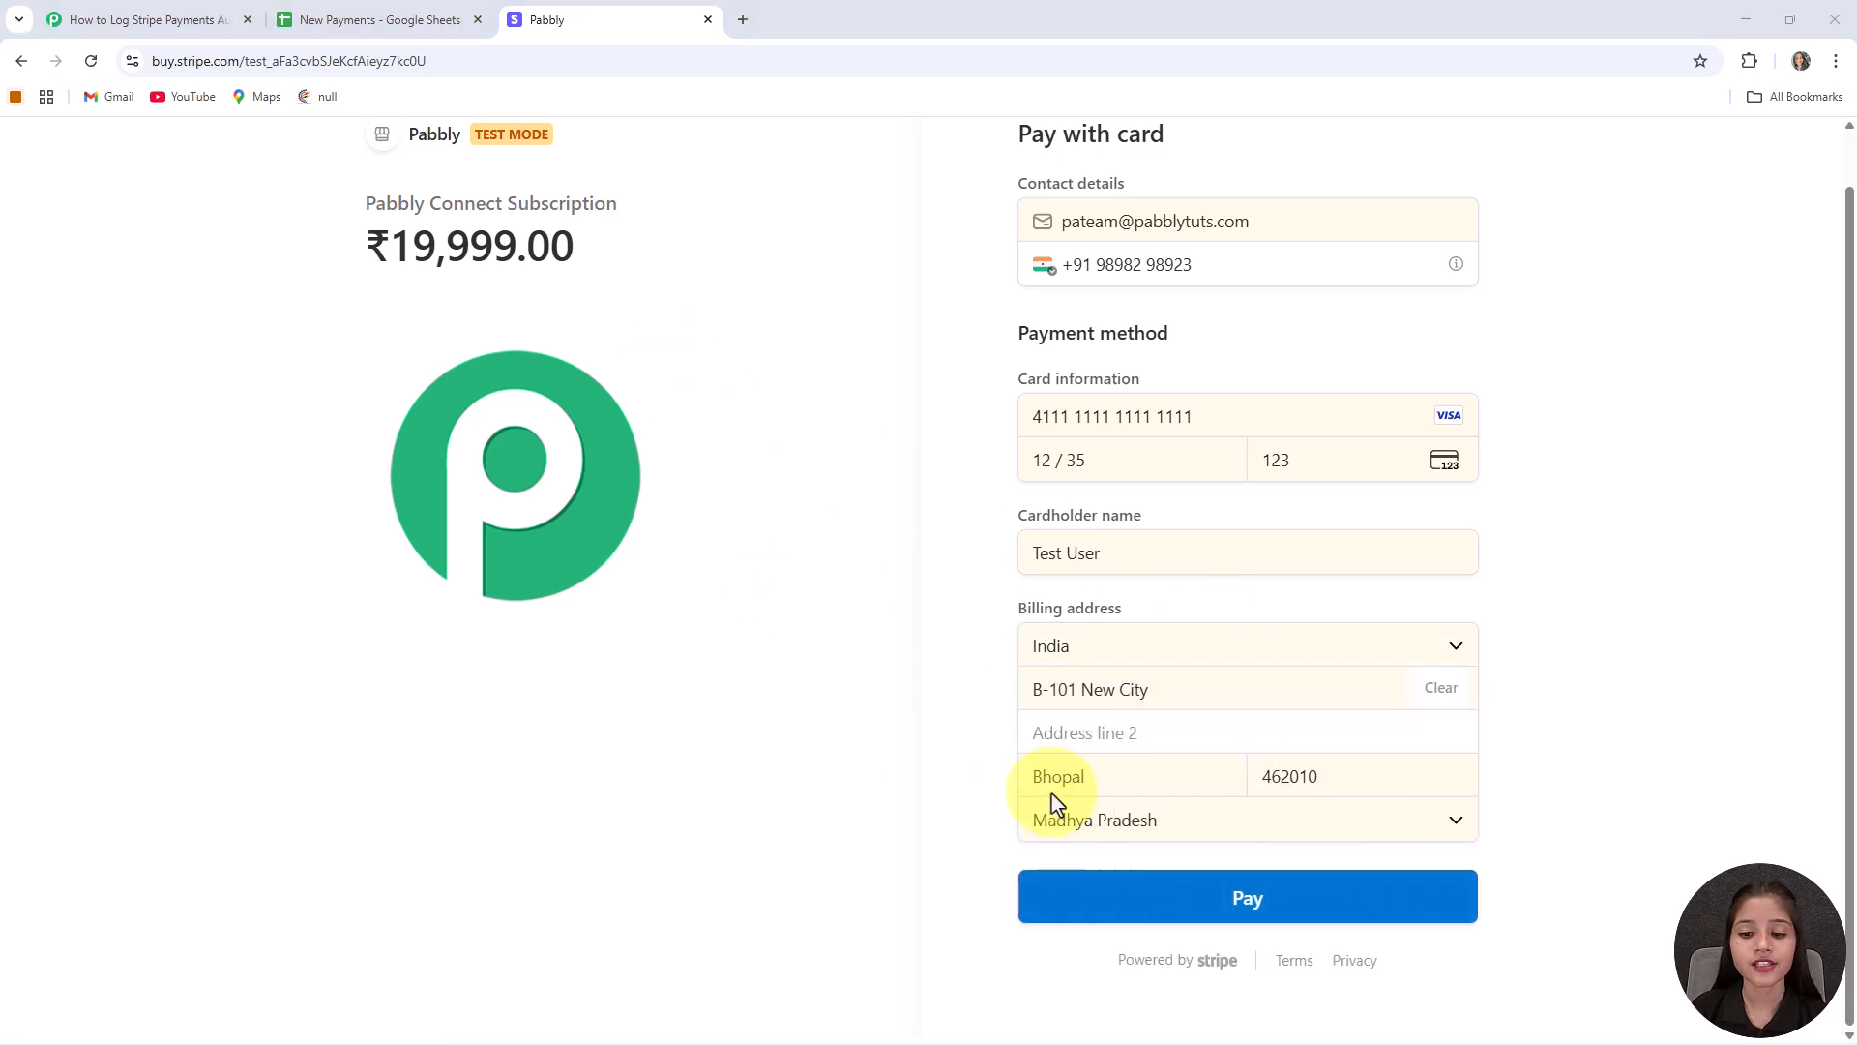
click(1265, 900)
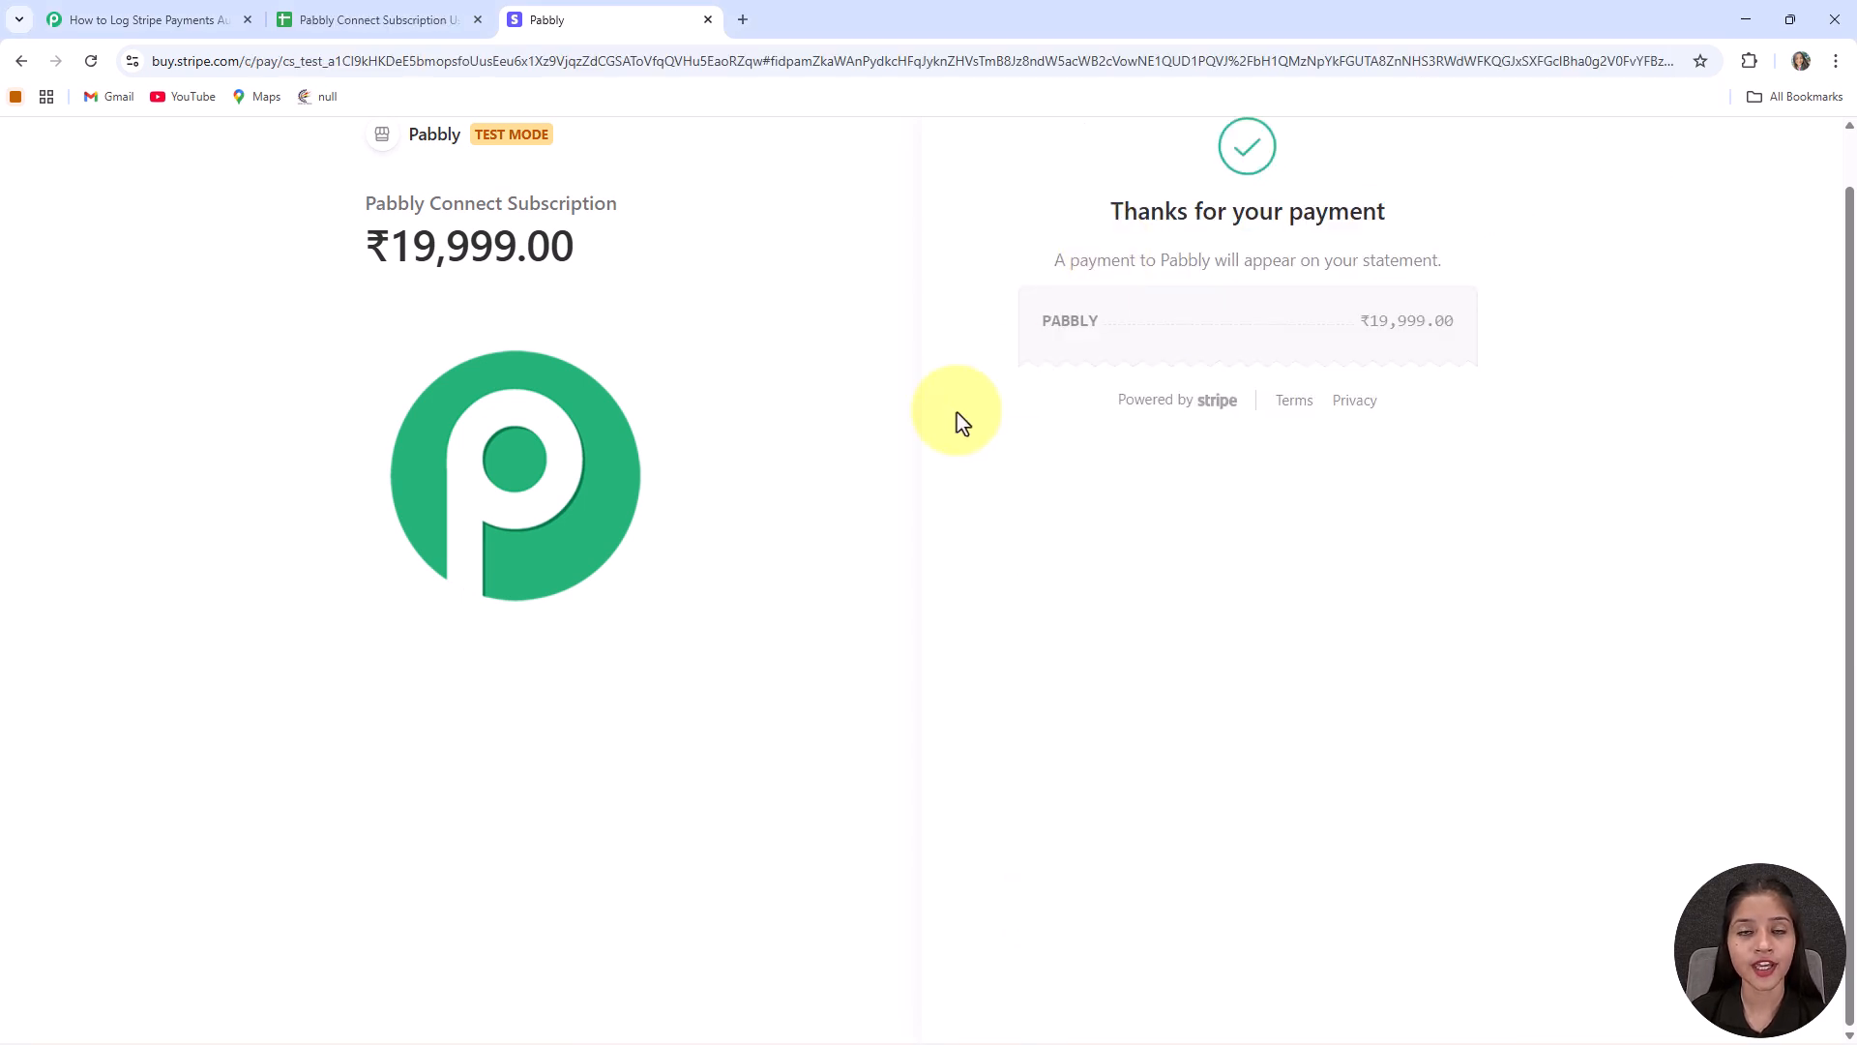
Step: Check the payment confirmation against the row logged in the Pabbly Connect Subscription User Details spreadsheet, and return to the workflow
drag(1115, 220, 1389, 200)
click(1407, 203)
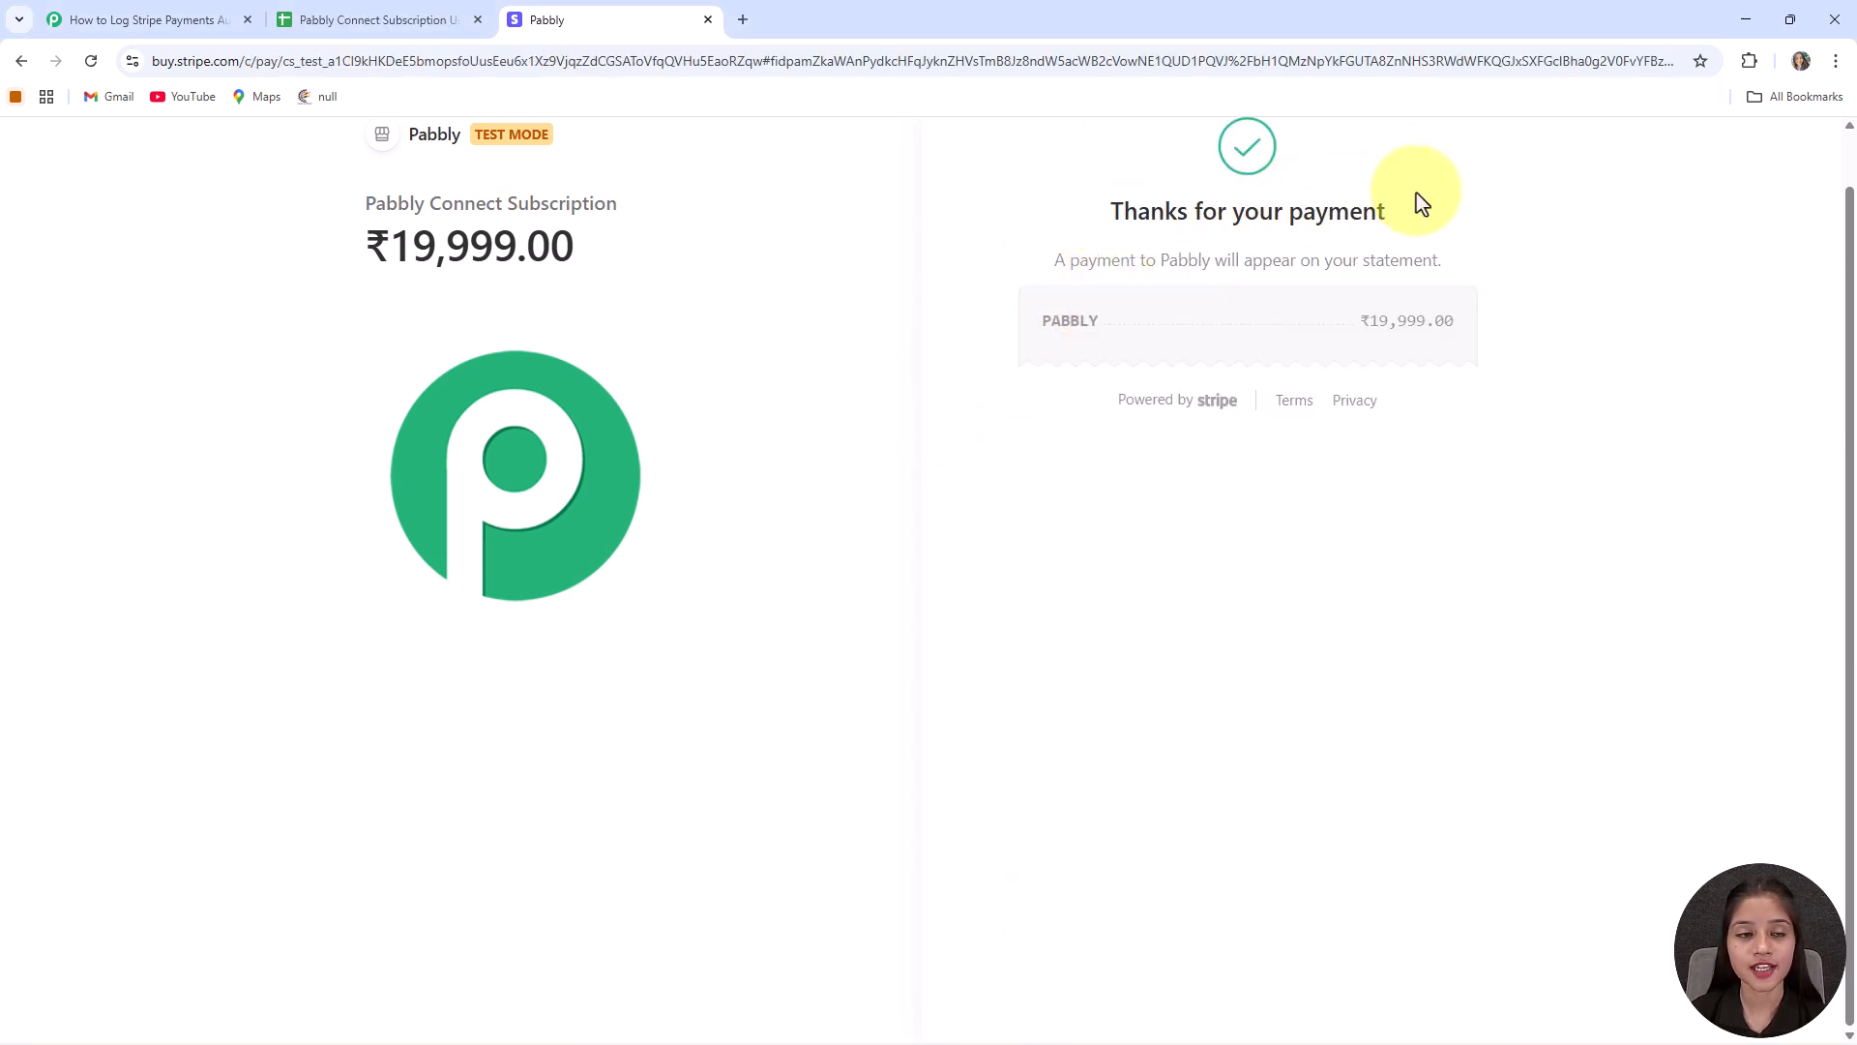
click(385, 20)
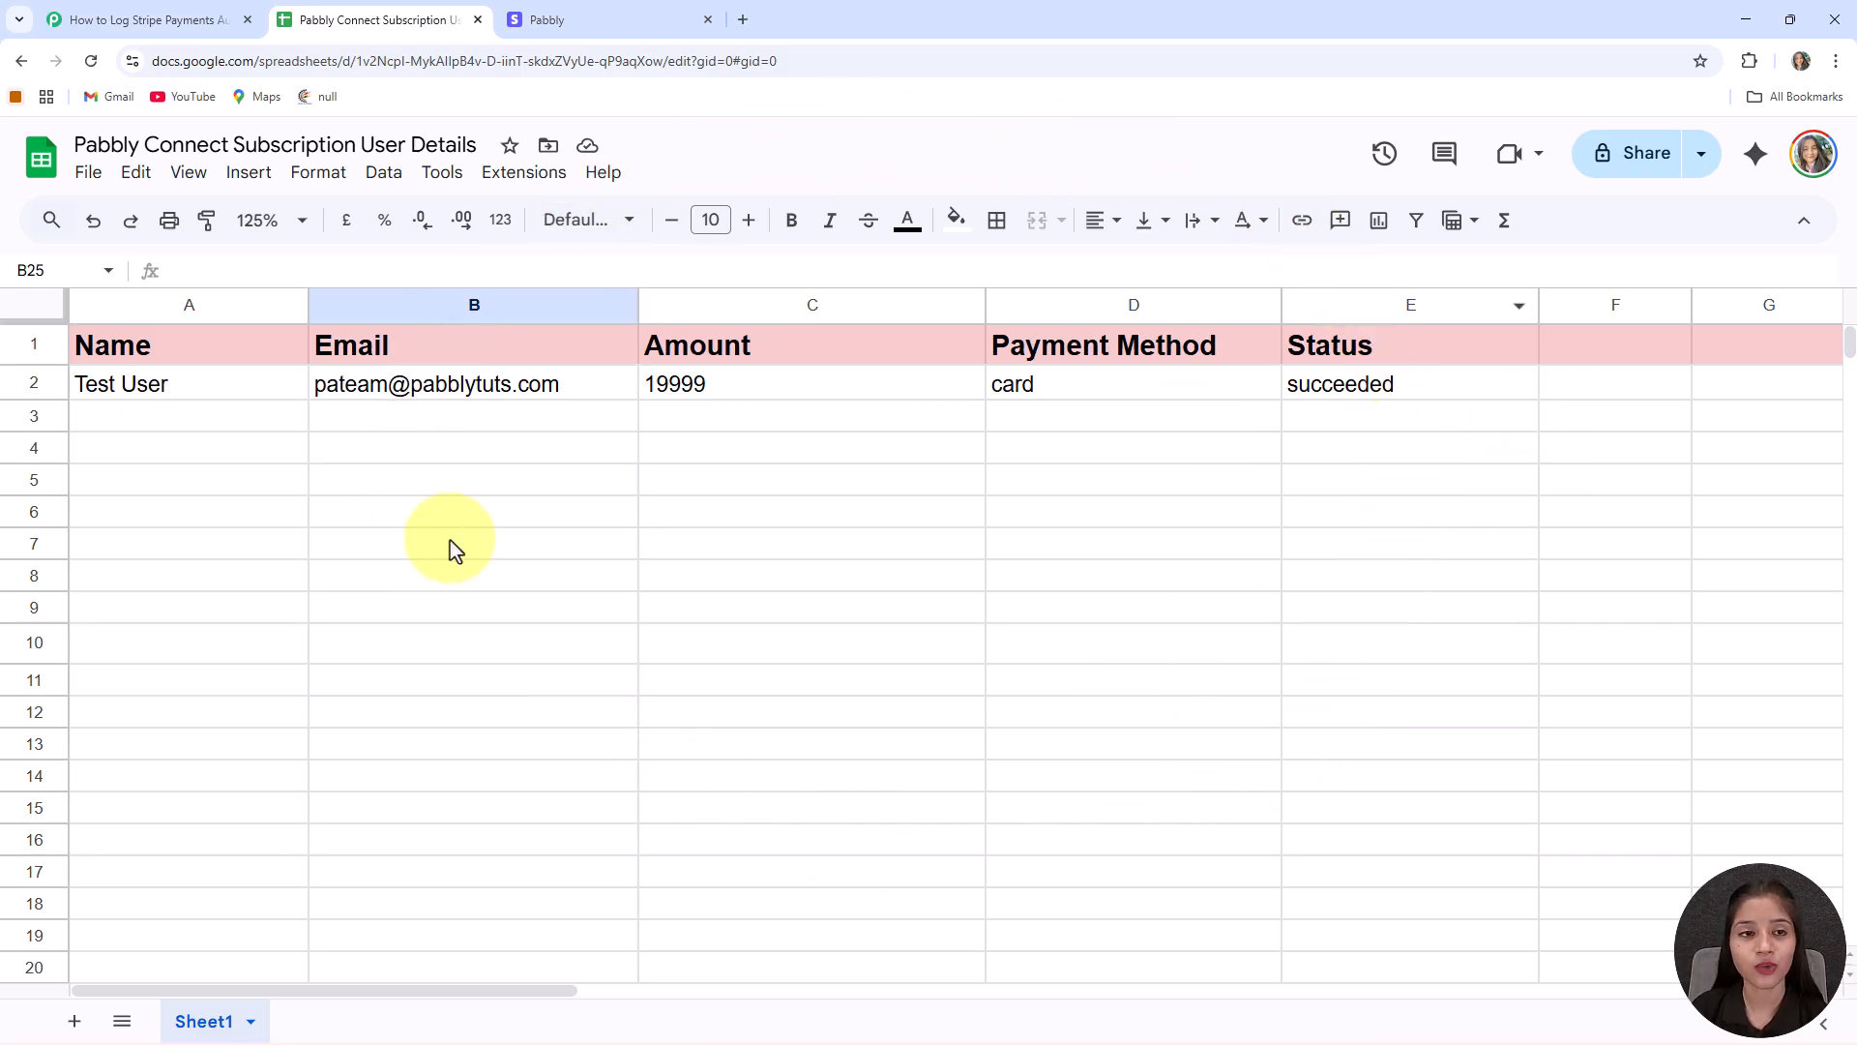
click(547, 19)
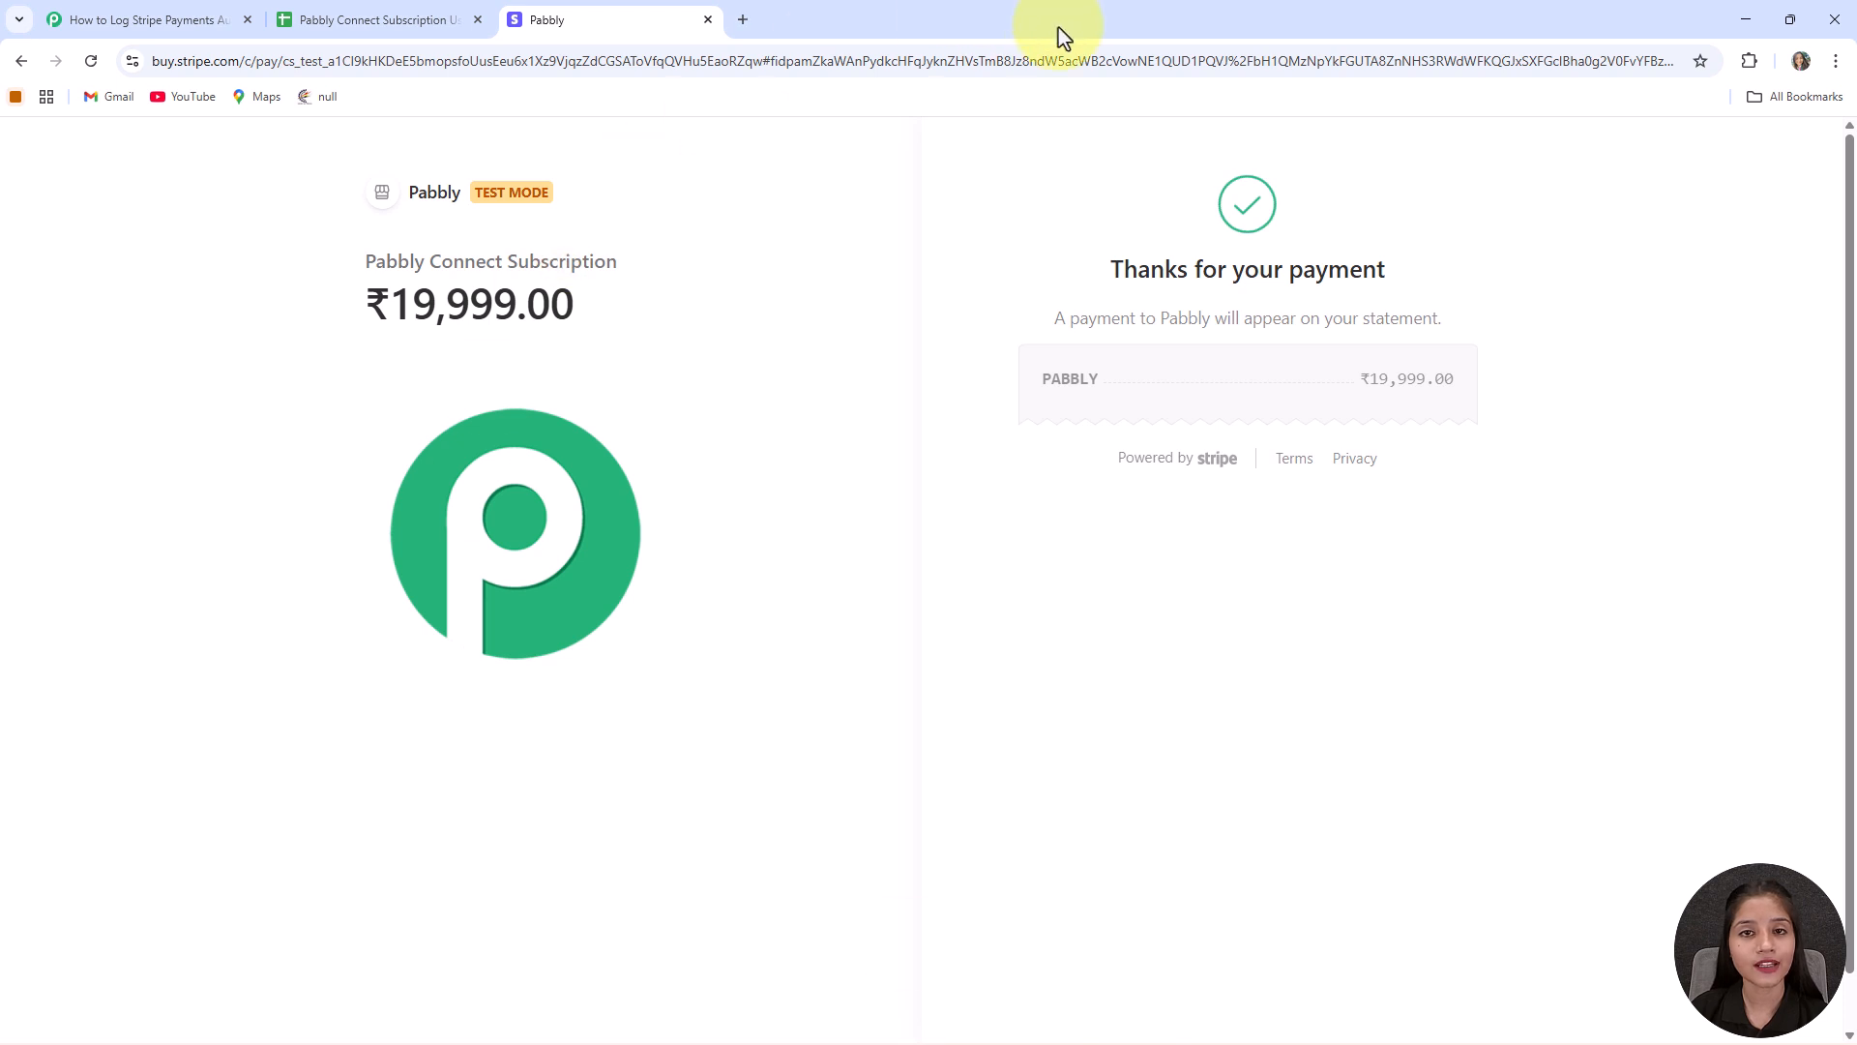
click(381, 29)
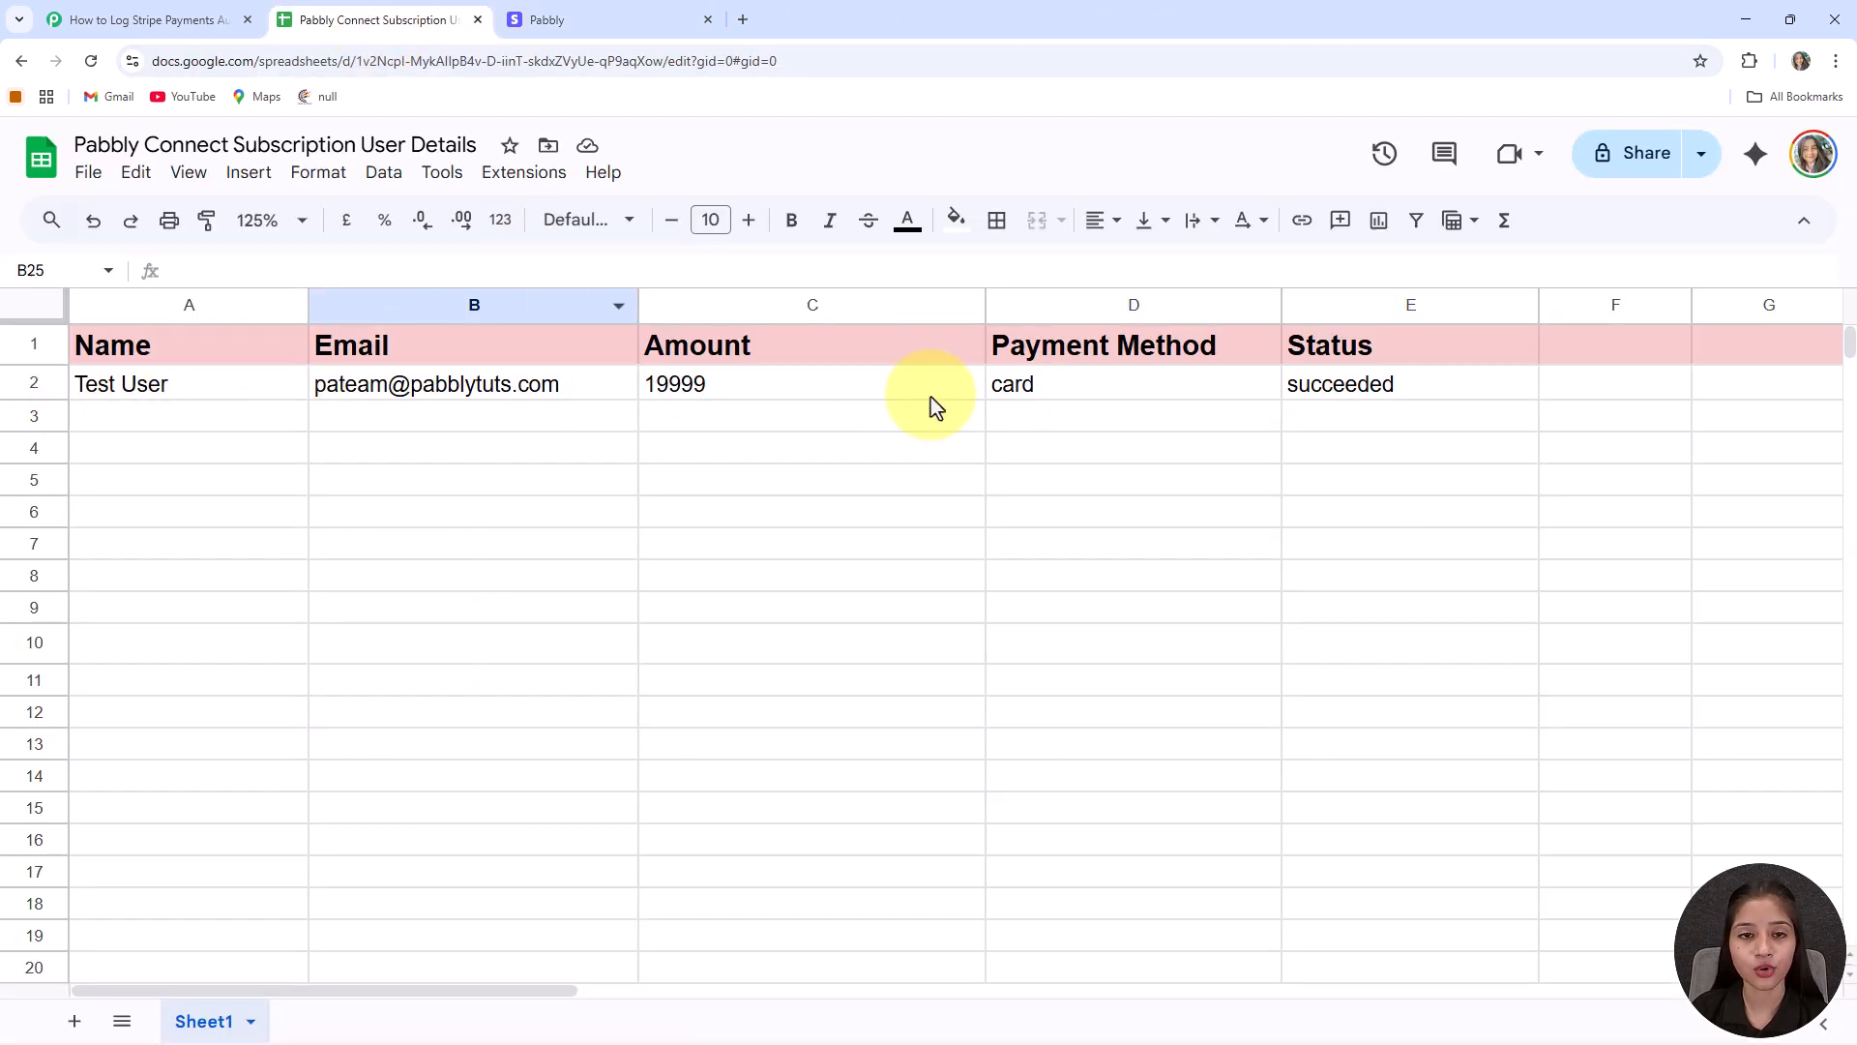
click(170, 19)
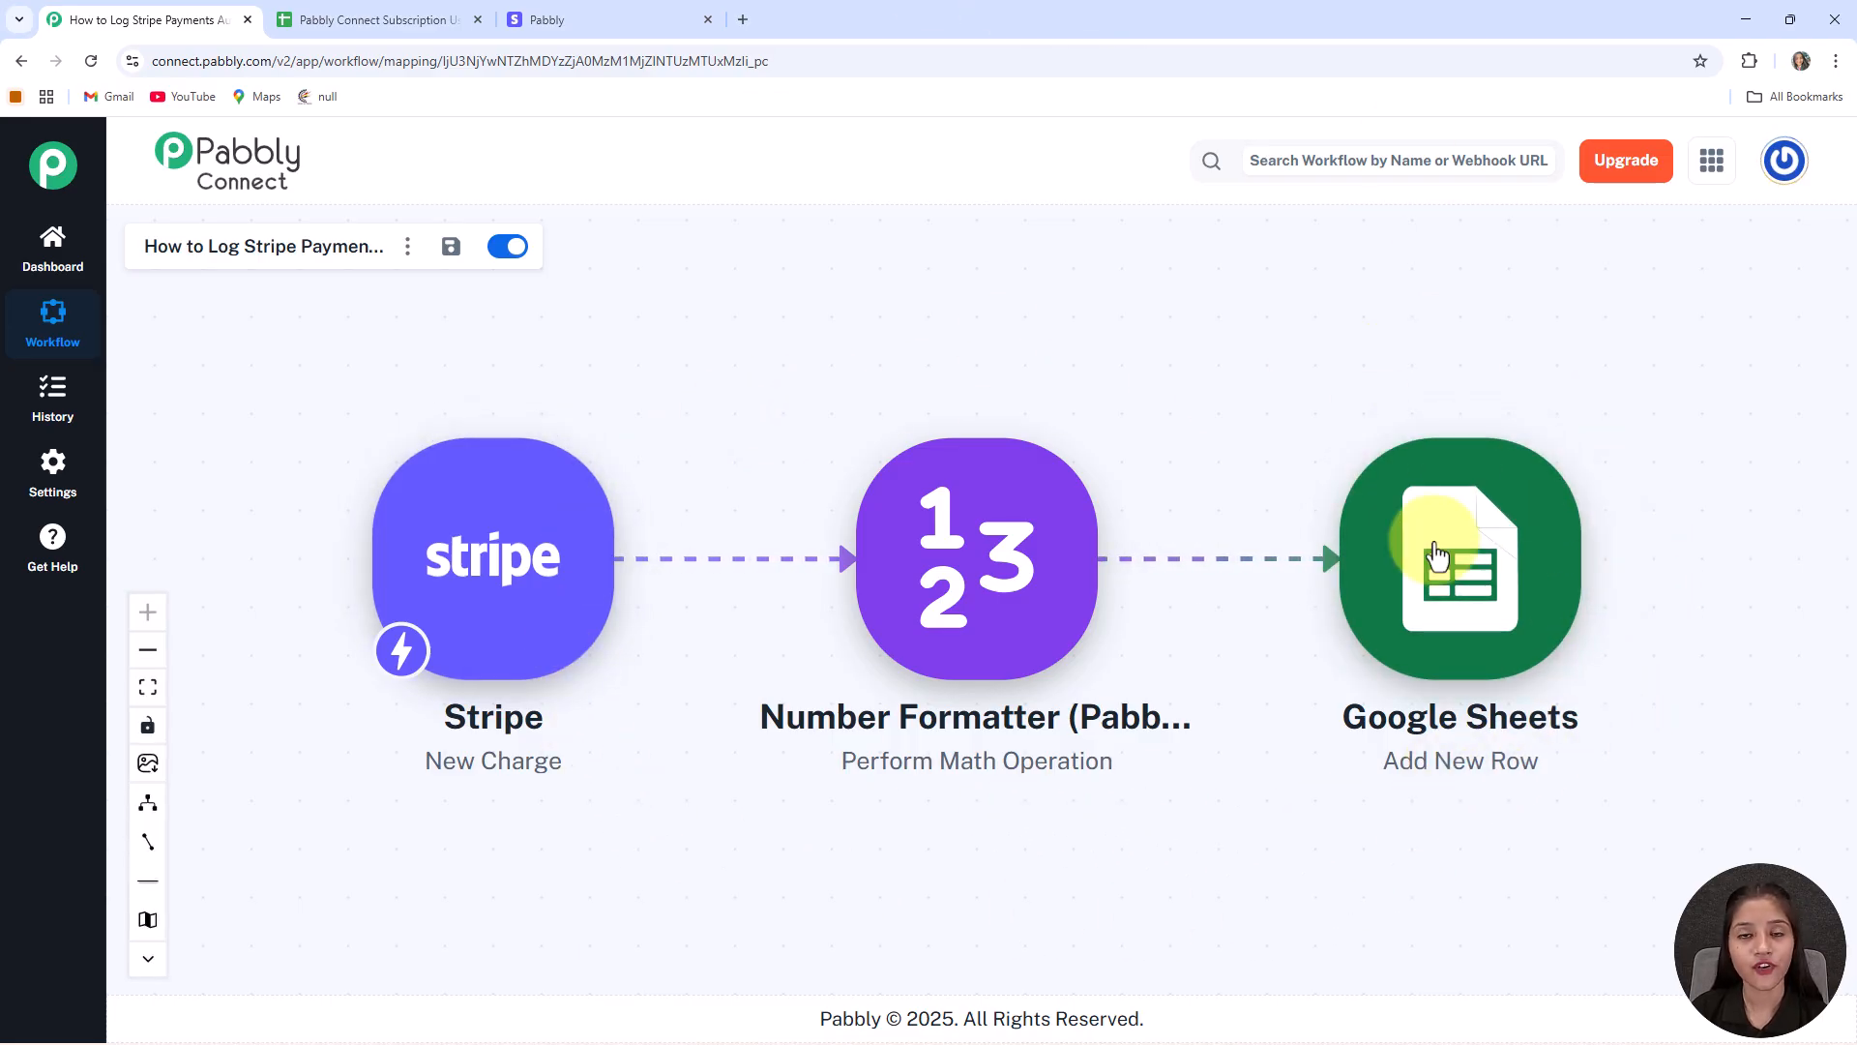
Step: Open the Pabbly Connect website, pabbly.com/connect, in a new browser tab
click(742, 21)
text(p)
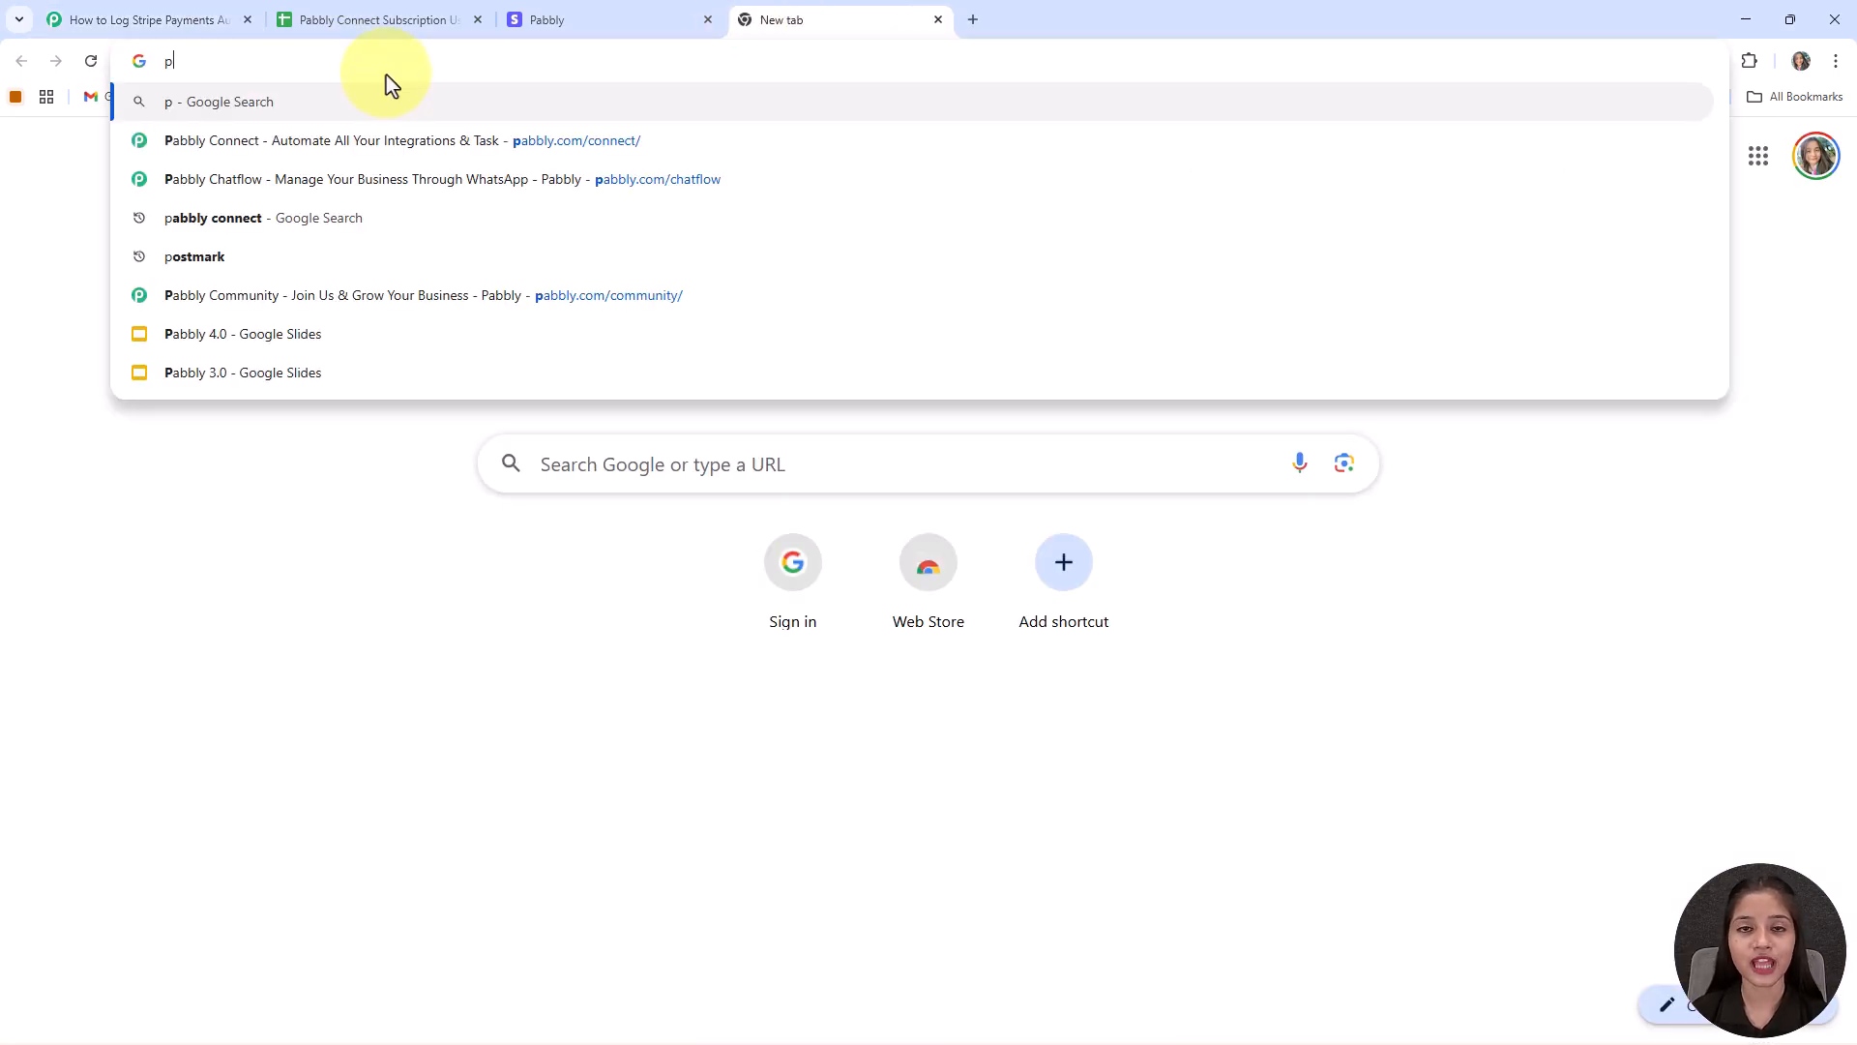
key(Down)
key(Return)
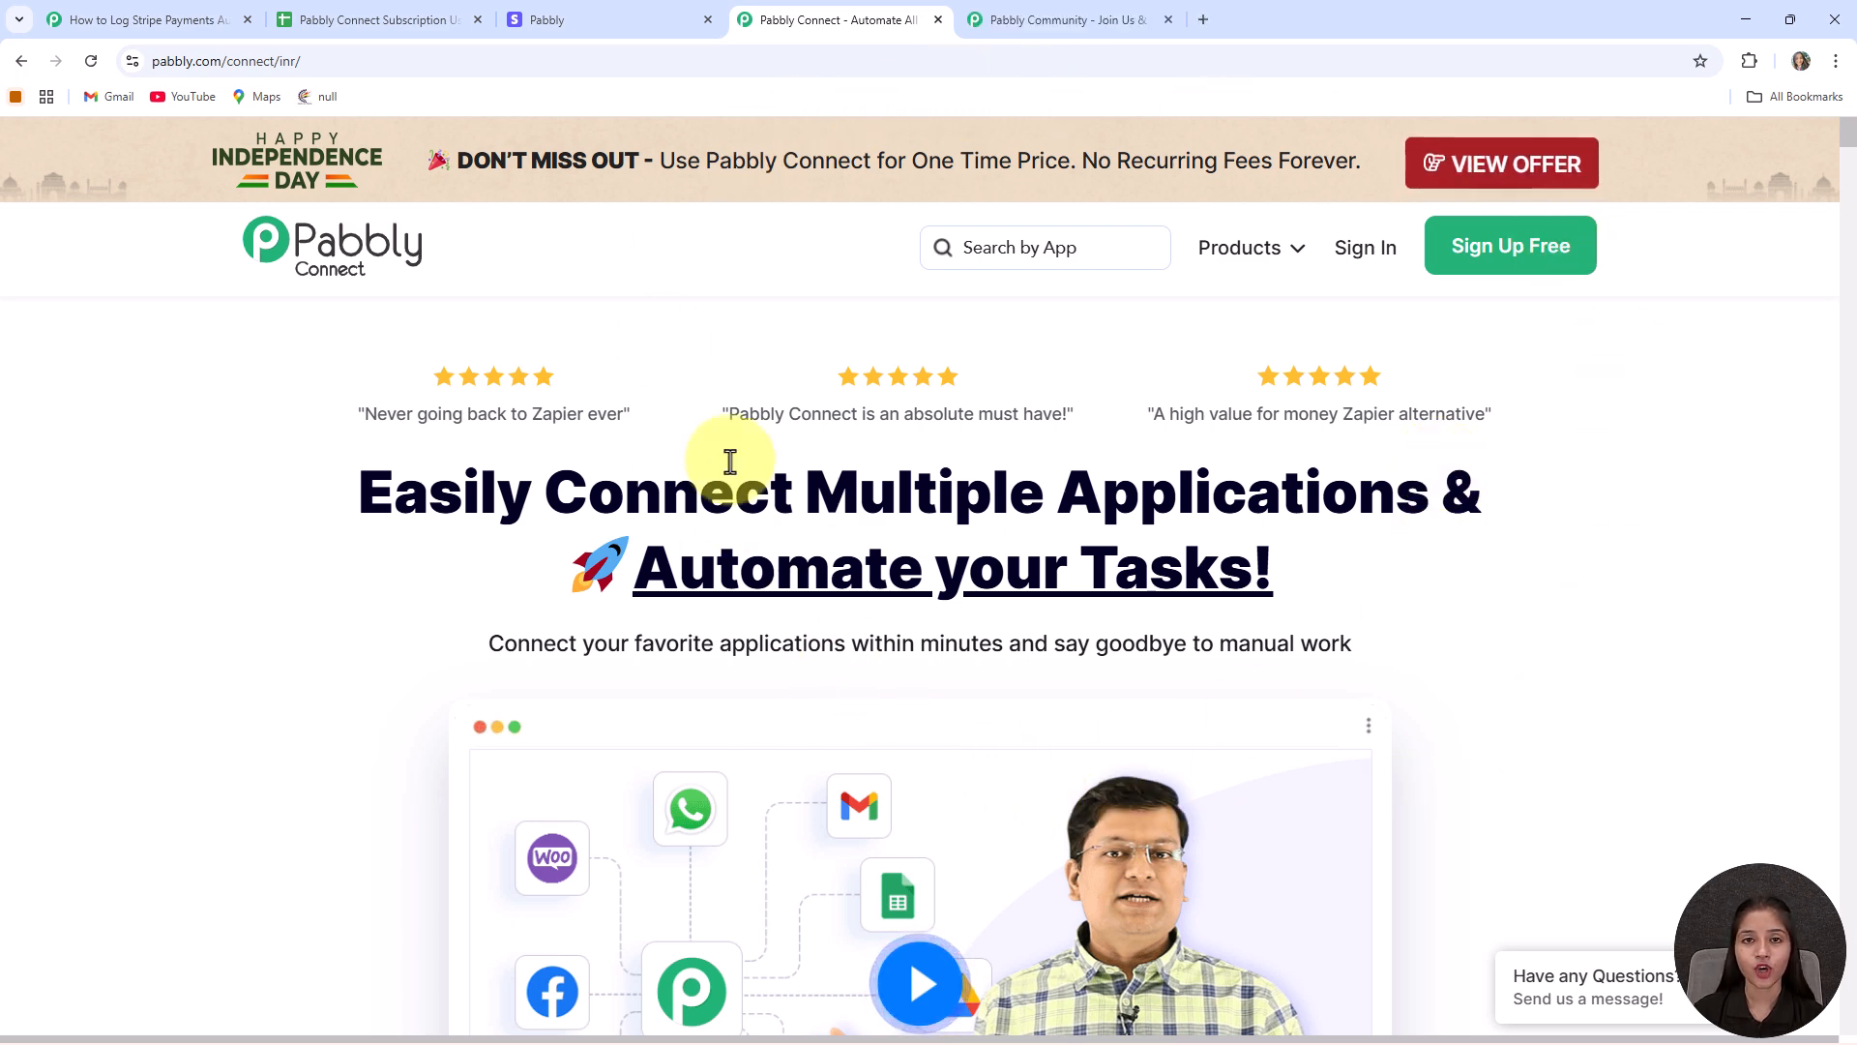
Step: Look through the Pabbly Community page, from its member benefits and join option to the Support, Share & Succeed Together section
click(1050, 20)
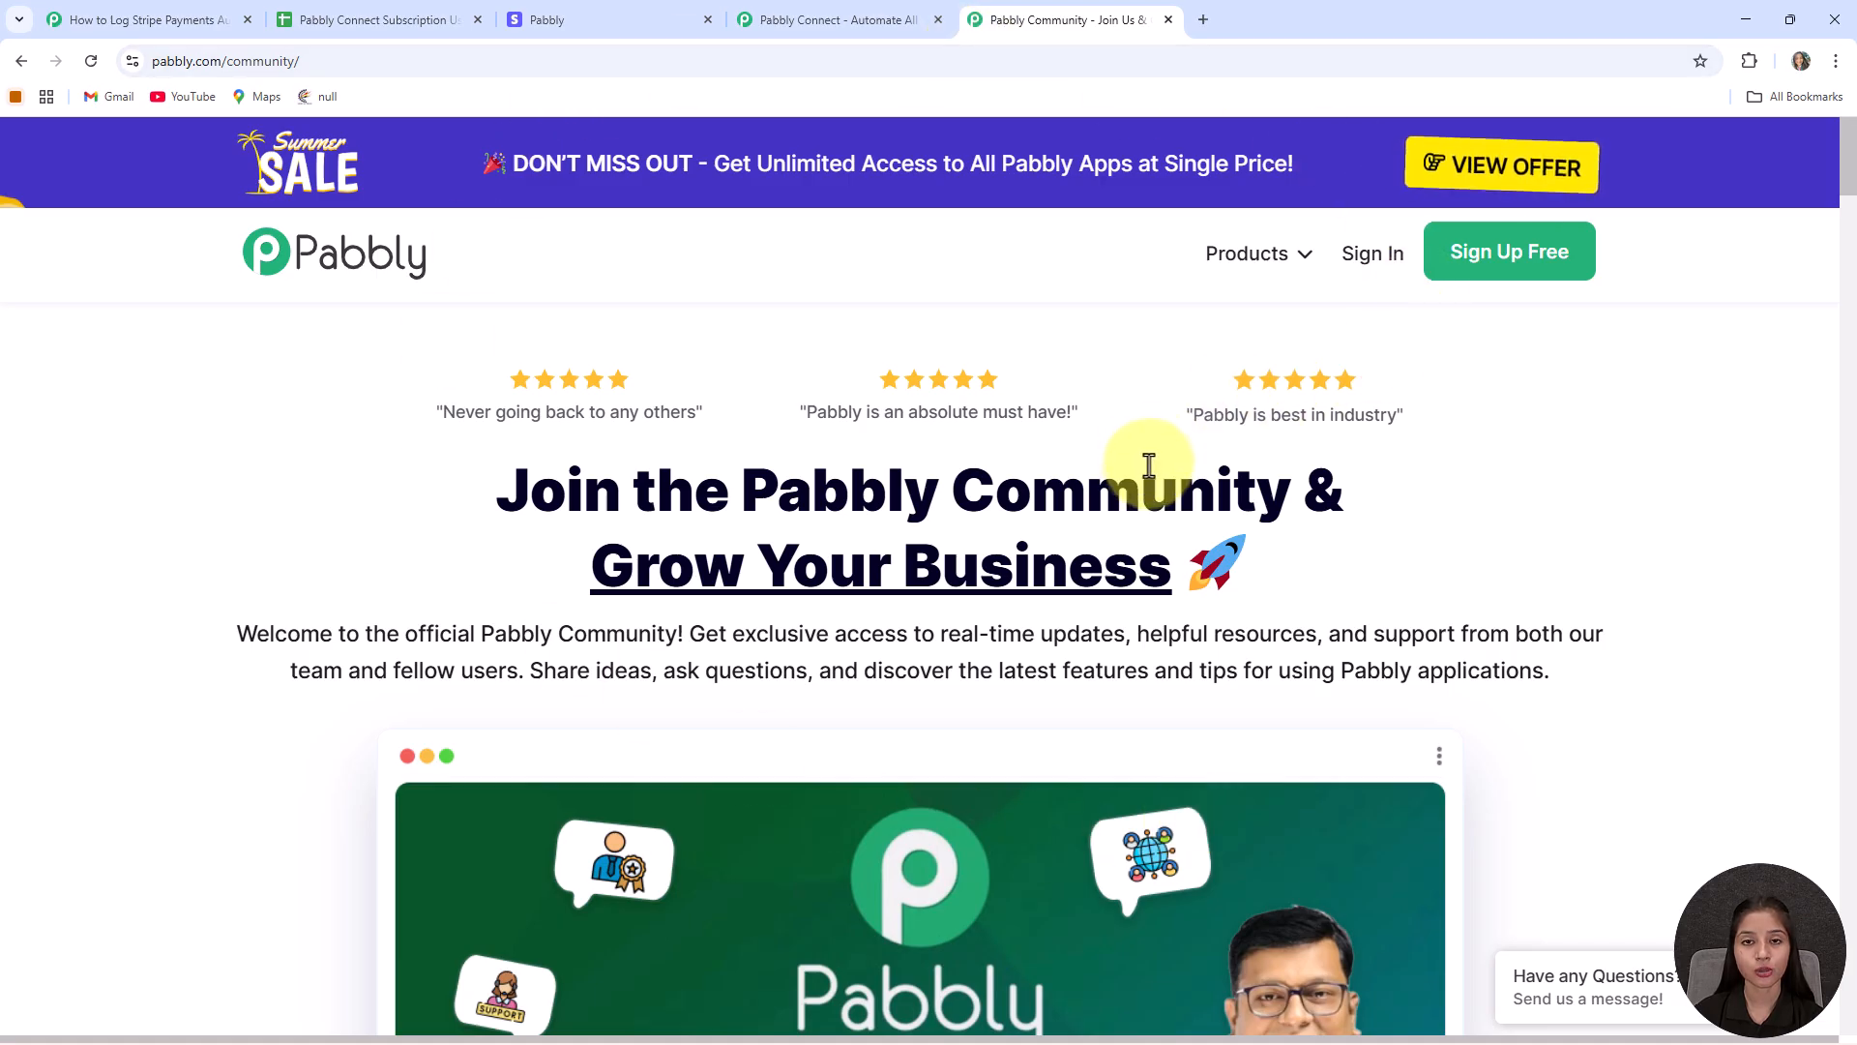
scroll(1149, 461, down, 1)
scroll(1149, 461, down, 3)
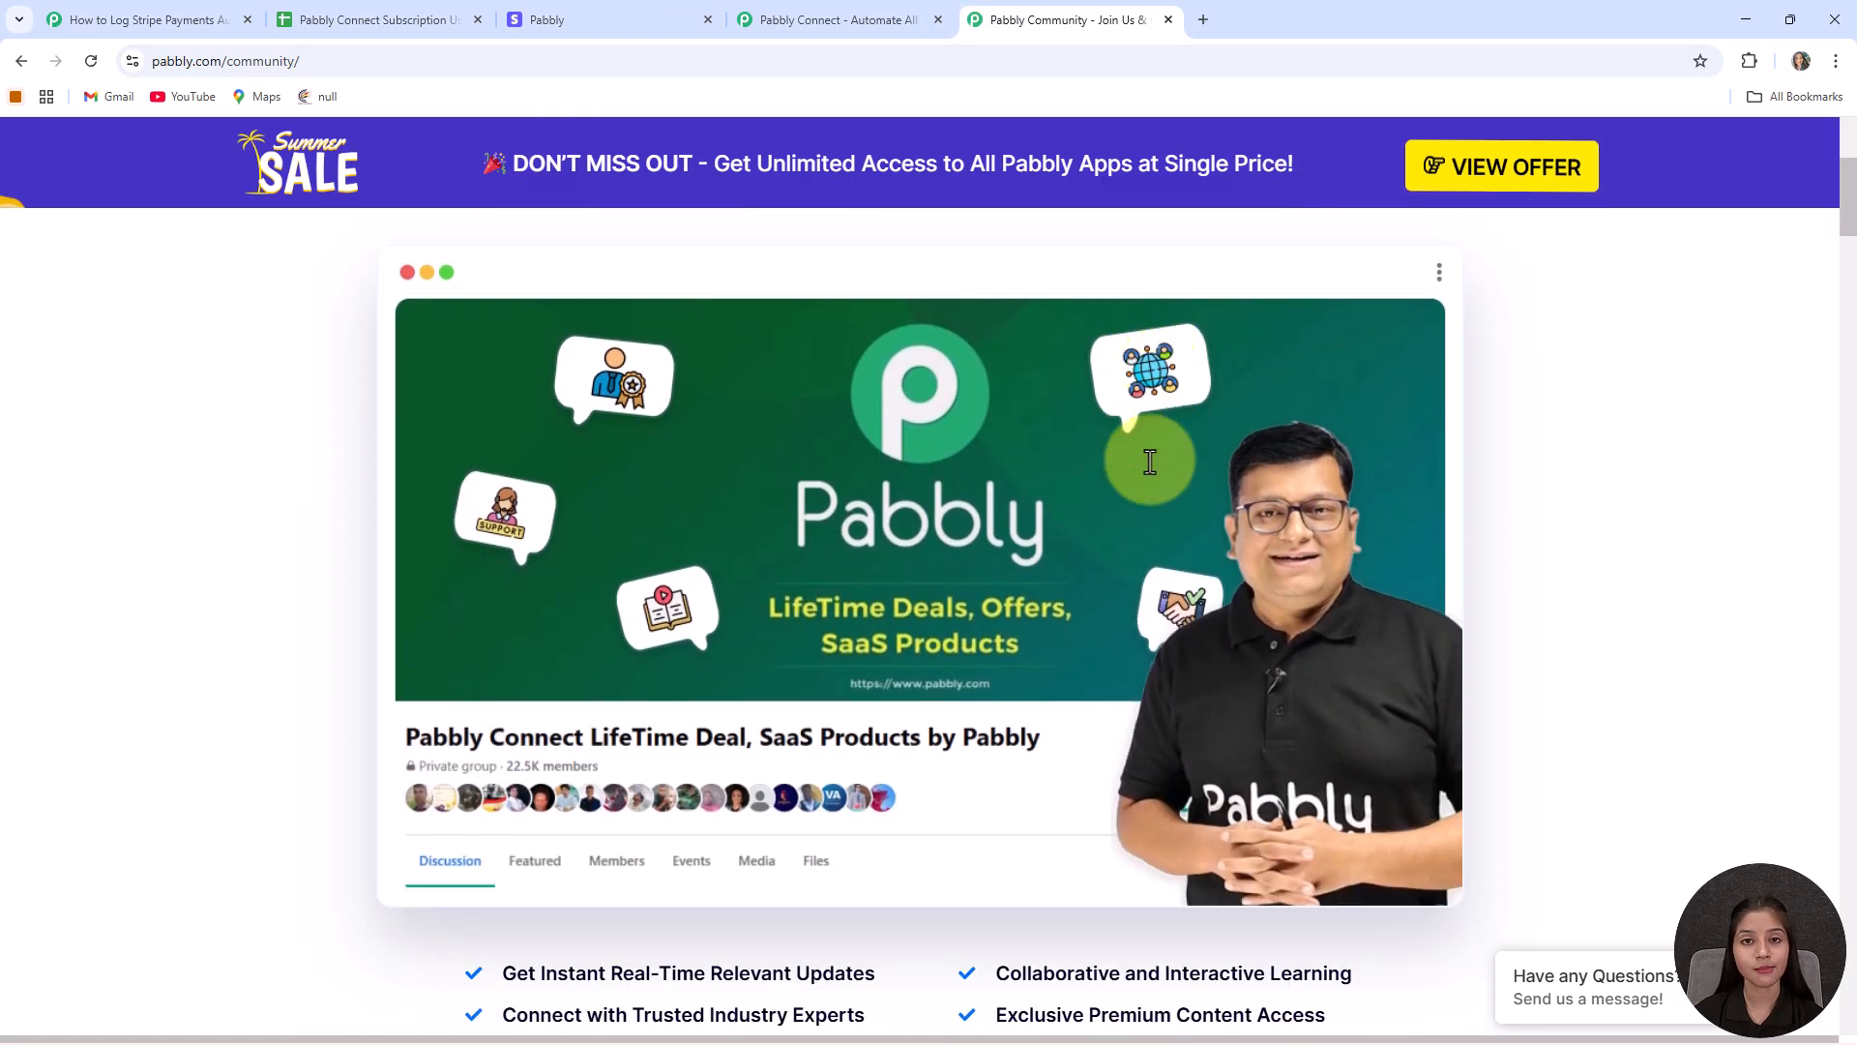
scroll(1149, 462, down, 2)
scroll(1159, 441, down, 5)
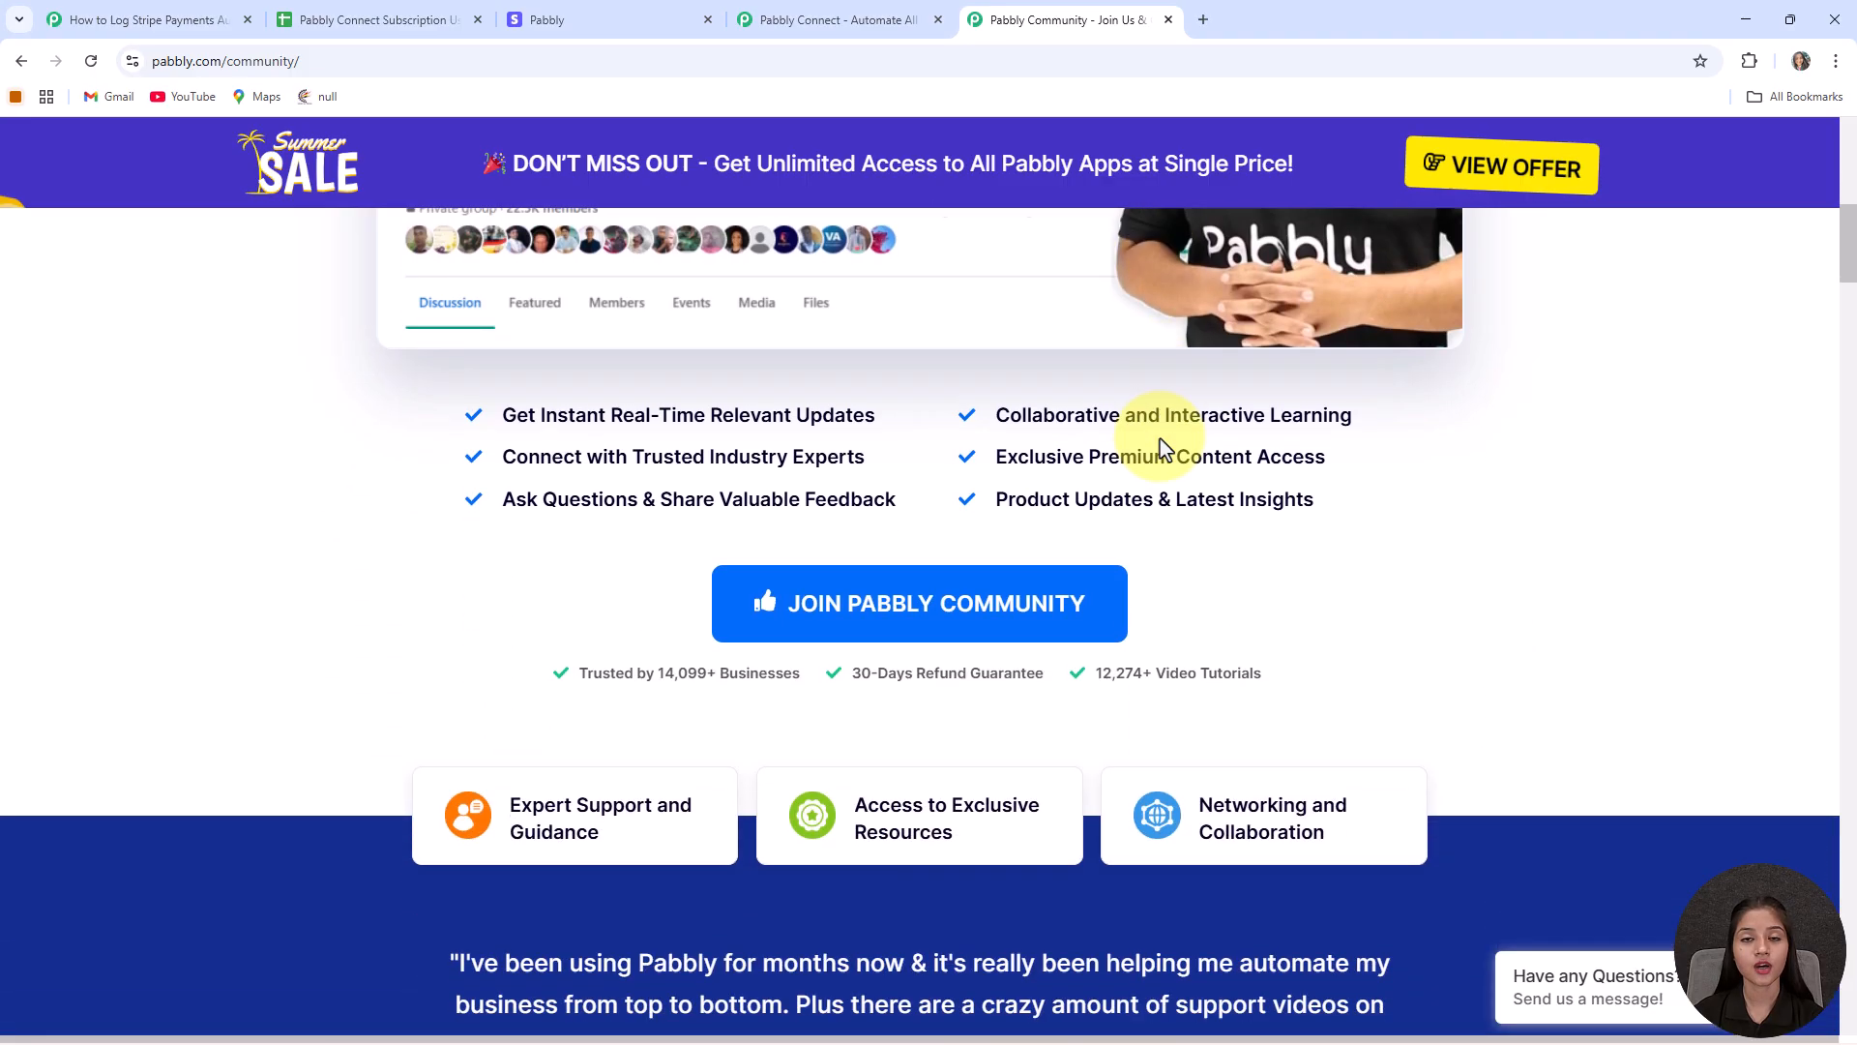
scroll(1163, 448, down, 6)
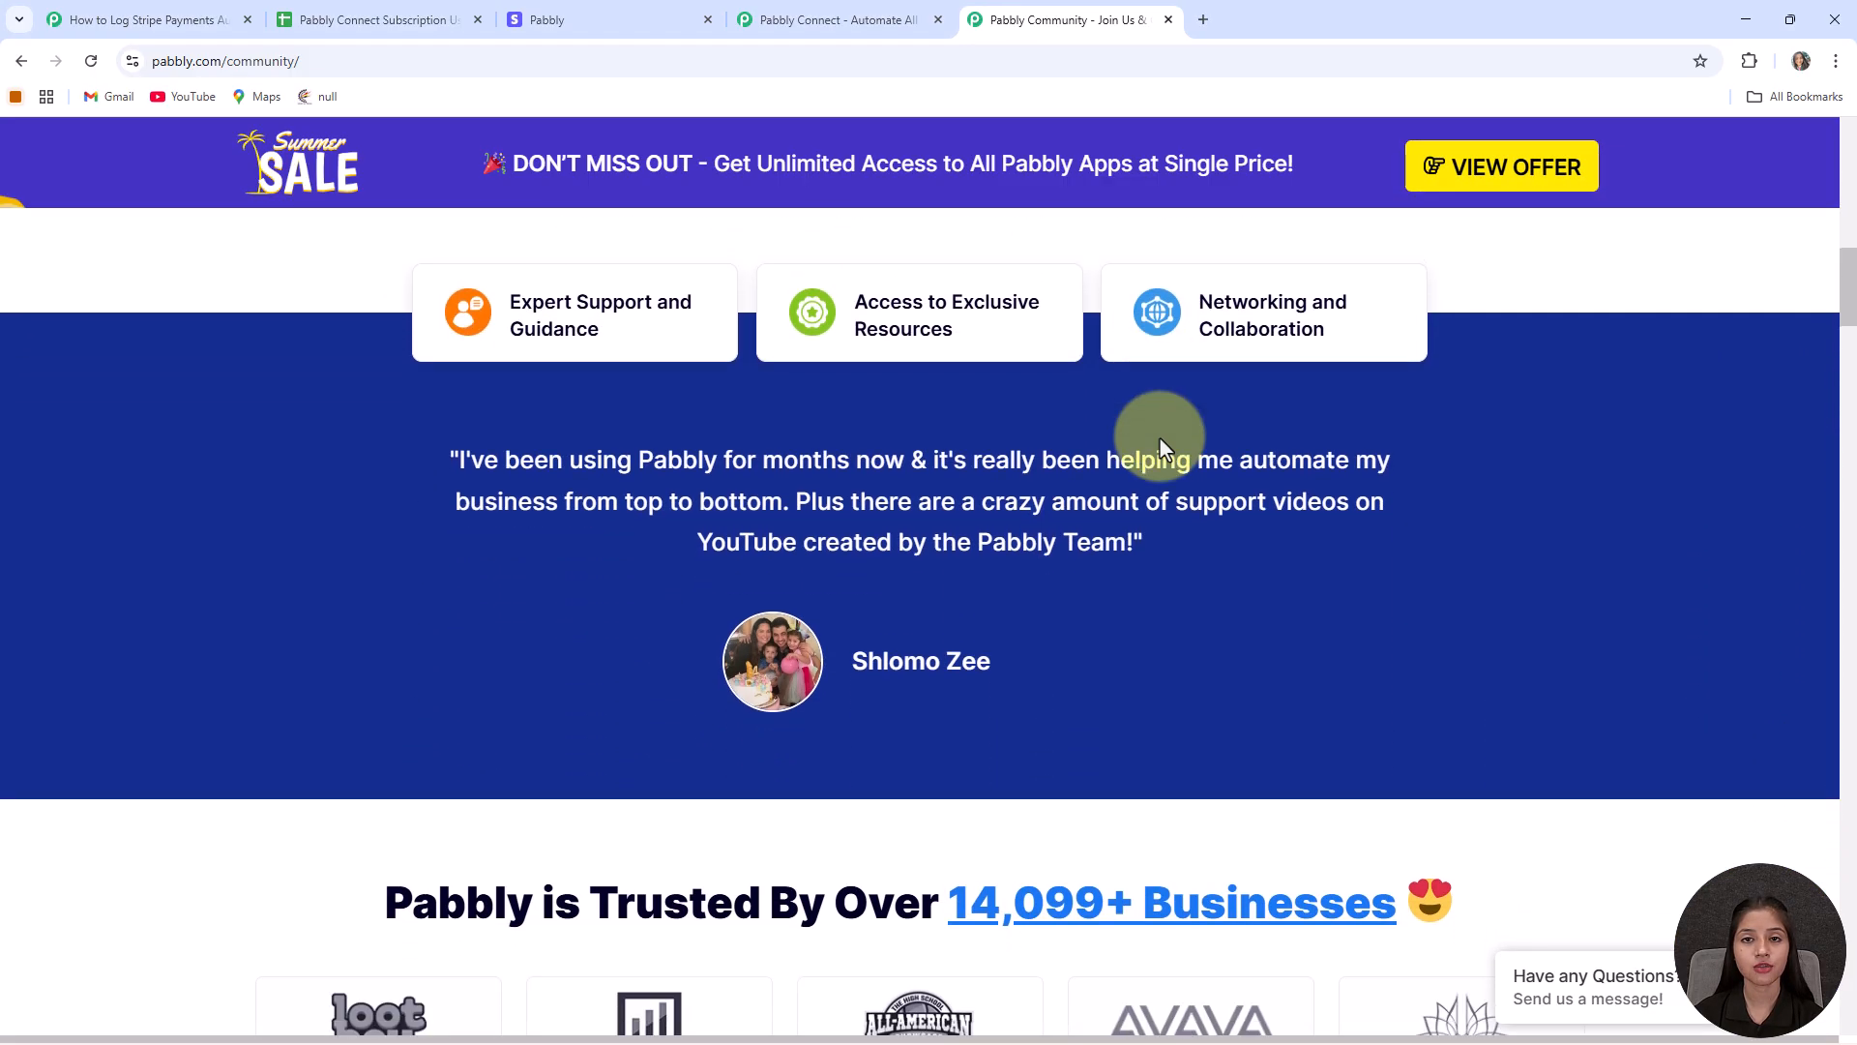
scroll(1162, 445, down, 6)
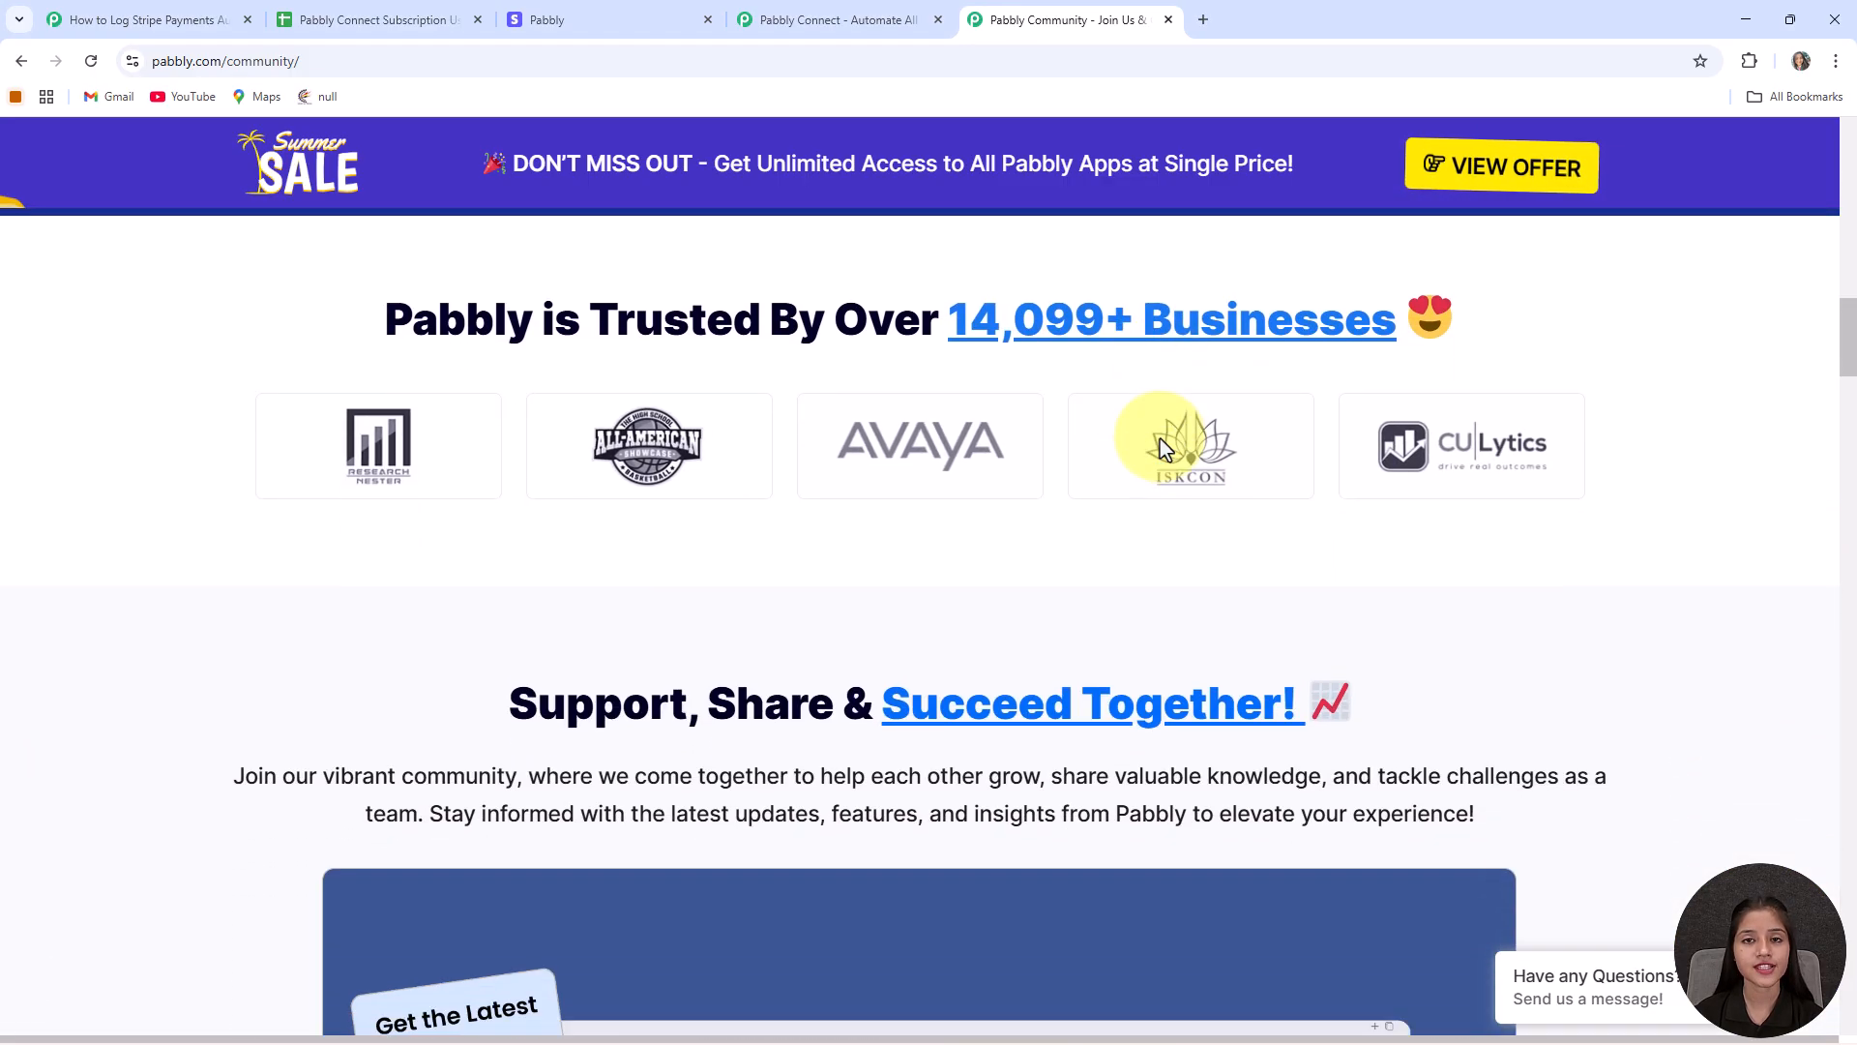
scroll(1164, 447, down, 3)
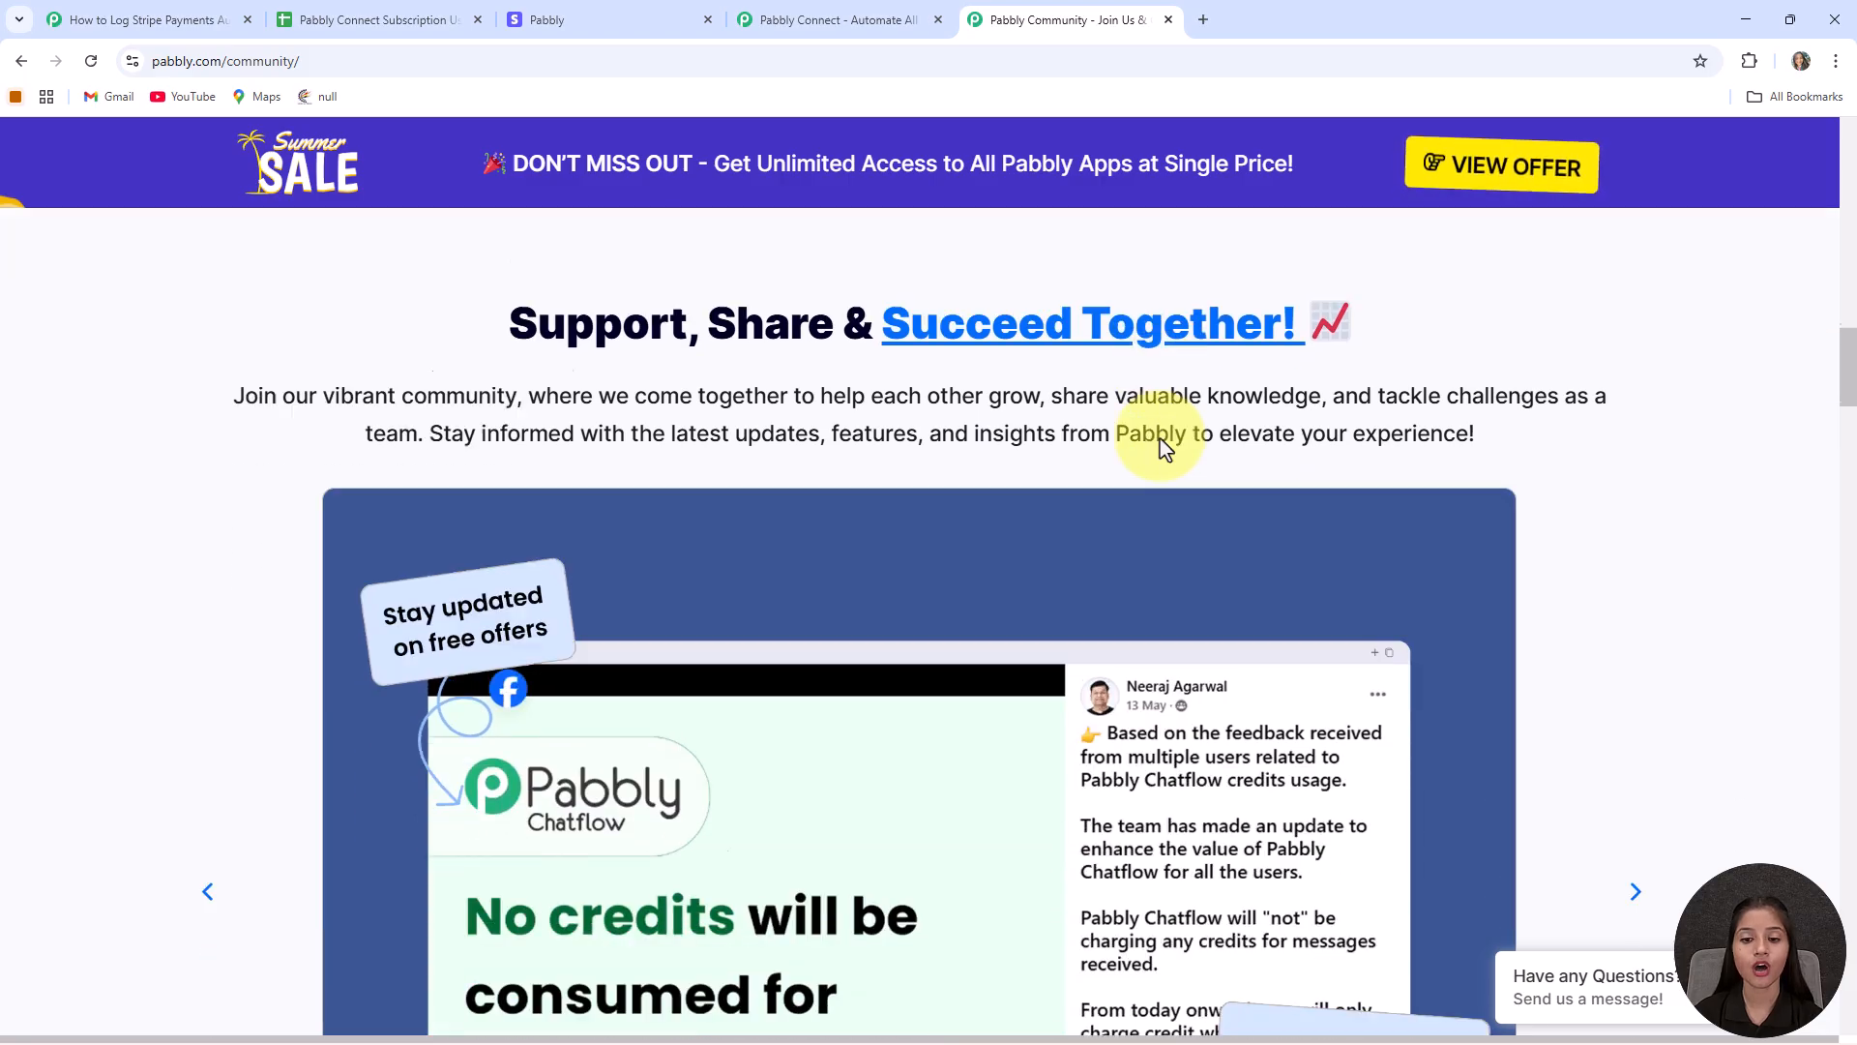
scroll(1261, 429, up, 10)
scroll(1263, 430, up, 7)
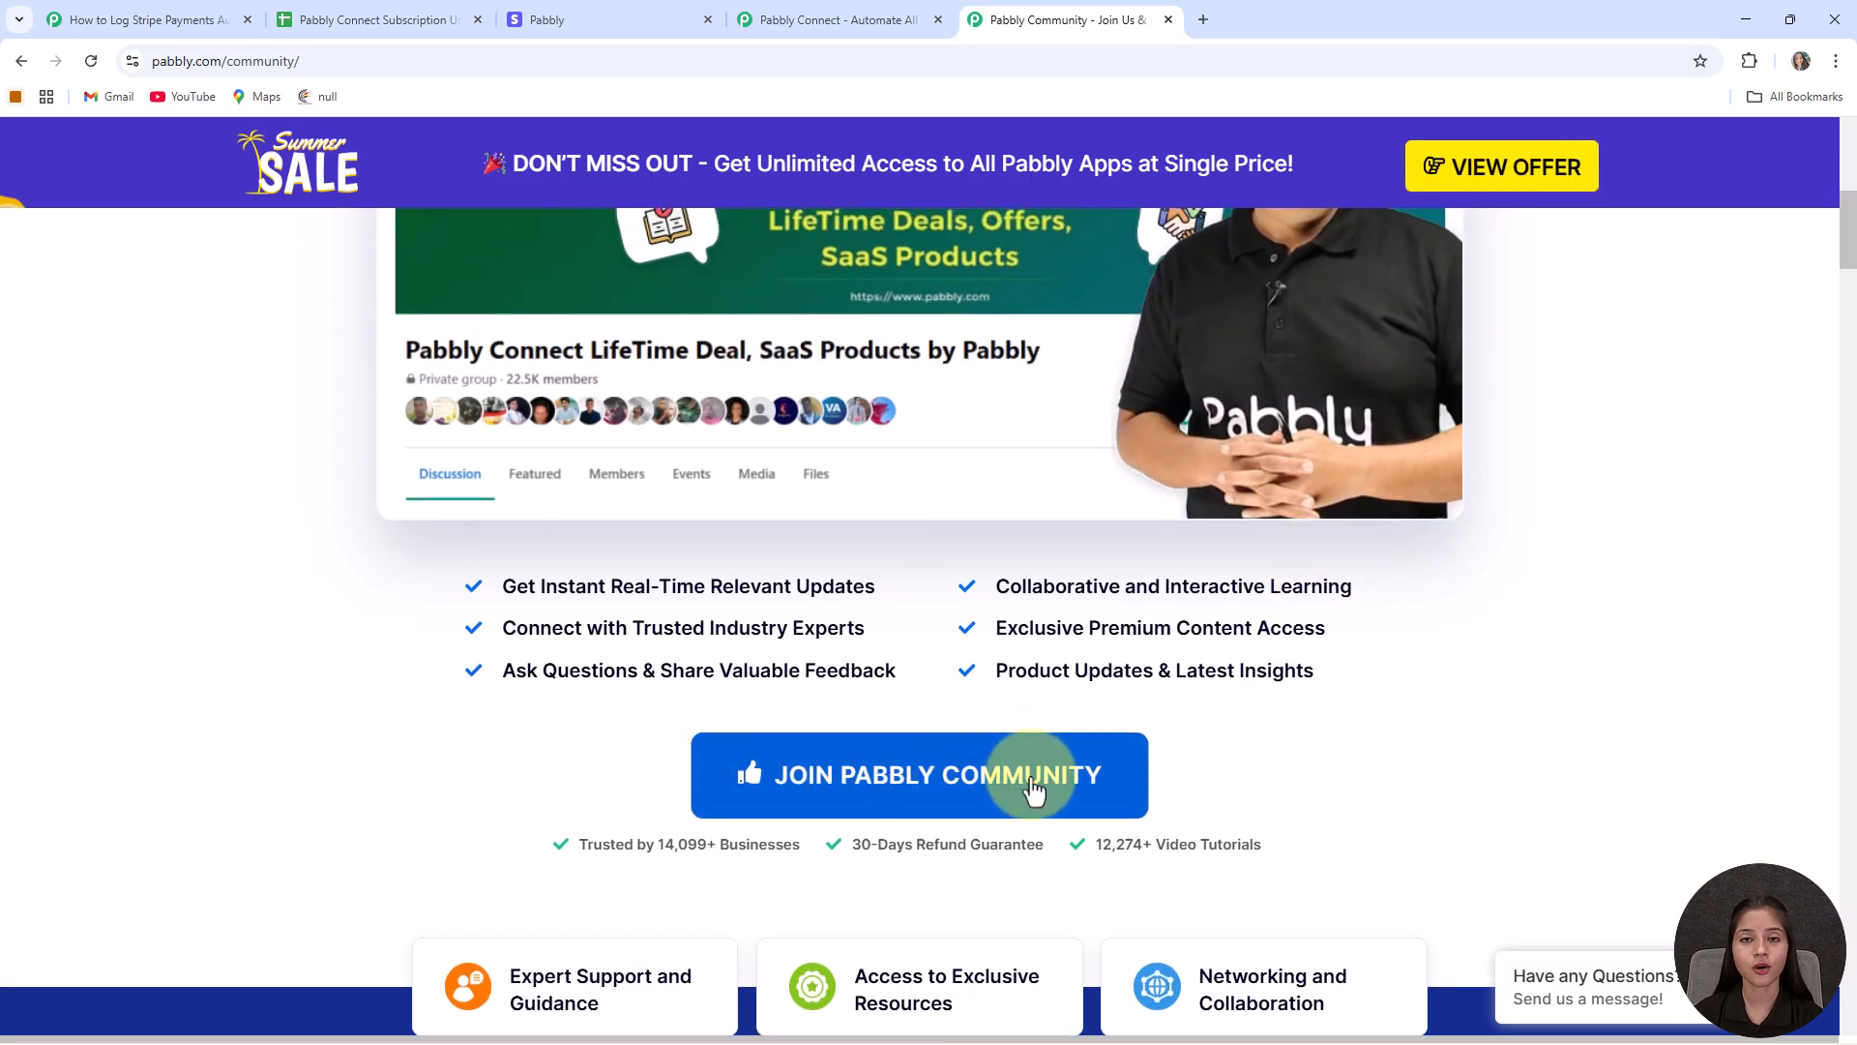
scroll(1030, 740, up, 6)
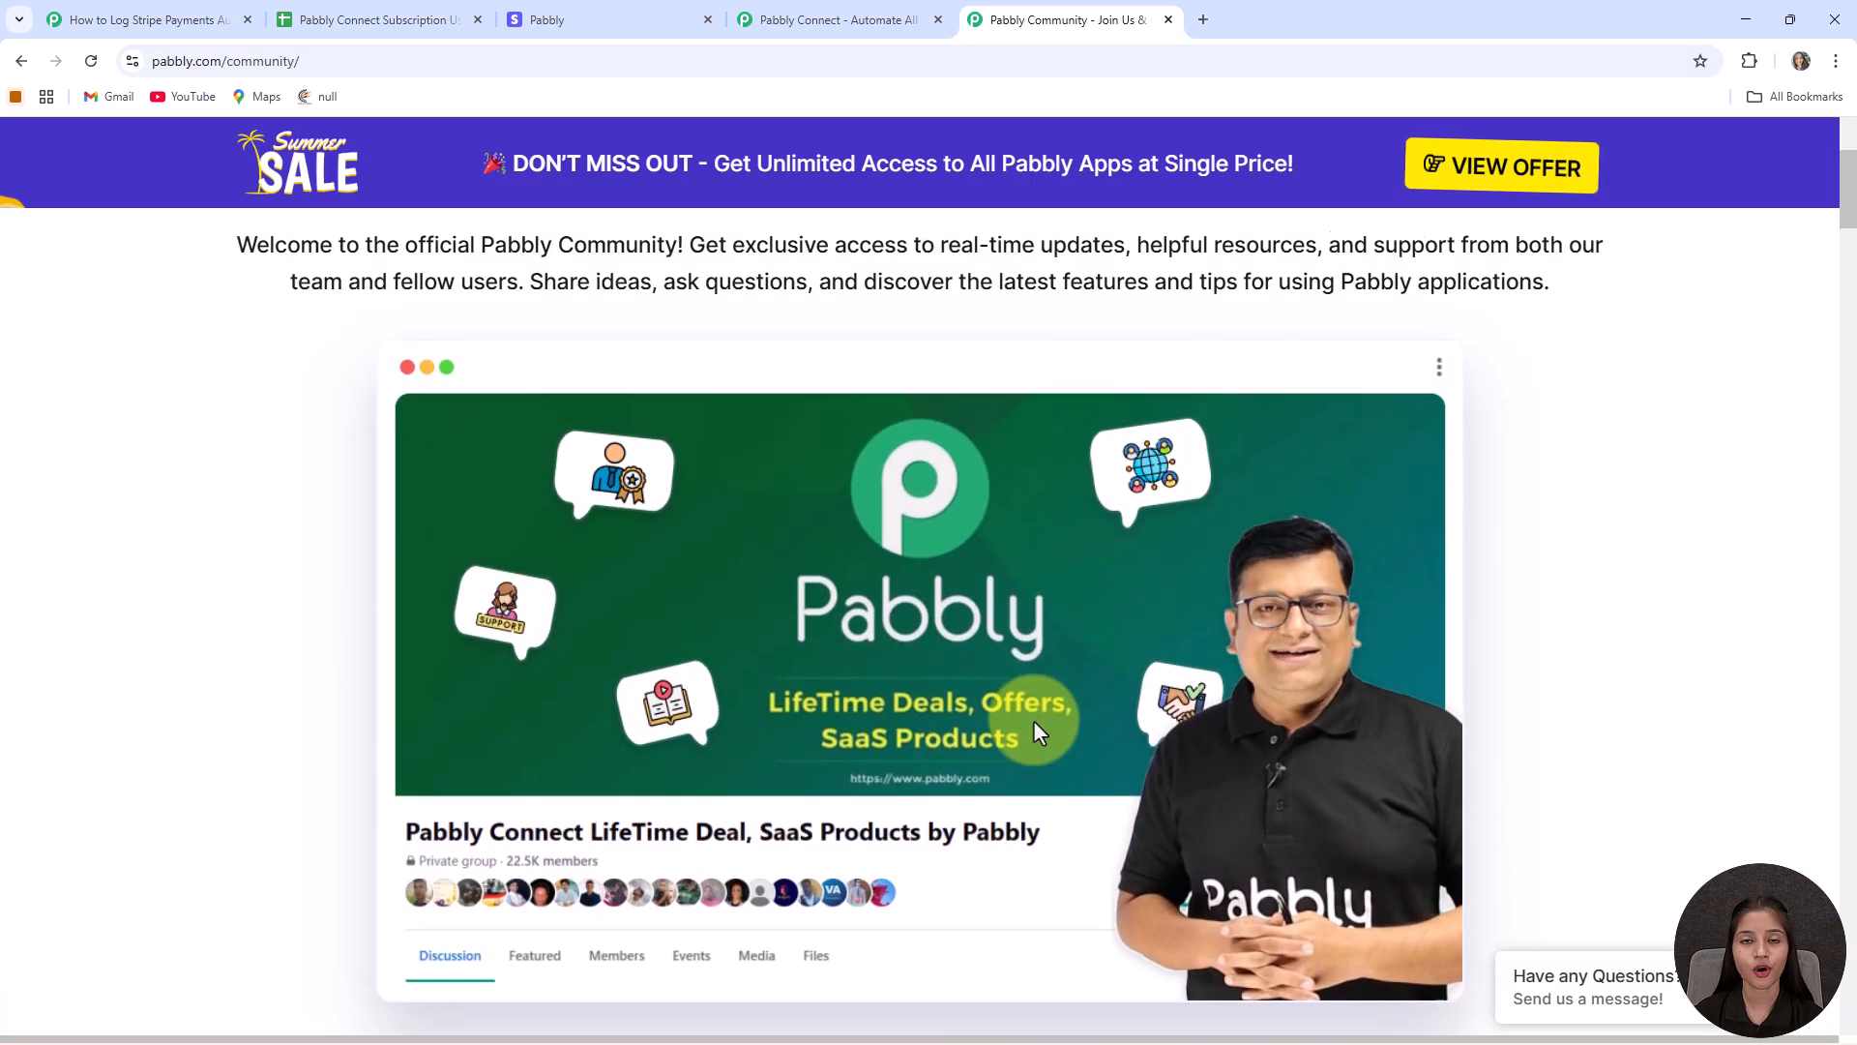
scroll(1033, 720, up, 3)
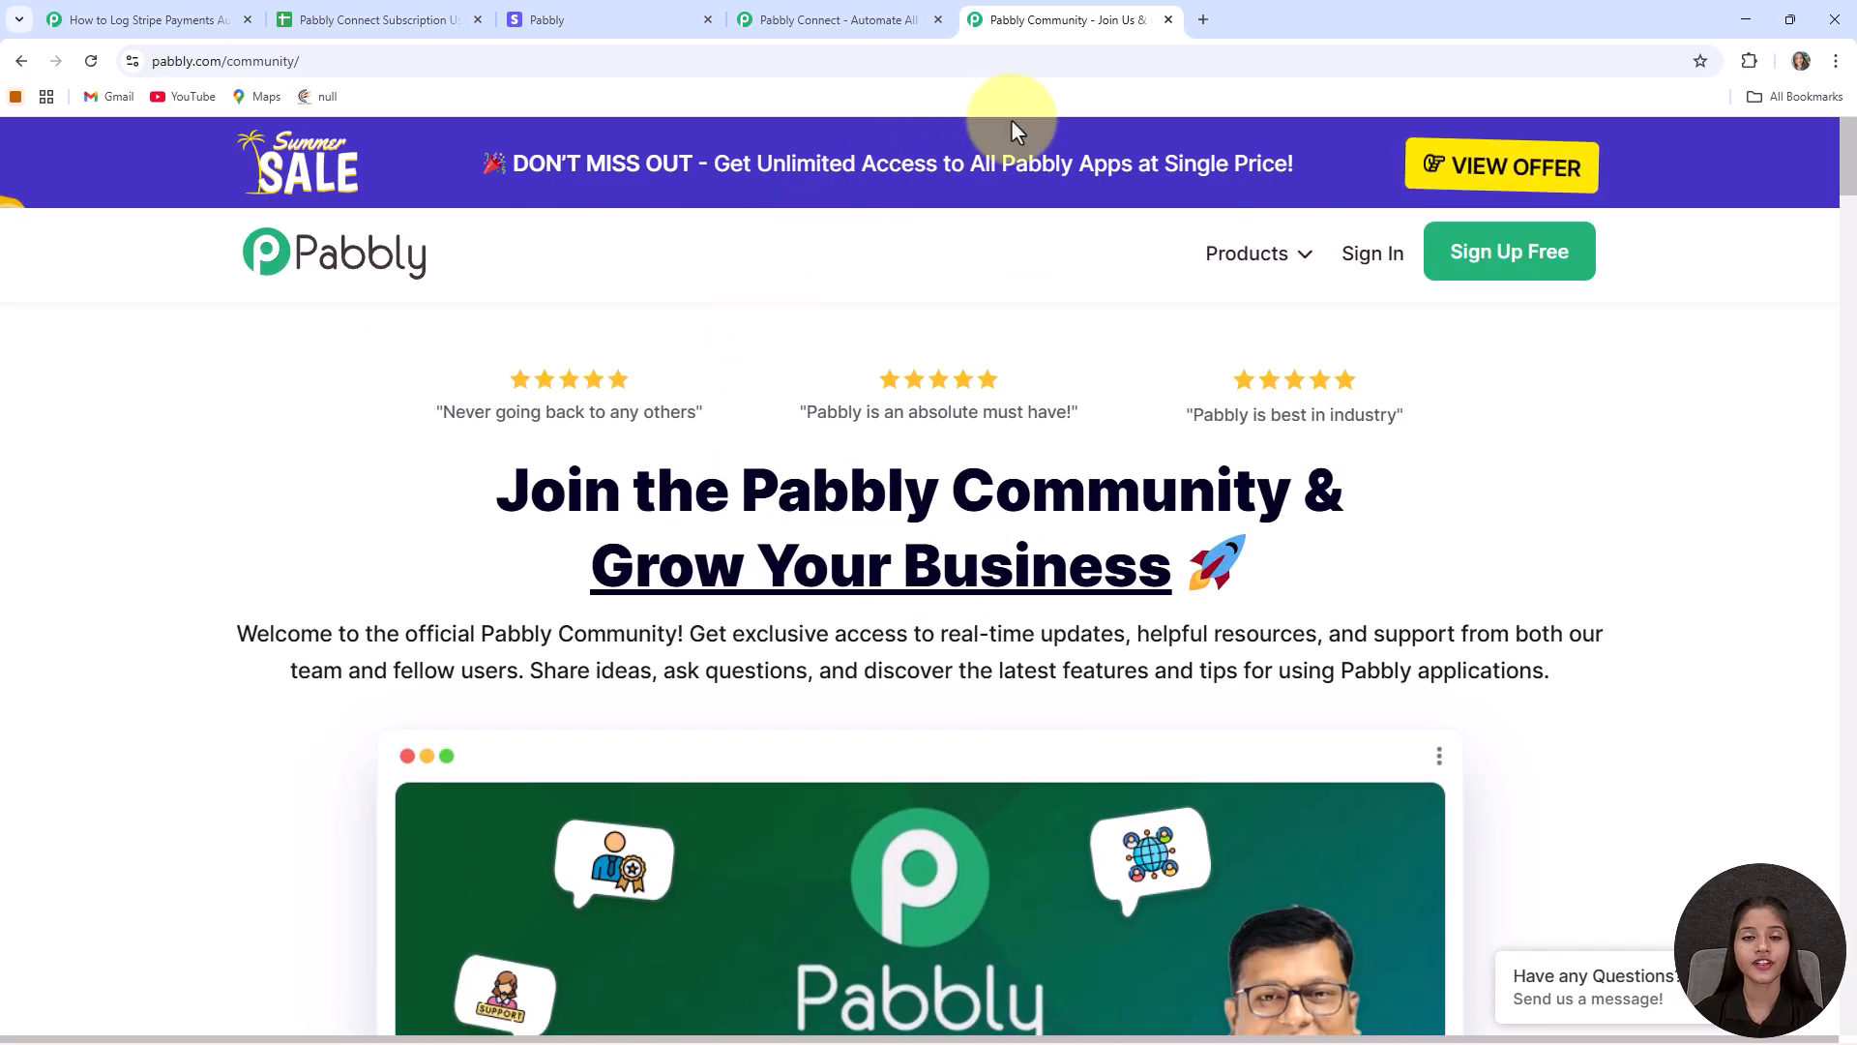
Step: Return to the Pabbly Connect website, sign in, and open Pabbly Connect from the list of all Pabbly apps
click(885, 32)
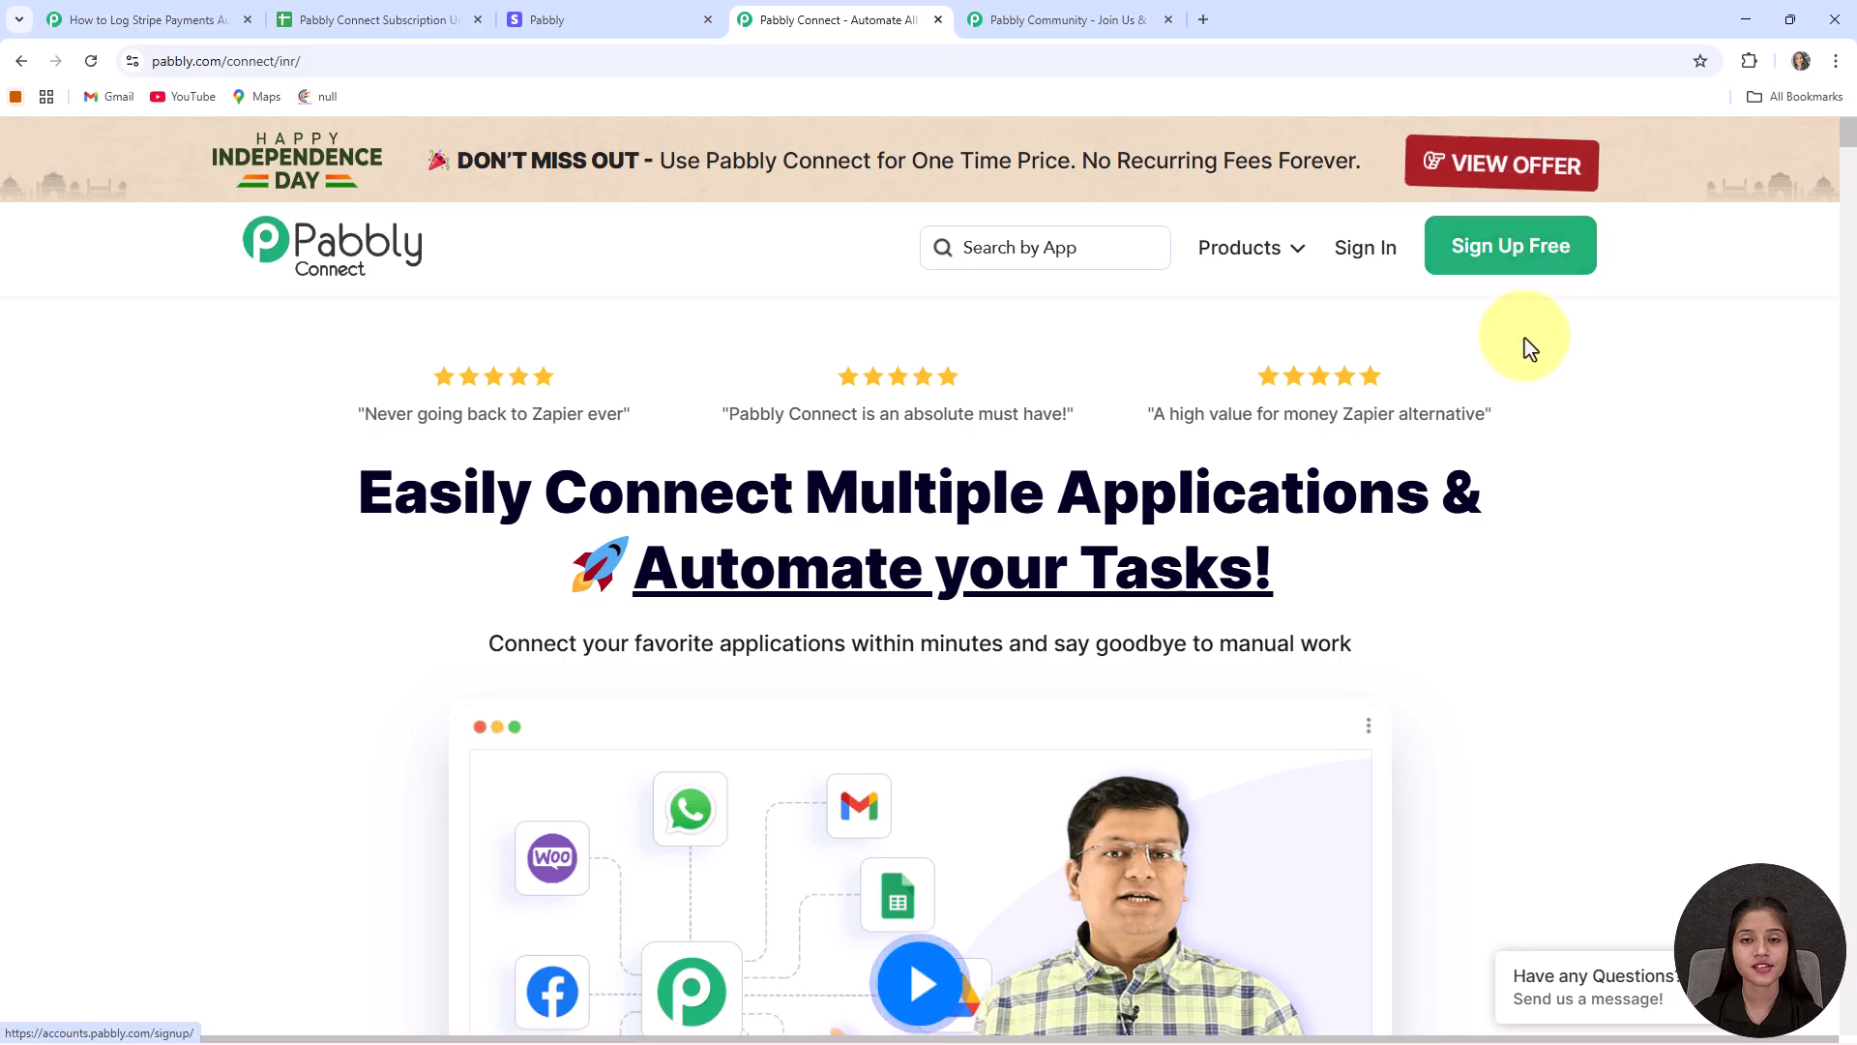
click(1372, 266)
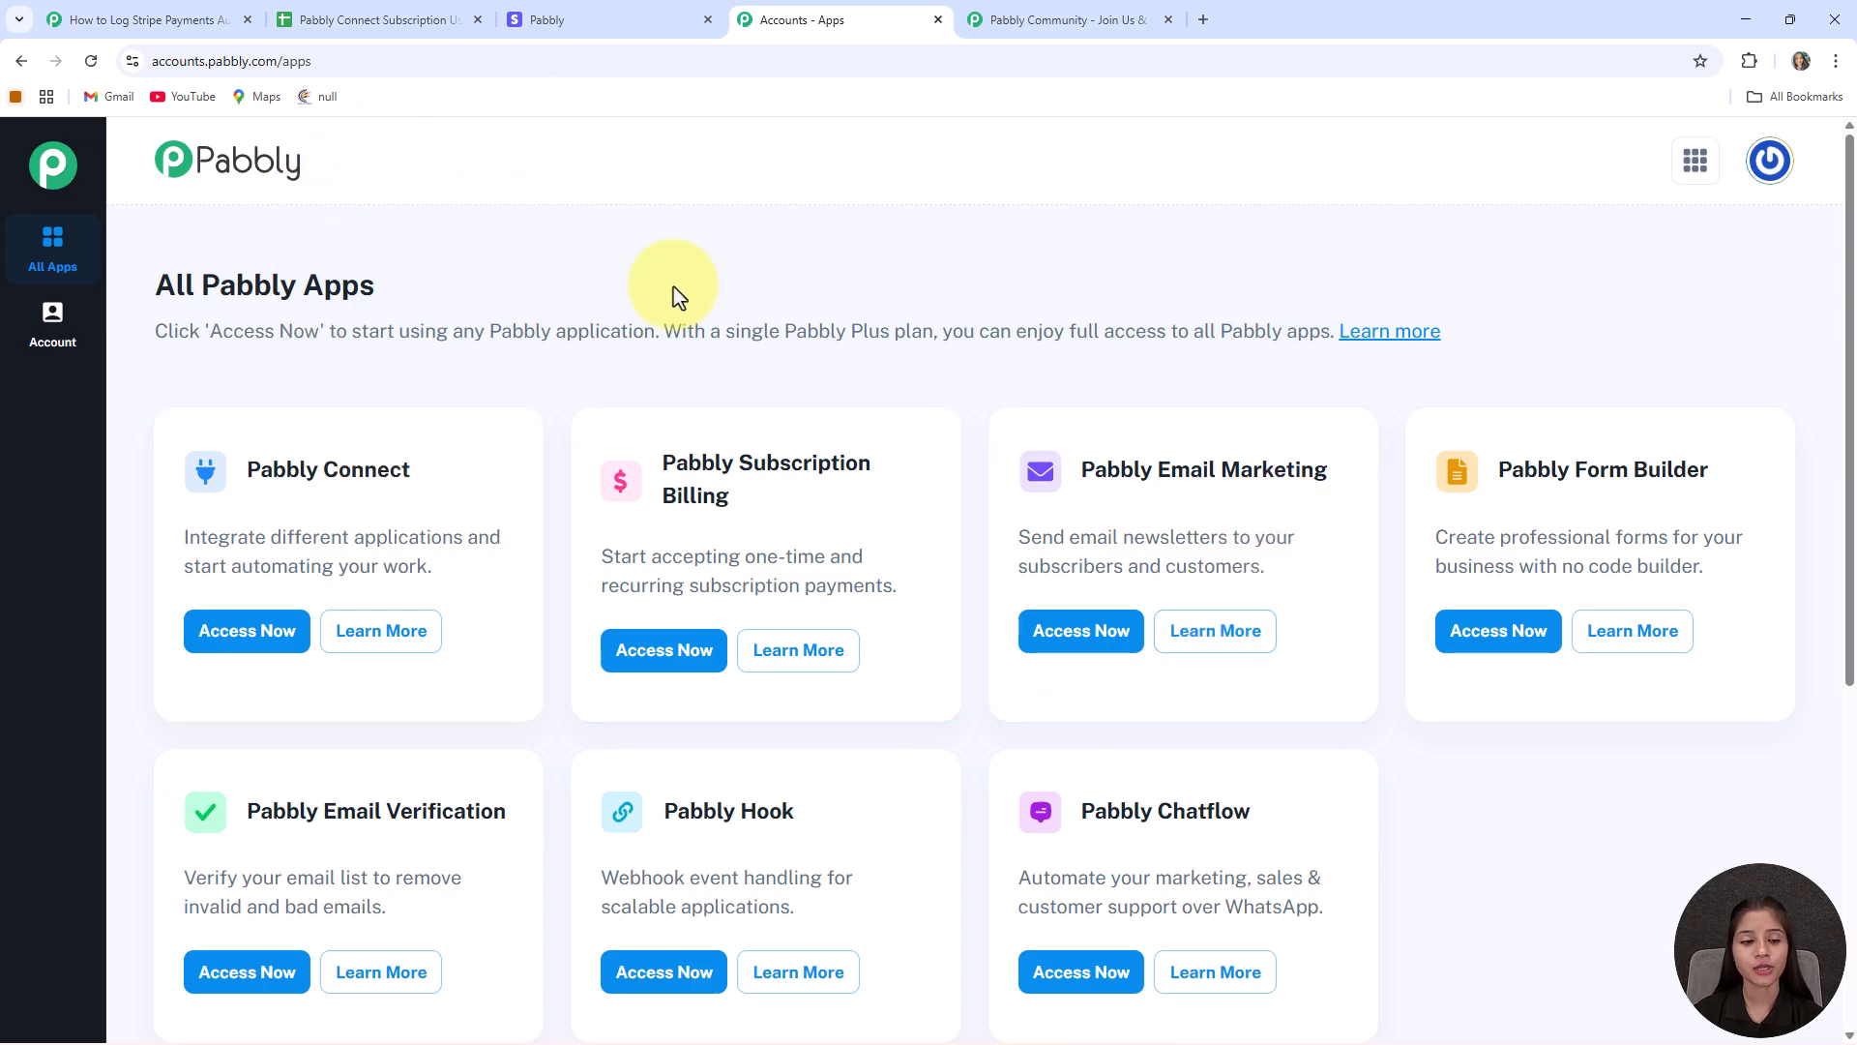
click(455, 471)
click(241, 643)
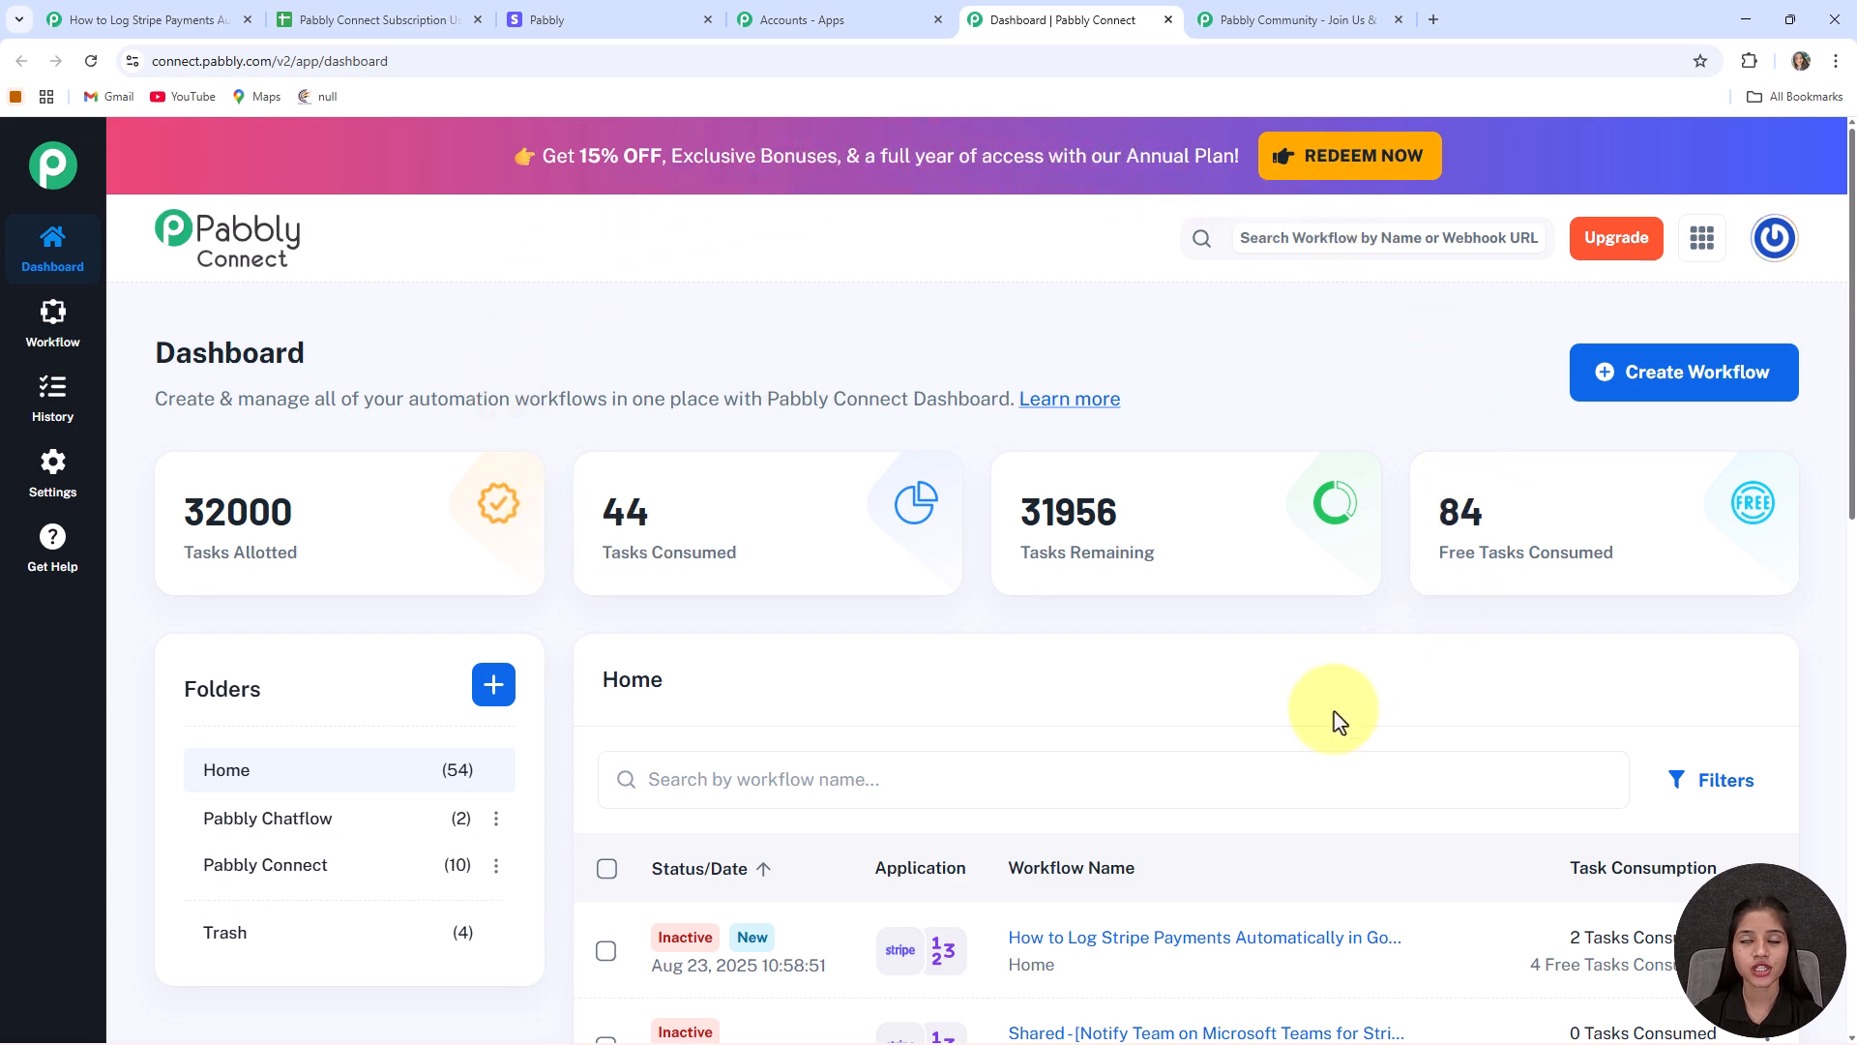
Step: Look over the dashboard's folders, its Home workflow list and the option for creating a workflow
scroll(785, 606, down, 1)
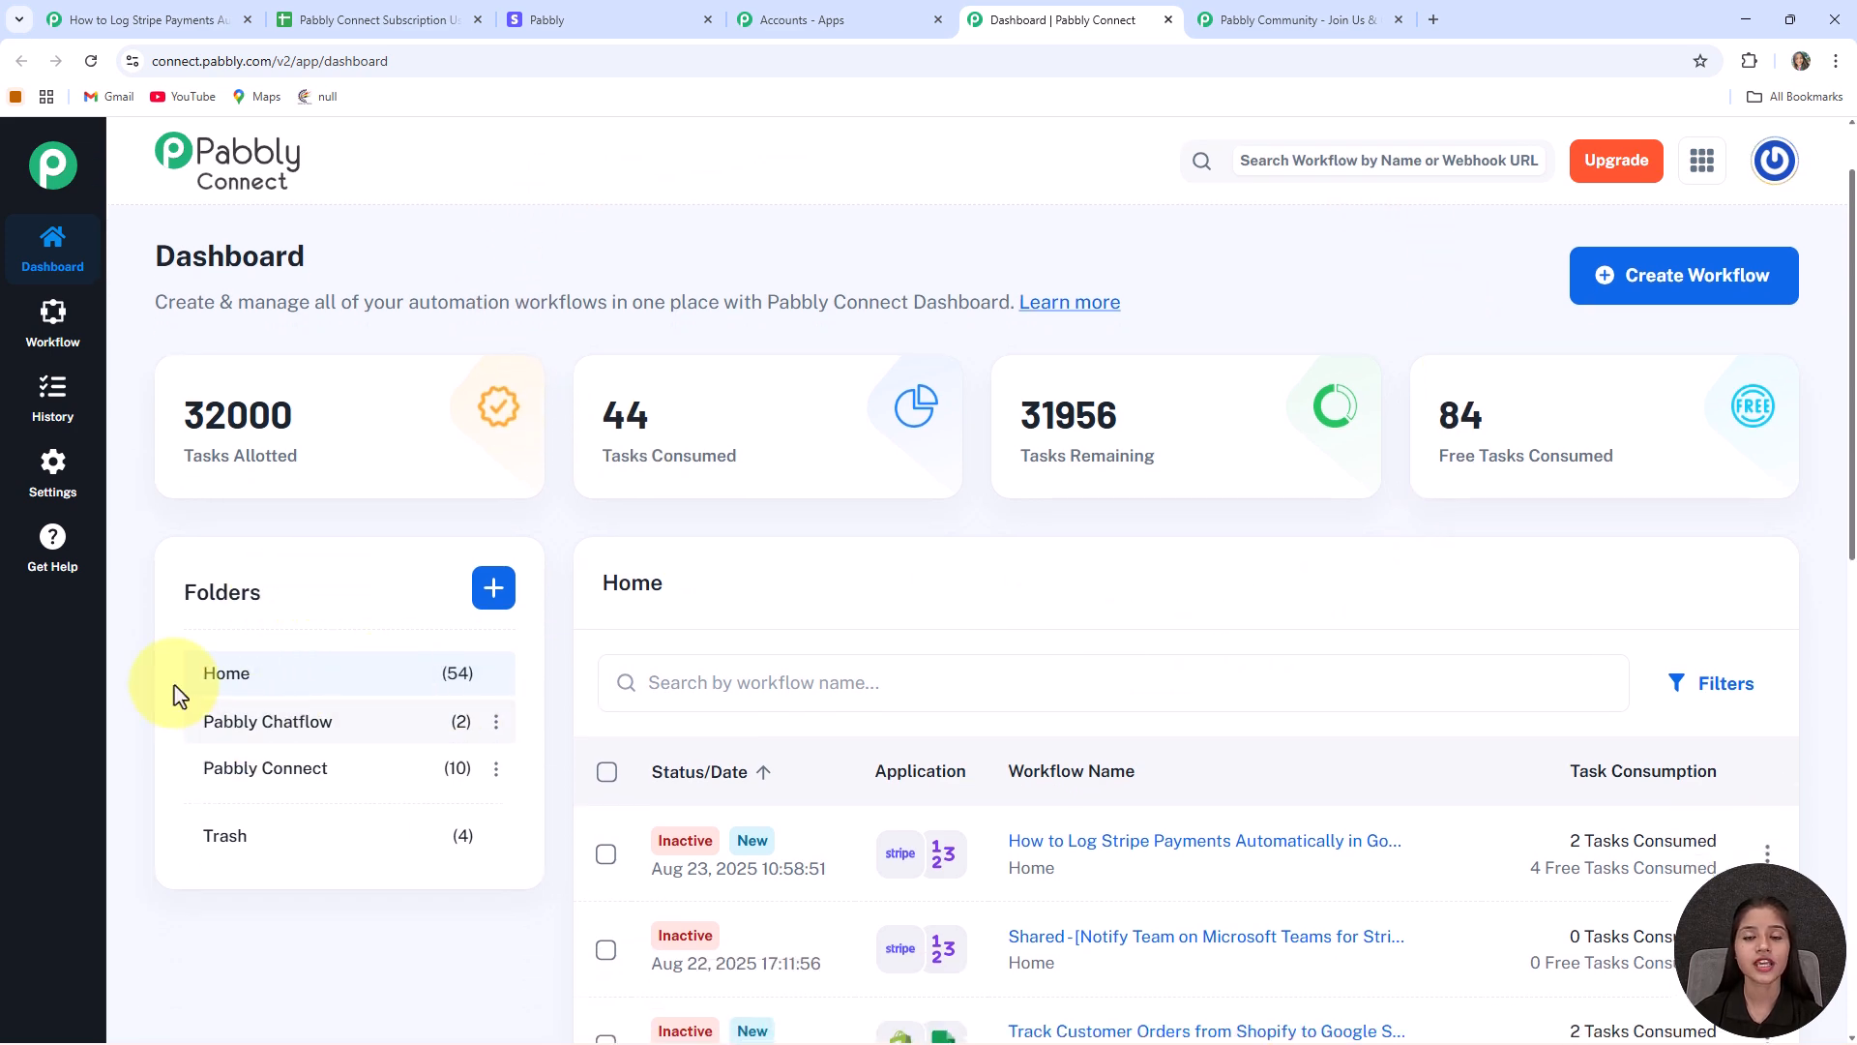
scroll(1313, 759, up, 1)
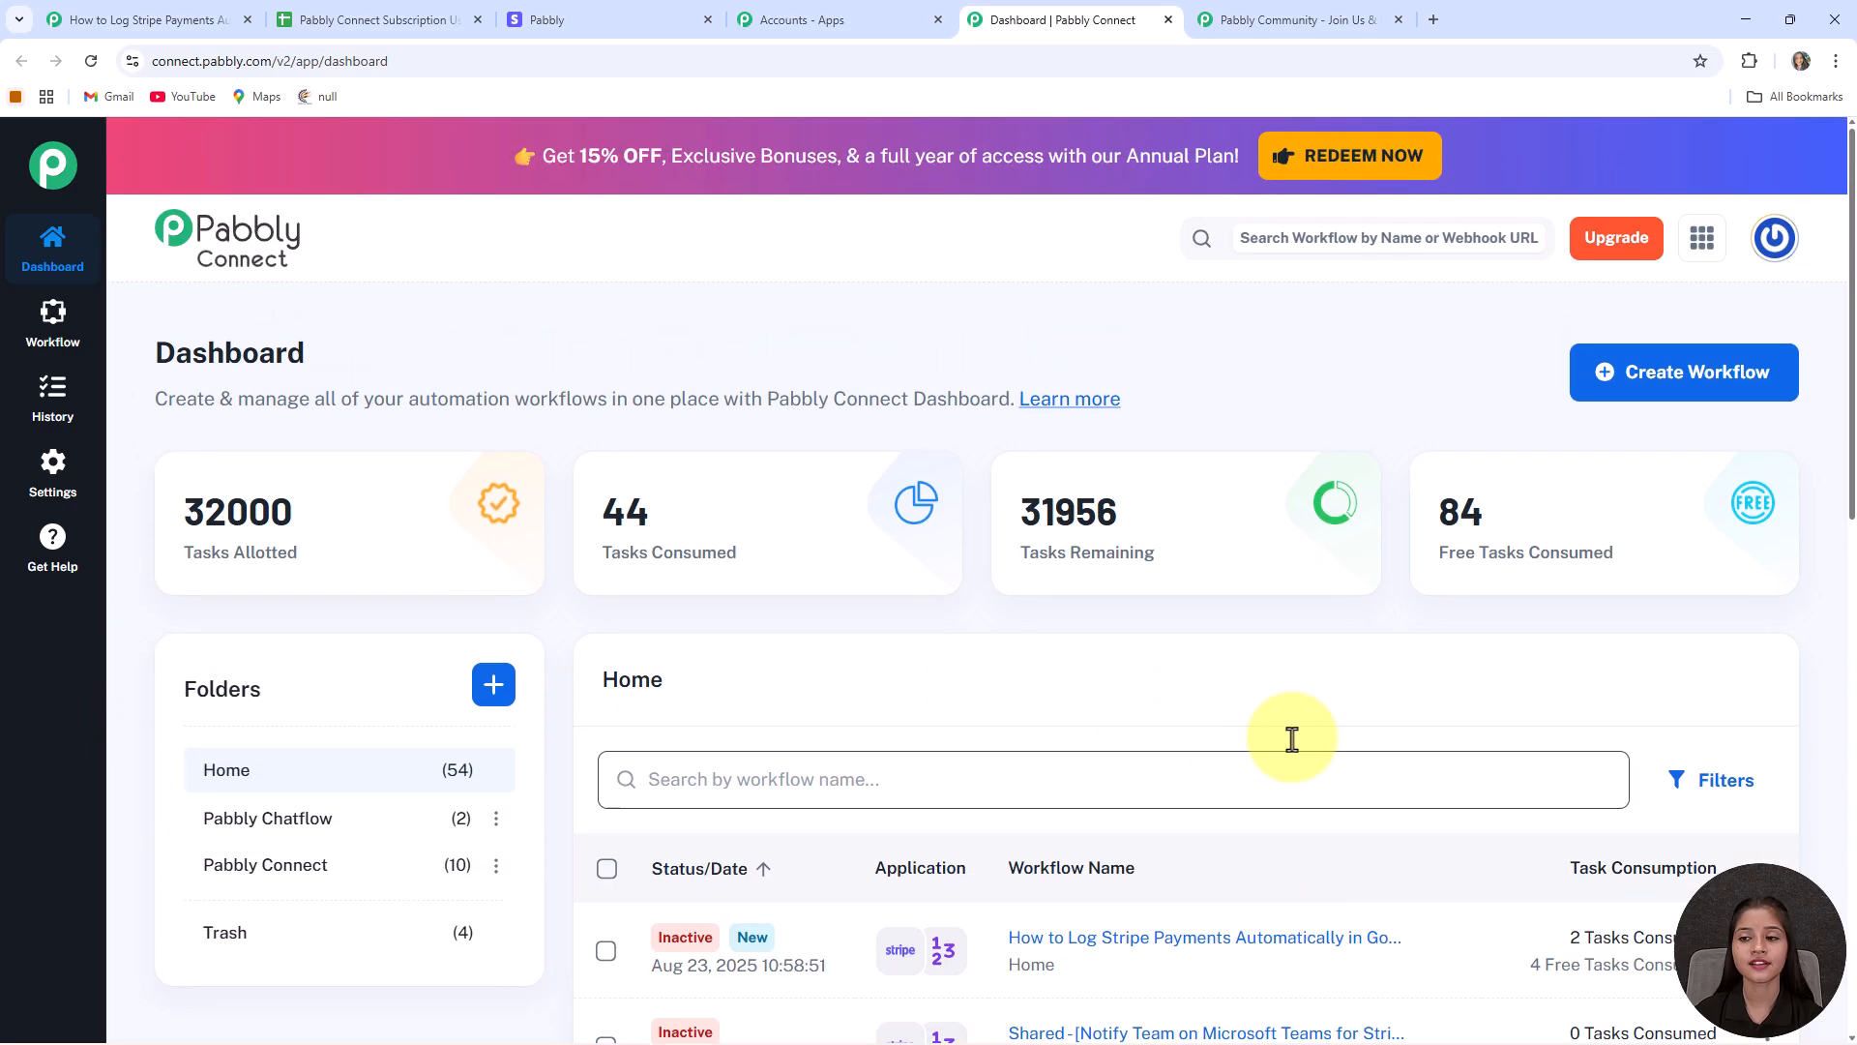
scroll(996, 883, down, 3)
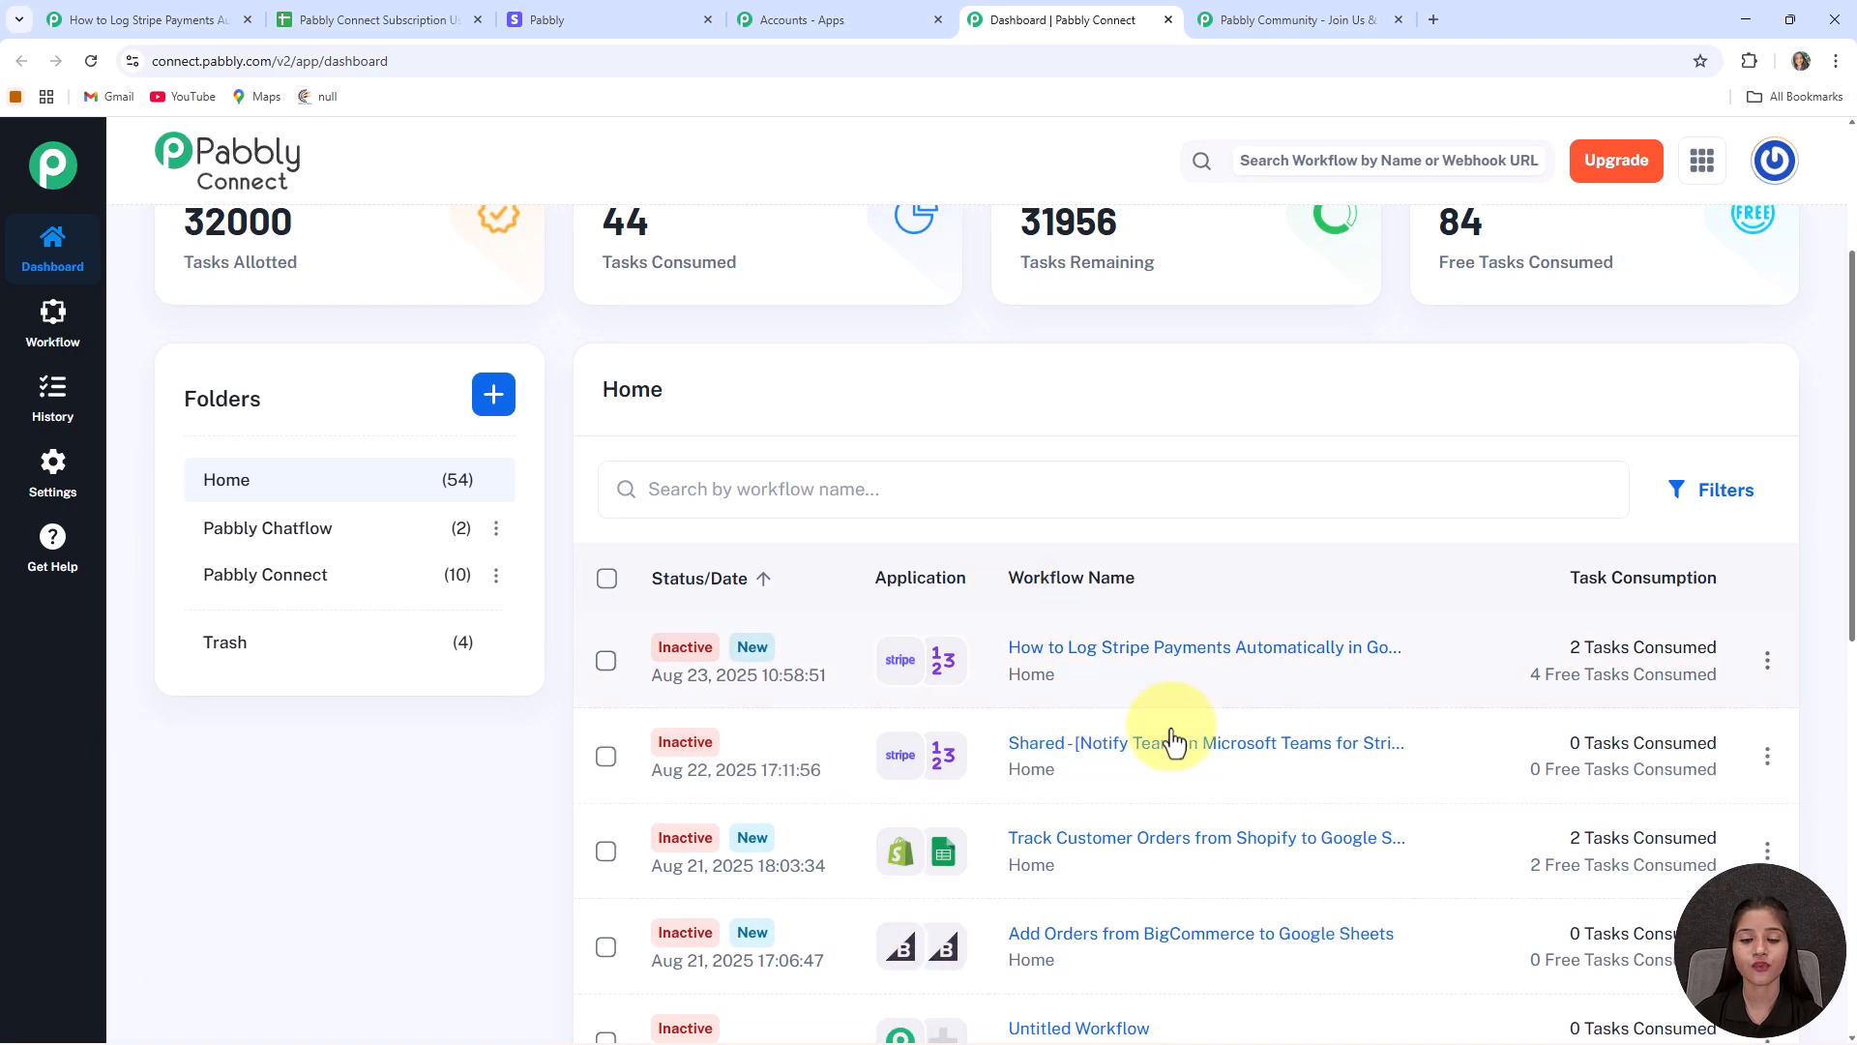
scroll(1110, 822, up, 3)
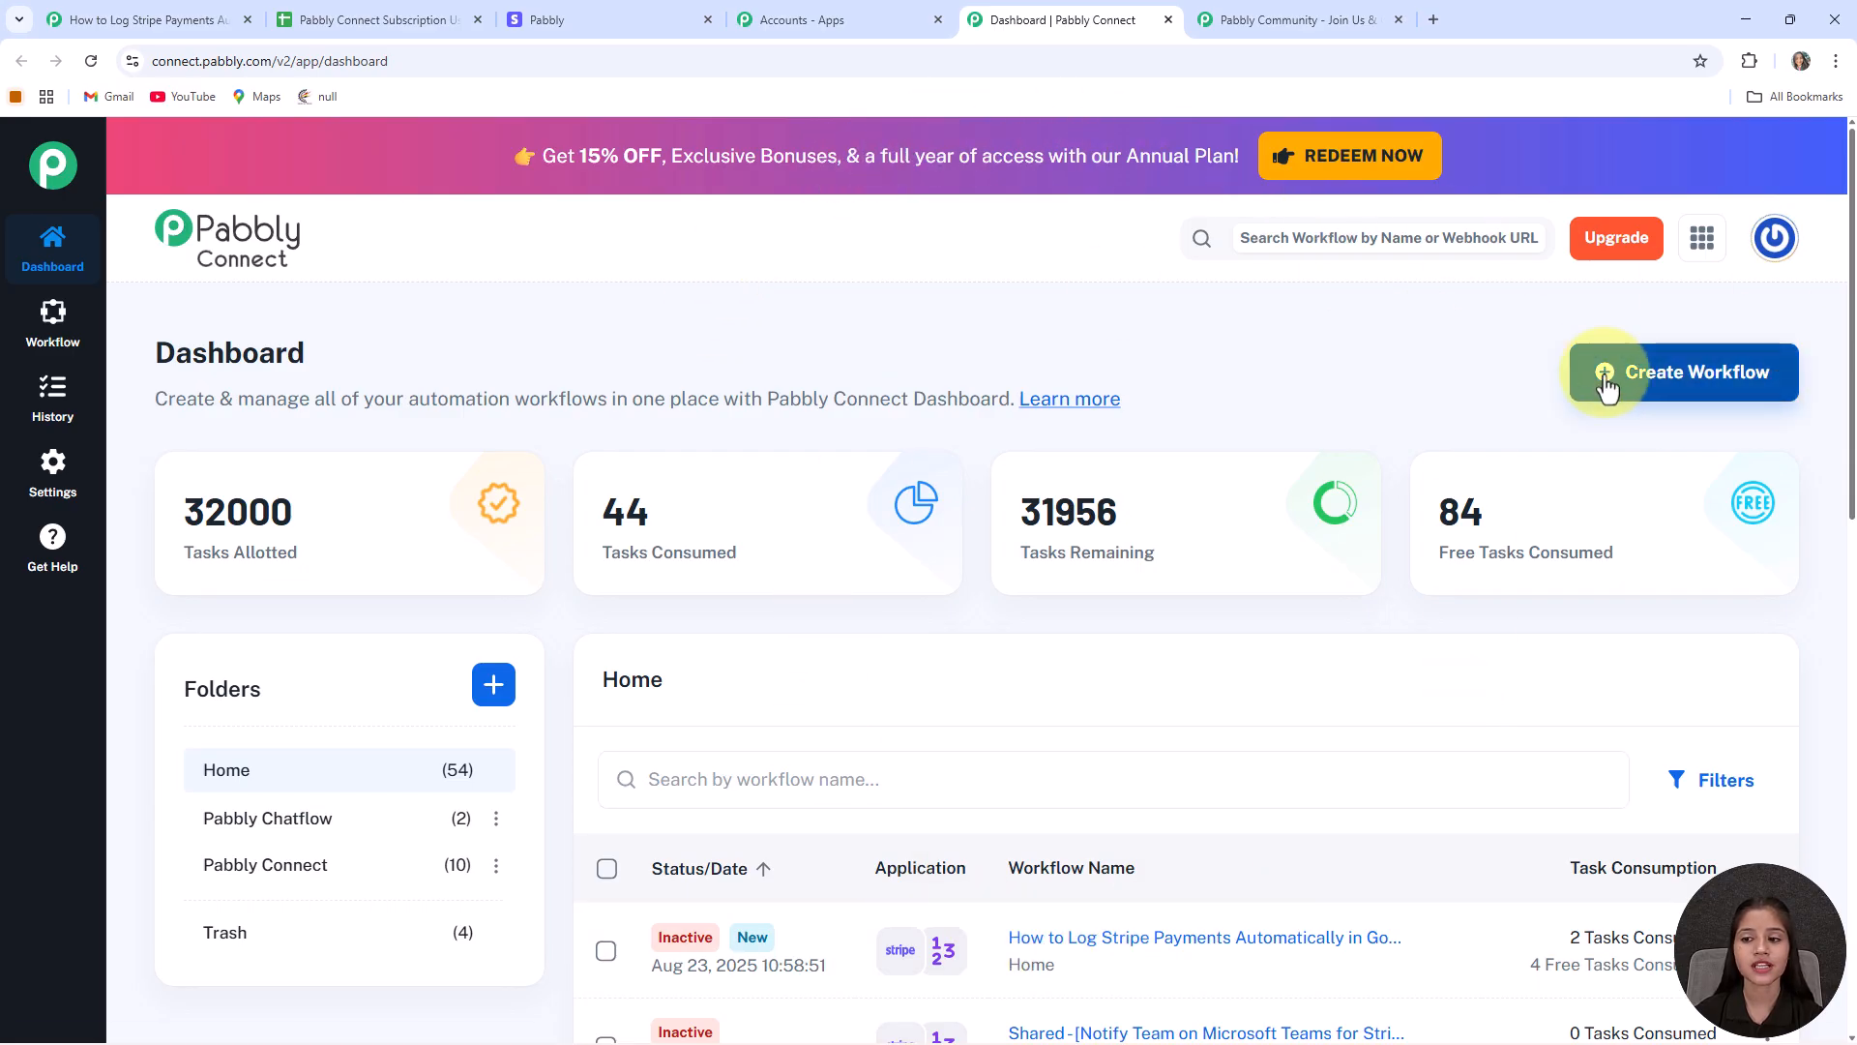
Step: Create a workflow with the New (Beta) builder in the Pabbly Connect folder, its name beginning "Log Stripe Payments Automatically in Google Sheets for Subscription"
click(1717, 382)
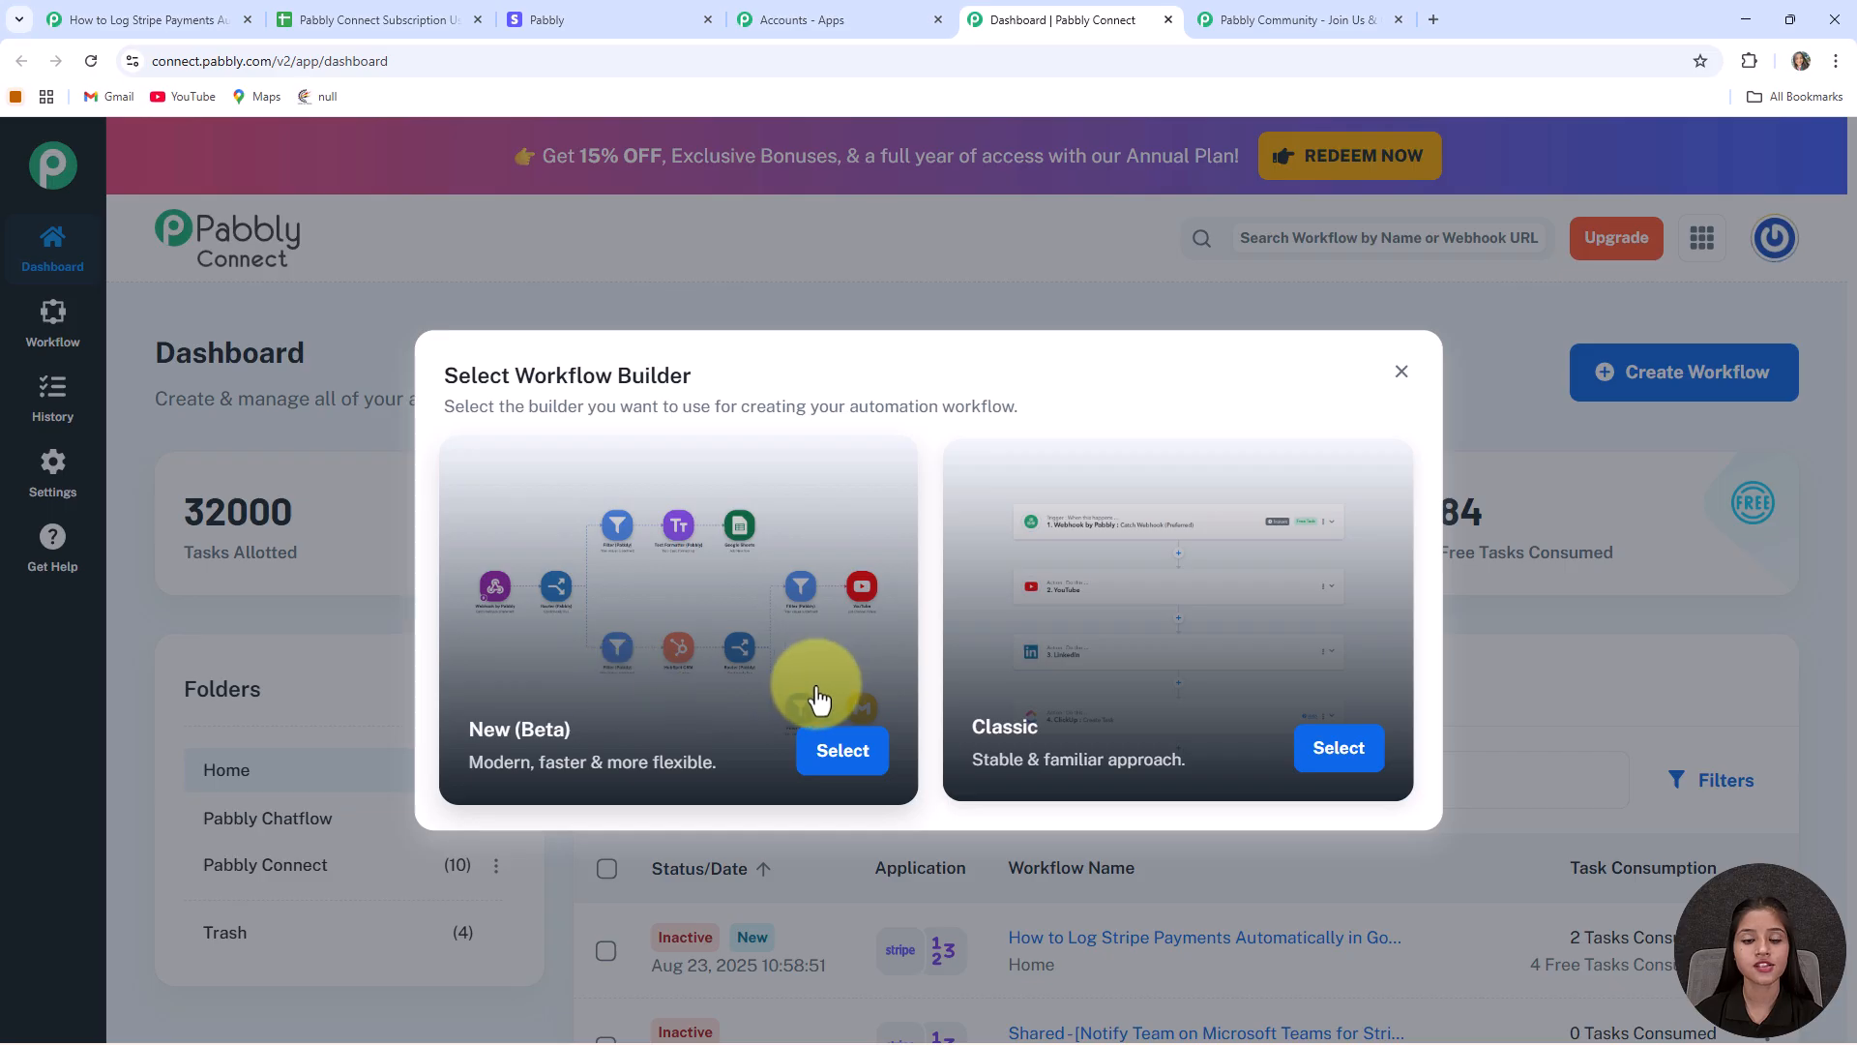
click(841, 752)
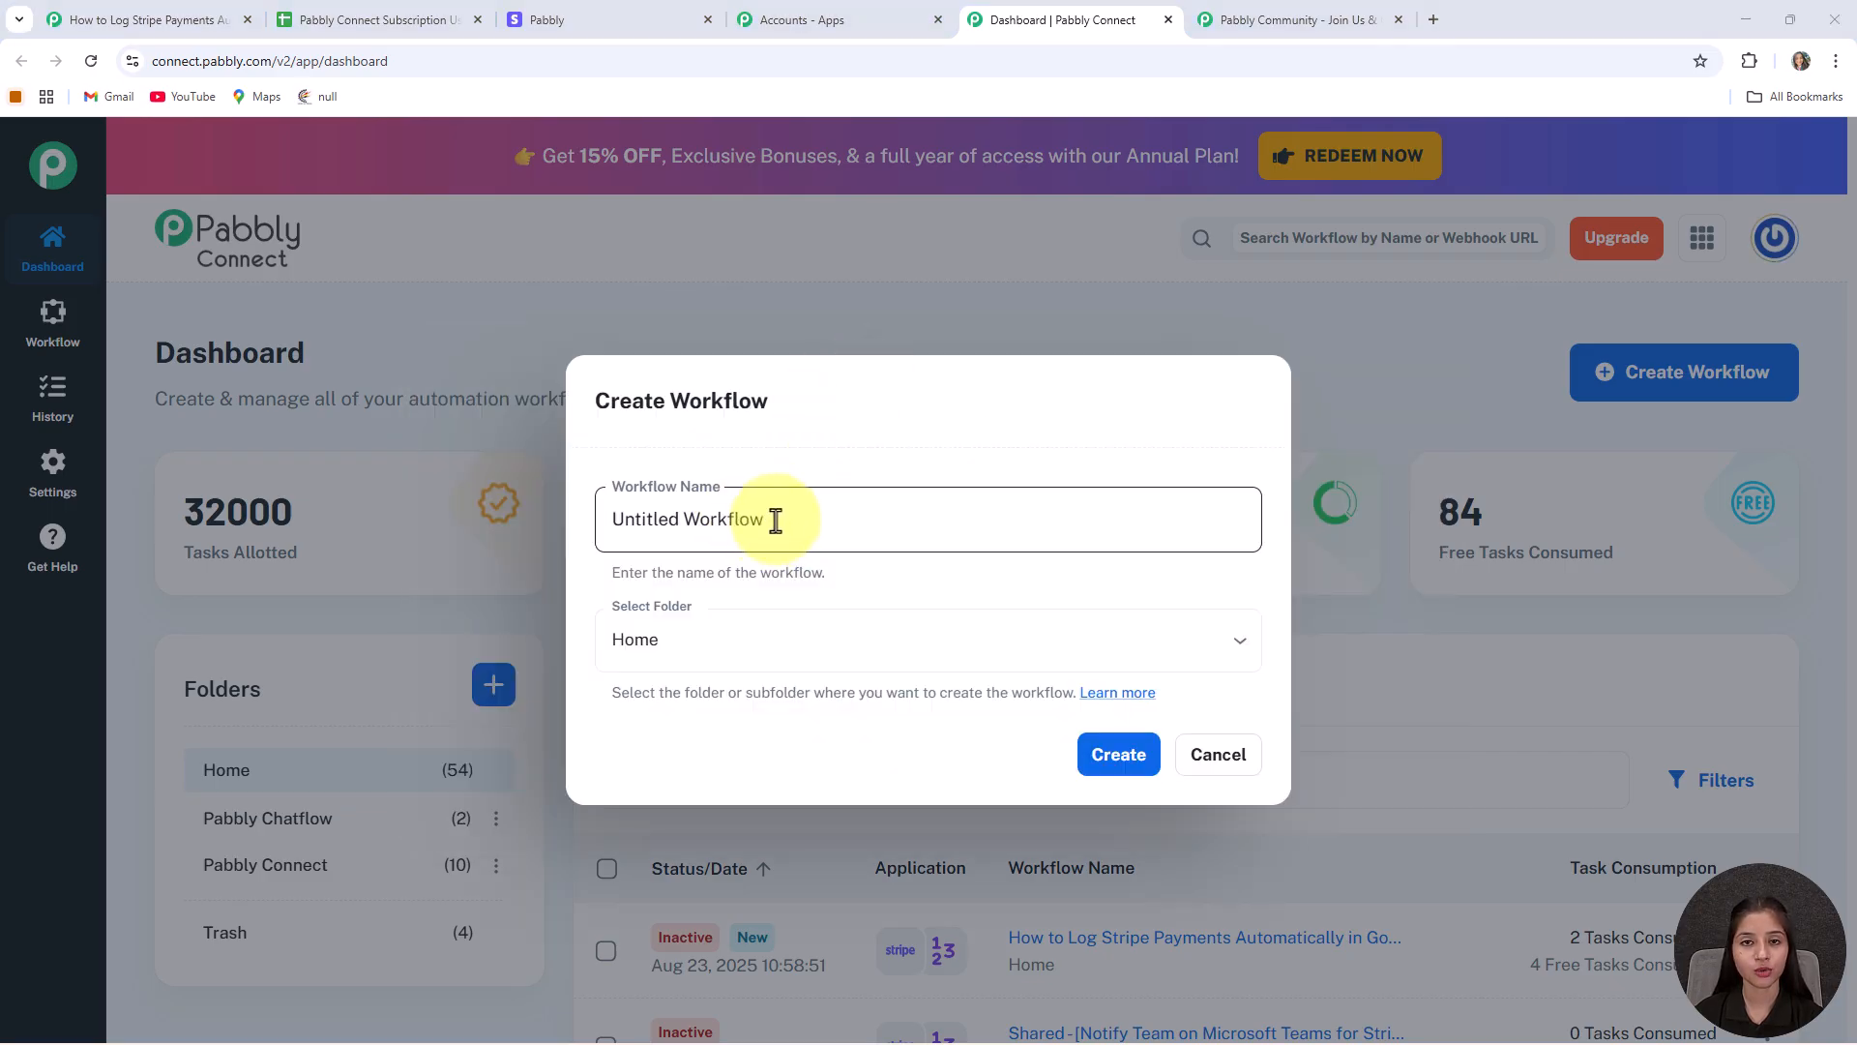
drag(829, 522, 615, 530)
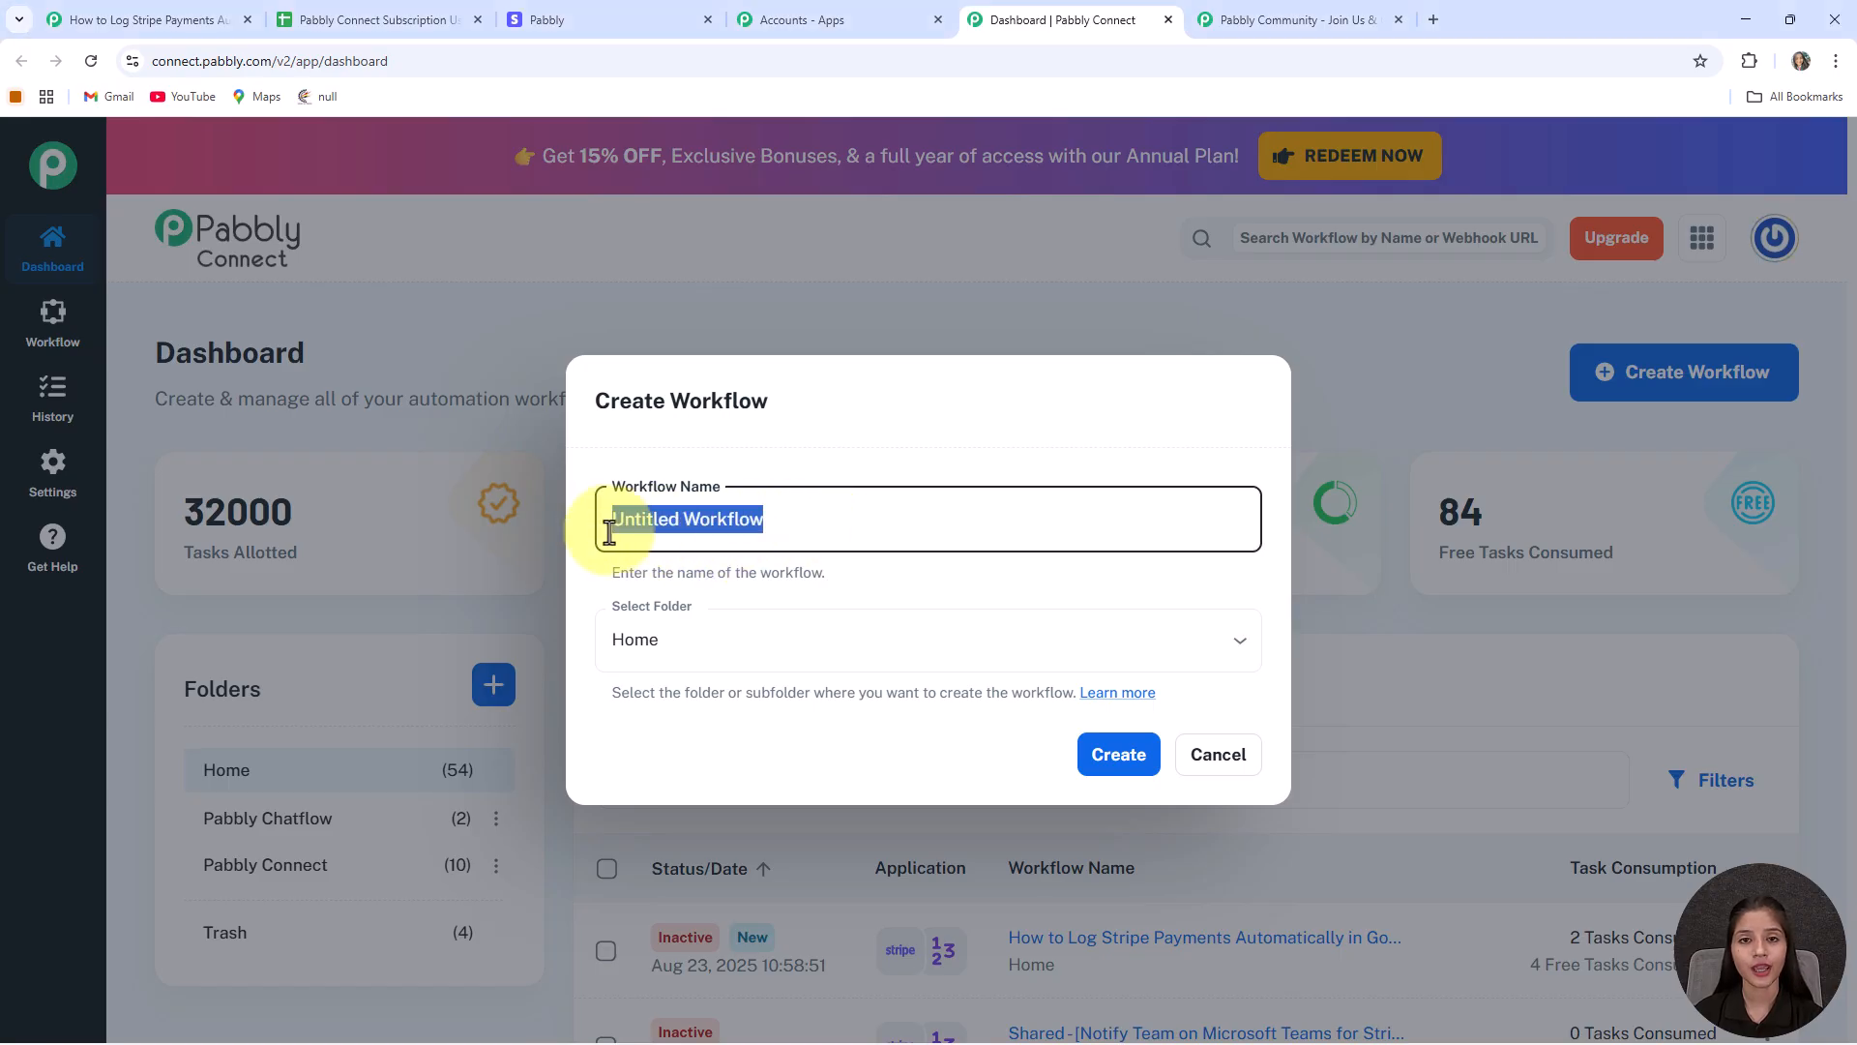
key(ctrl+v)
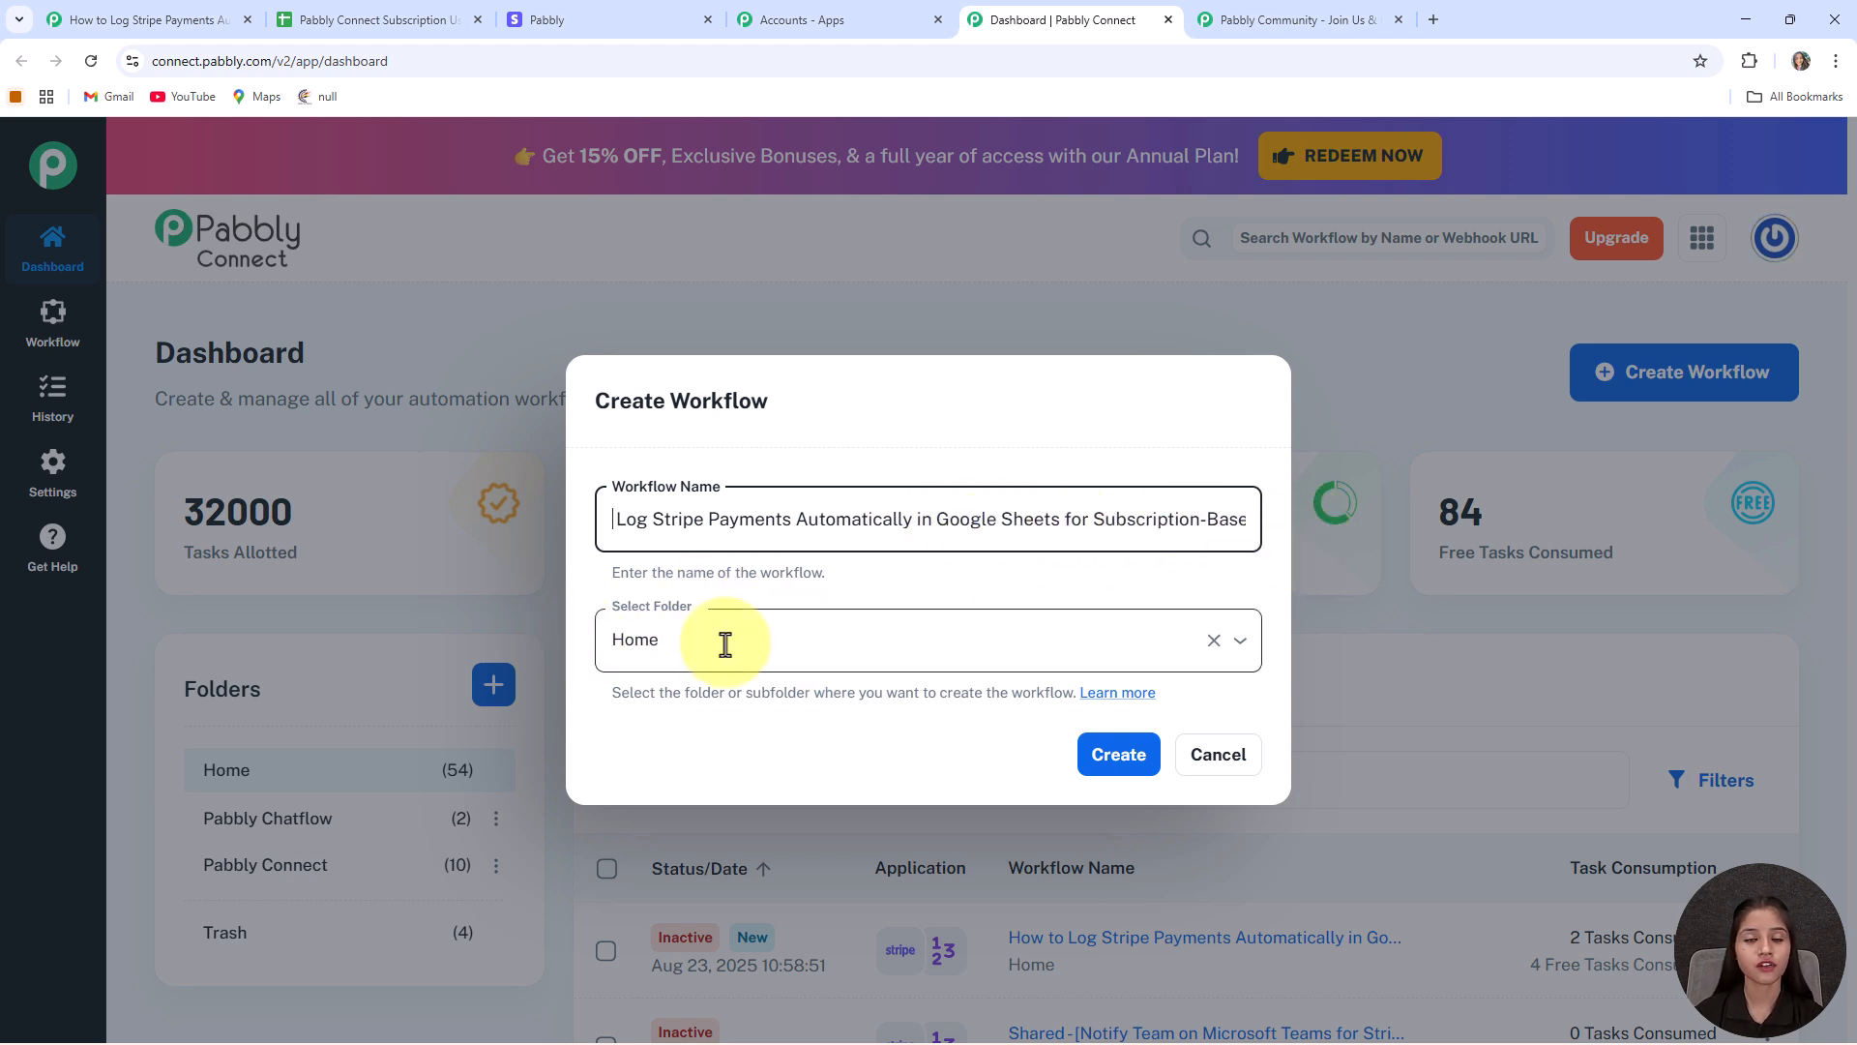
click(848, 653)
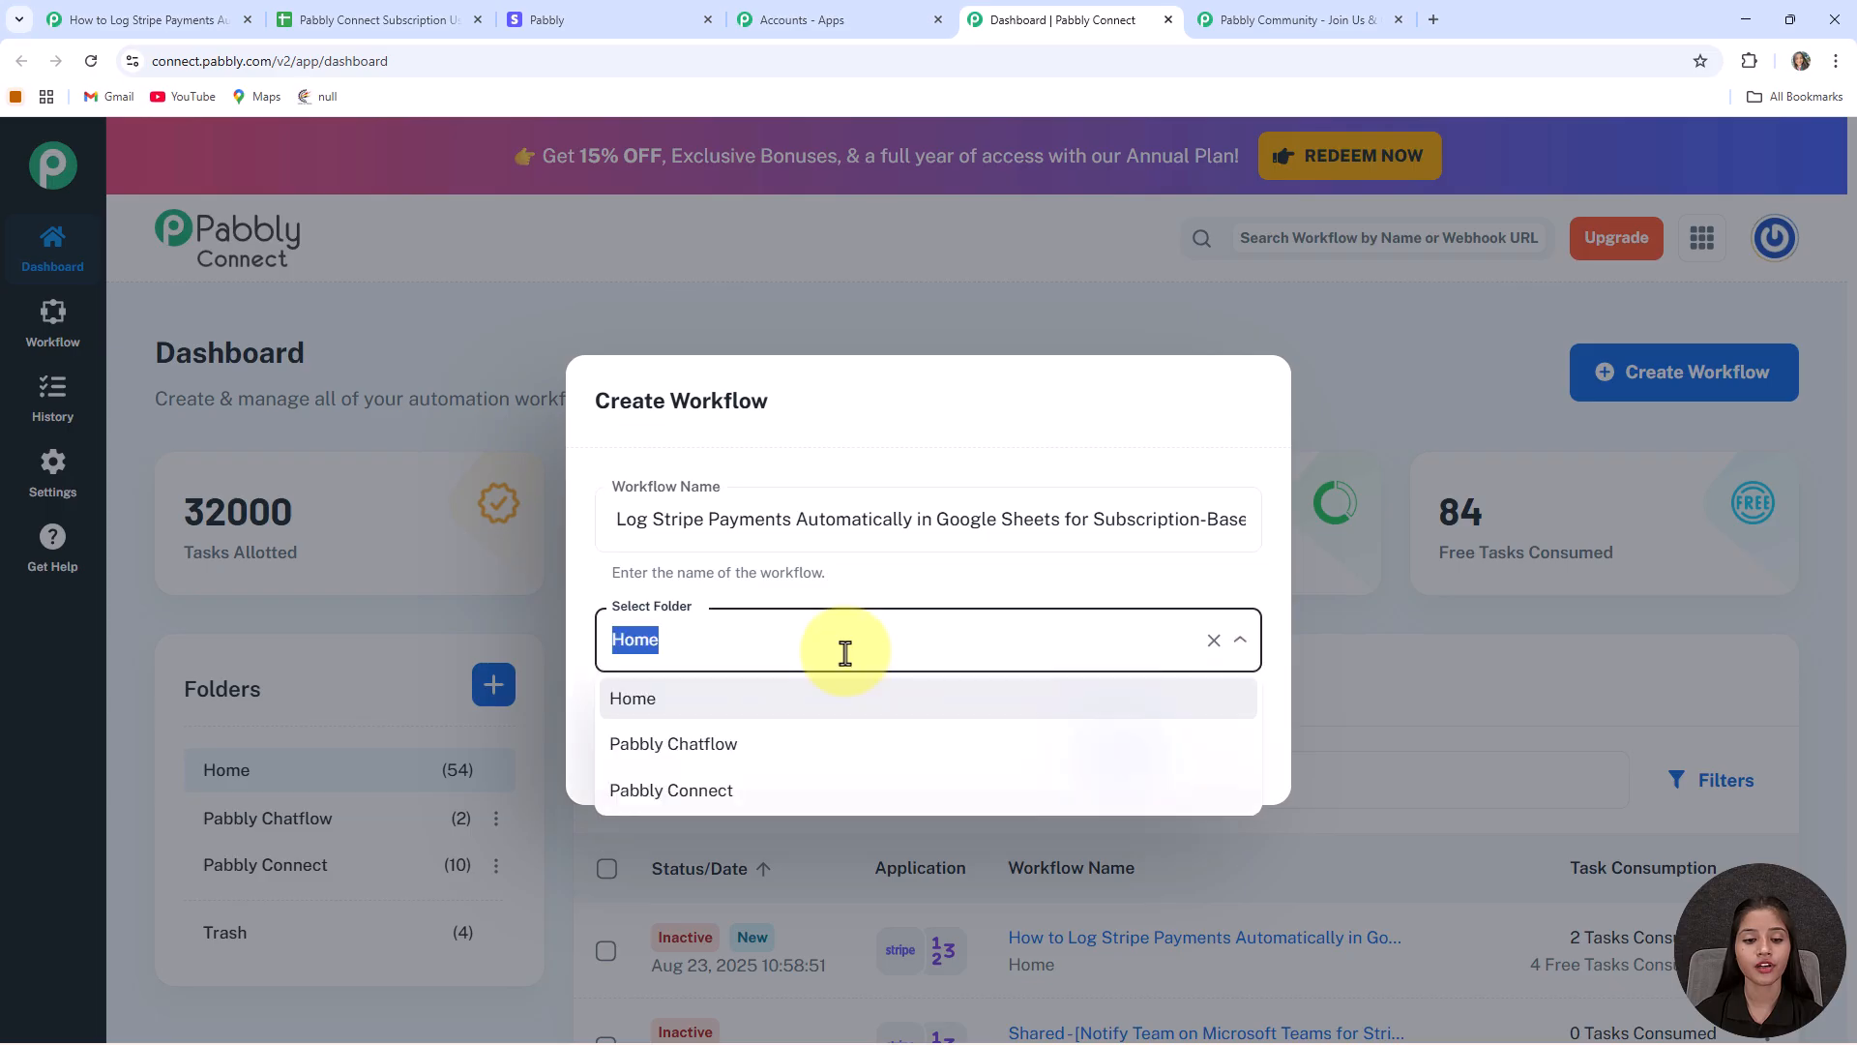
click(637, 791)
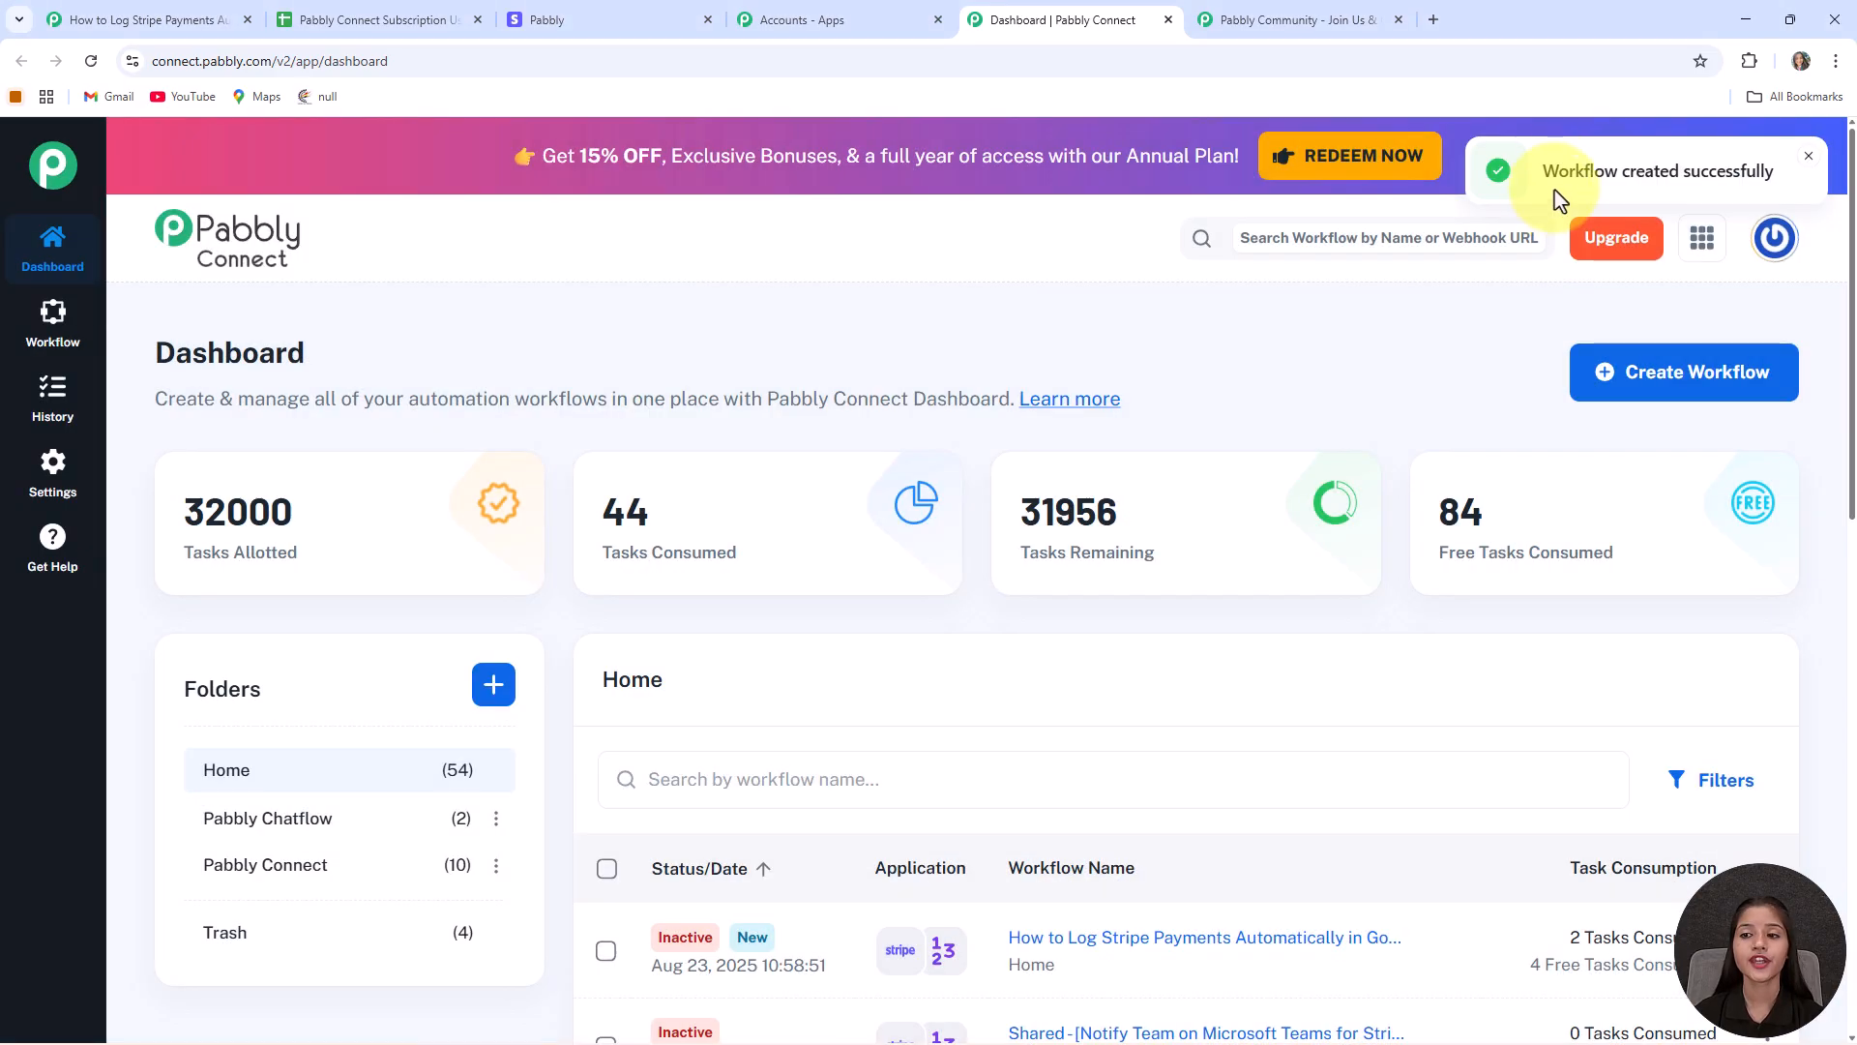
drag(1543, 179, 1774, 157)
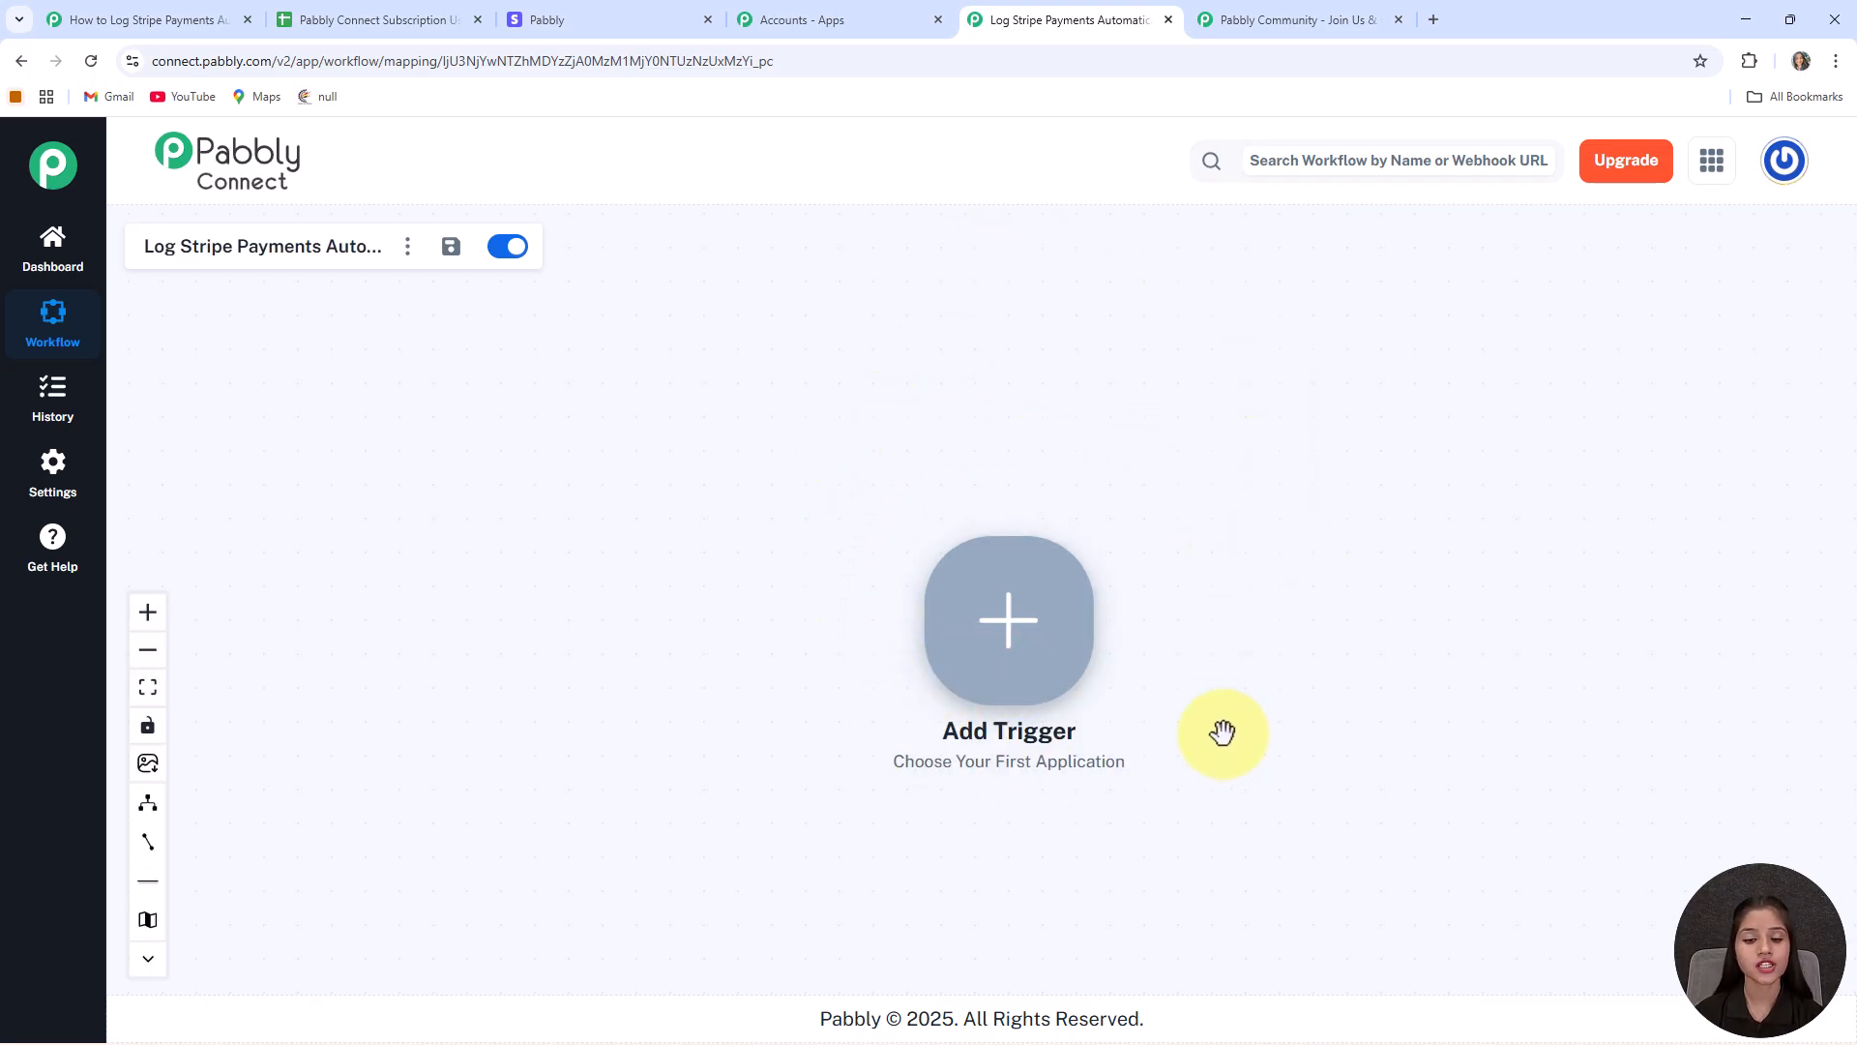
Step: Add a trigger to the workflow with Stripe as the app and New Charge as the event
scroll(998, 747, up, 3)
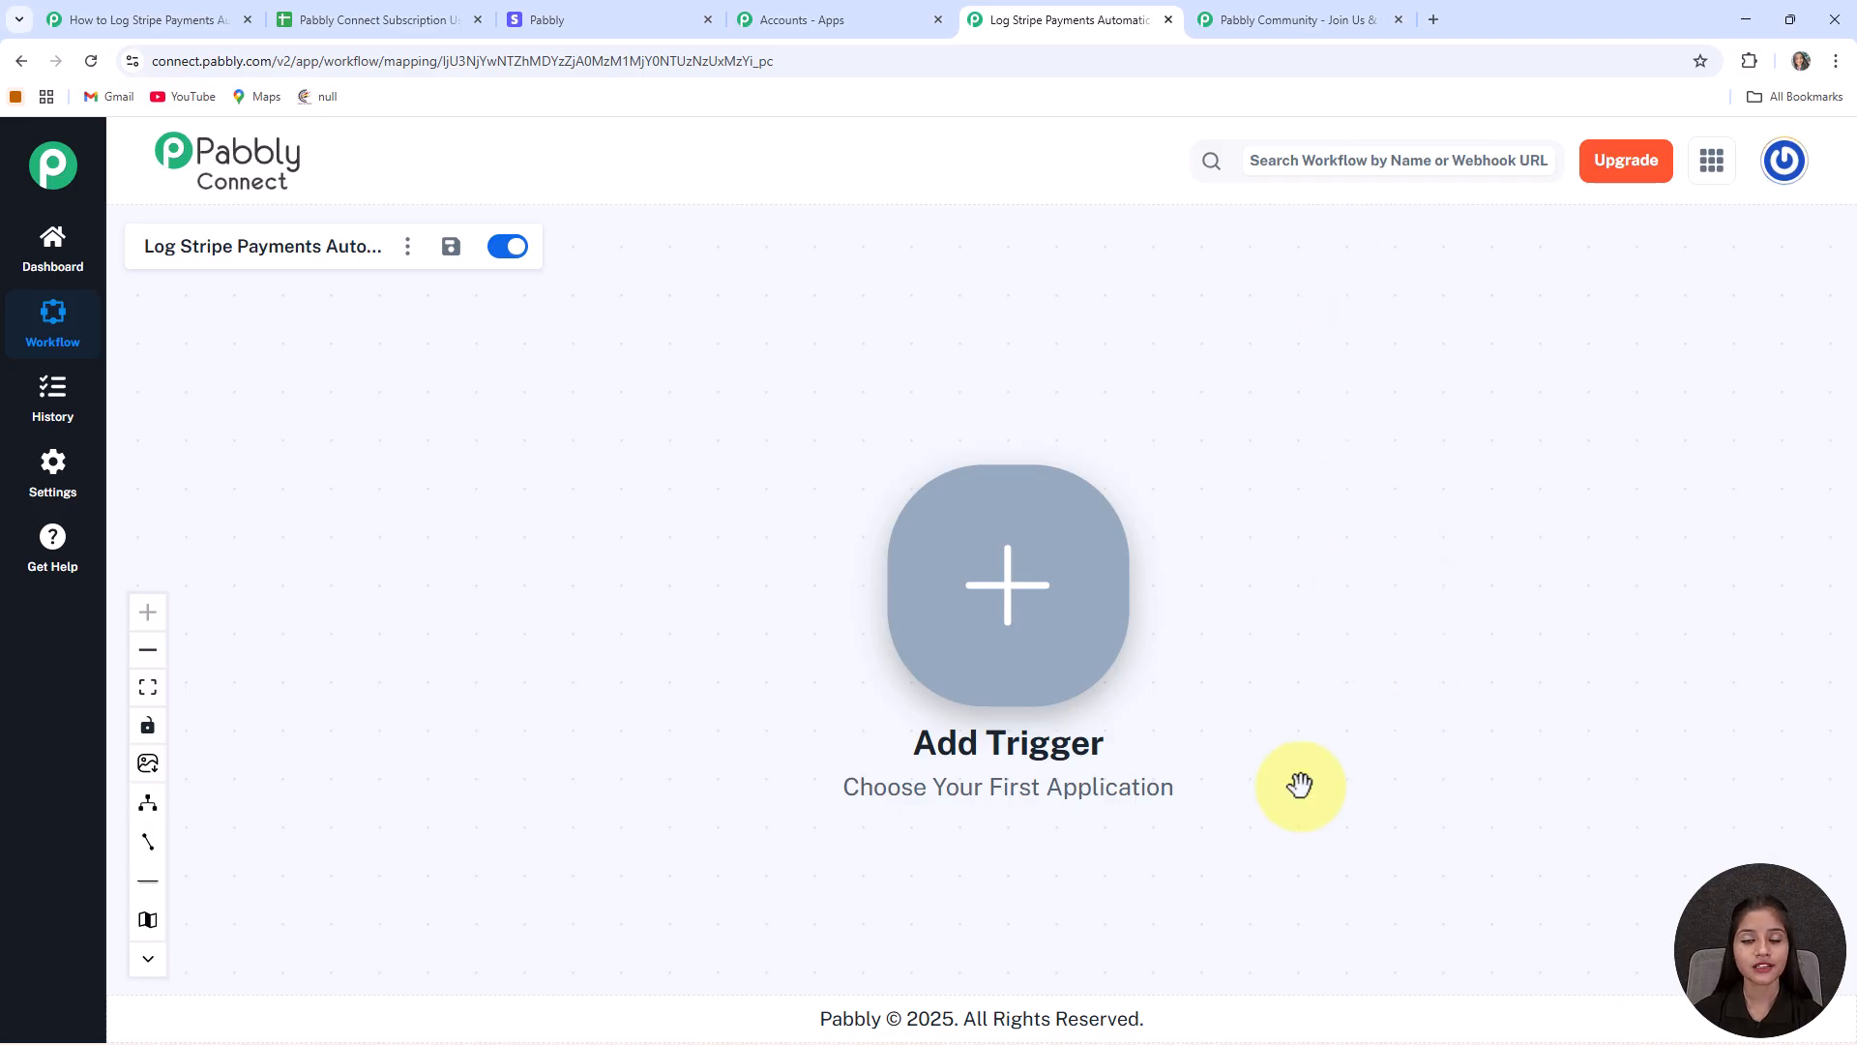
click(978, 622)
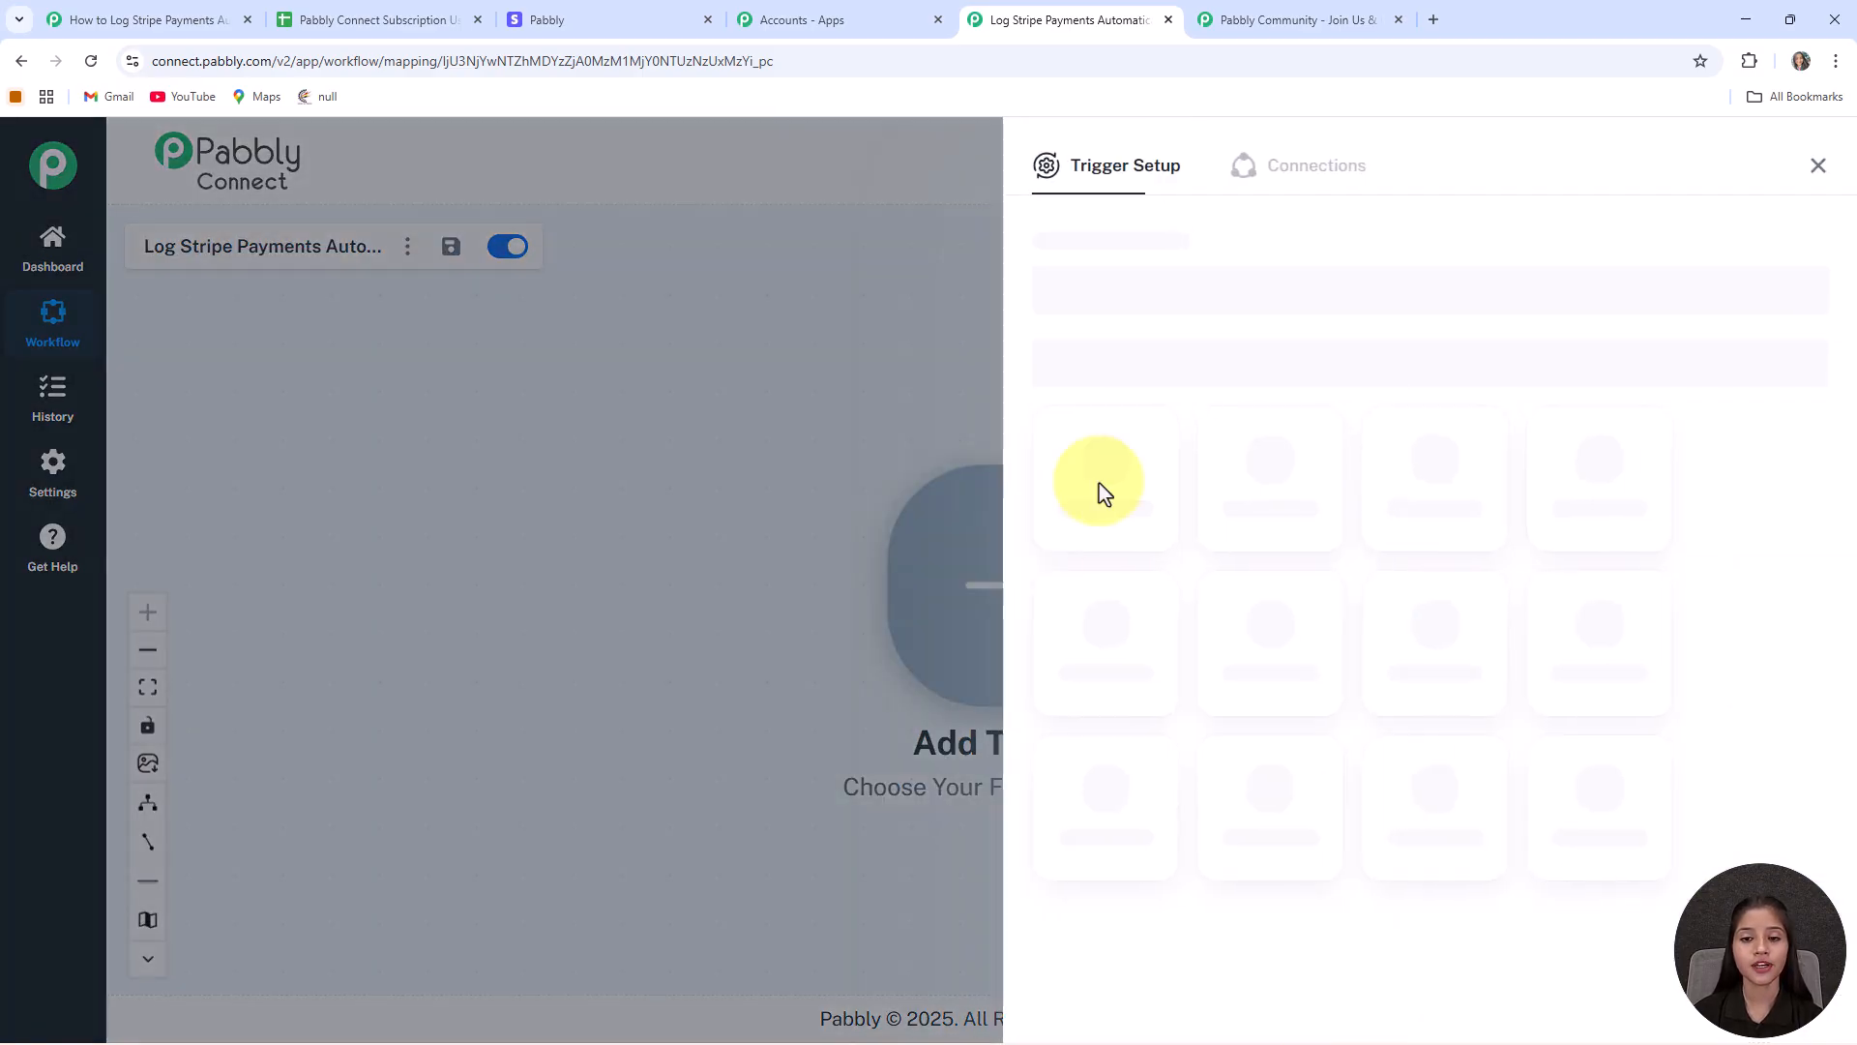
click(1127, 281)
text(s)
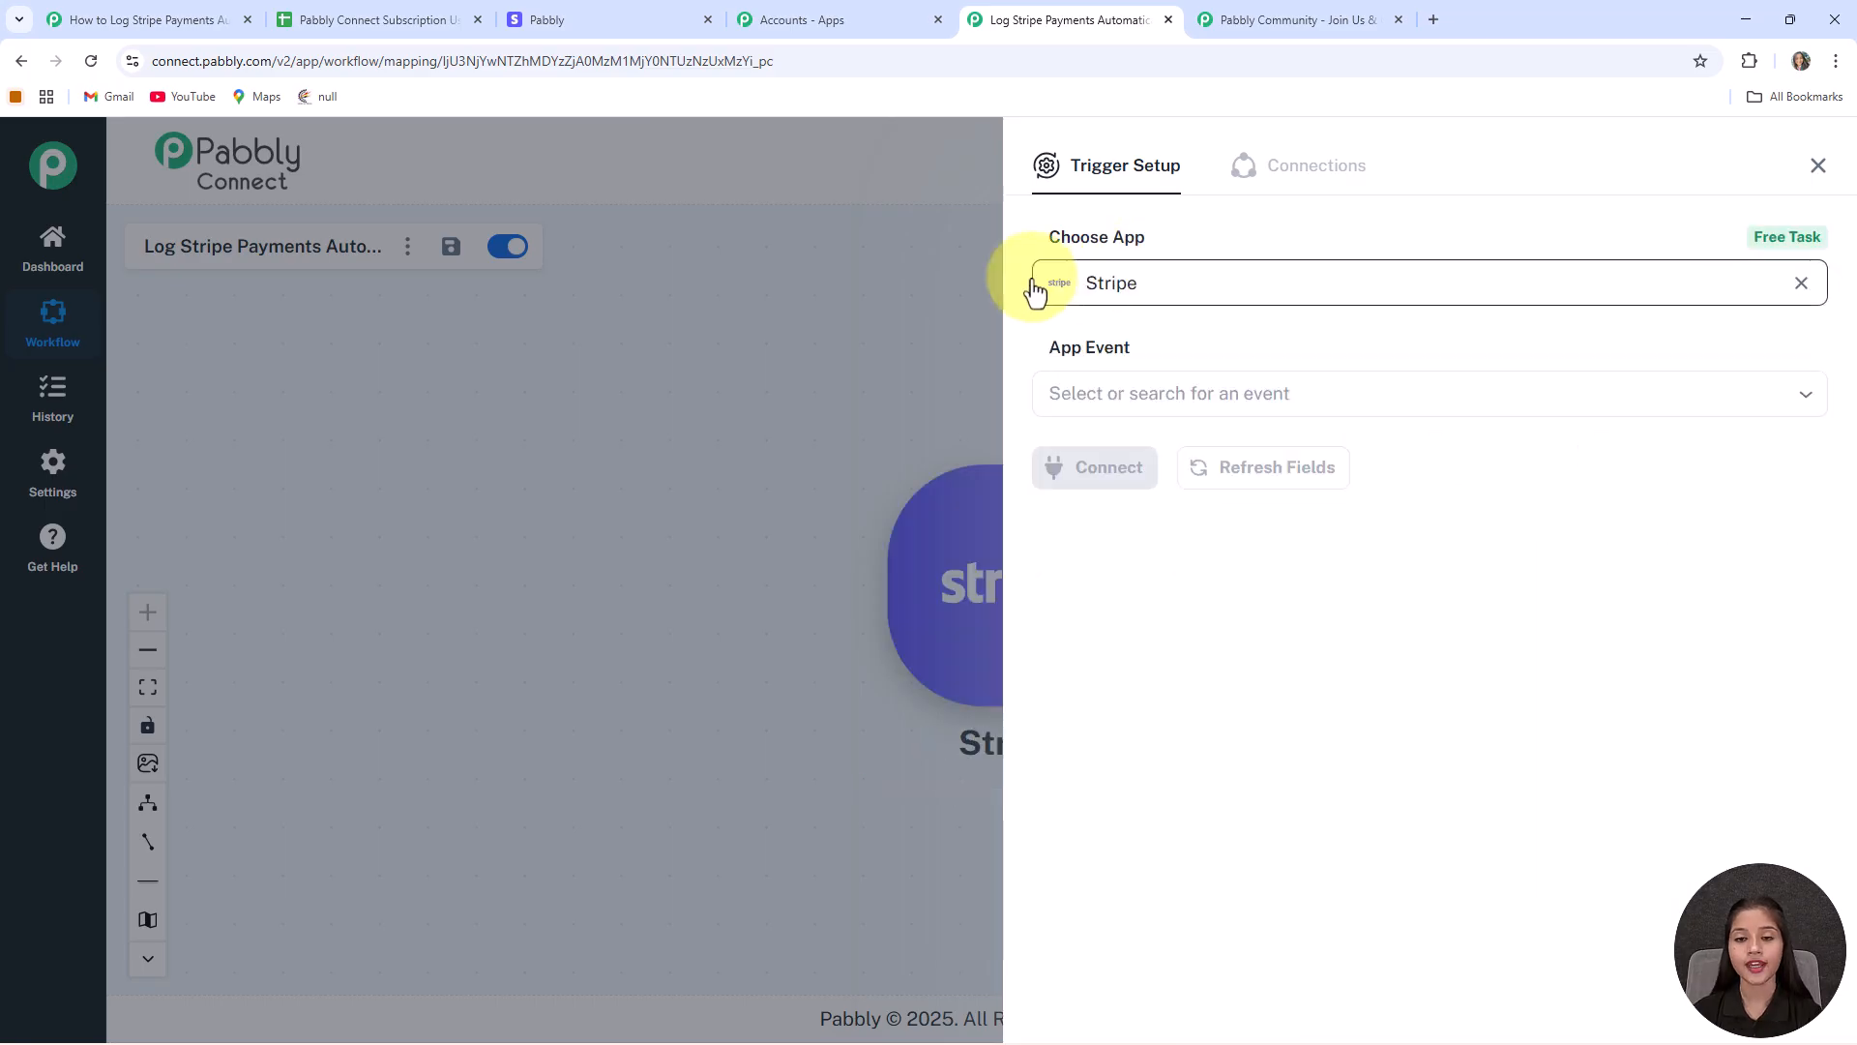
click(1185, 391)
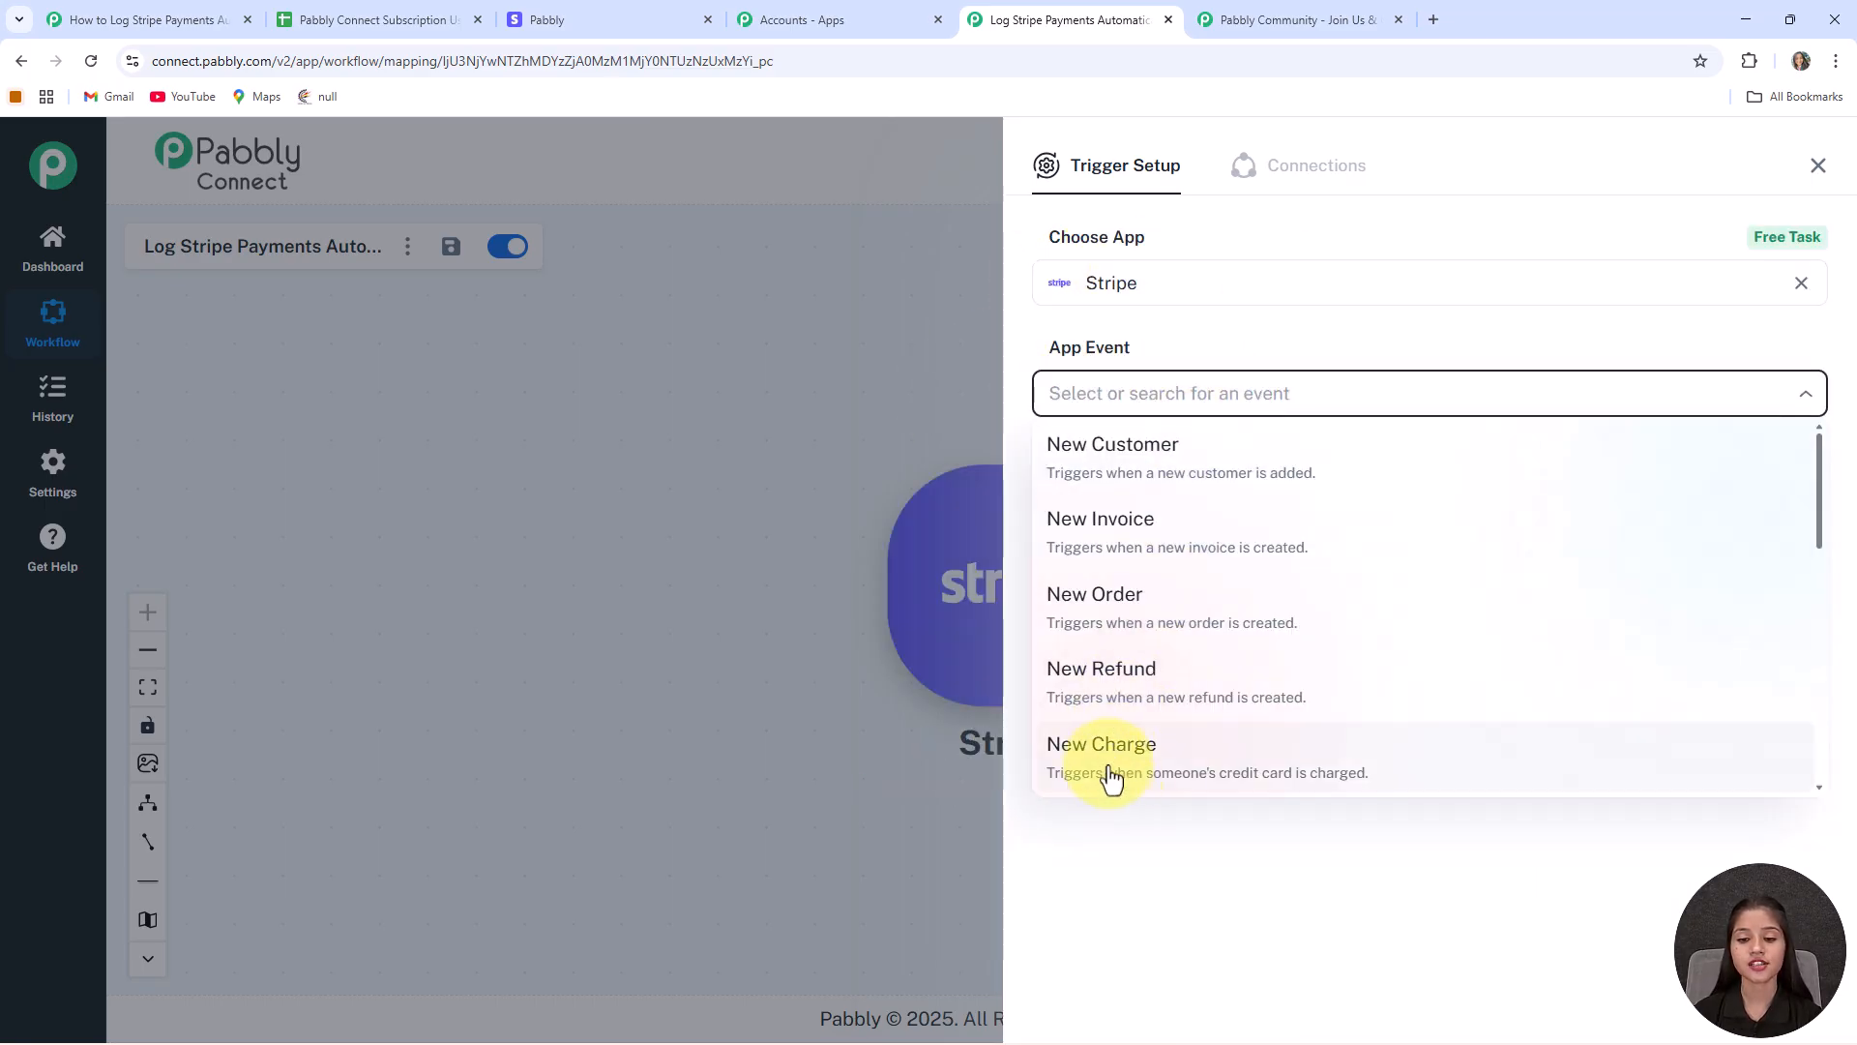
click(1111, 764)
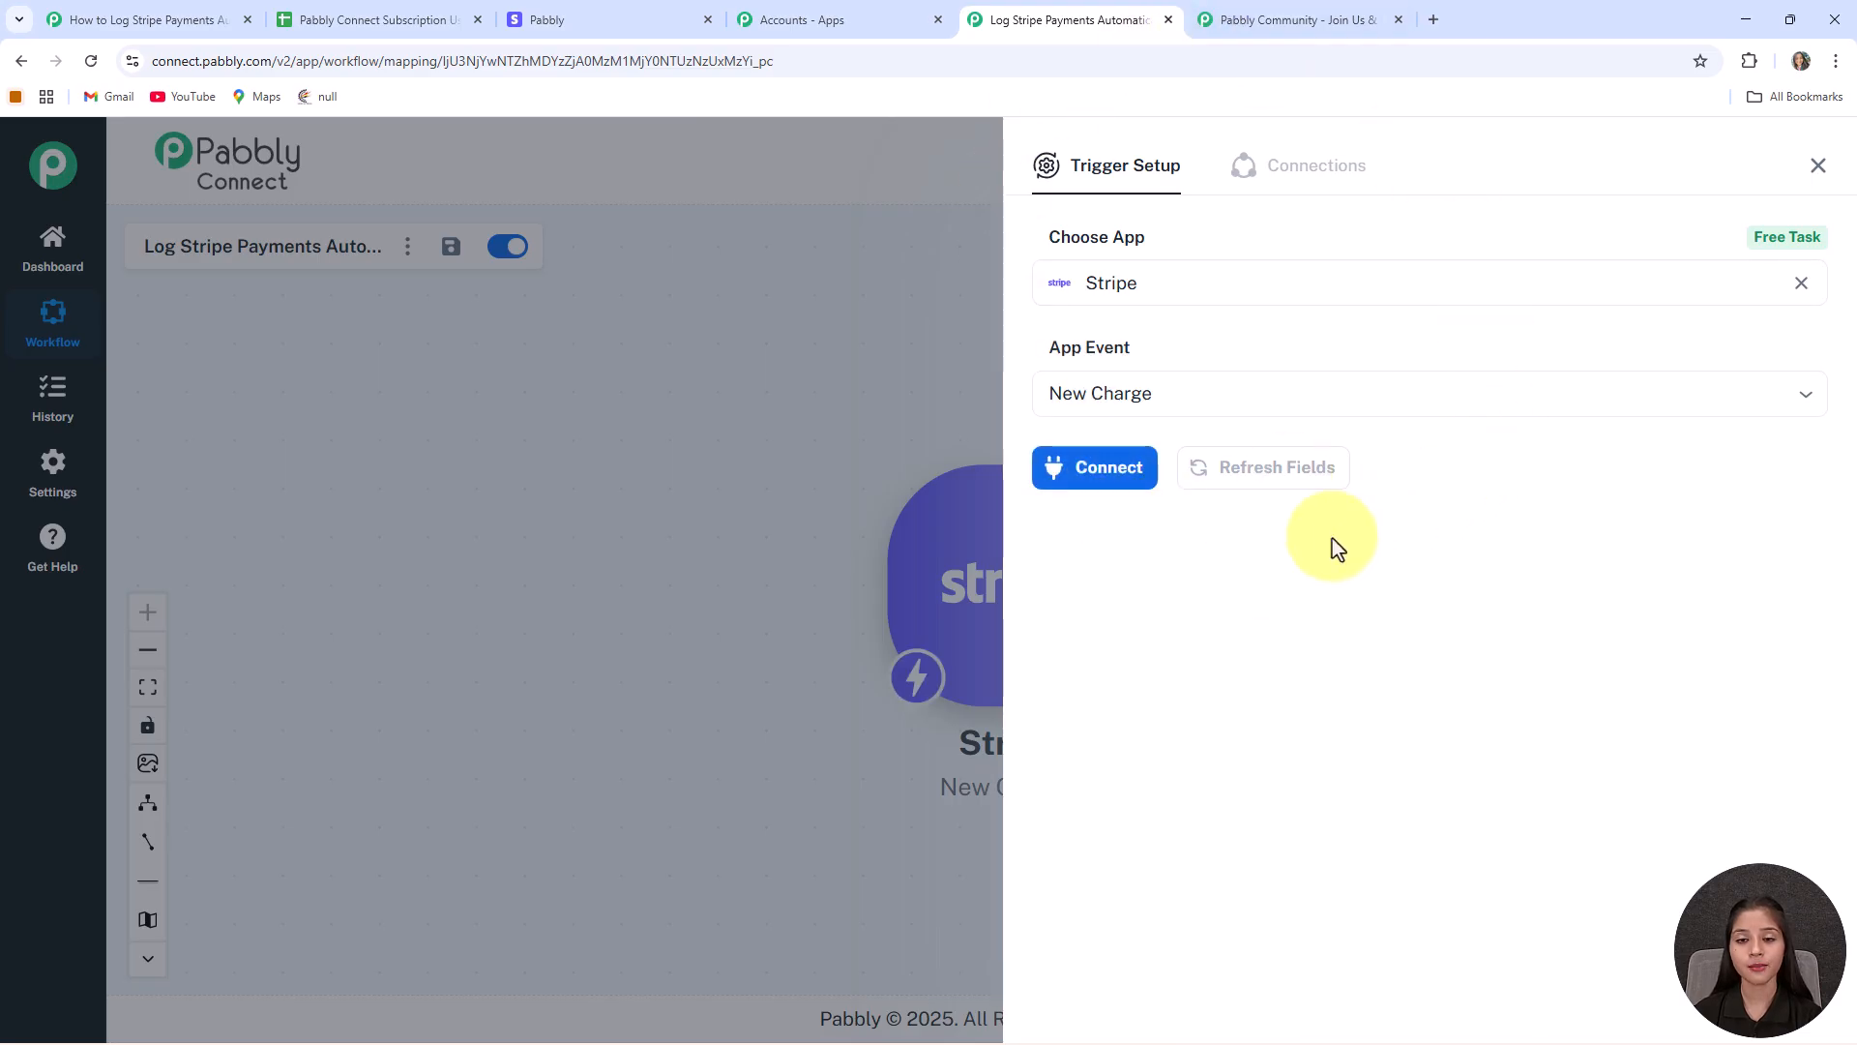
Step: Connect the Stripe trigger, copy its webhook URL, start capturing the webhook response and read the setup instructions
click(1109, 474)
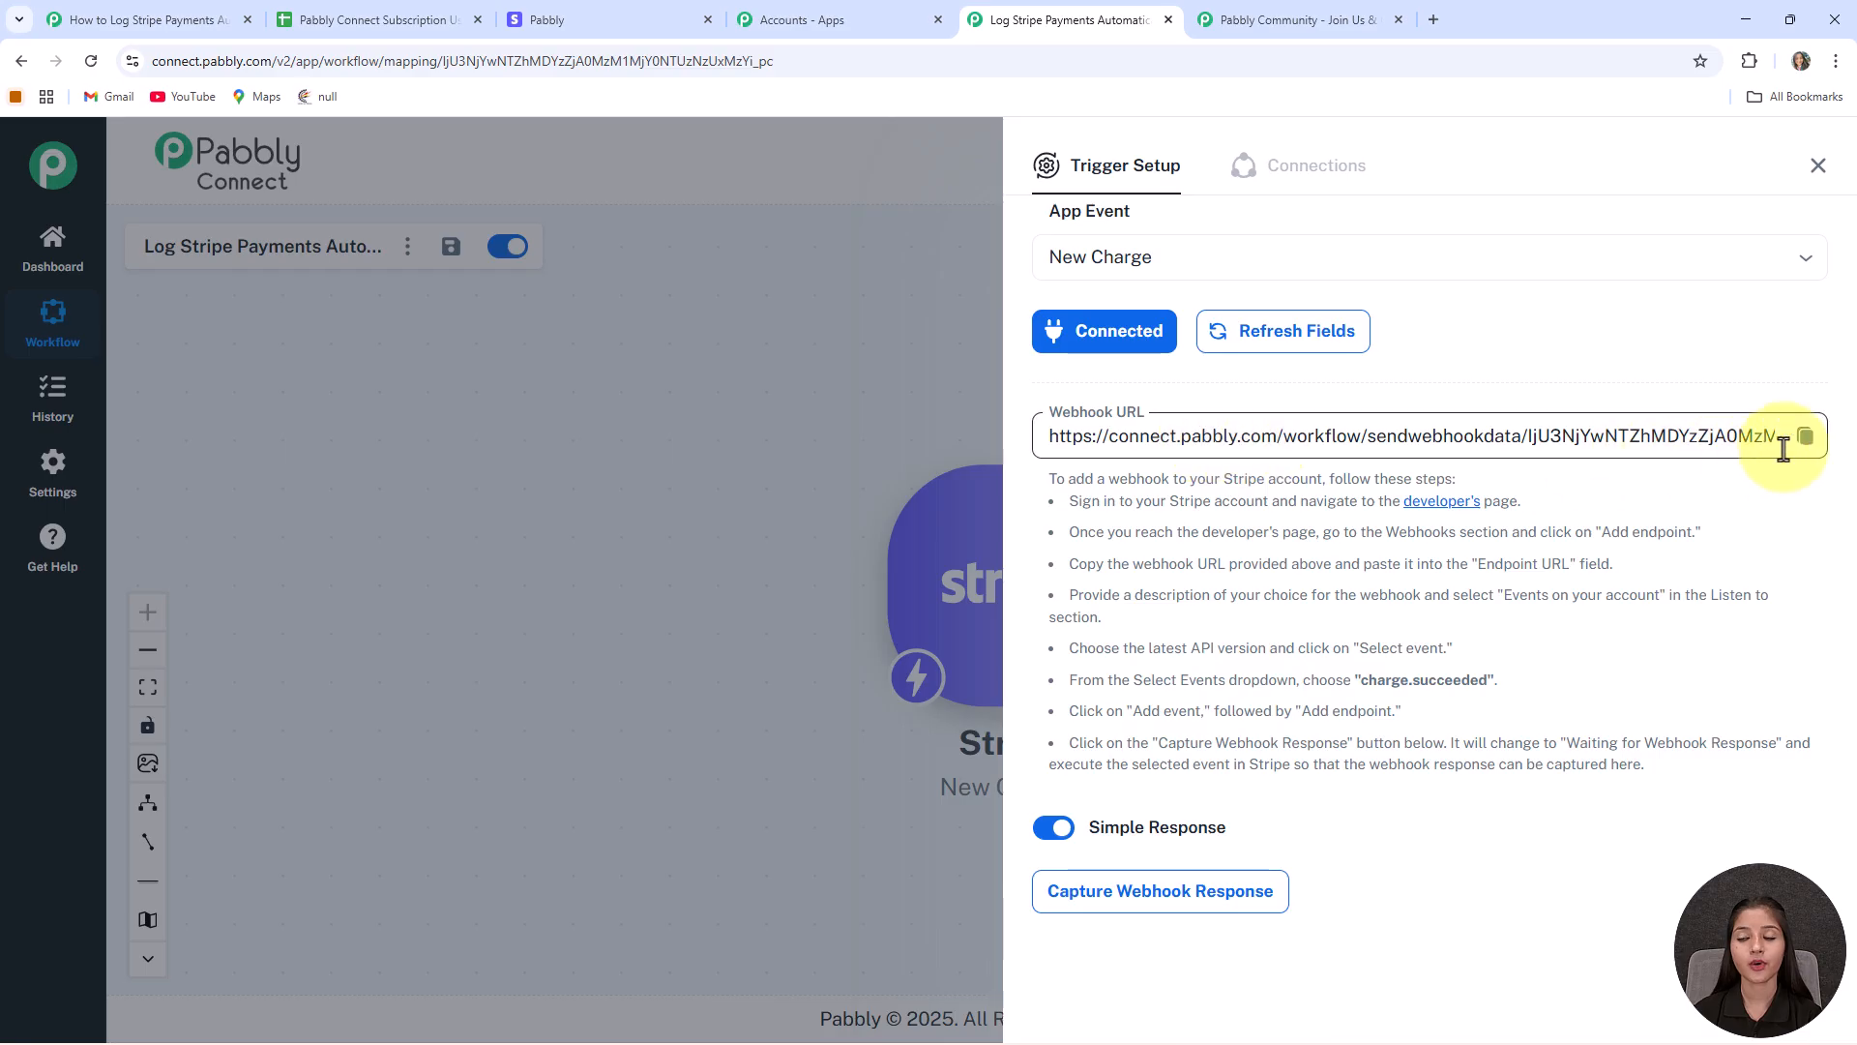
click(1806, 437)
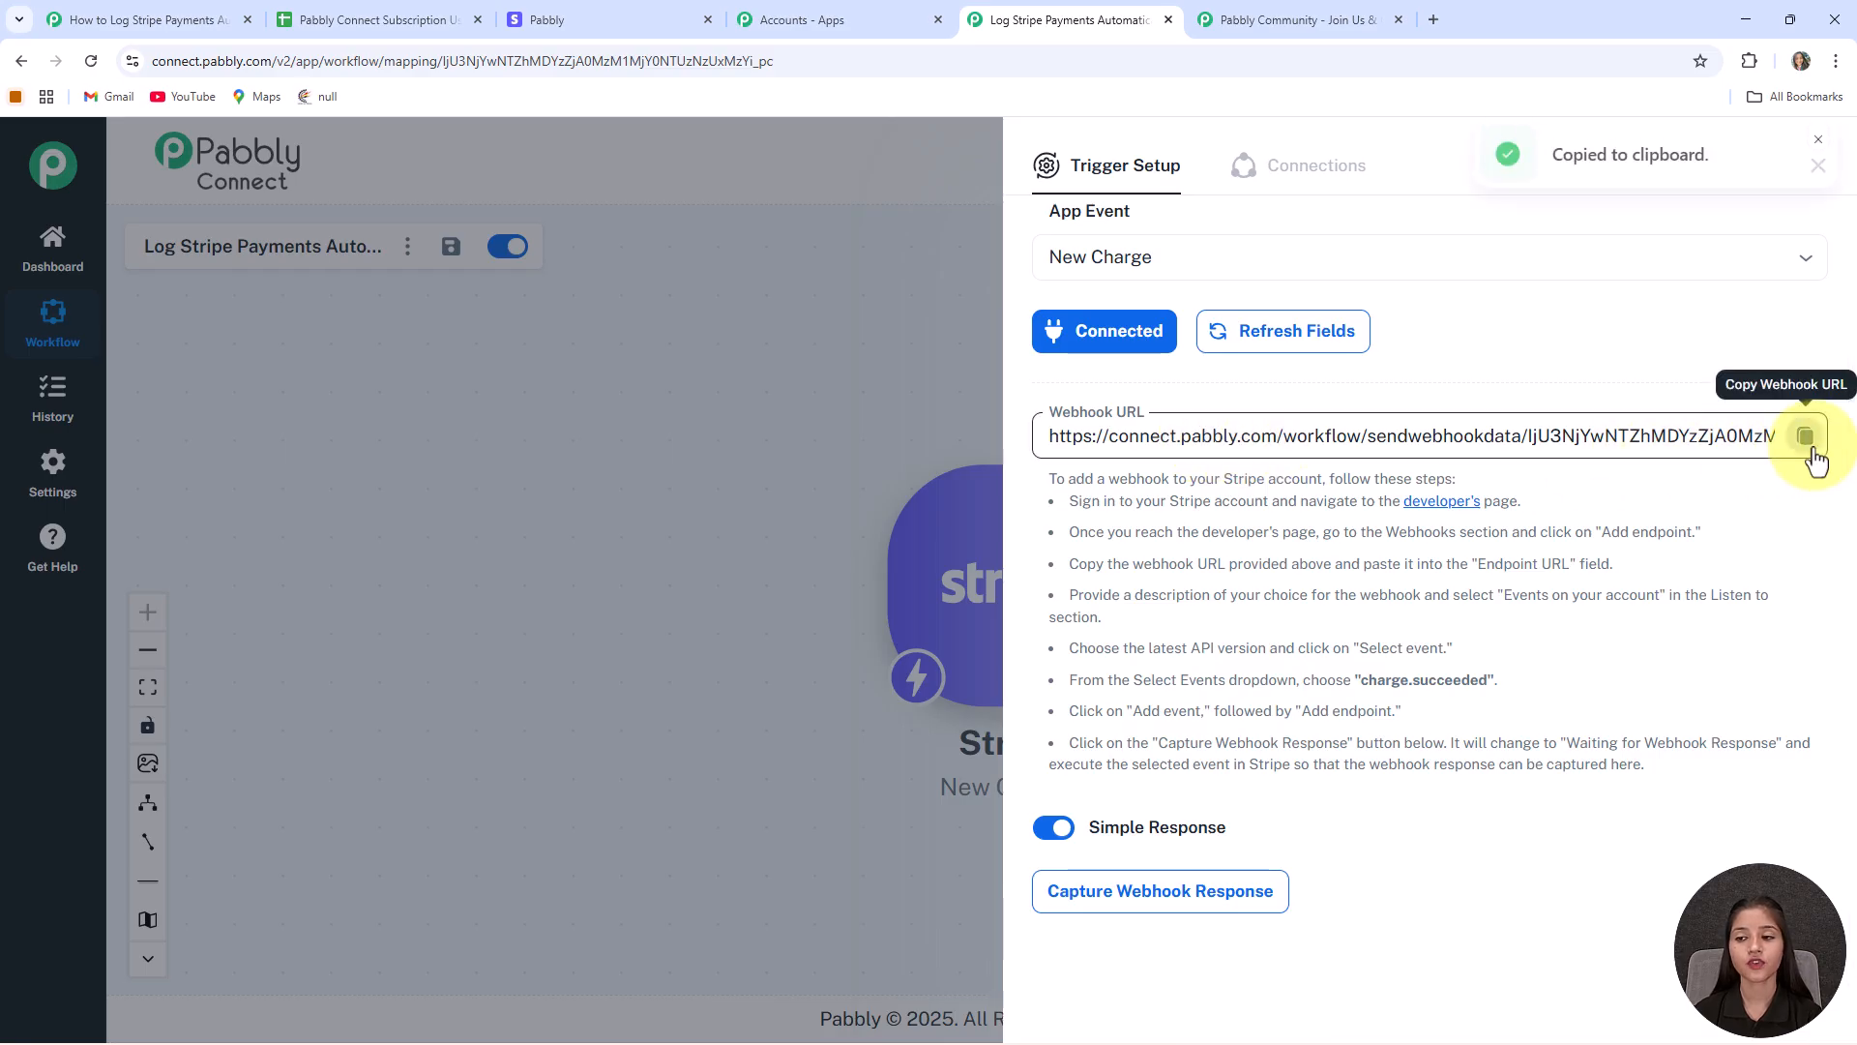
drag(1044, 489, 1237, 677)
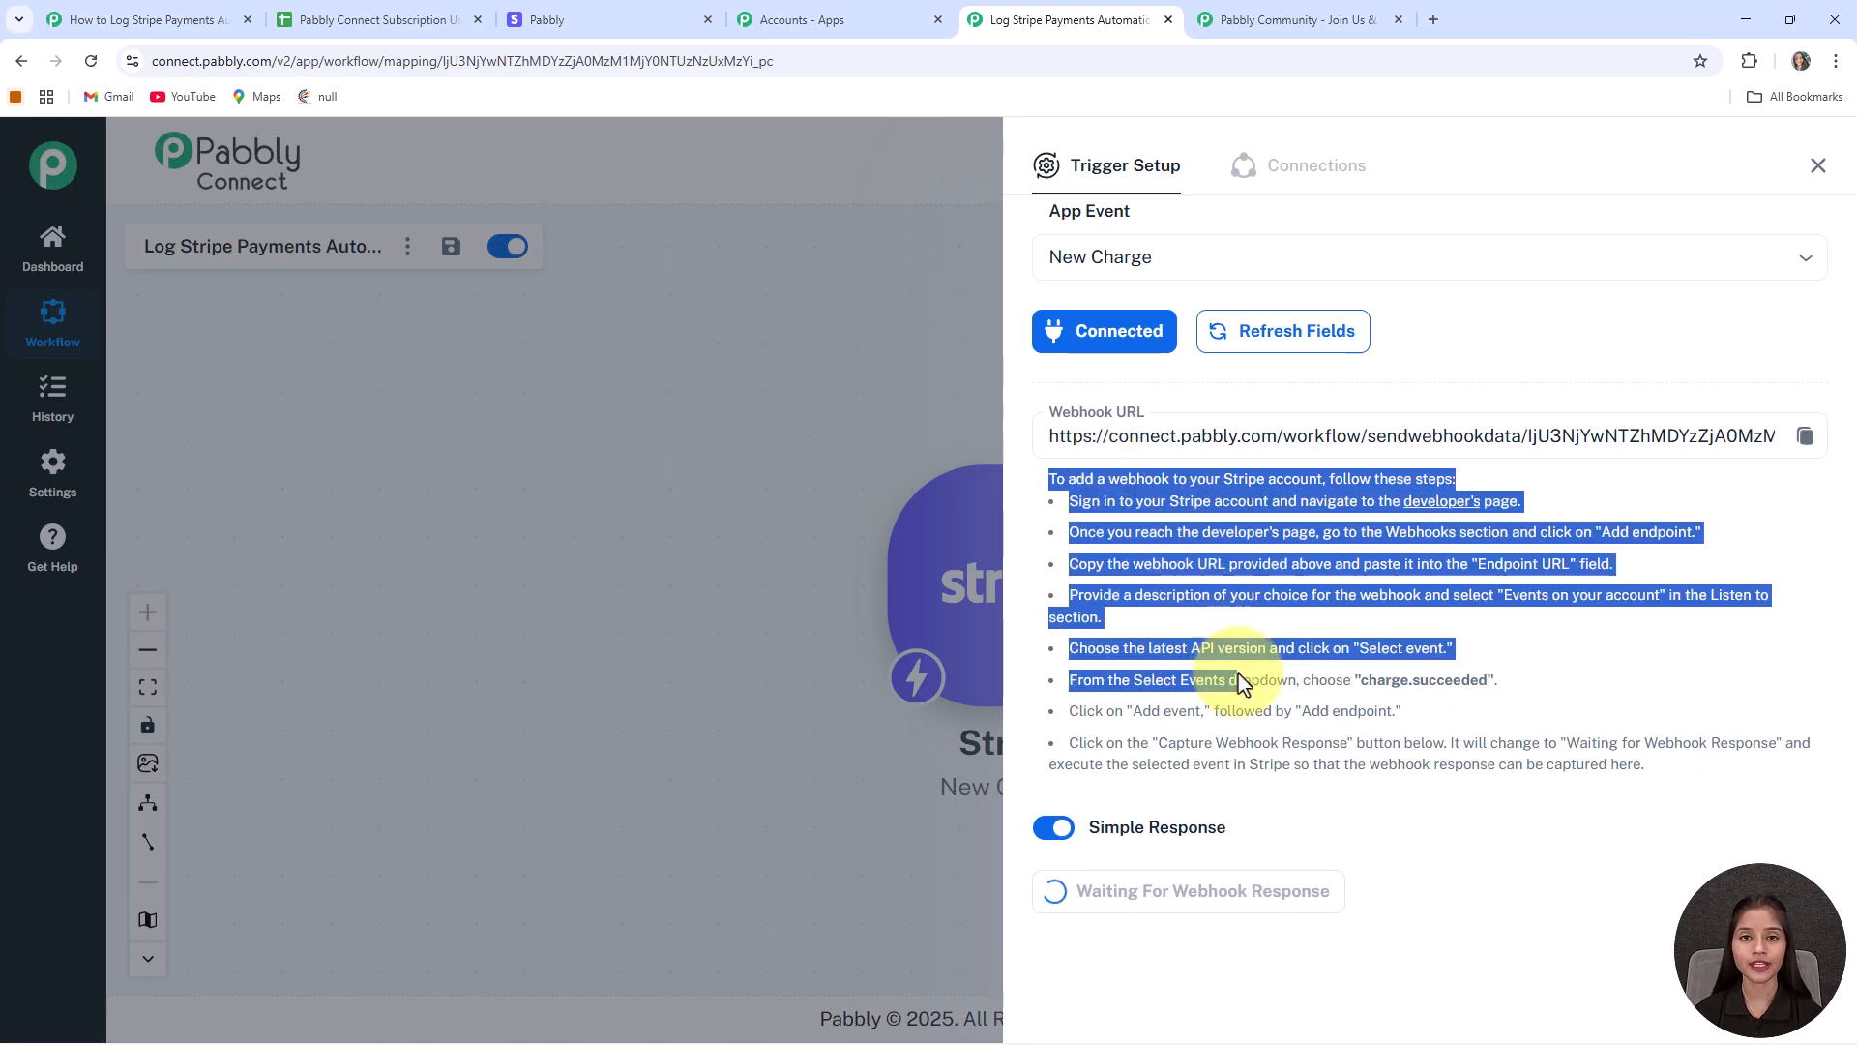
click(1355, 696)
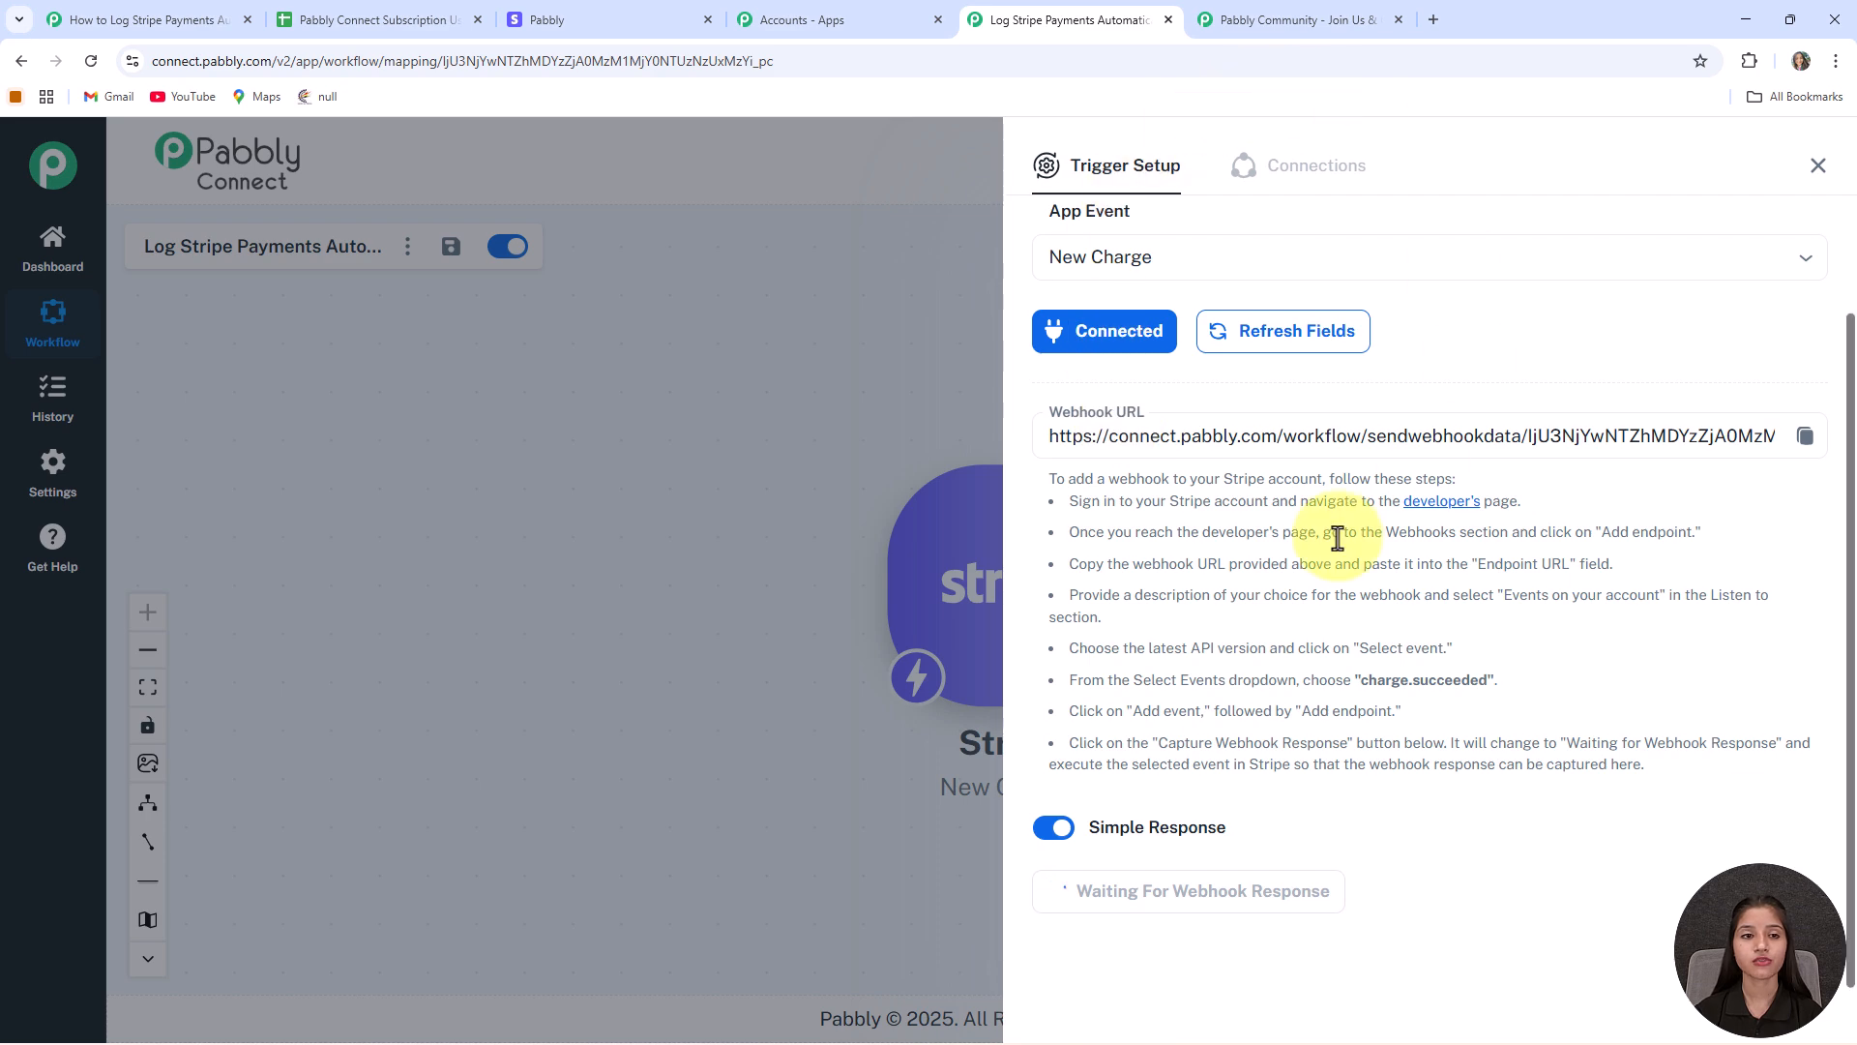
Step: Switch to the Stripe dashboard, open its Workbench webhooks and start adding an event destination
drag(629, 5, 1296, 19)
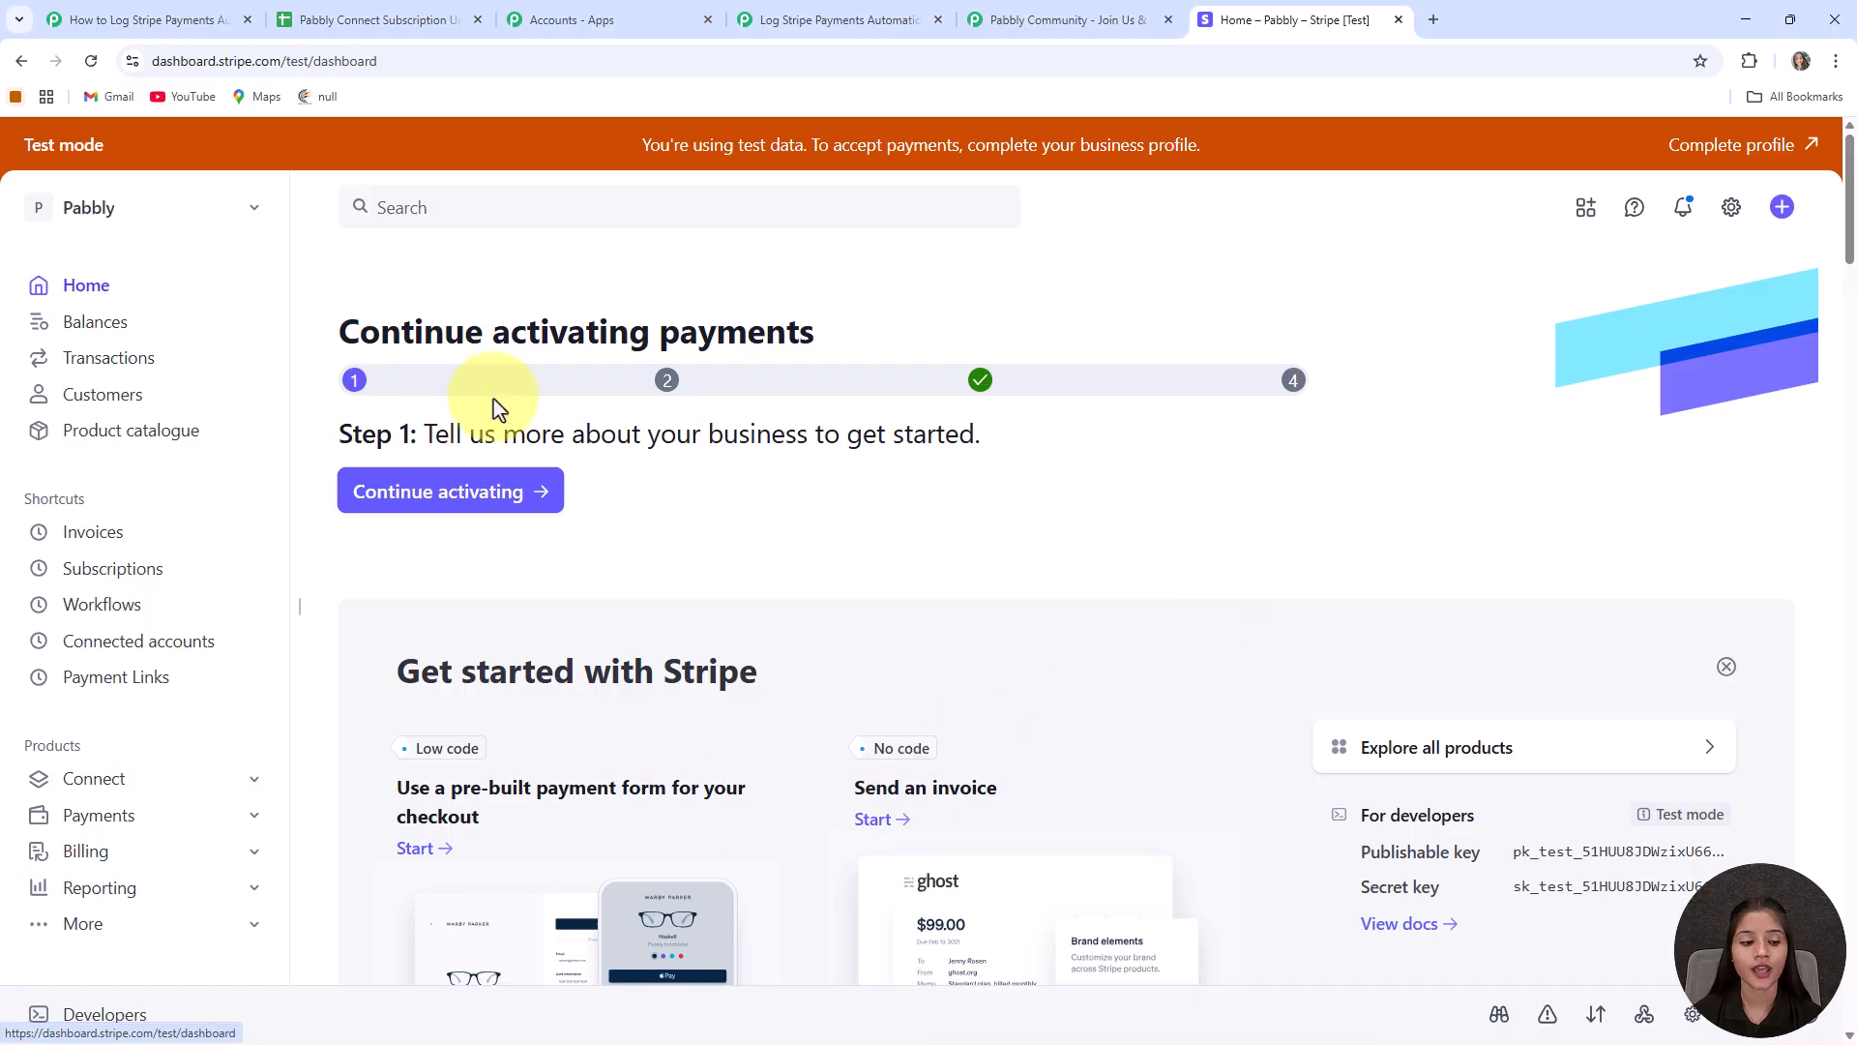
click(68, 1013)
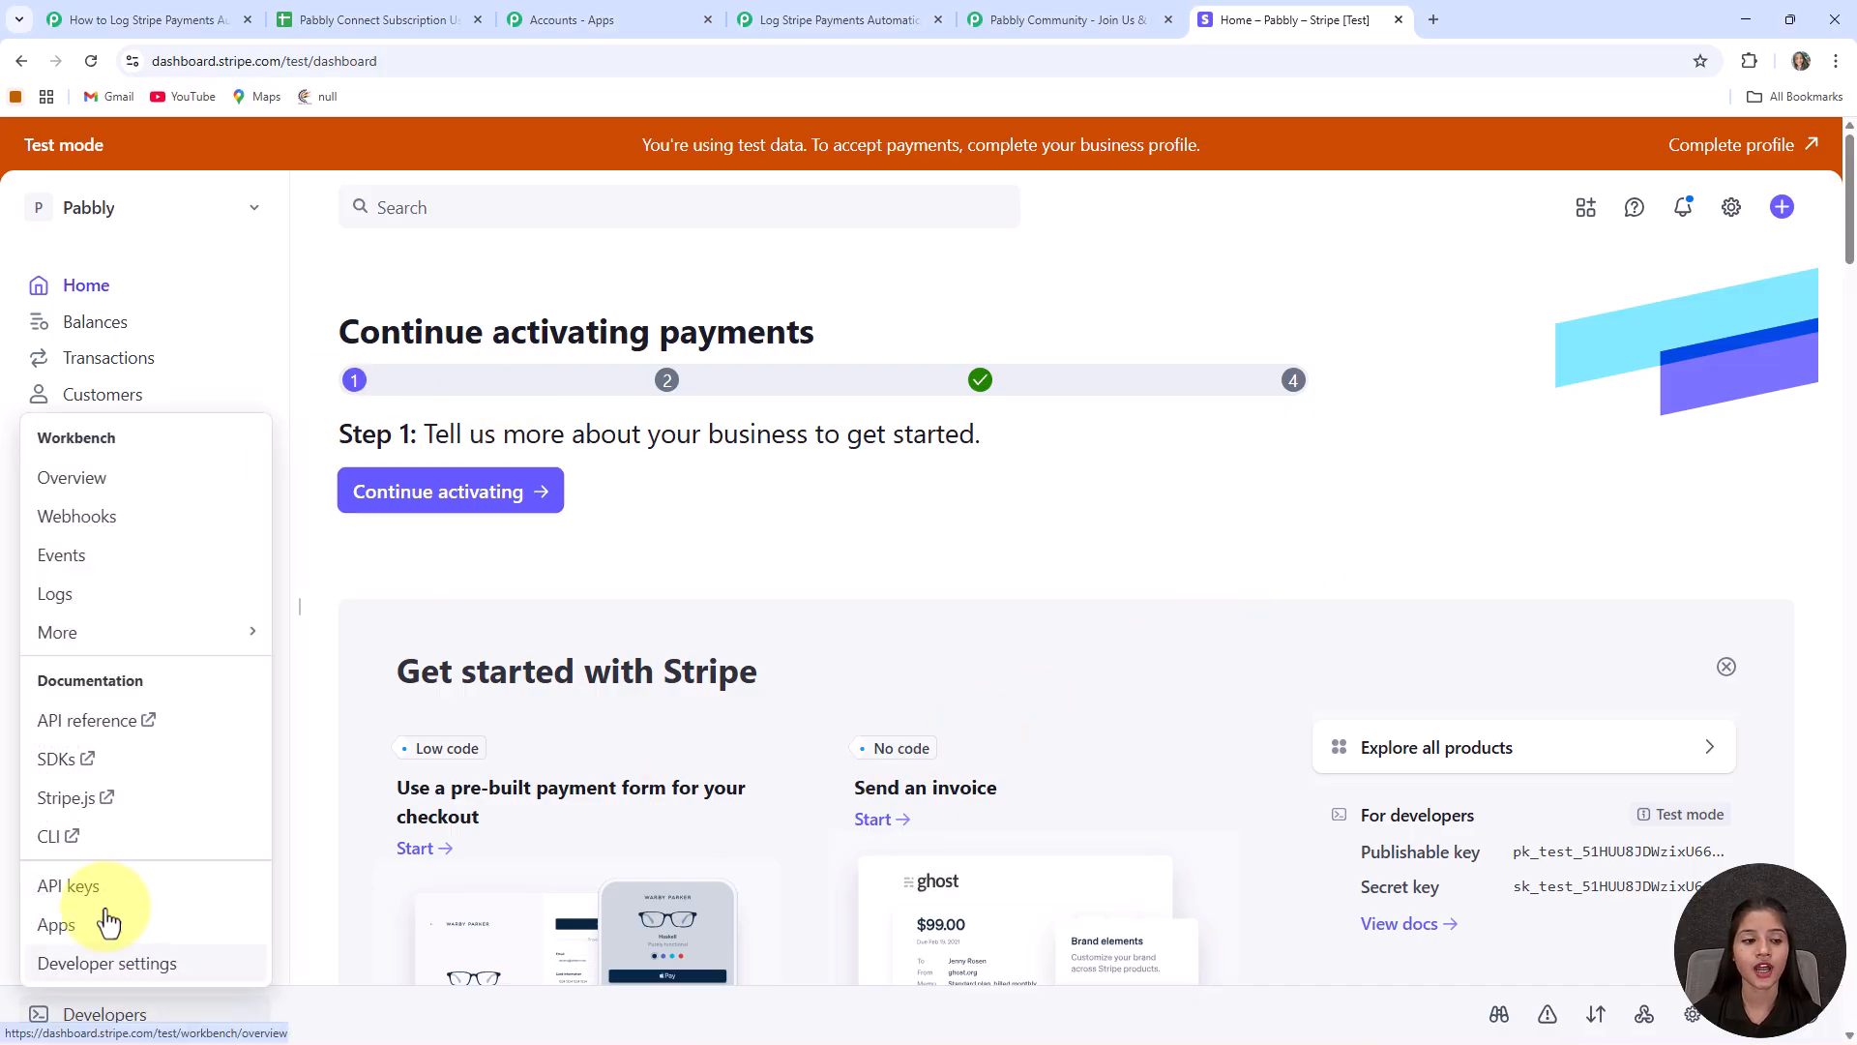
click(78, 520)
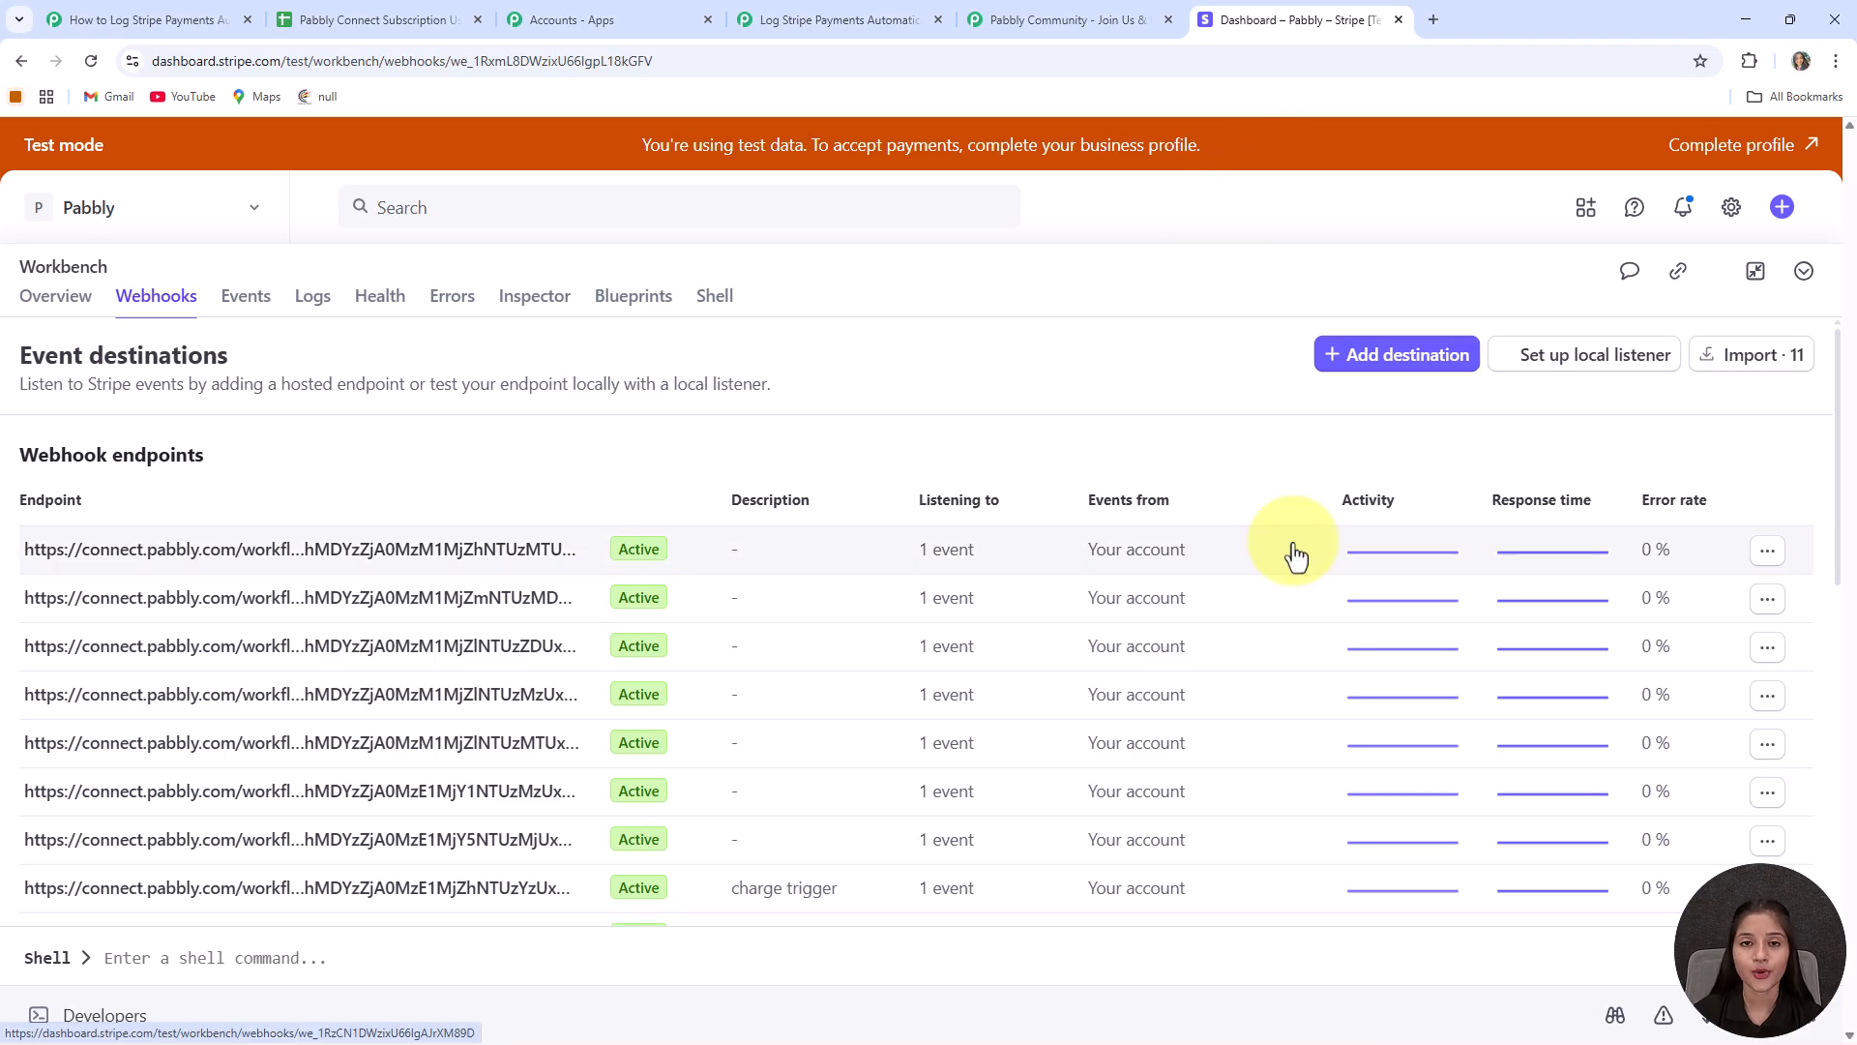
click(1402, 356)
Step: Set the new event destination's API version to 2025-07-30.basil, with events coming from Your account
drag(506, 384, 784, 411)
click(785, 411)
scroll(517, 559, down, 2)
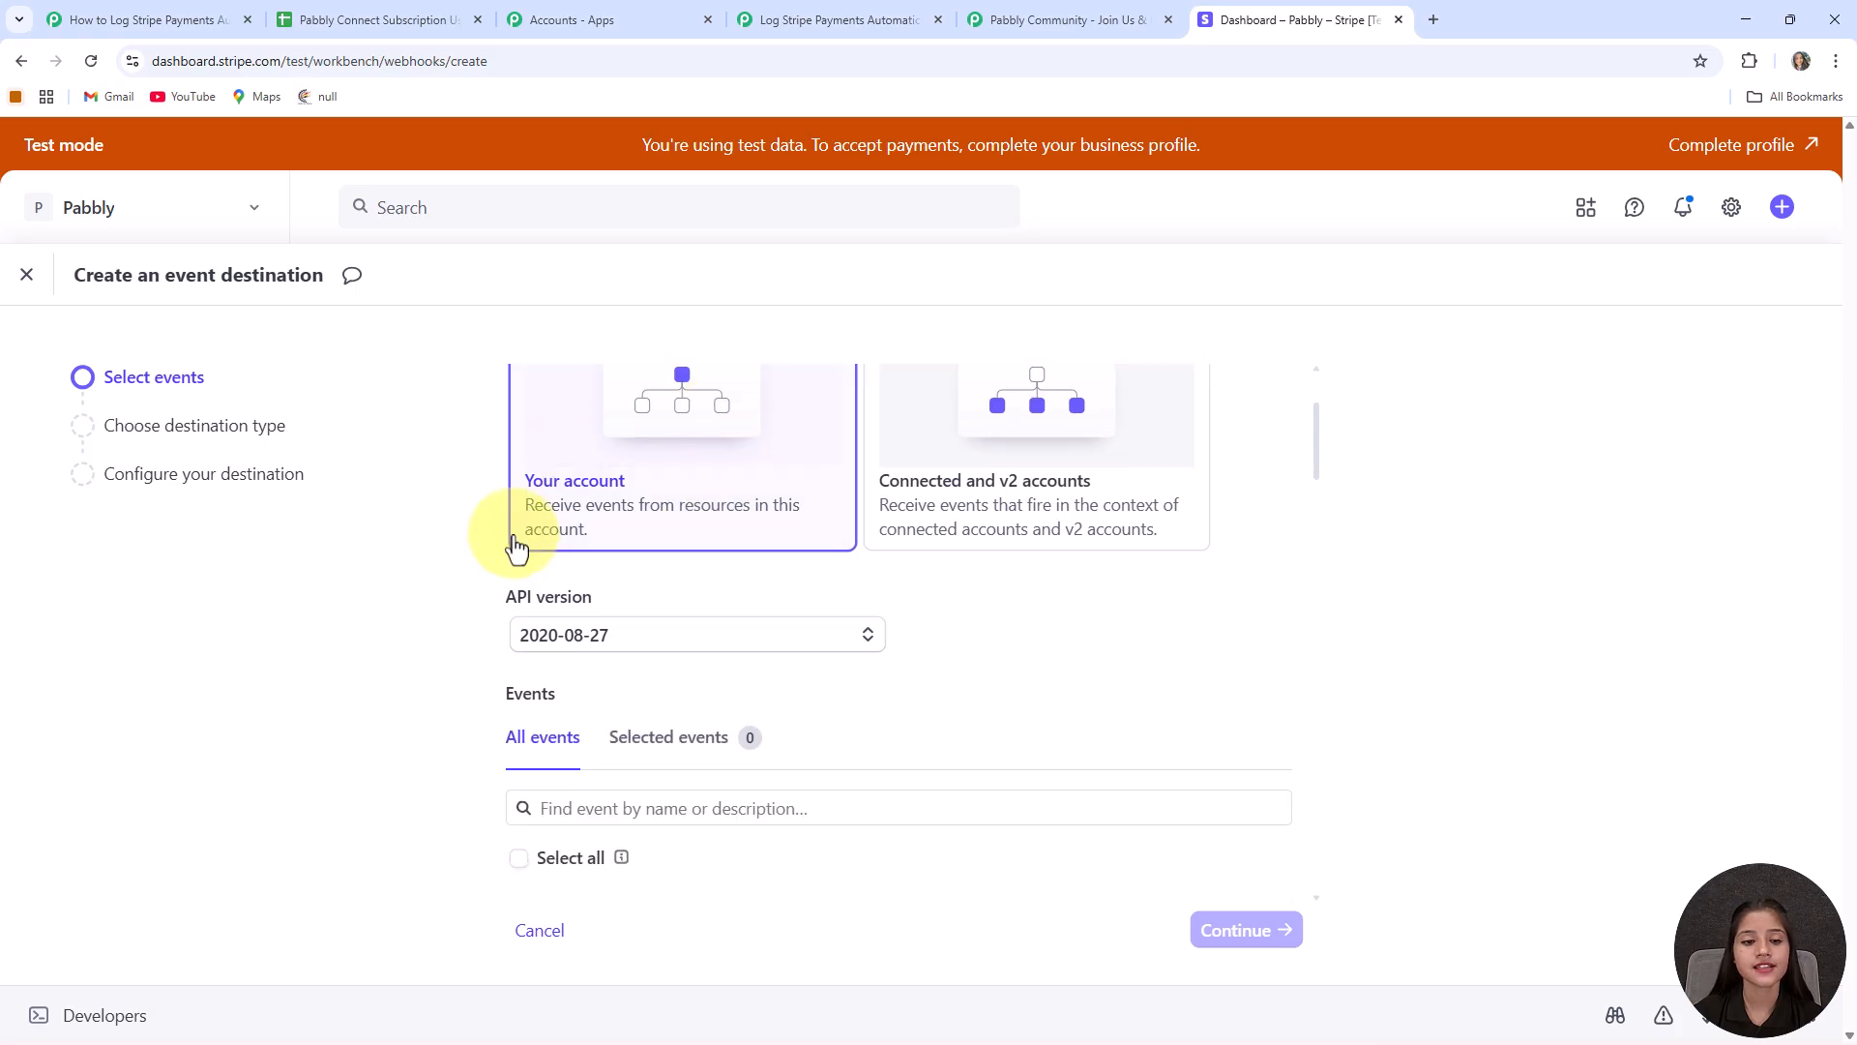
click(635, 643)
click(622, 750)
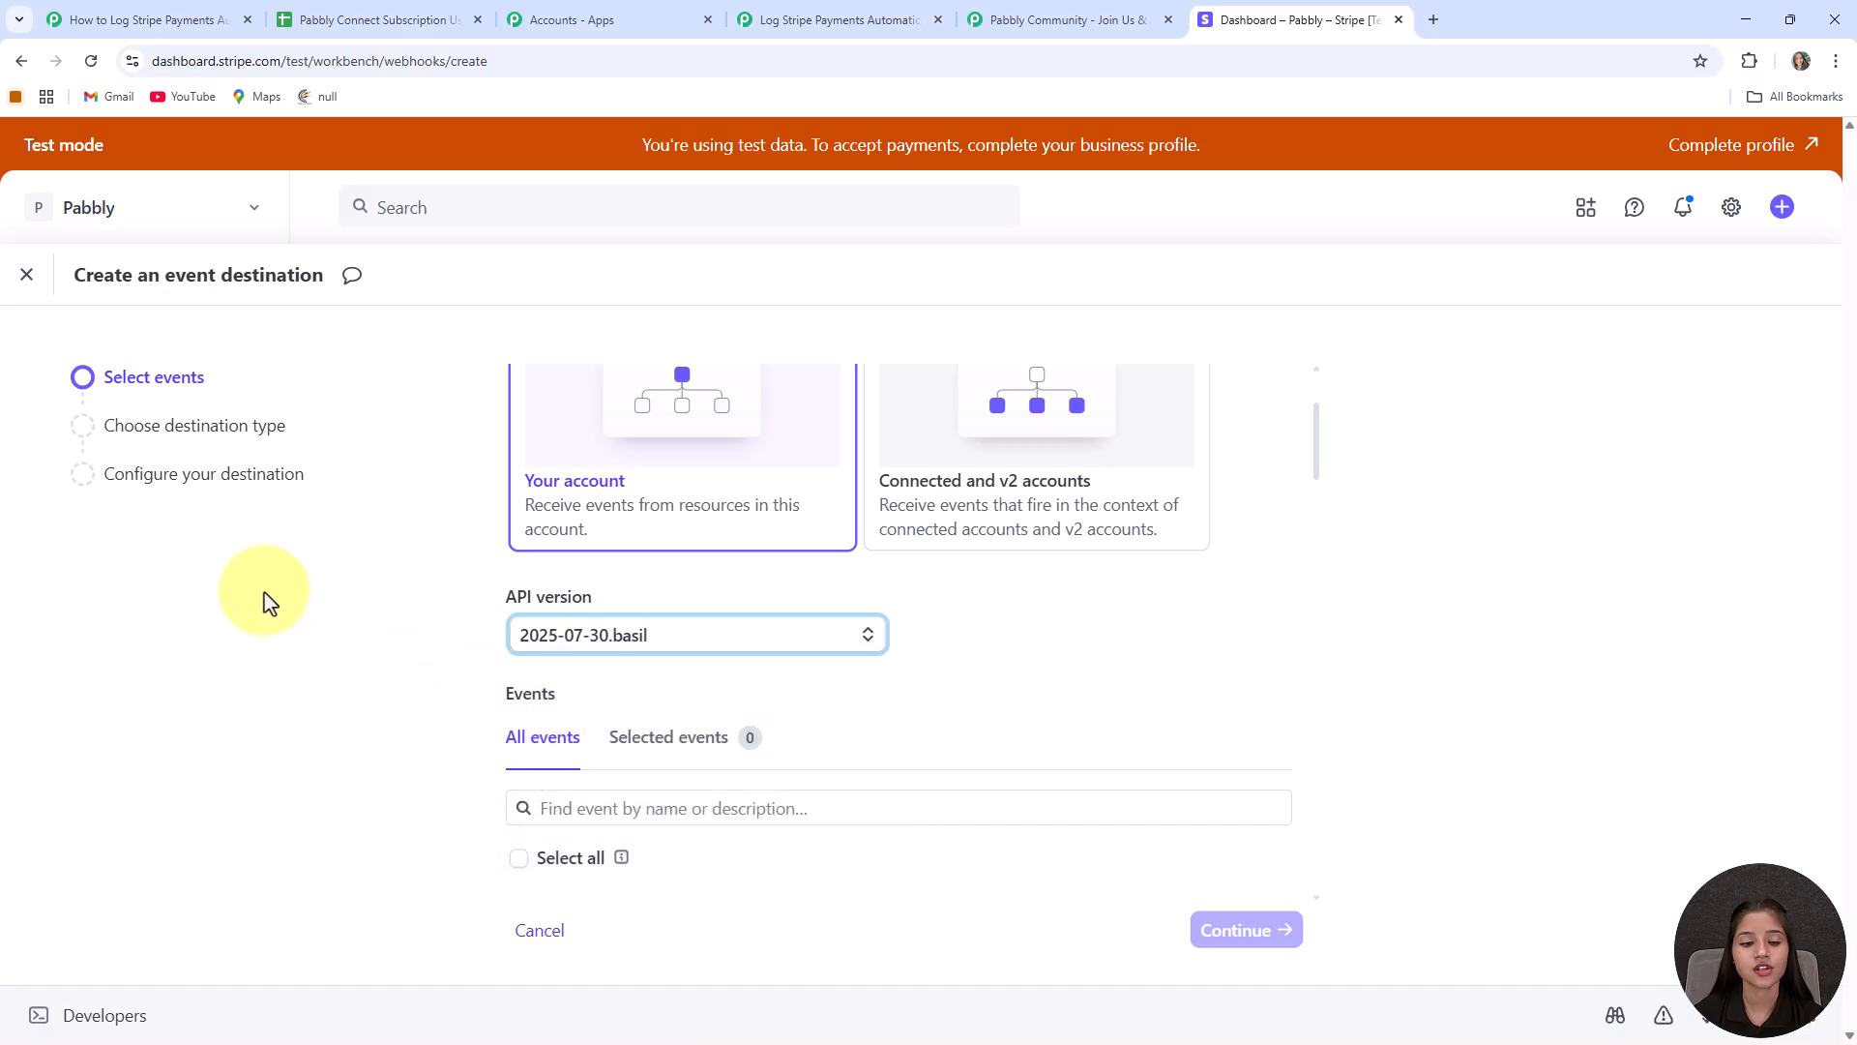
Step: Find the charge.succeeded event named in Pabbly's instructions, select it for the destination and continue to the destination type
scroll(510, 571, down, 2)
drag(491, 522, 598, 523)
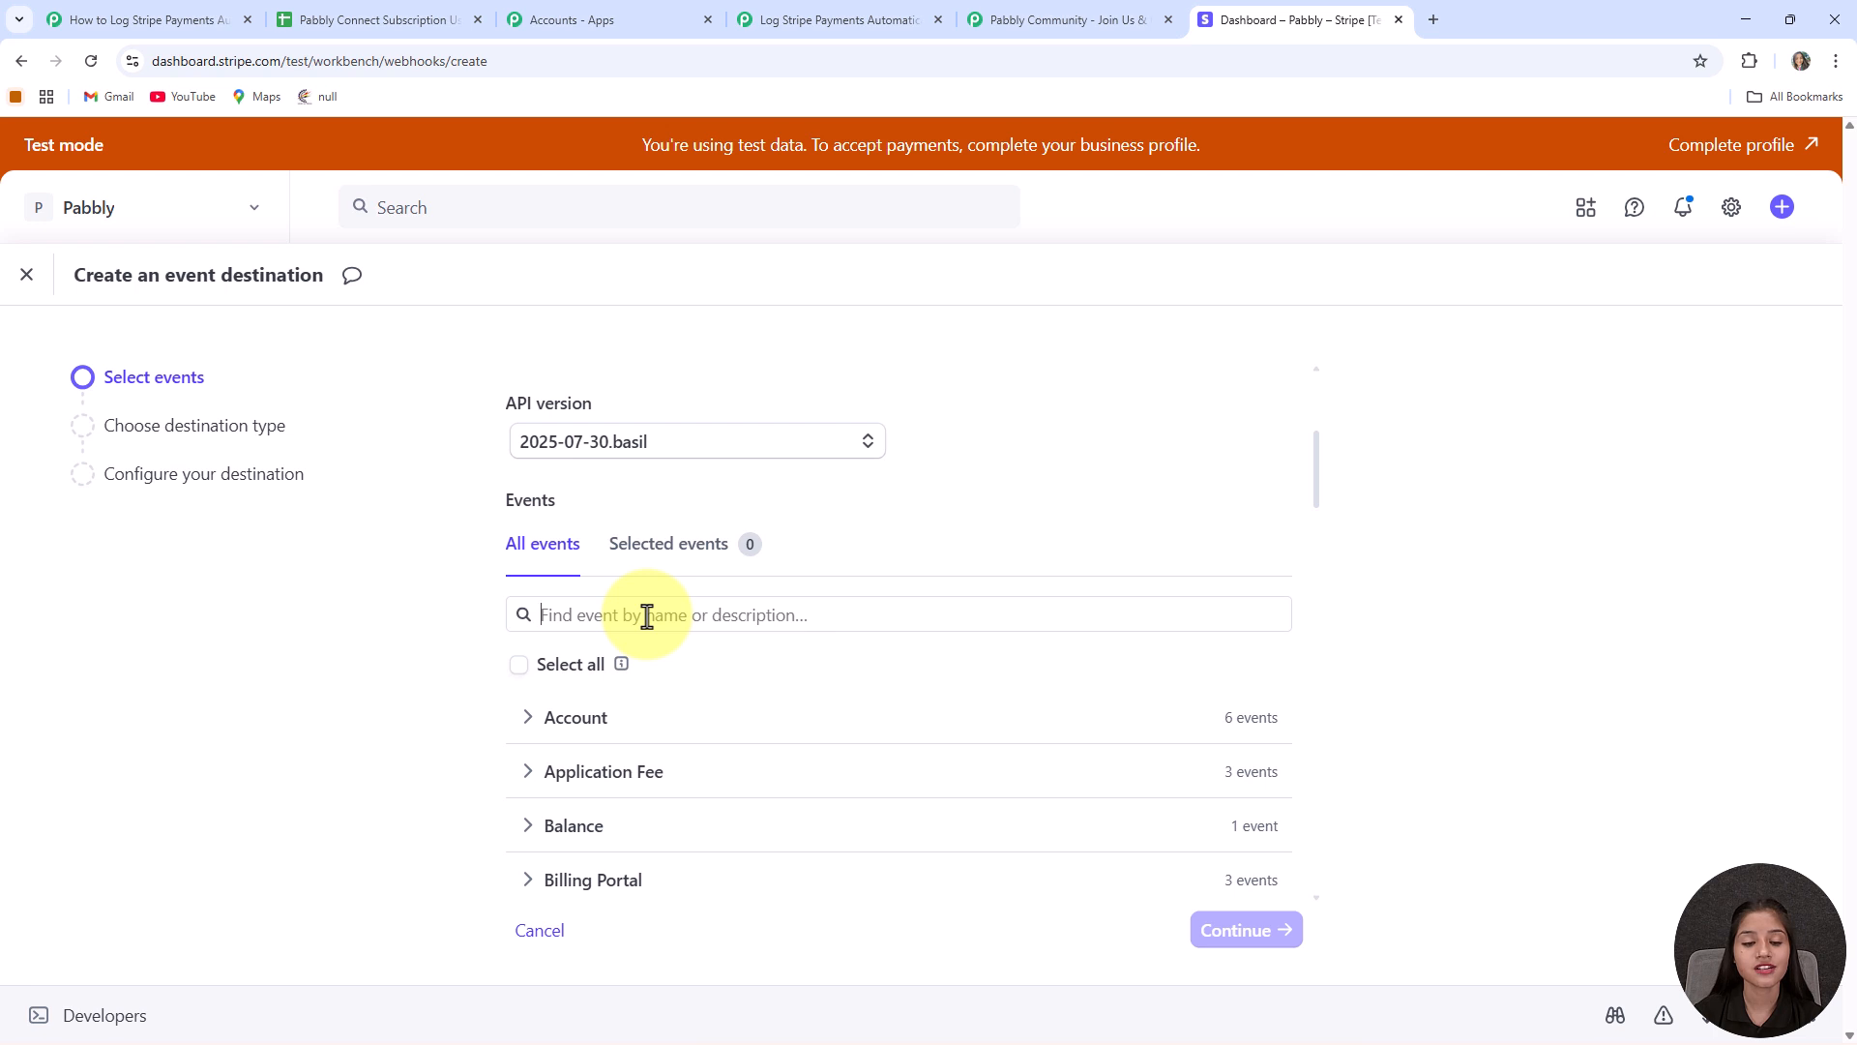
click(839, 20)
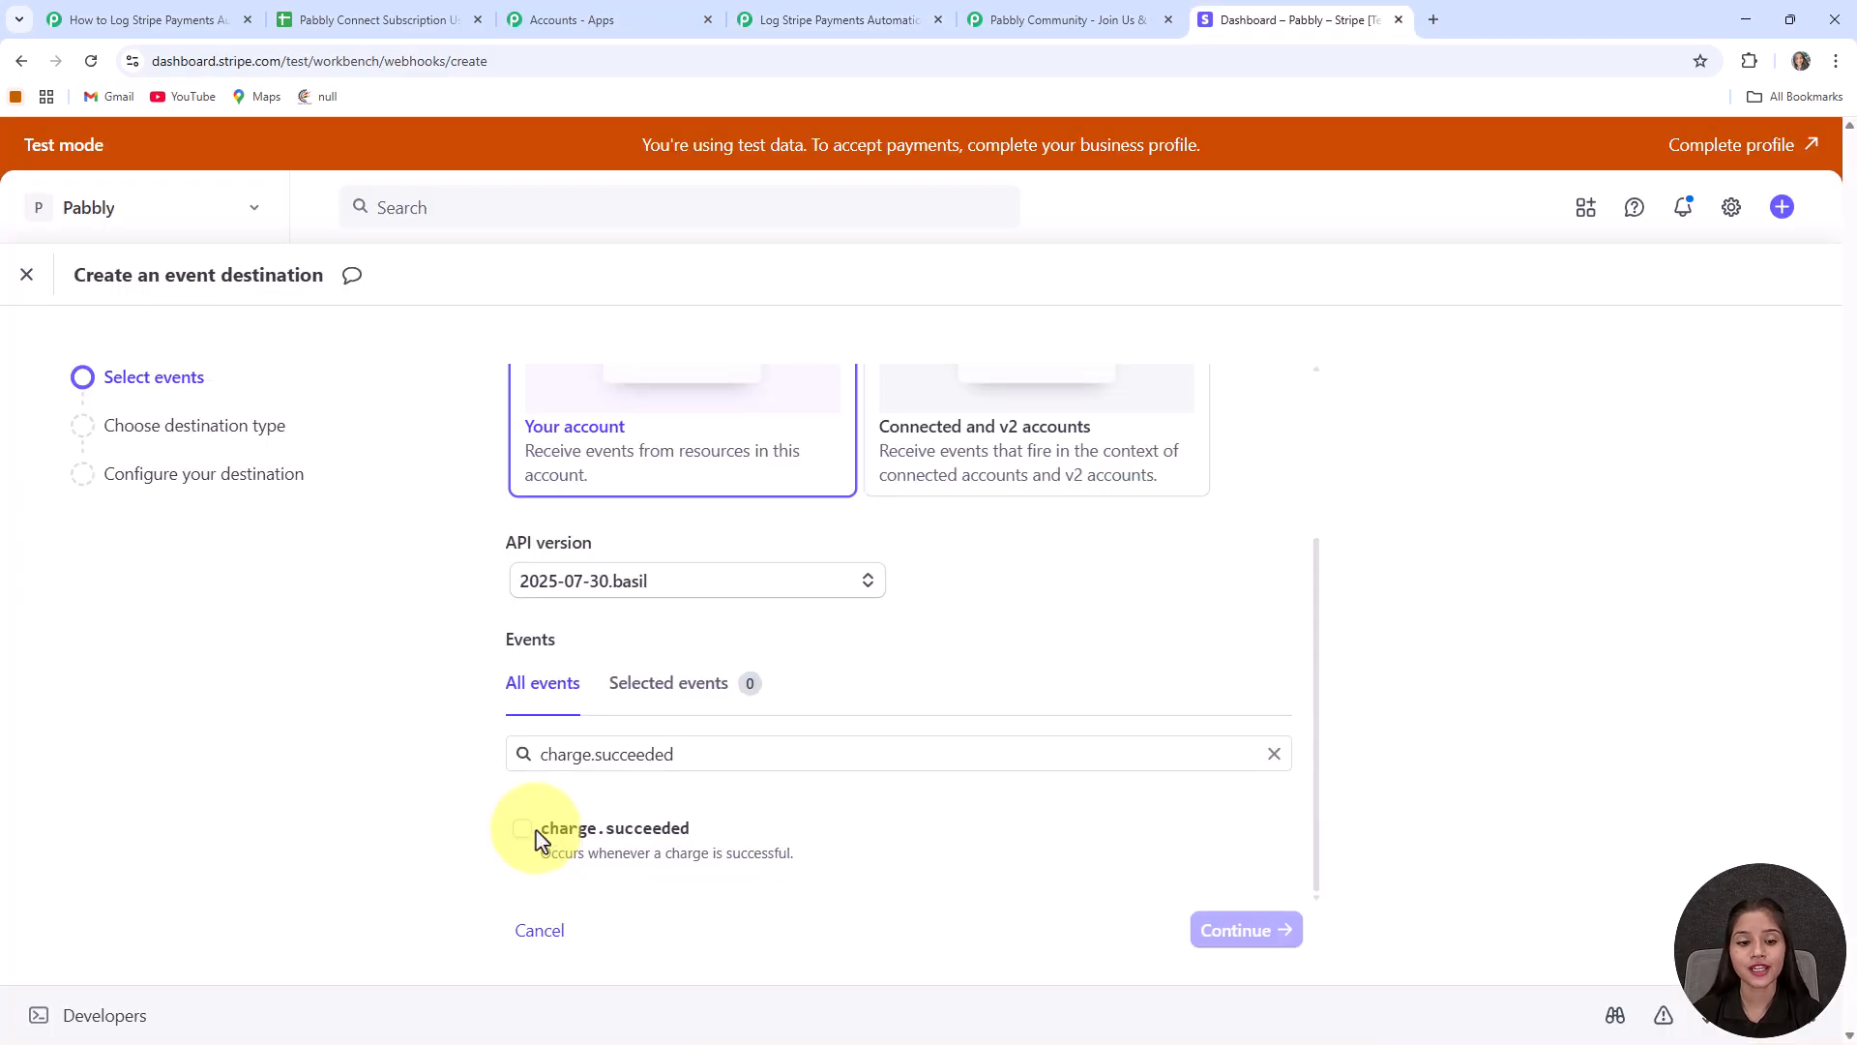
click(527, 836)
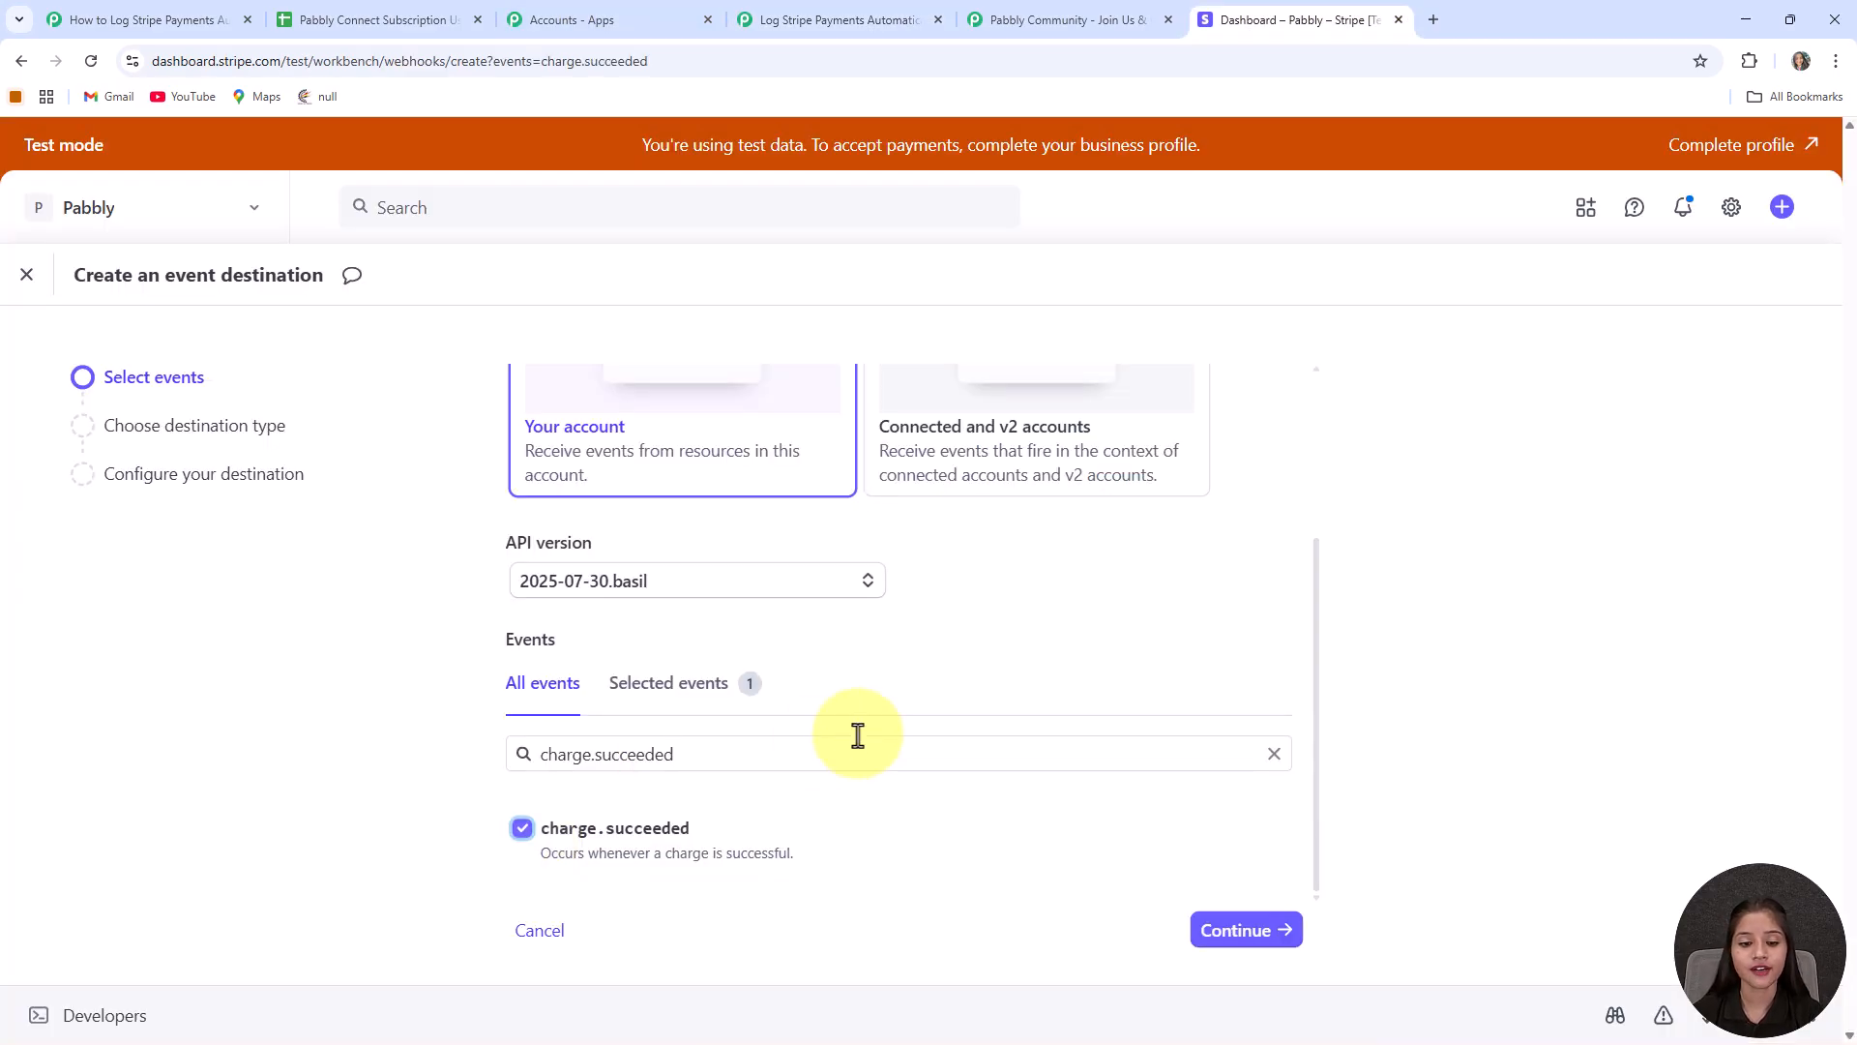
click(1283, 932)
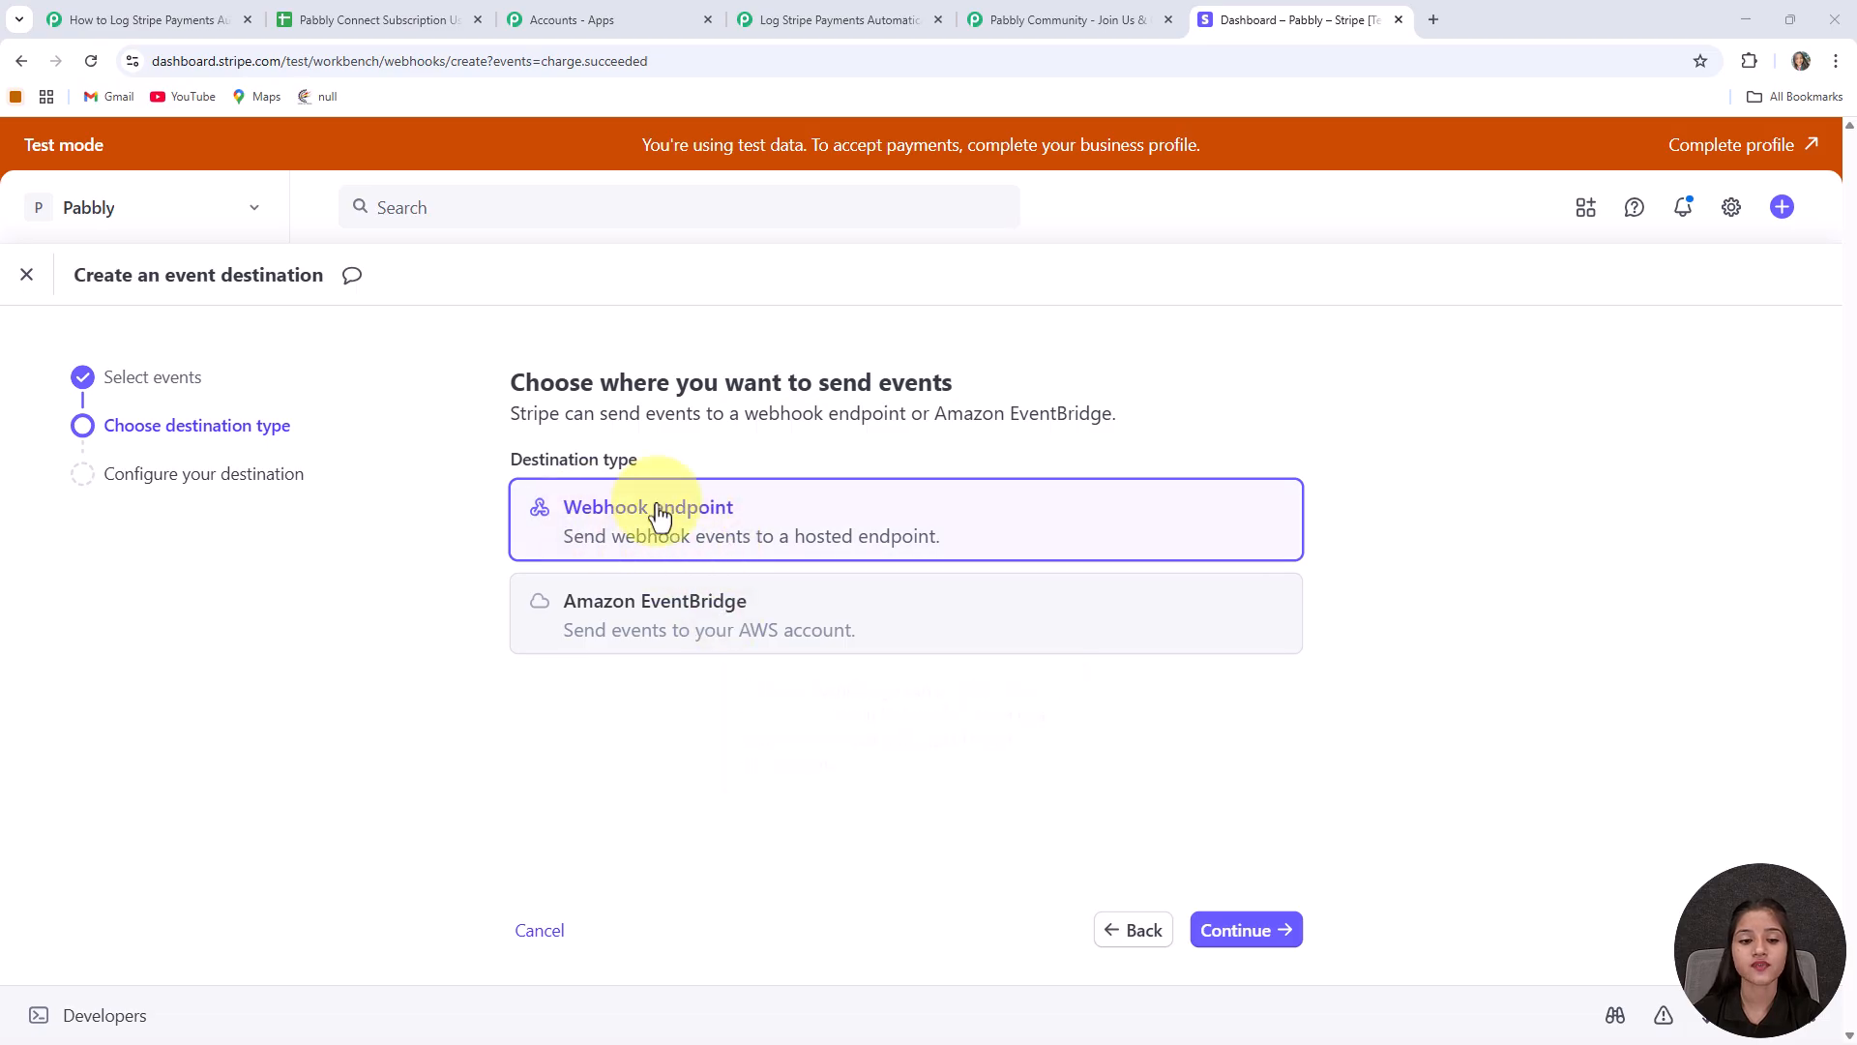
Step: Choose Webhook endpoint as the destination type and continue to the destination's configuration
mouse_move(633, 612)
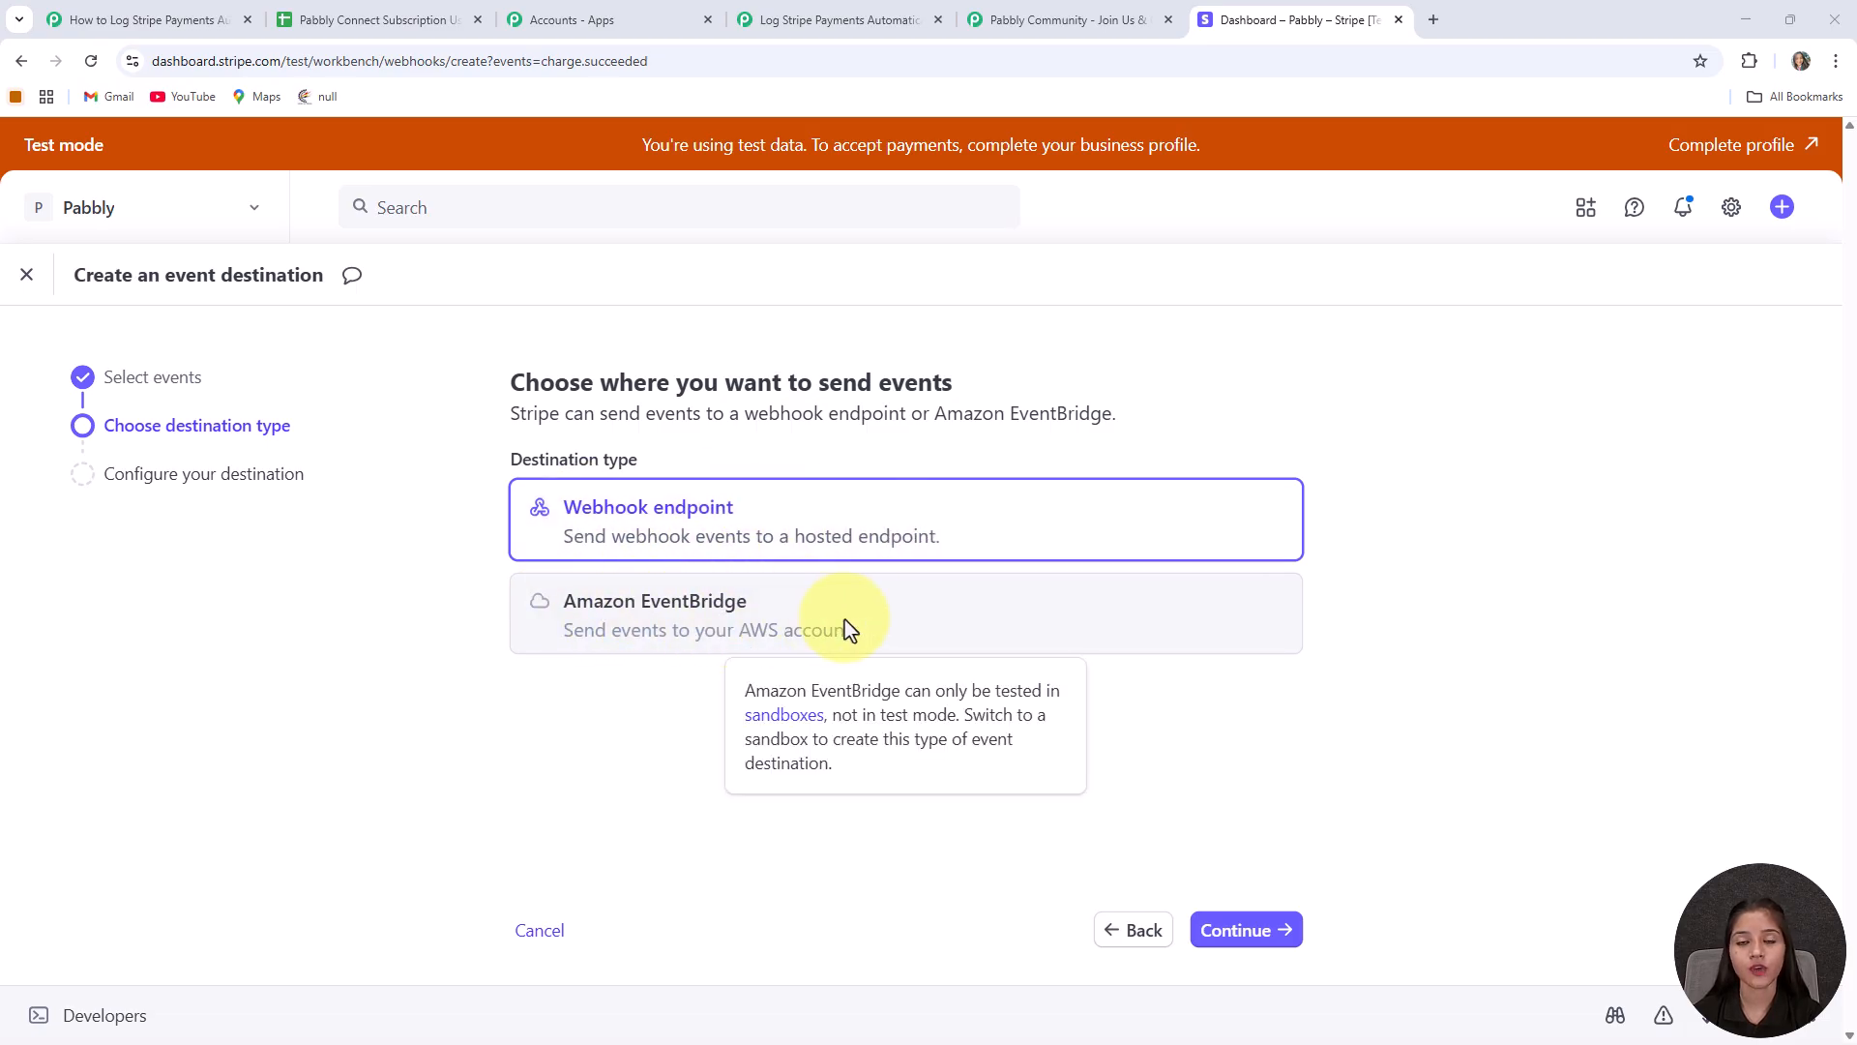
click(592, 538)
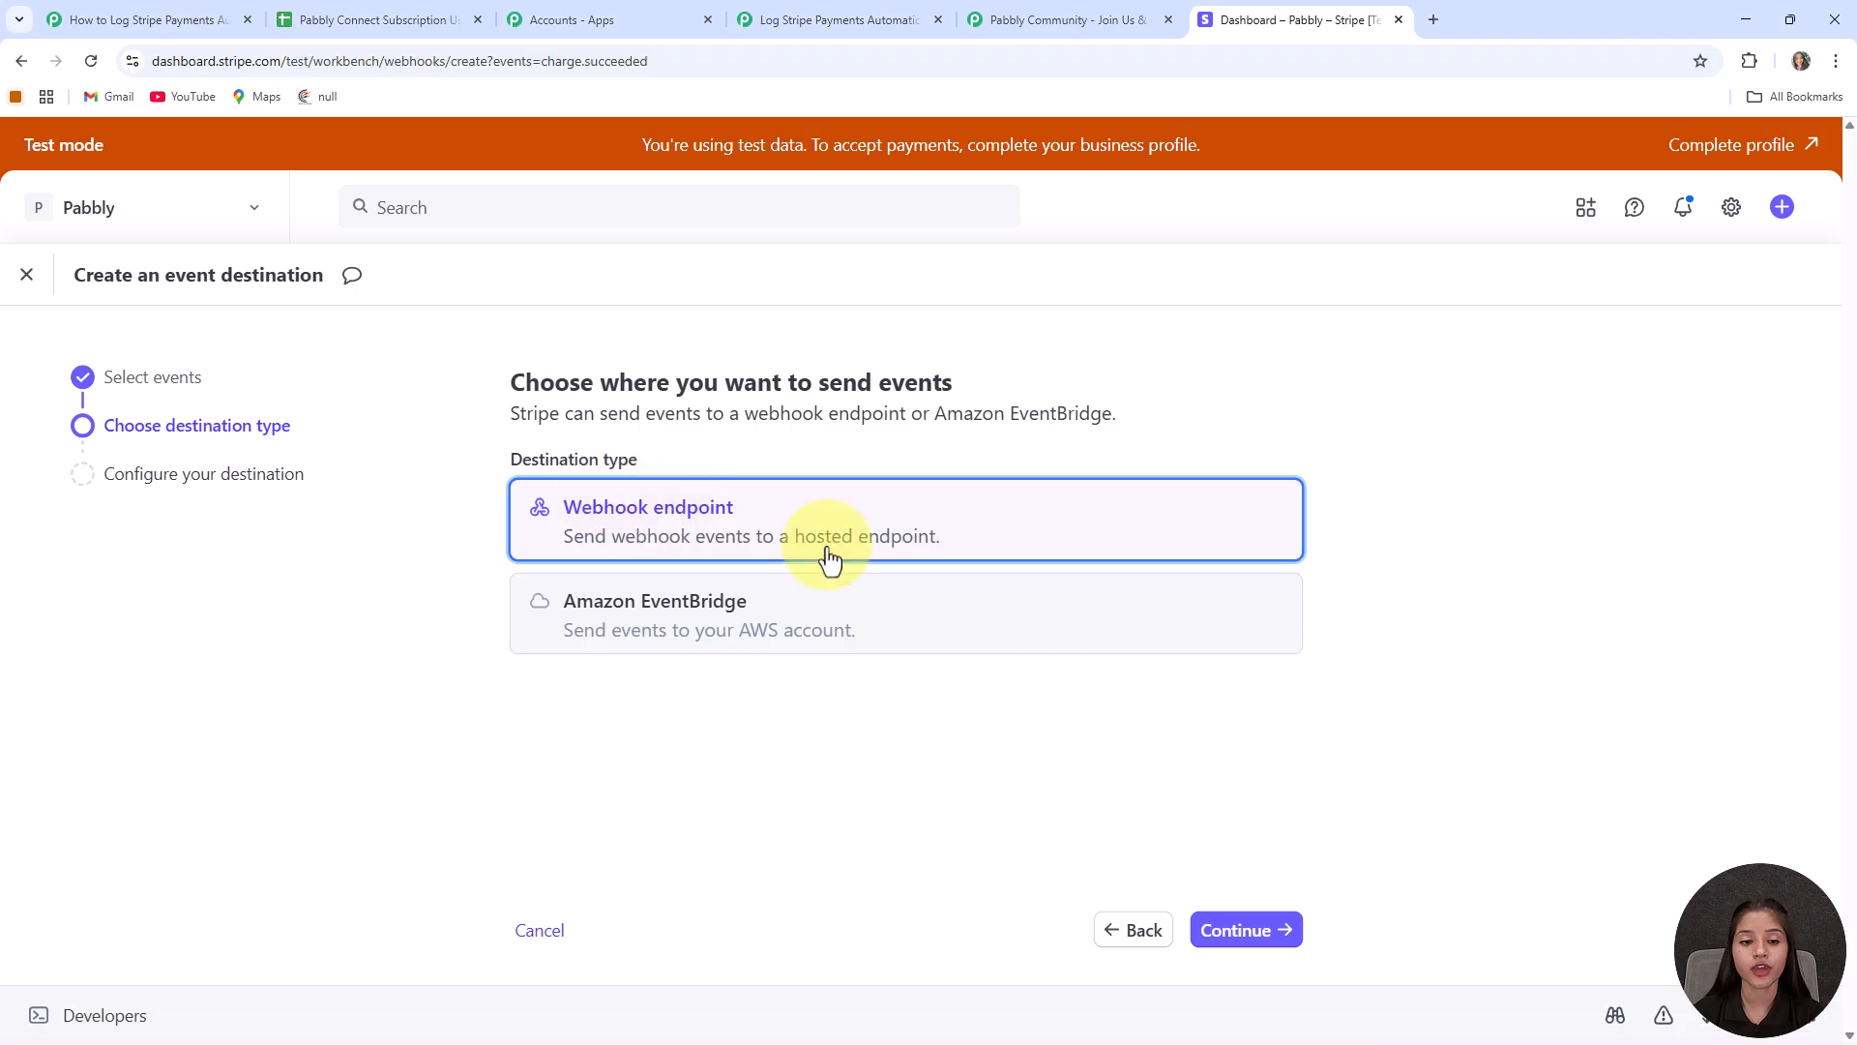
click(1248, 927)
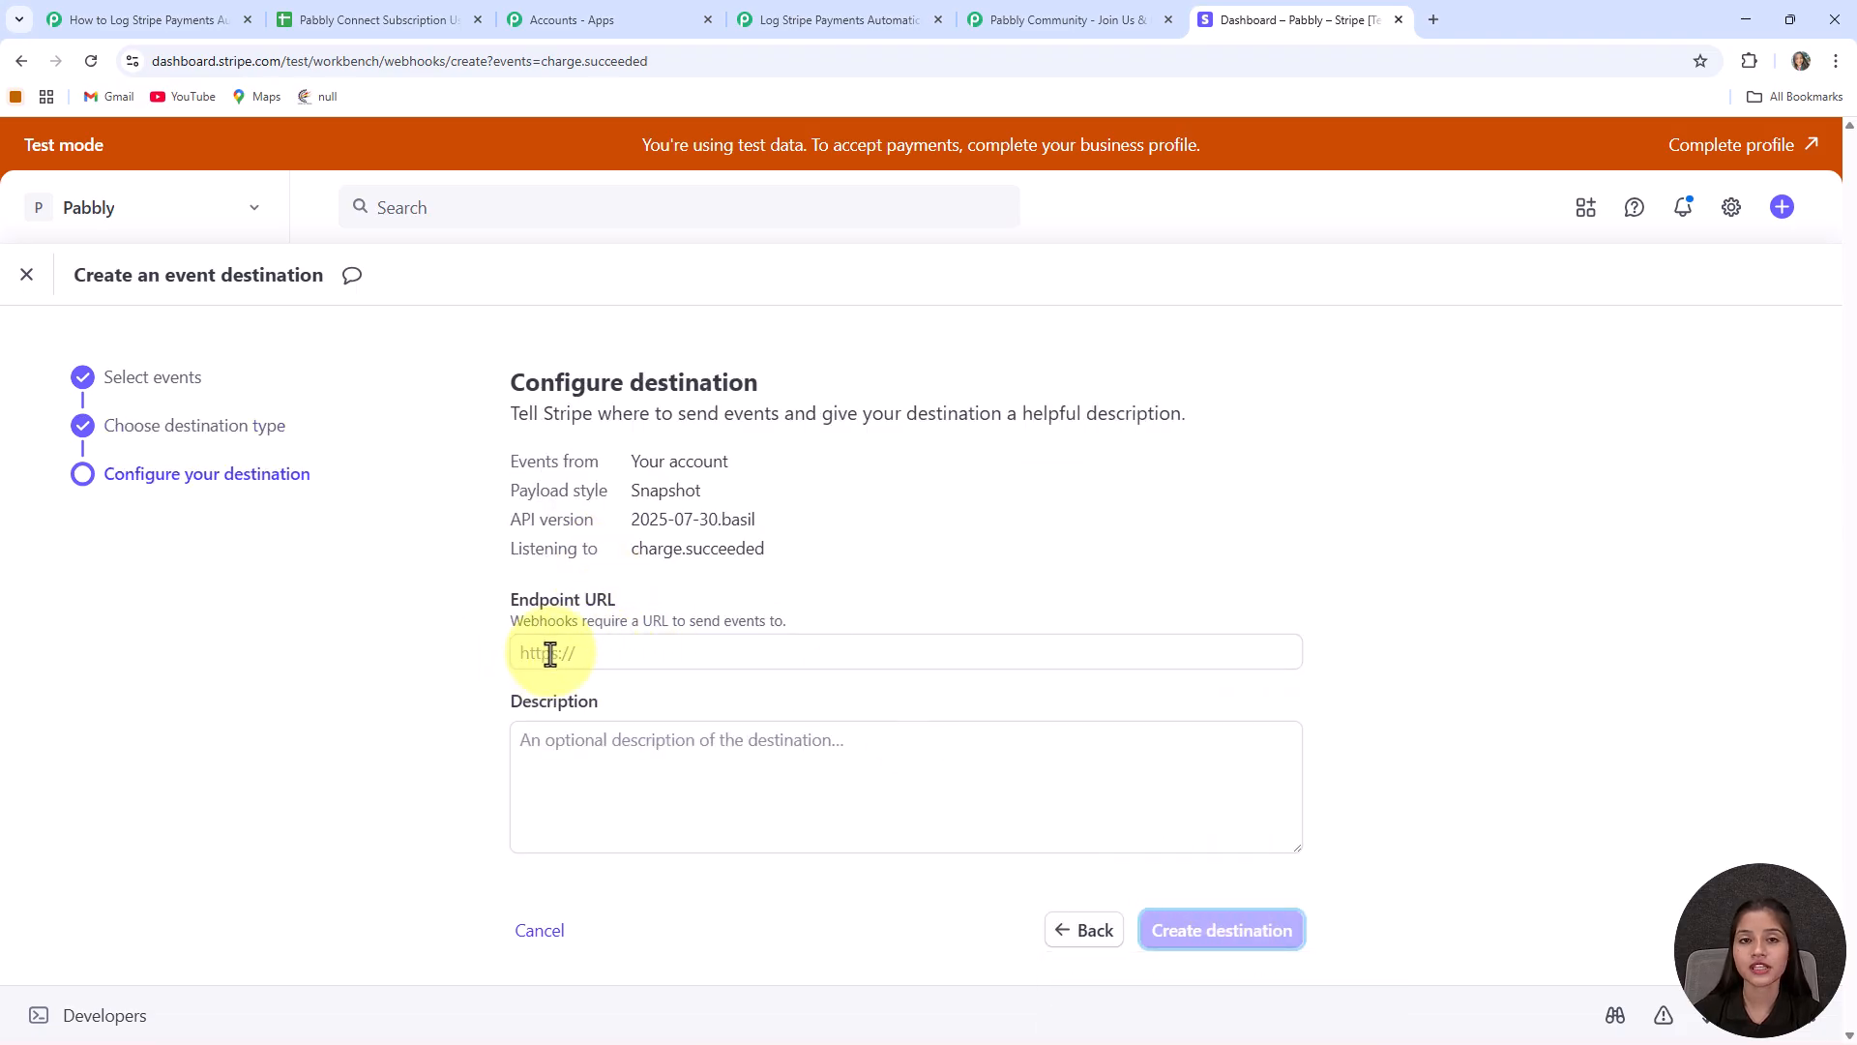
Step: Create the destination with the Pabbly Connect trigger's webhook URL as its endpoint URL, and return to the trigger setup in Pabbly Connect
click(946, 13)
click(1805, 572)
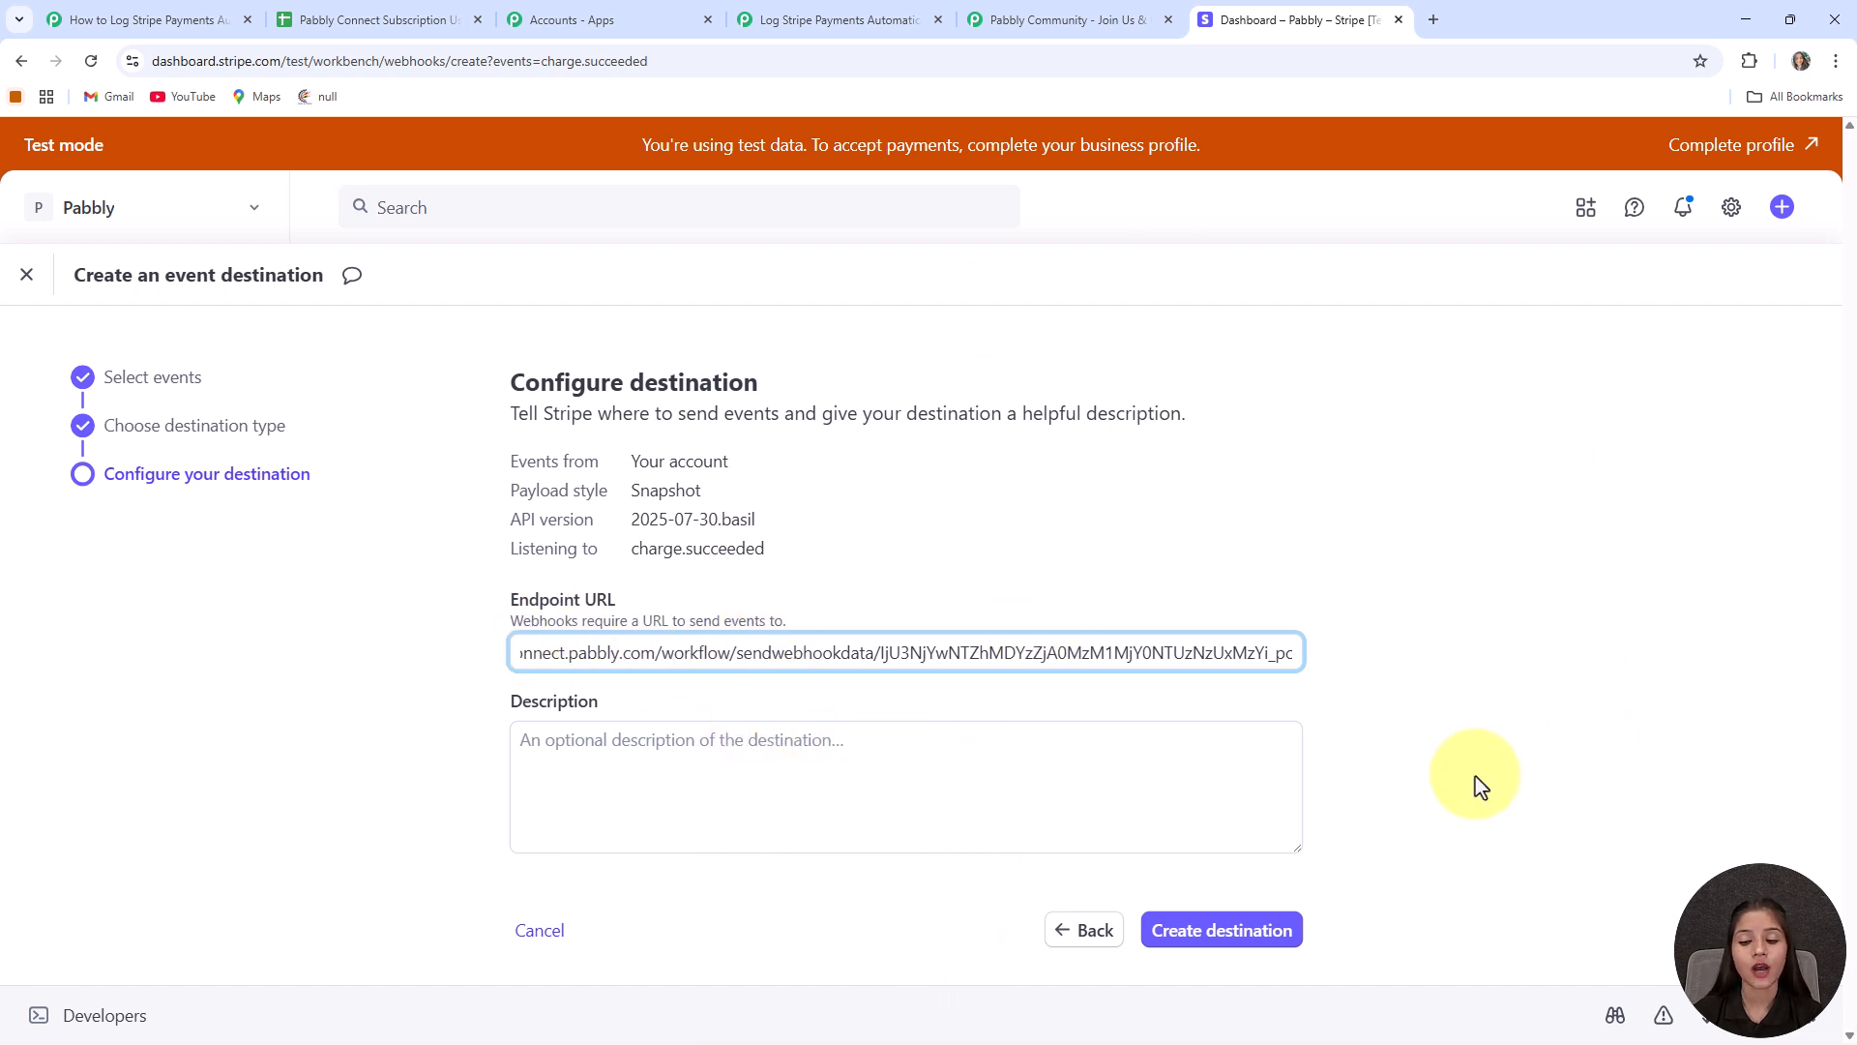
click(1224, 931)
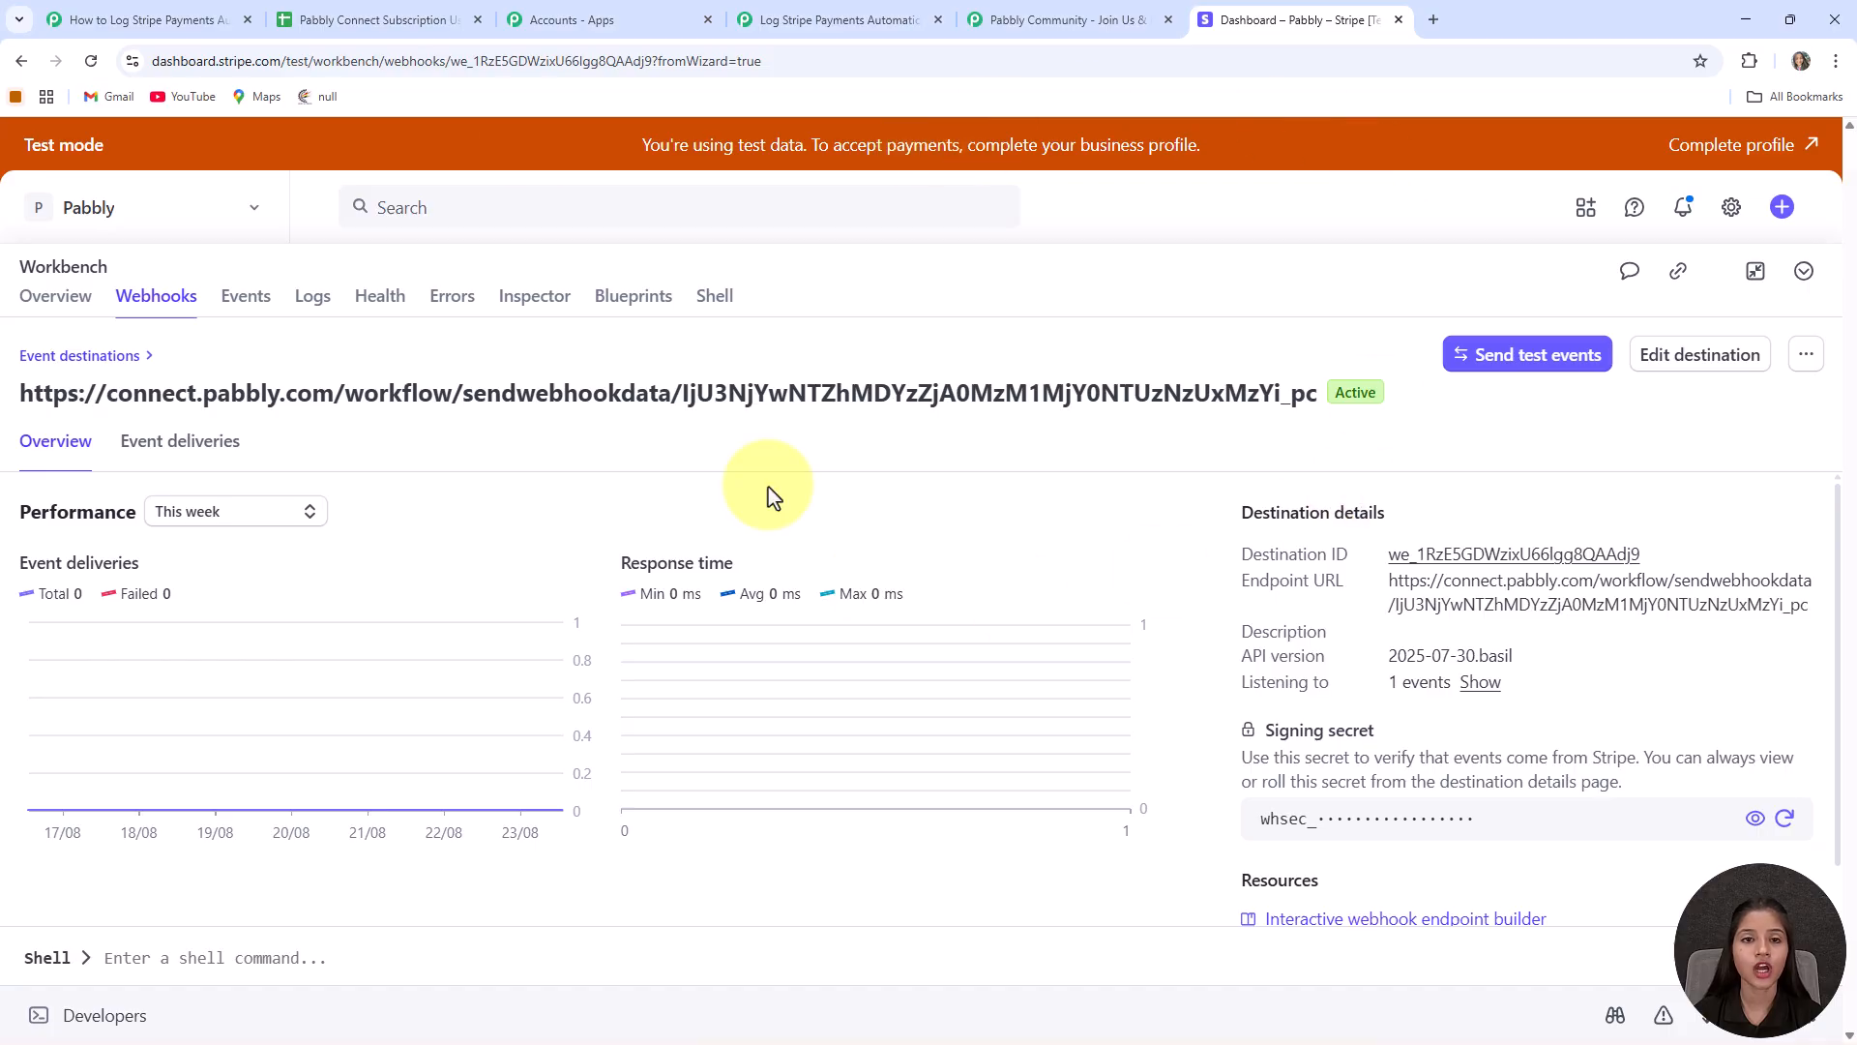
click(746, 20)
click(1182, 1007)
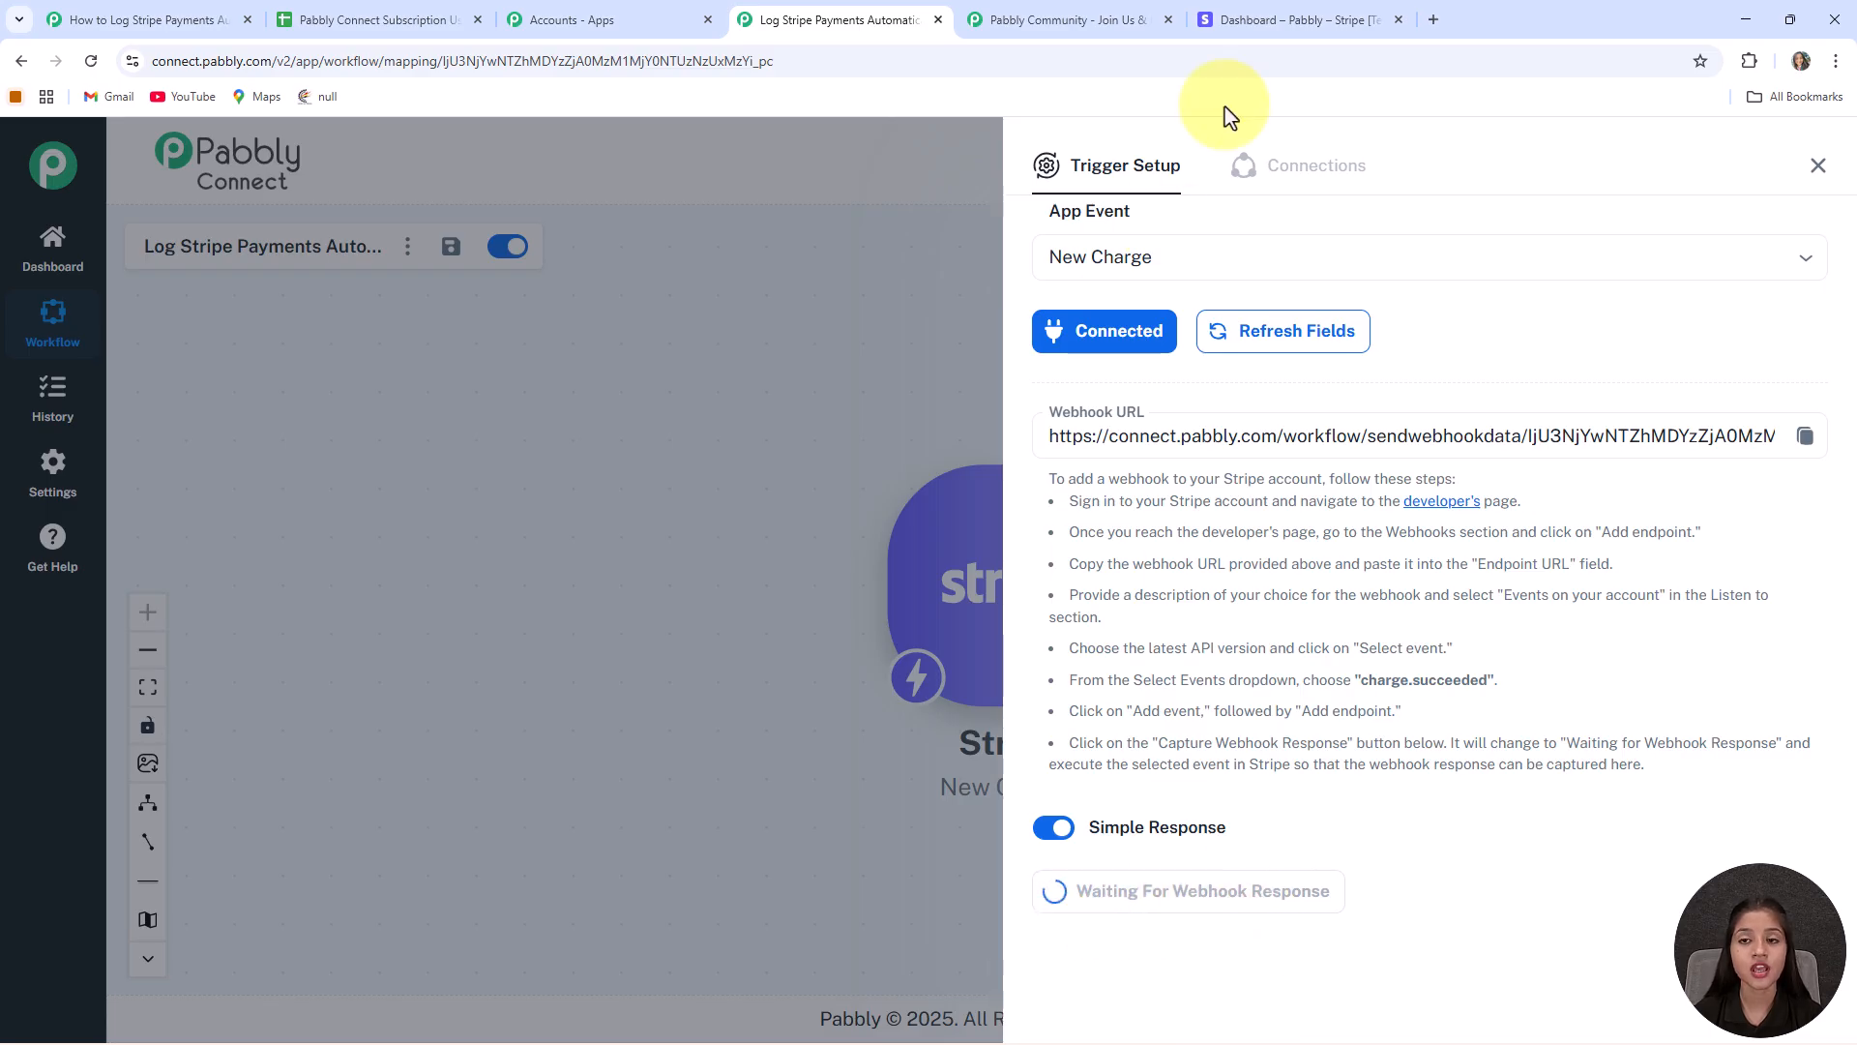
Step: Switch back to Stripe, open the Pabbly Connect Subscription payment link and copy its URL
click(1245, 12)
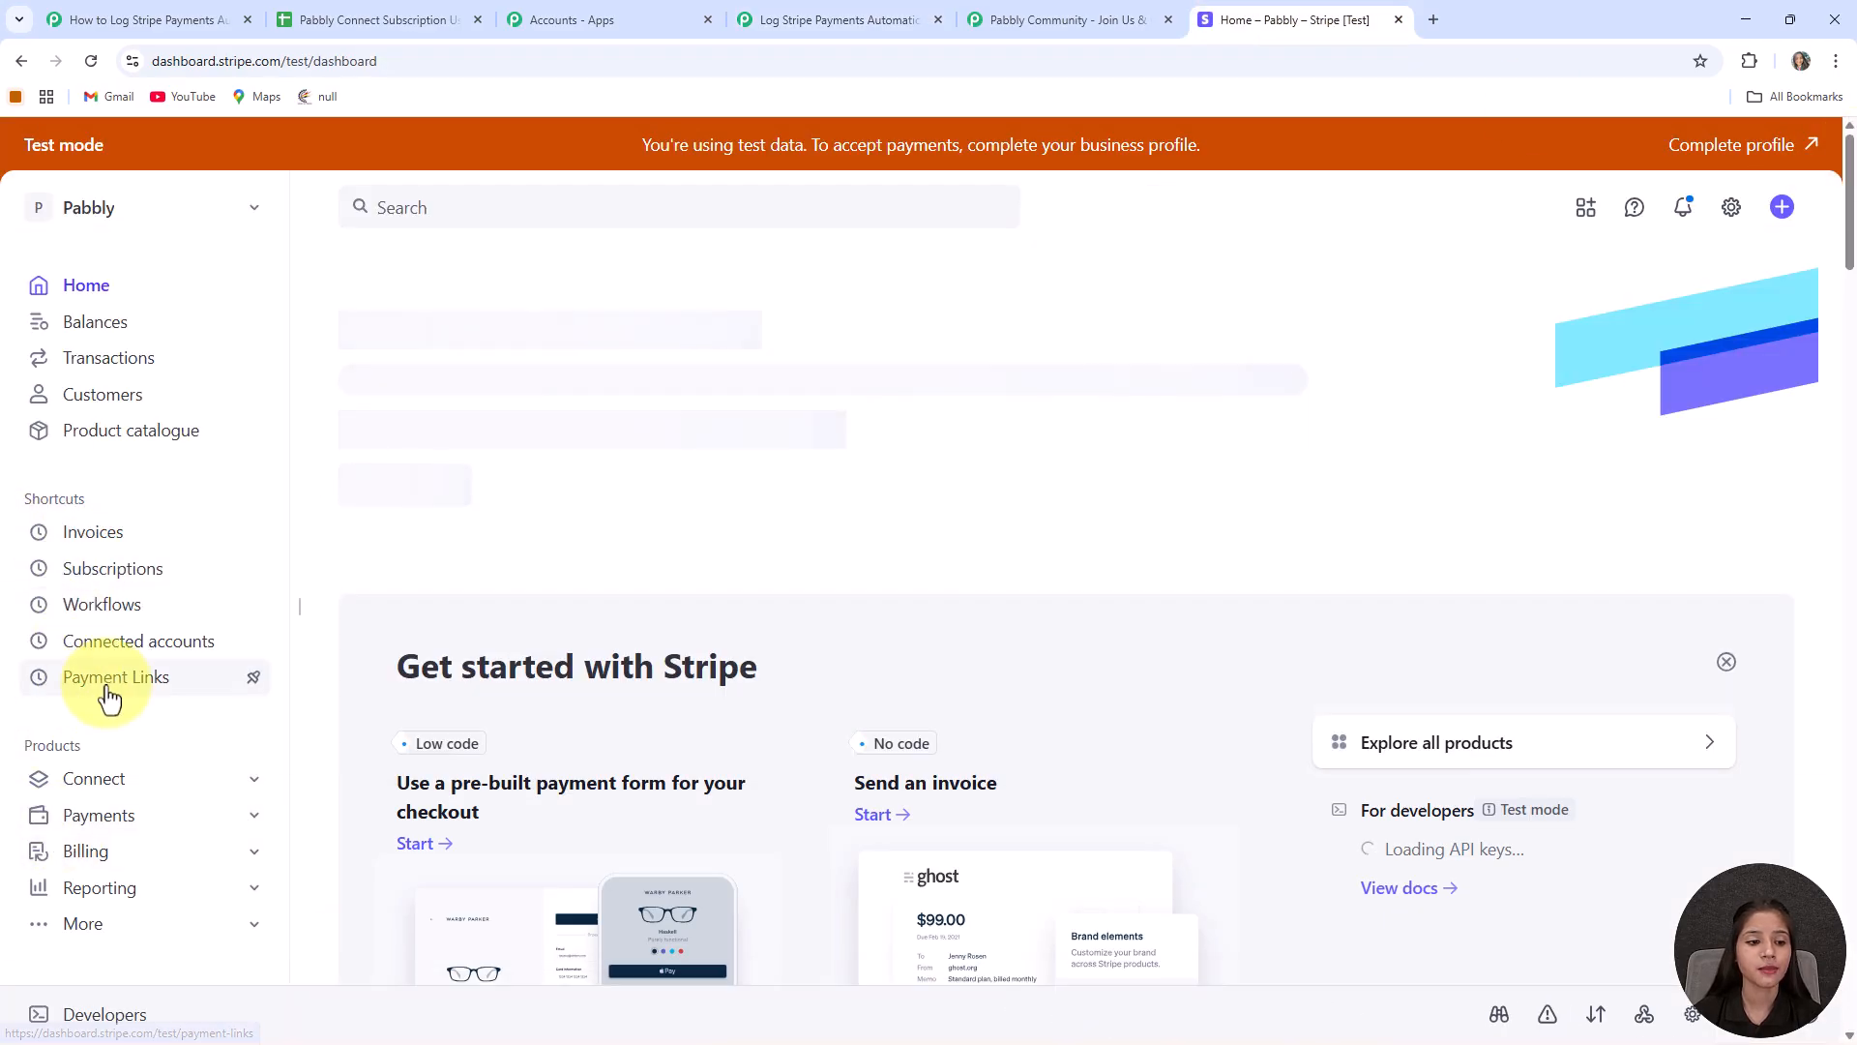
click(109, 696)
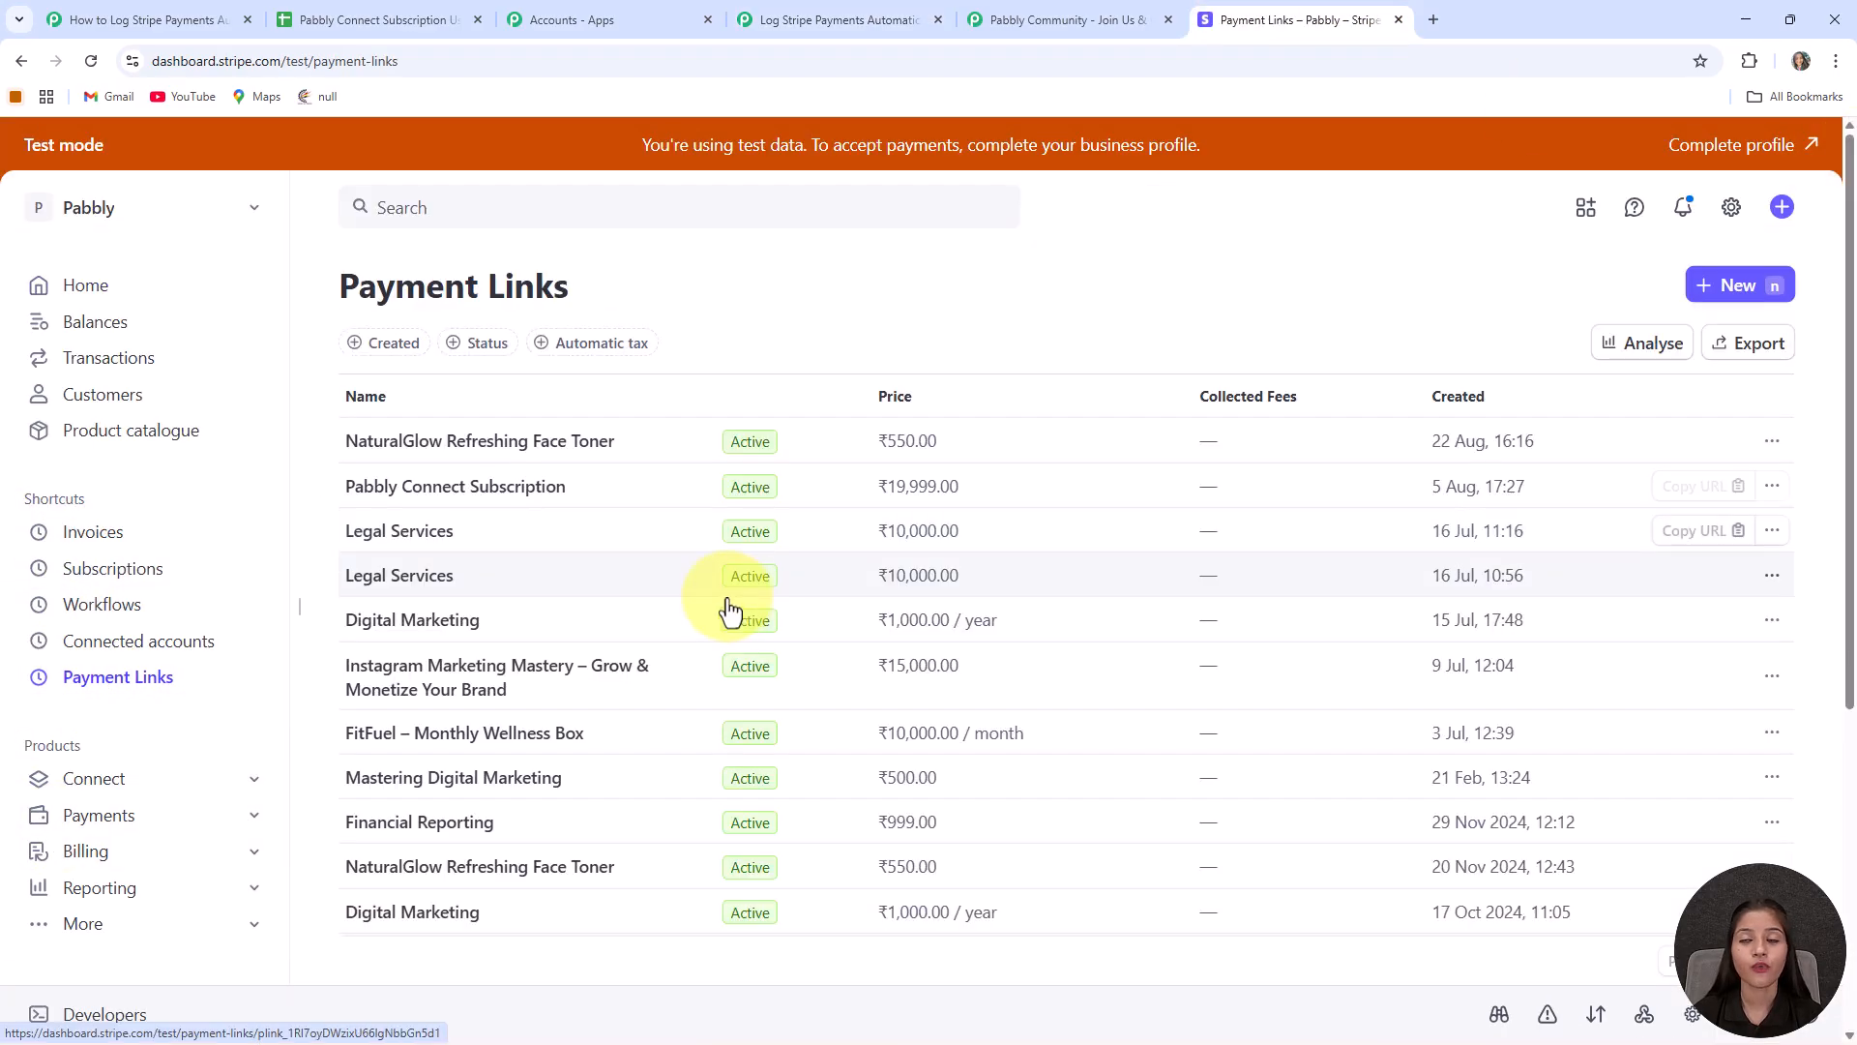
click(440, 505)
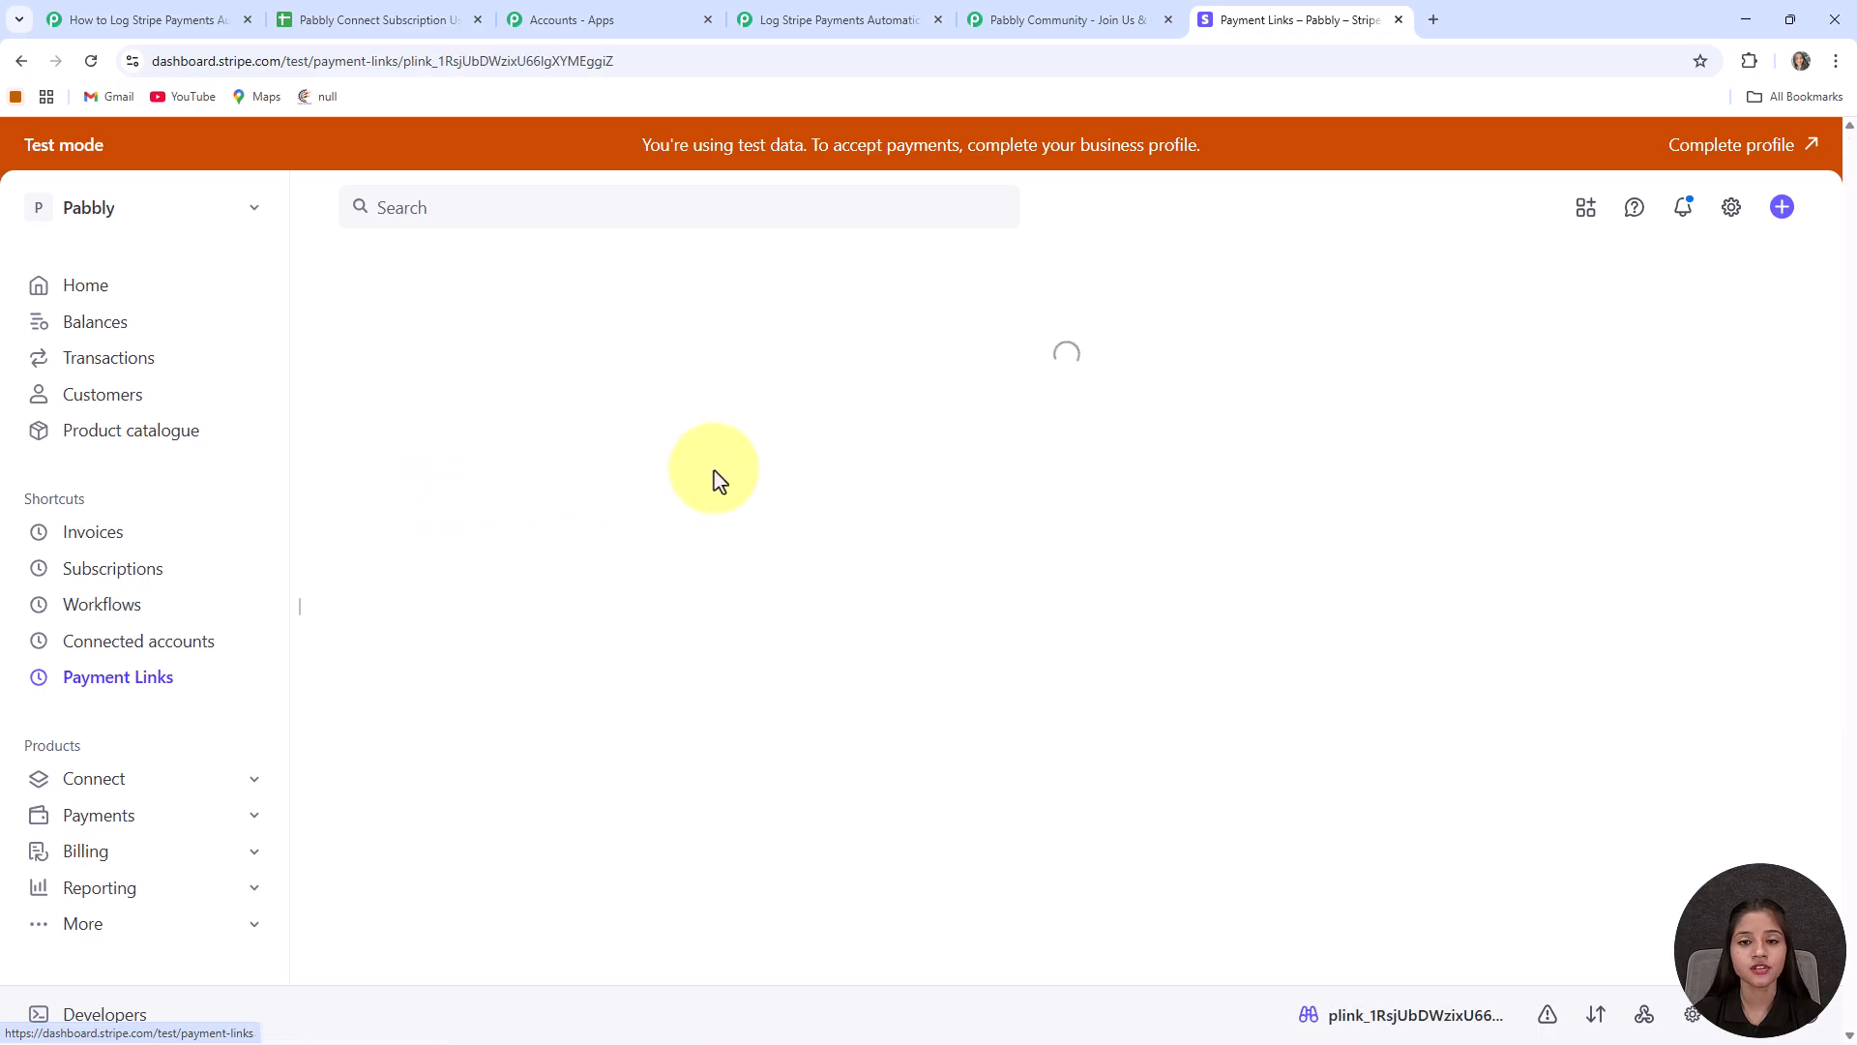
click(839, 418)
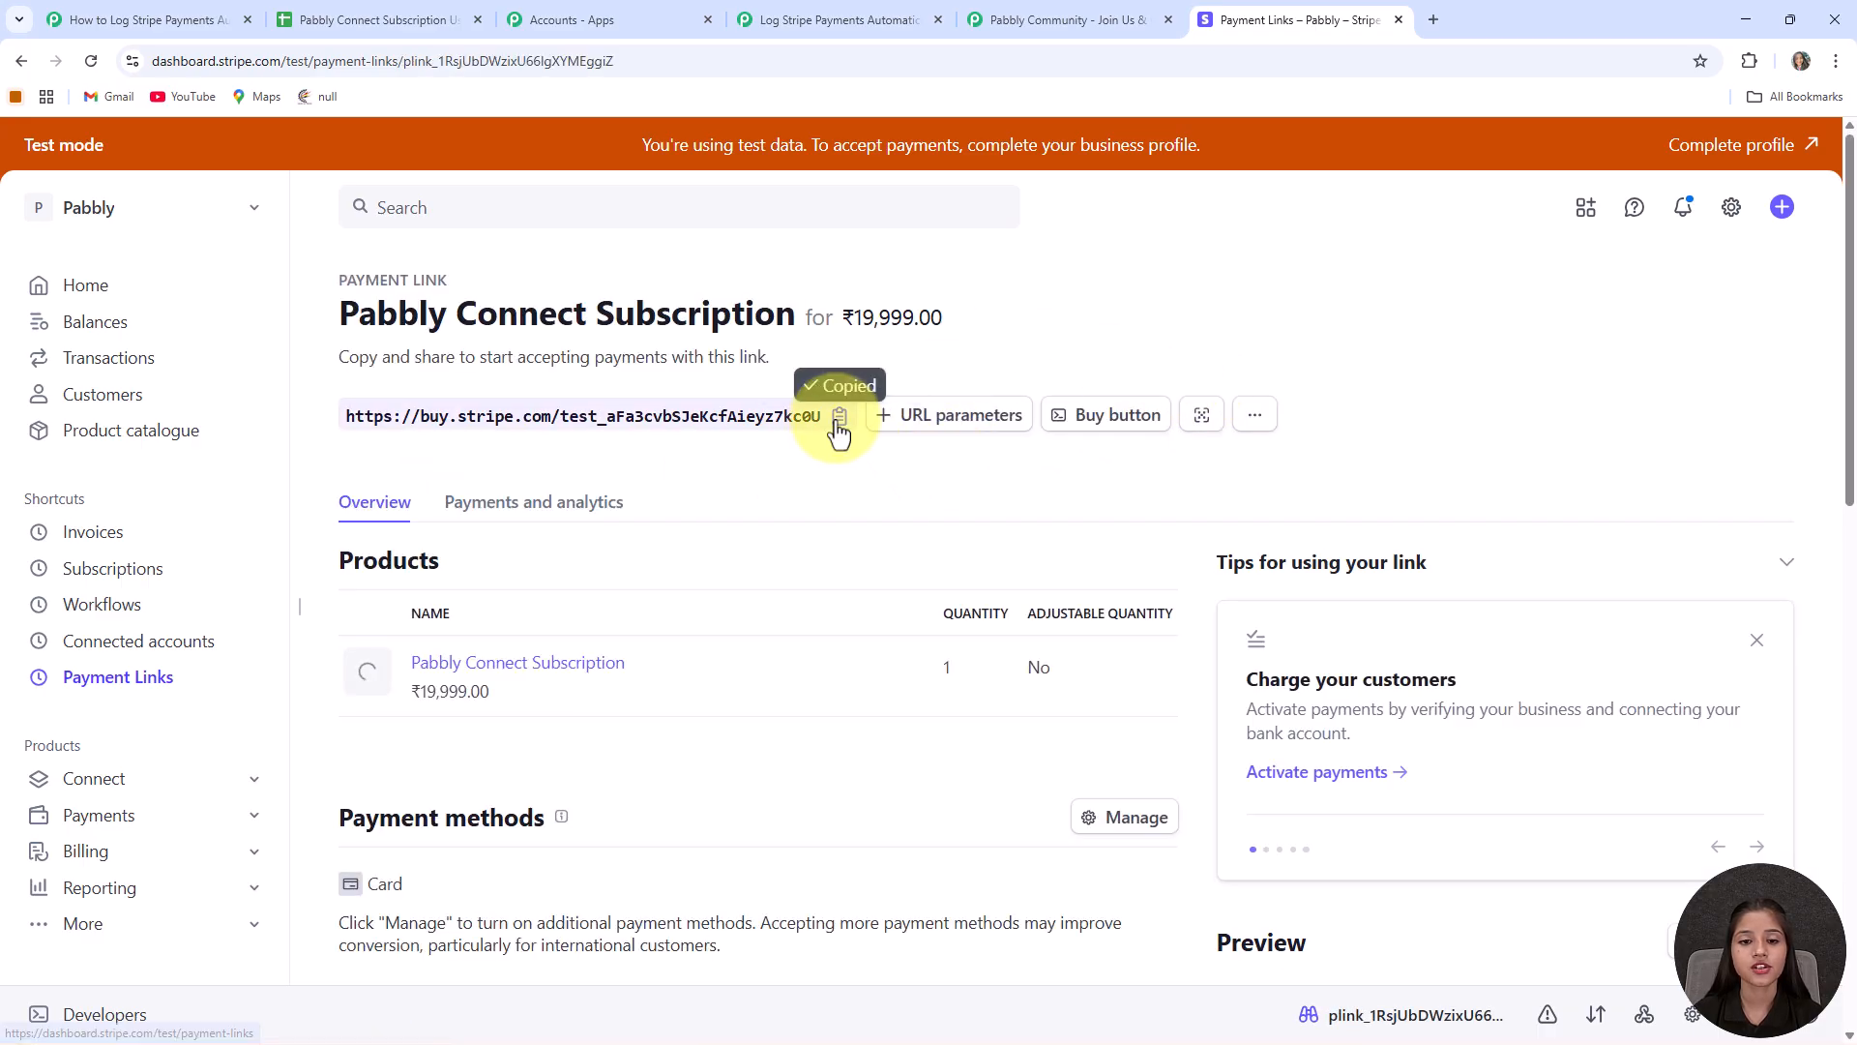
Step: Open the copied payment link in a new browser tab, fill in the card number, card details and billing address, and submit the test payment
click(1434, 20)
key(ctrl+v)
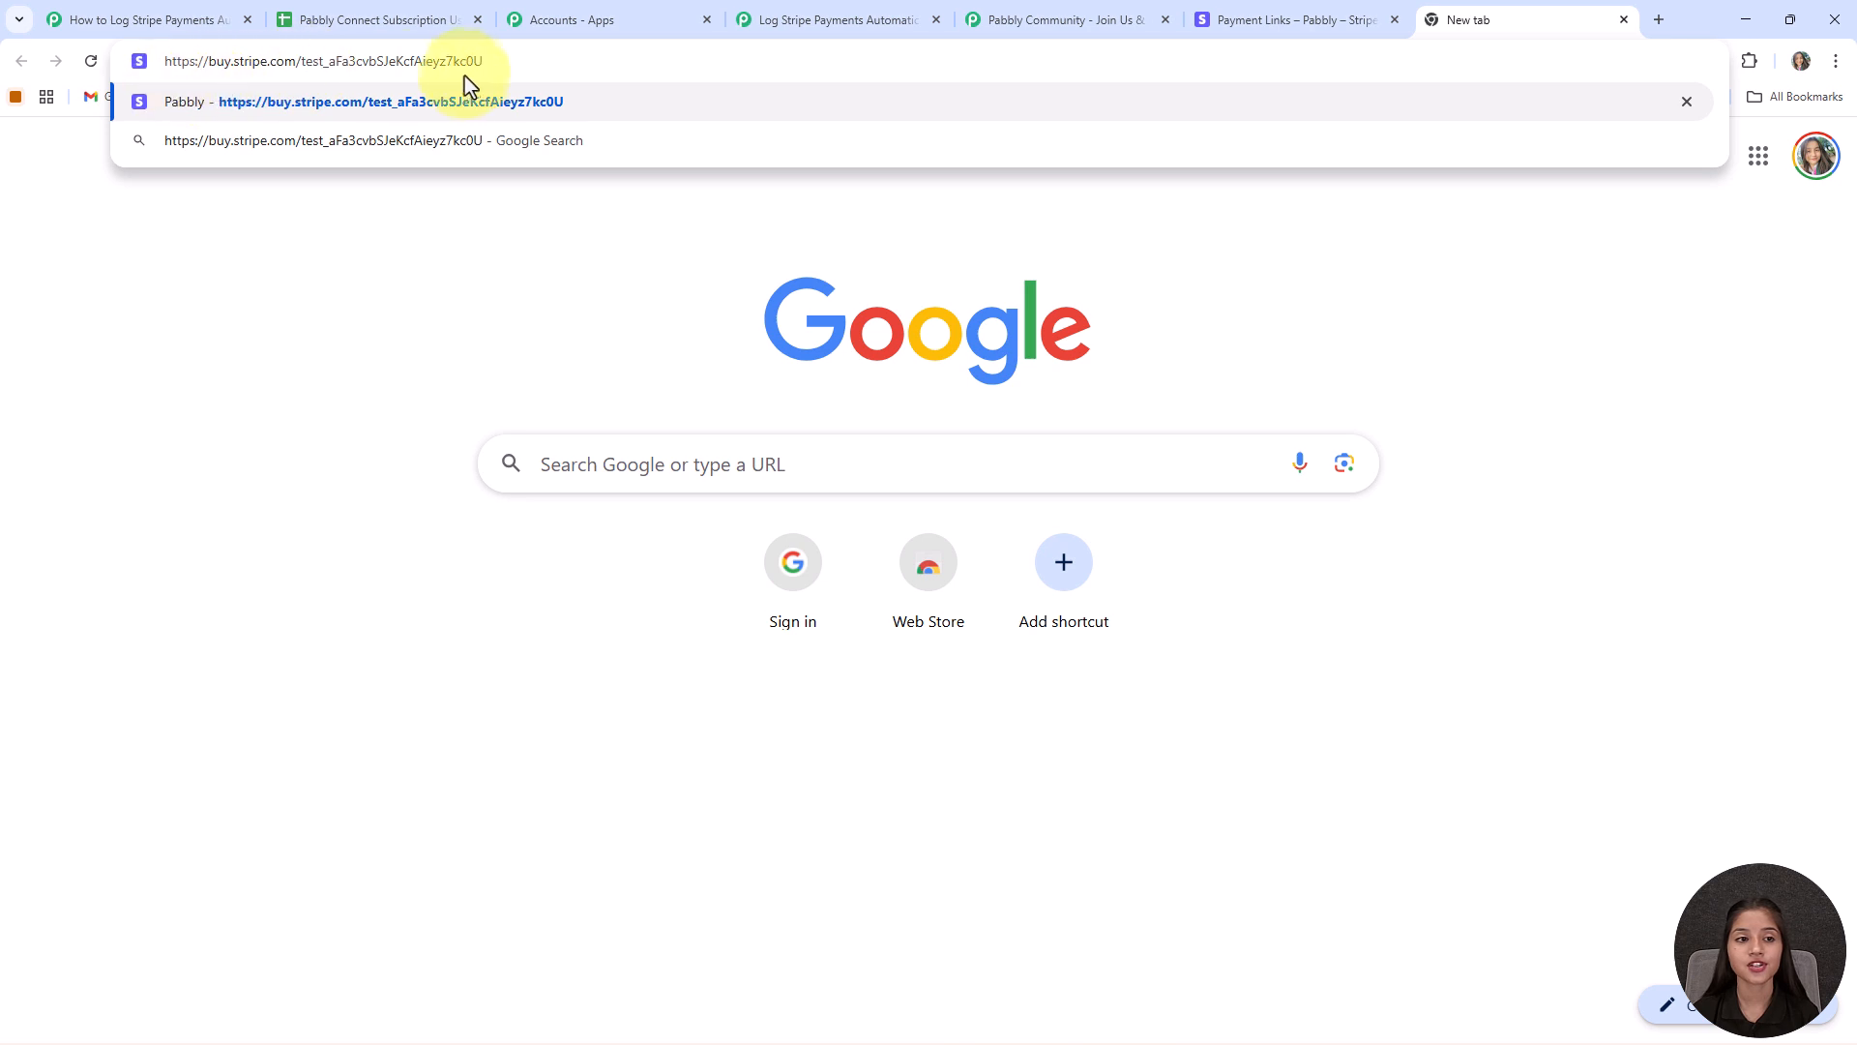
key(Return)
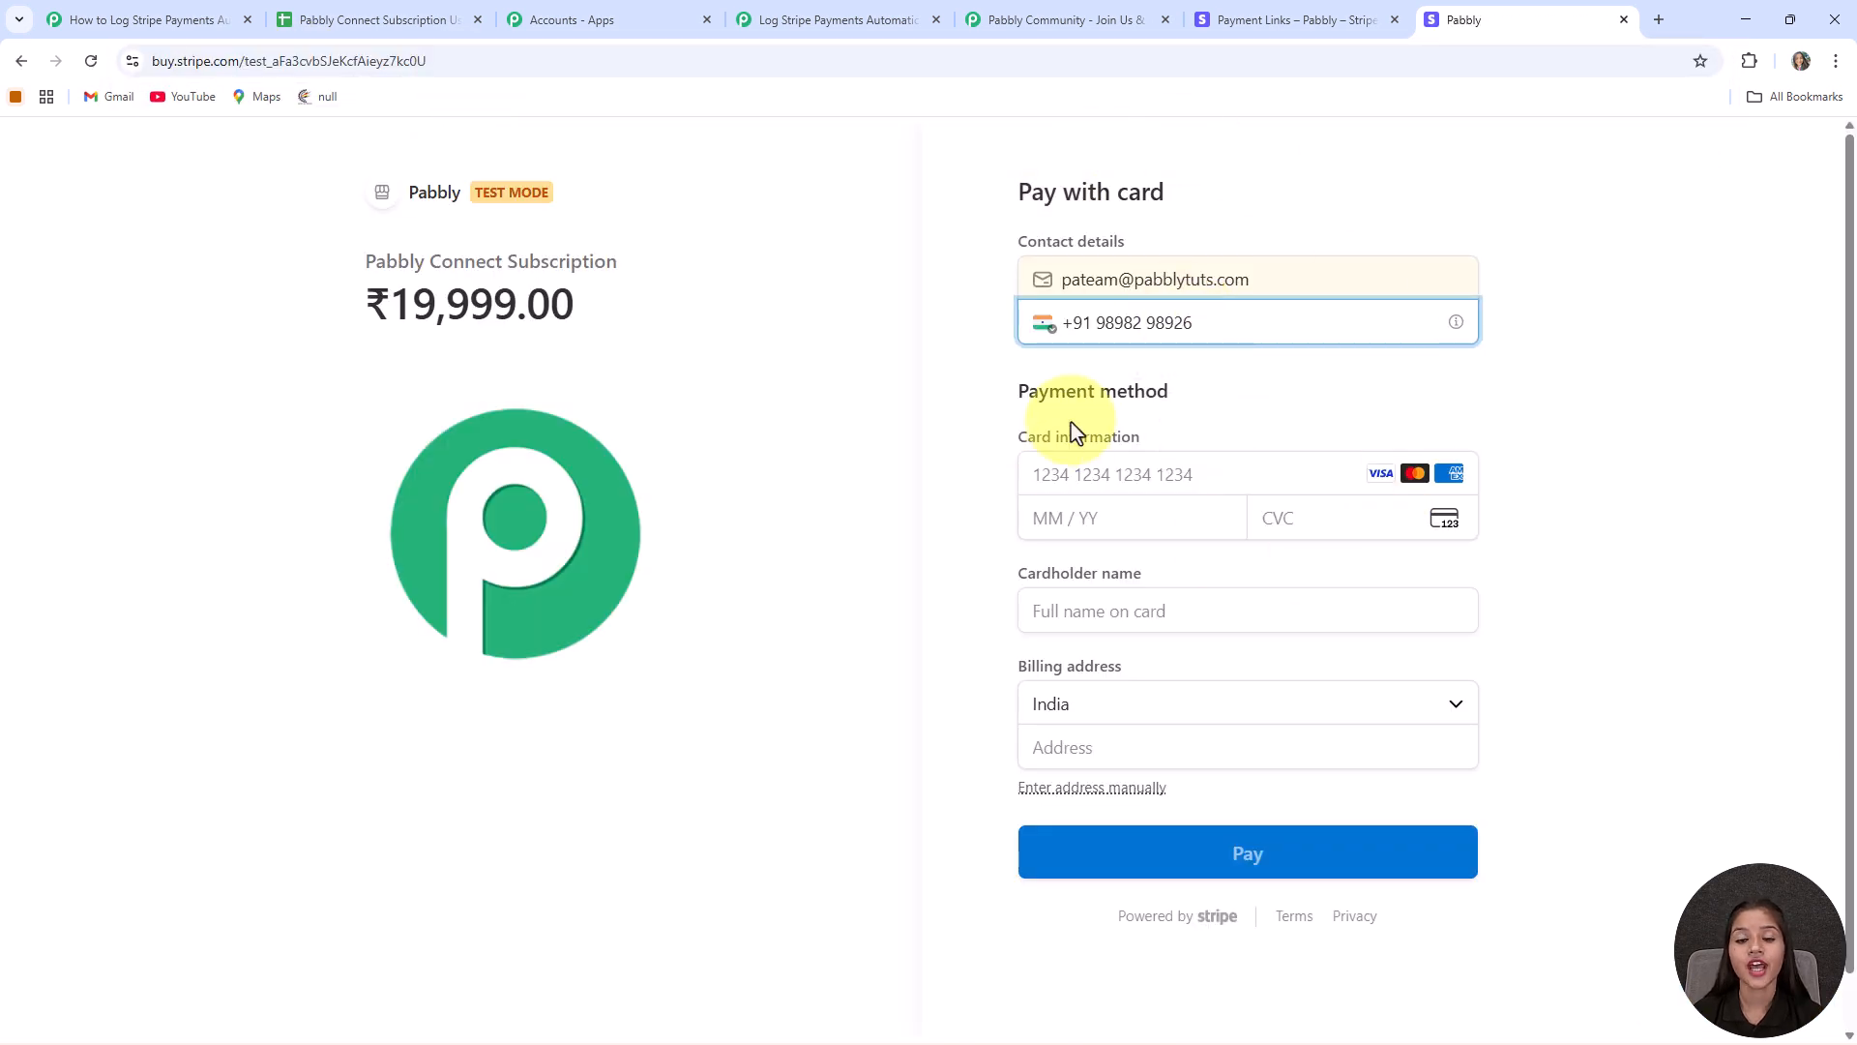
click(1134, 468)
click(1163, 545)
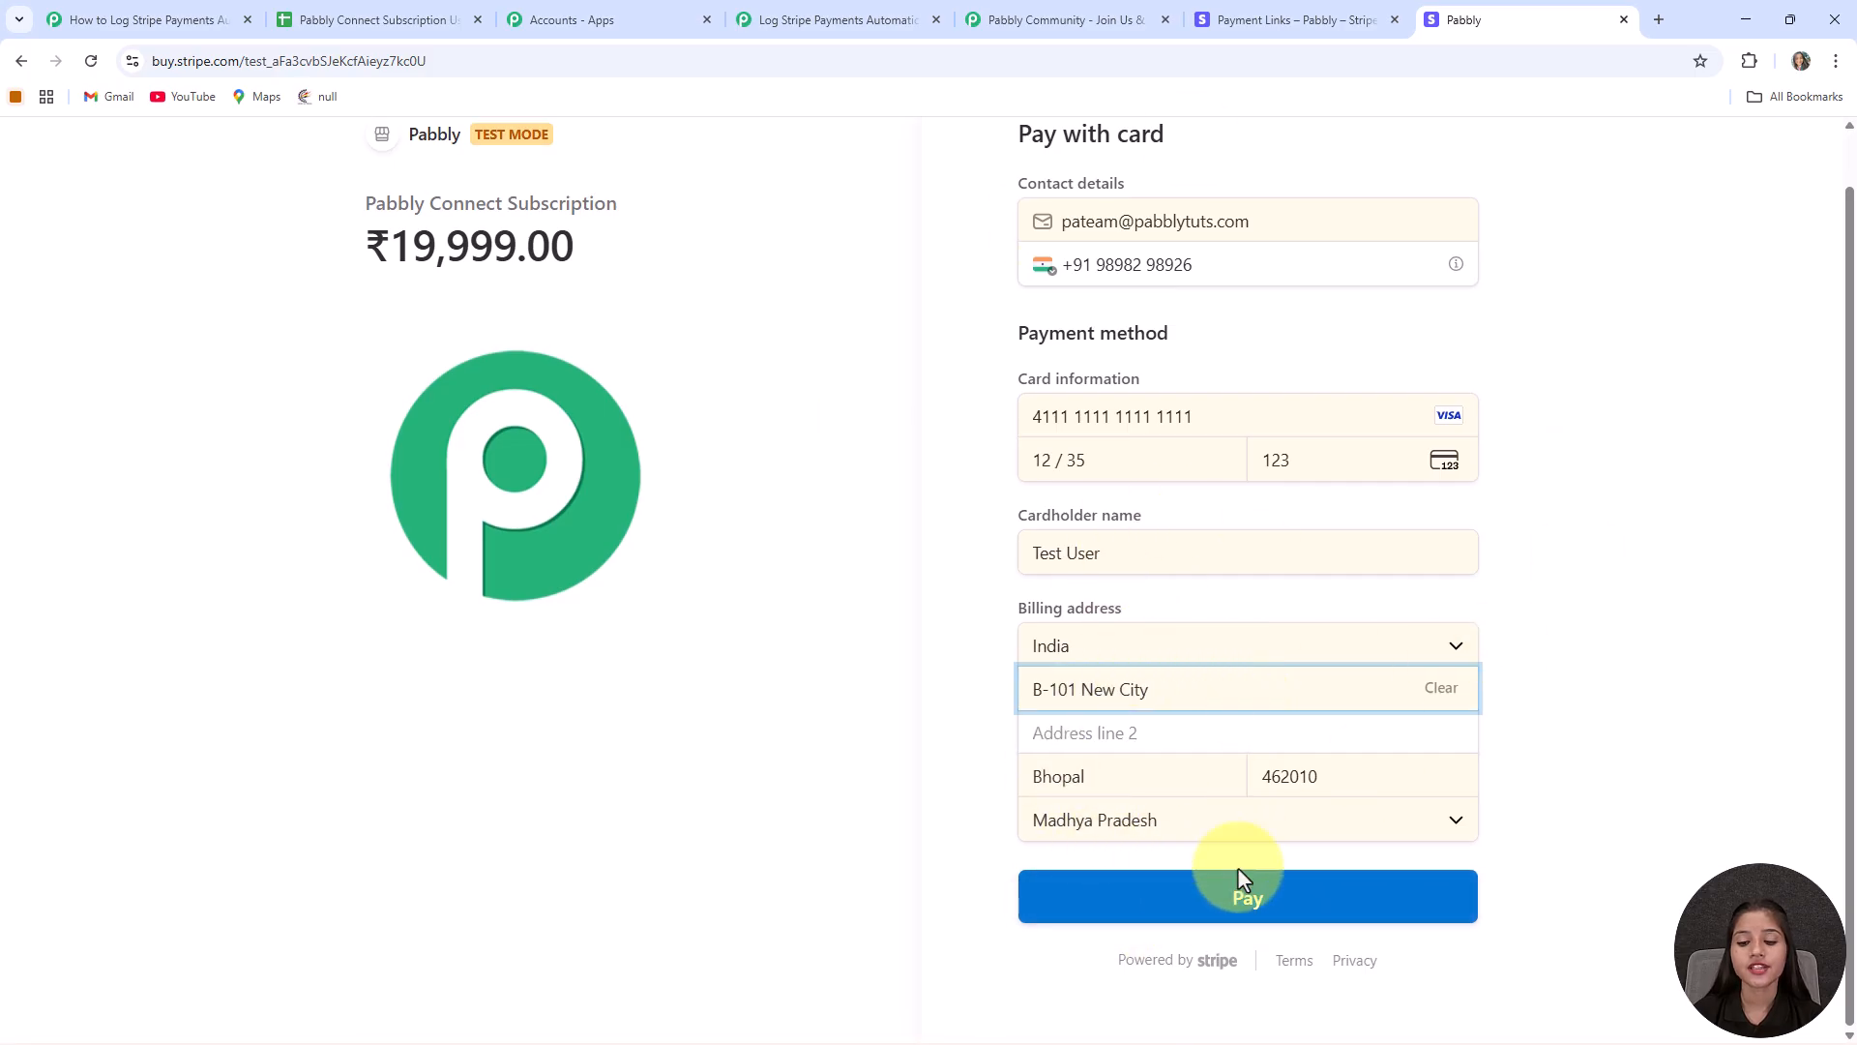
click(1239, 870)
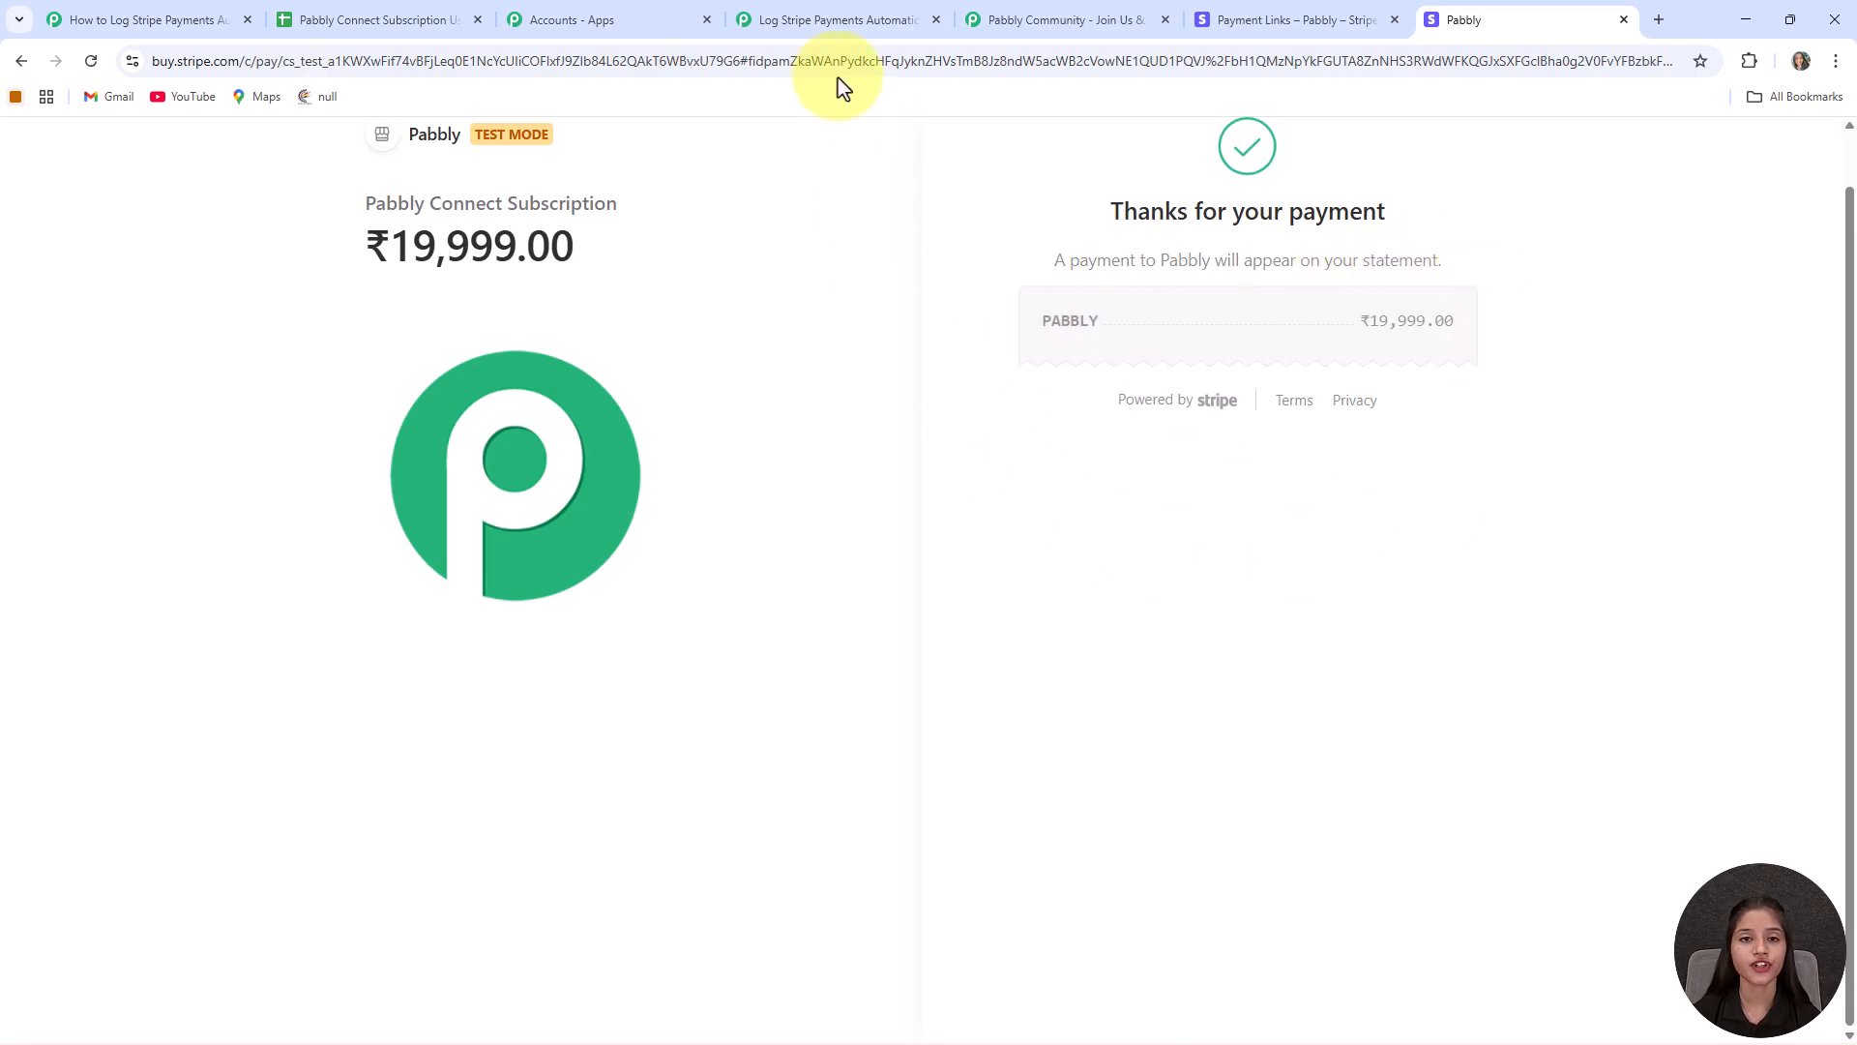
Step: Return to the workflow in Pabbly Connect, review the captured Stripe webhook response and close the trigger setup
click(810, 28)
scroll(1318, 713, down, 3)
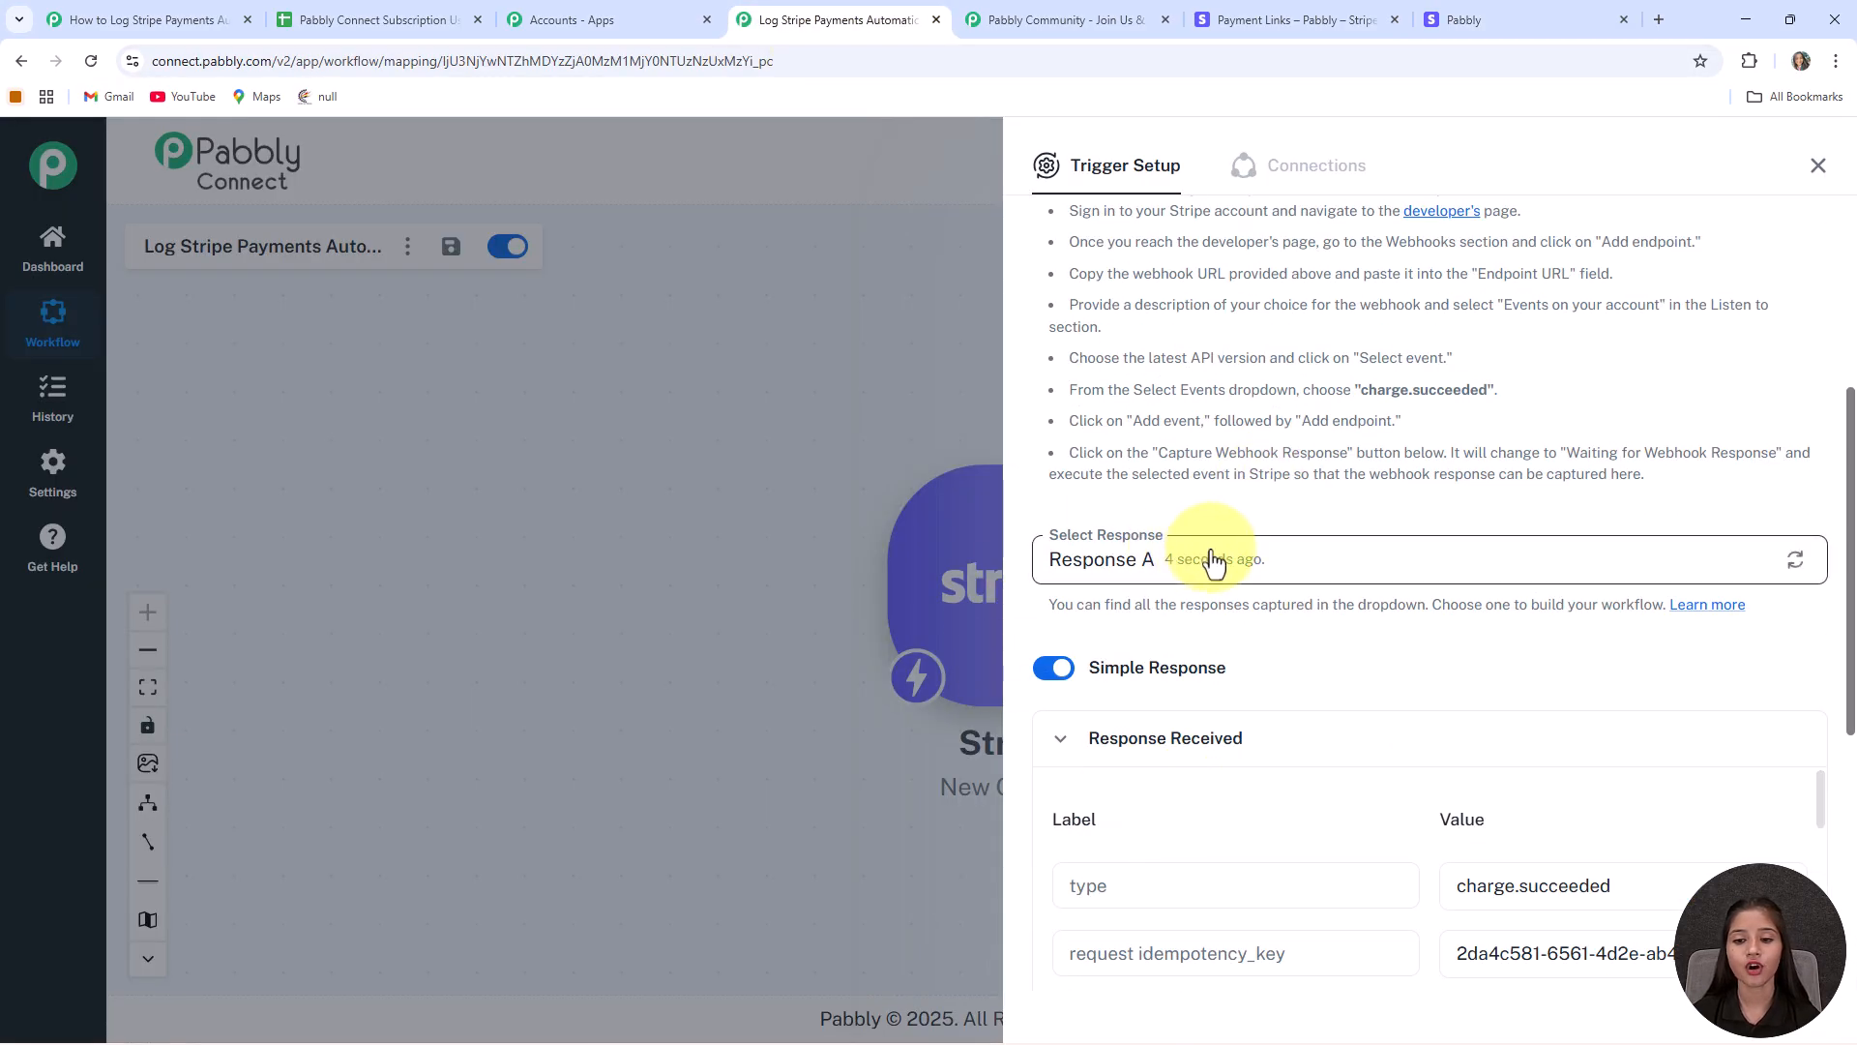
scroll(1430, 600, down, 4)
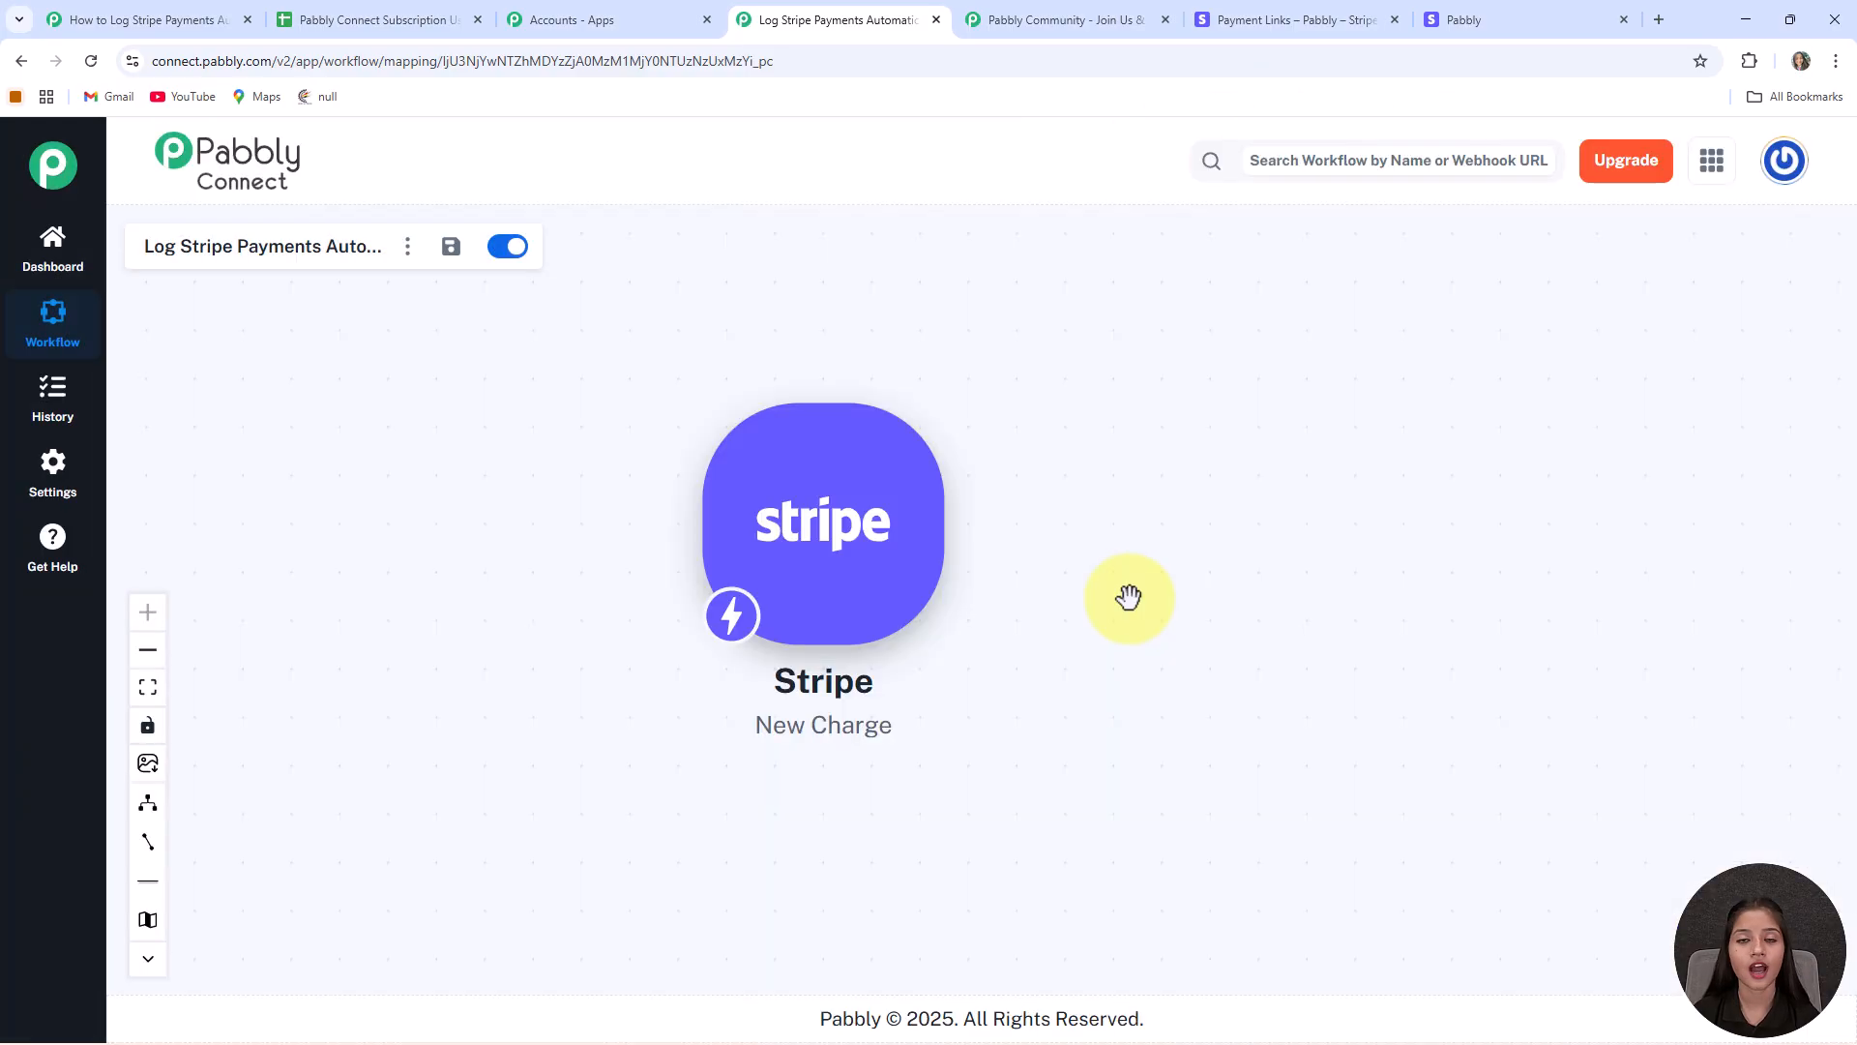
Step: Add an action step after the Stripe trigger and choose Number Formatter (Pabbly) as its app
scroll(1118, 612, down, 2)
scroll(1115, 614, up, 2)
drag(1112, 503, 1079, 549)
mouse_move(927, 582)
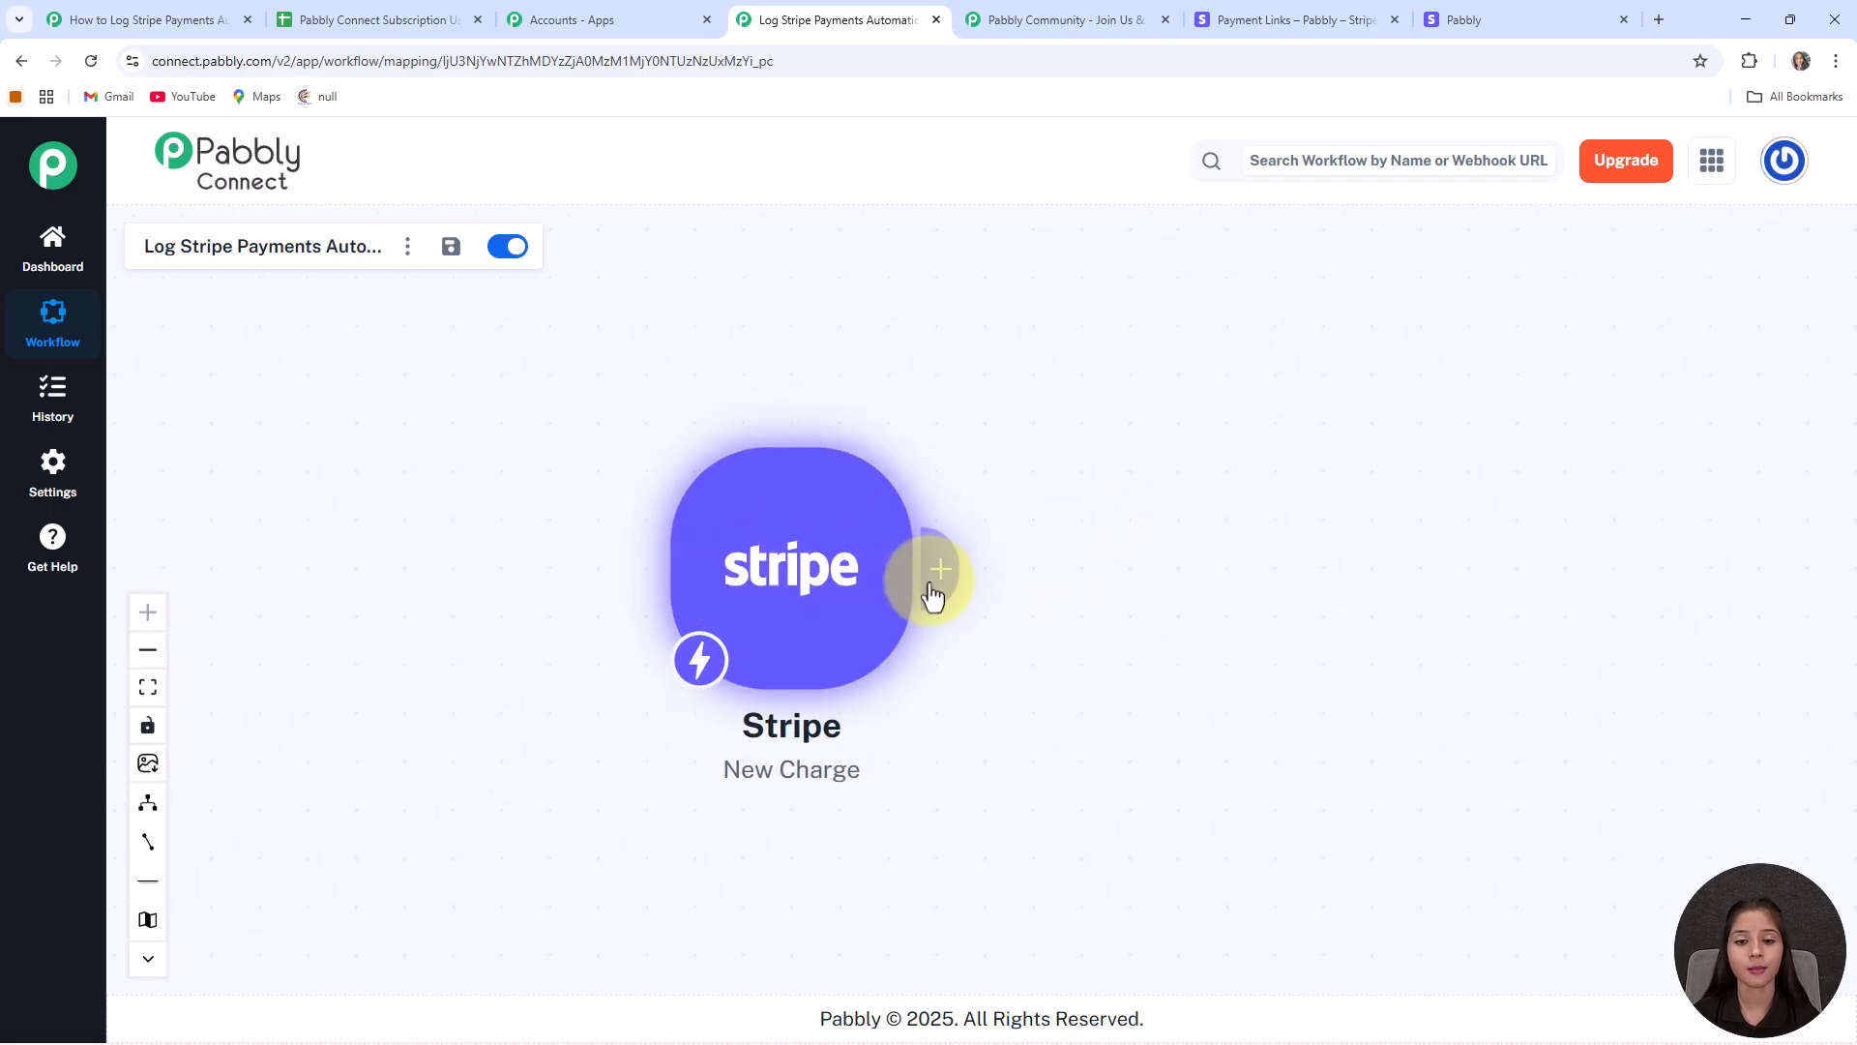
click(938, 570)
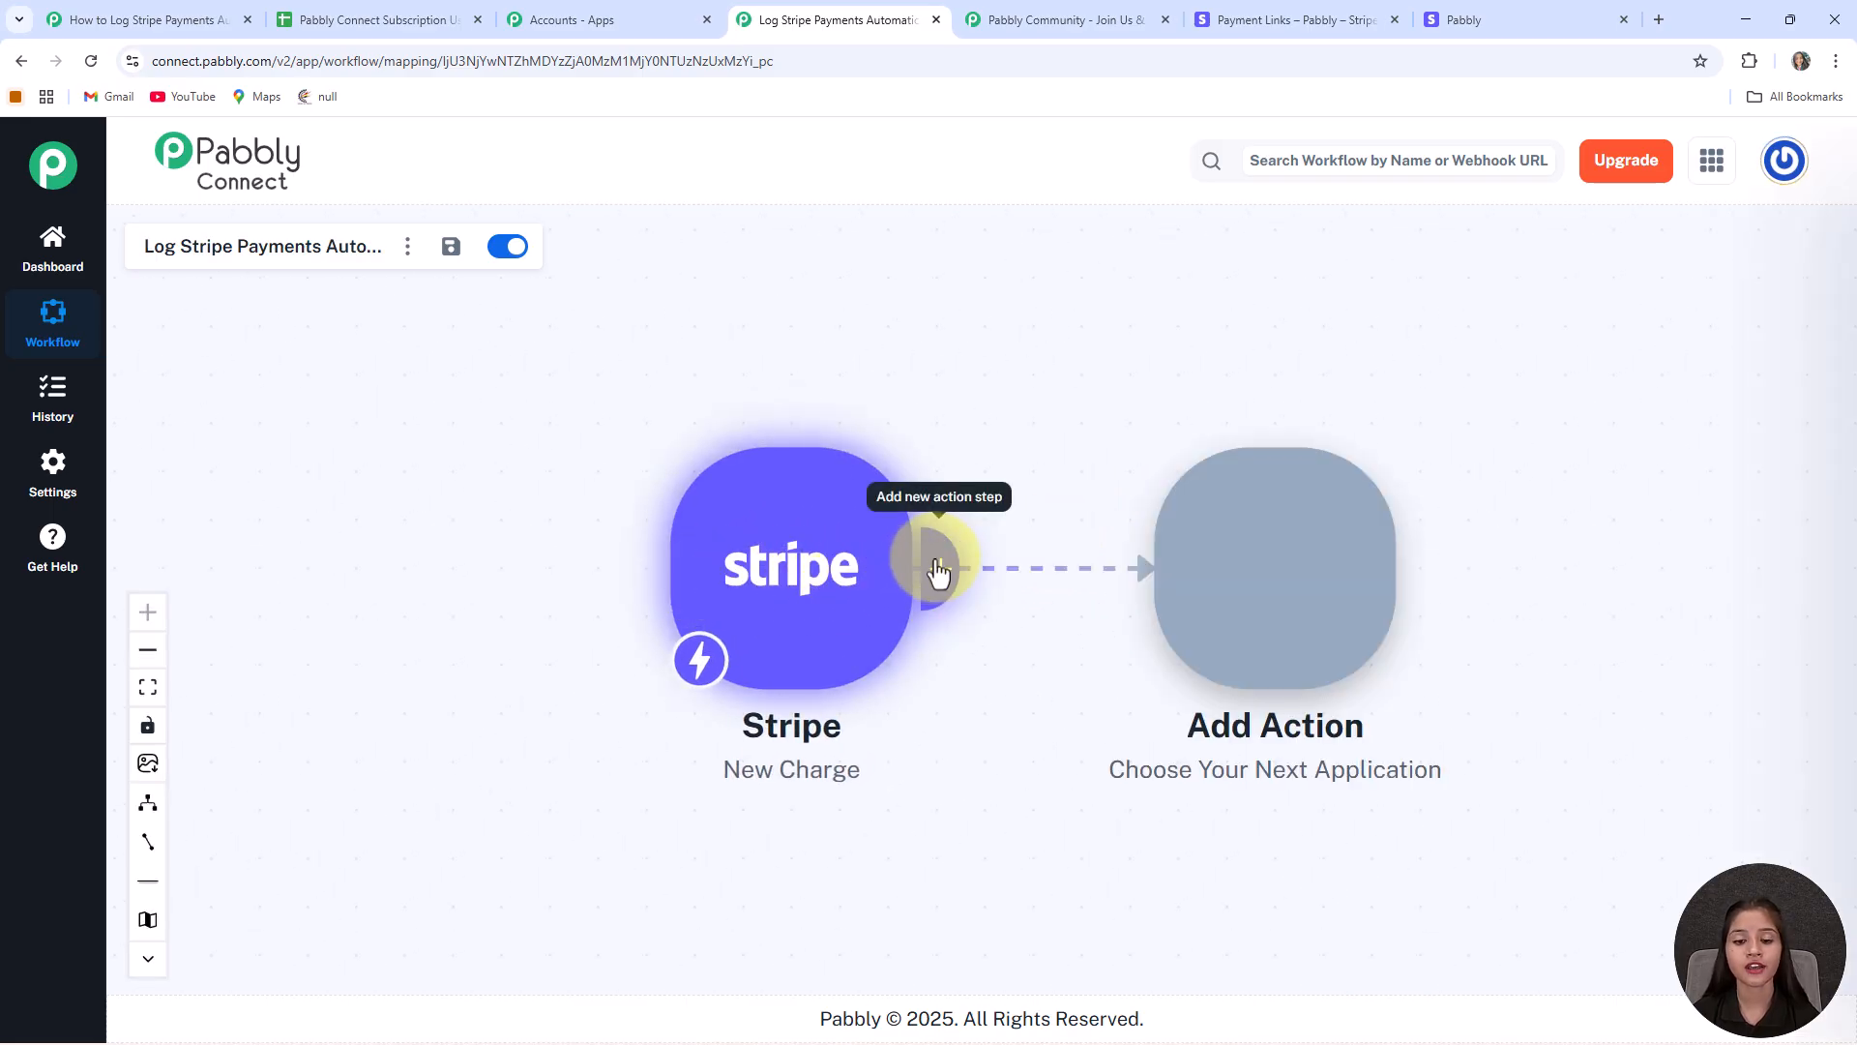
click(1086, 291)
text(num)
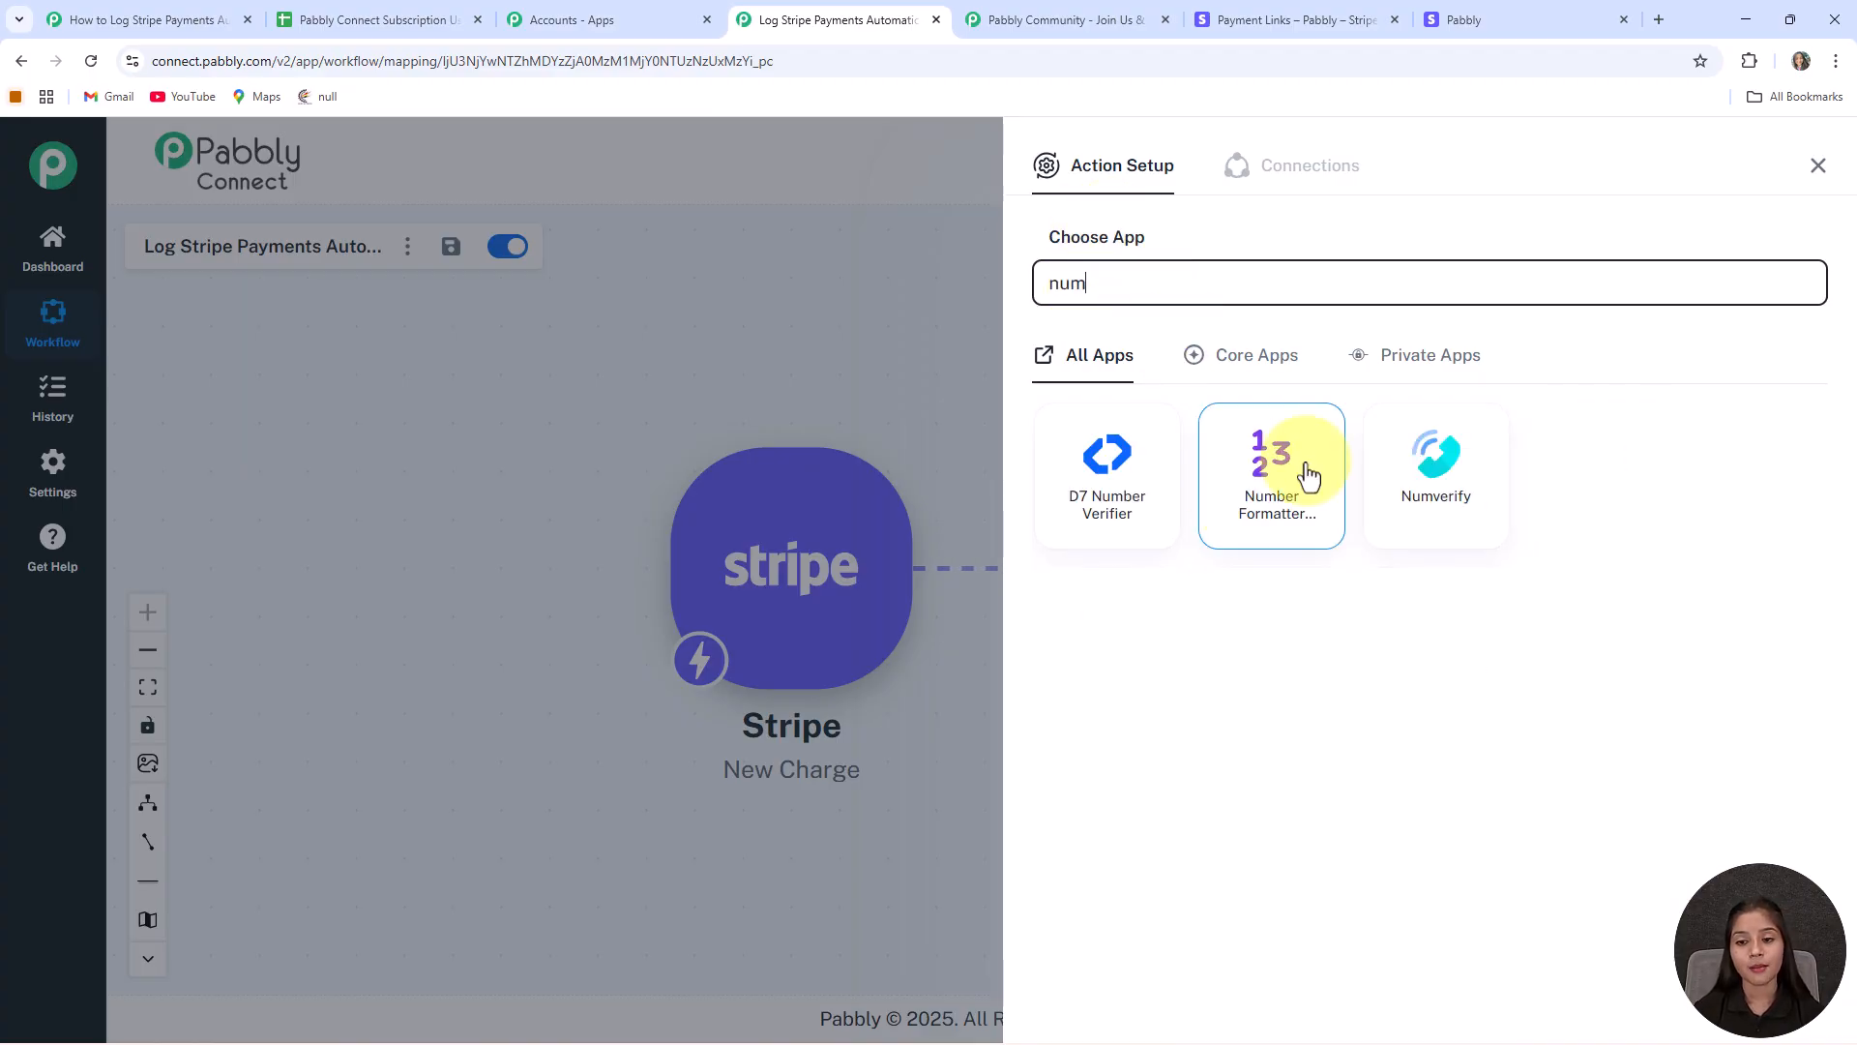
click(1306, 477)
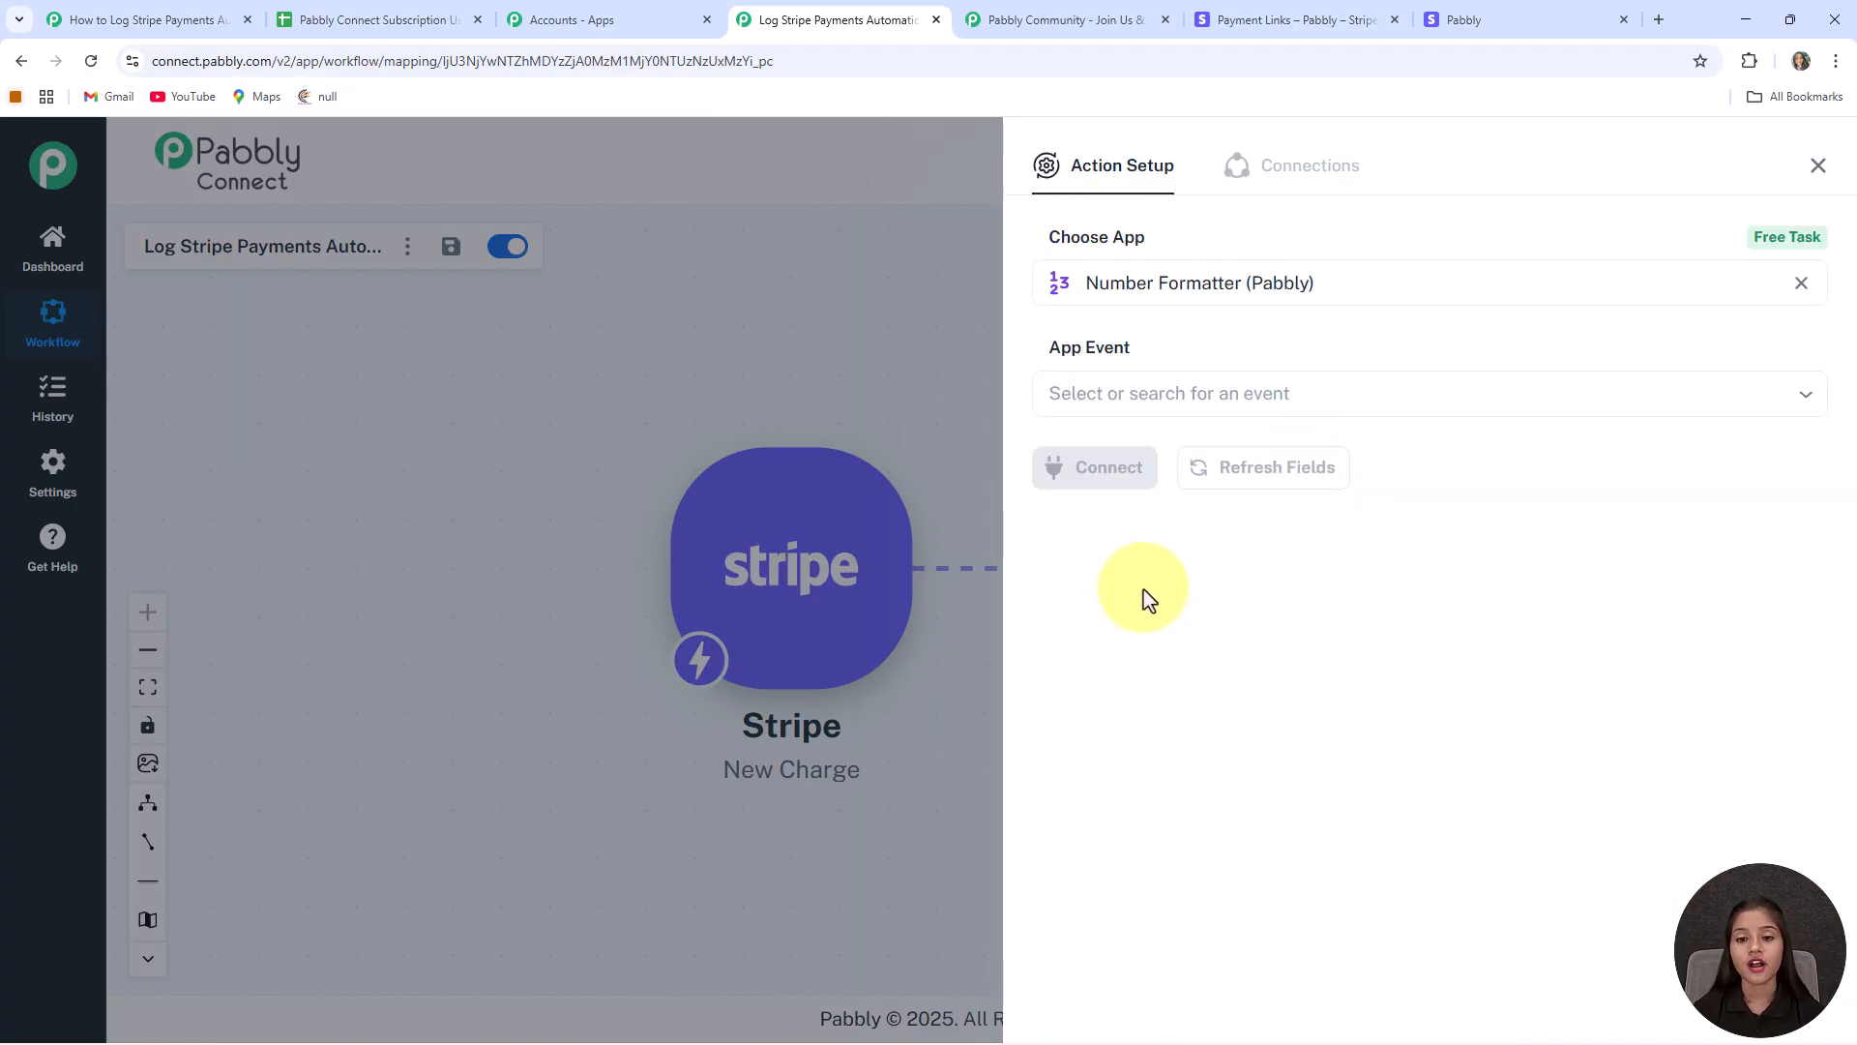
Step: Set the Number Formatter action's event to Perform Math Operation and connect it
click(1221, 396)
click(1173, 682)
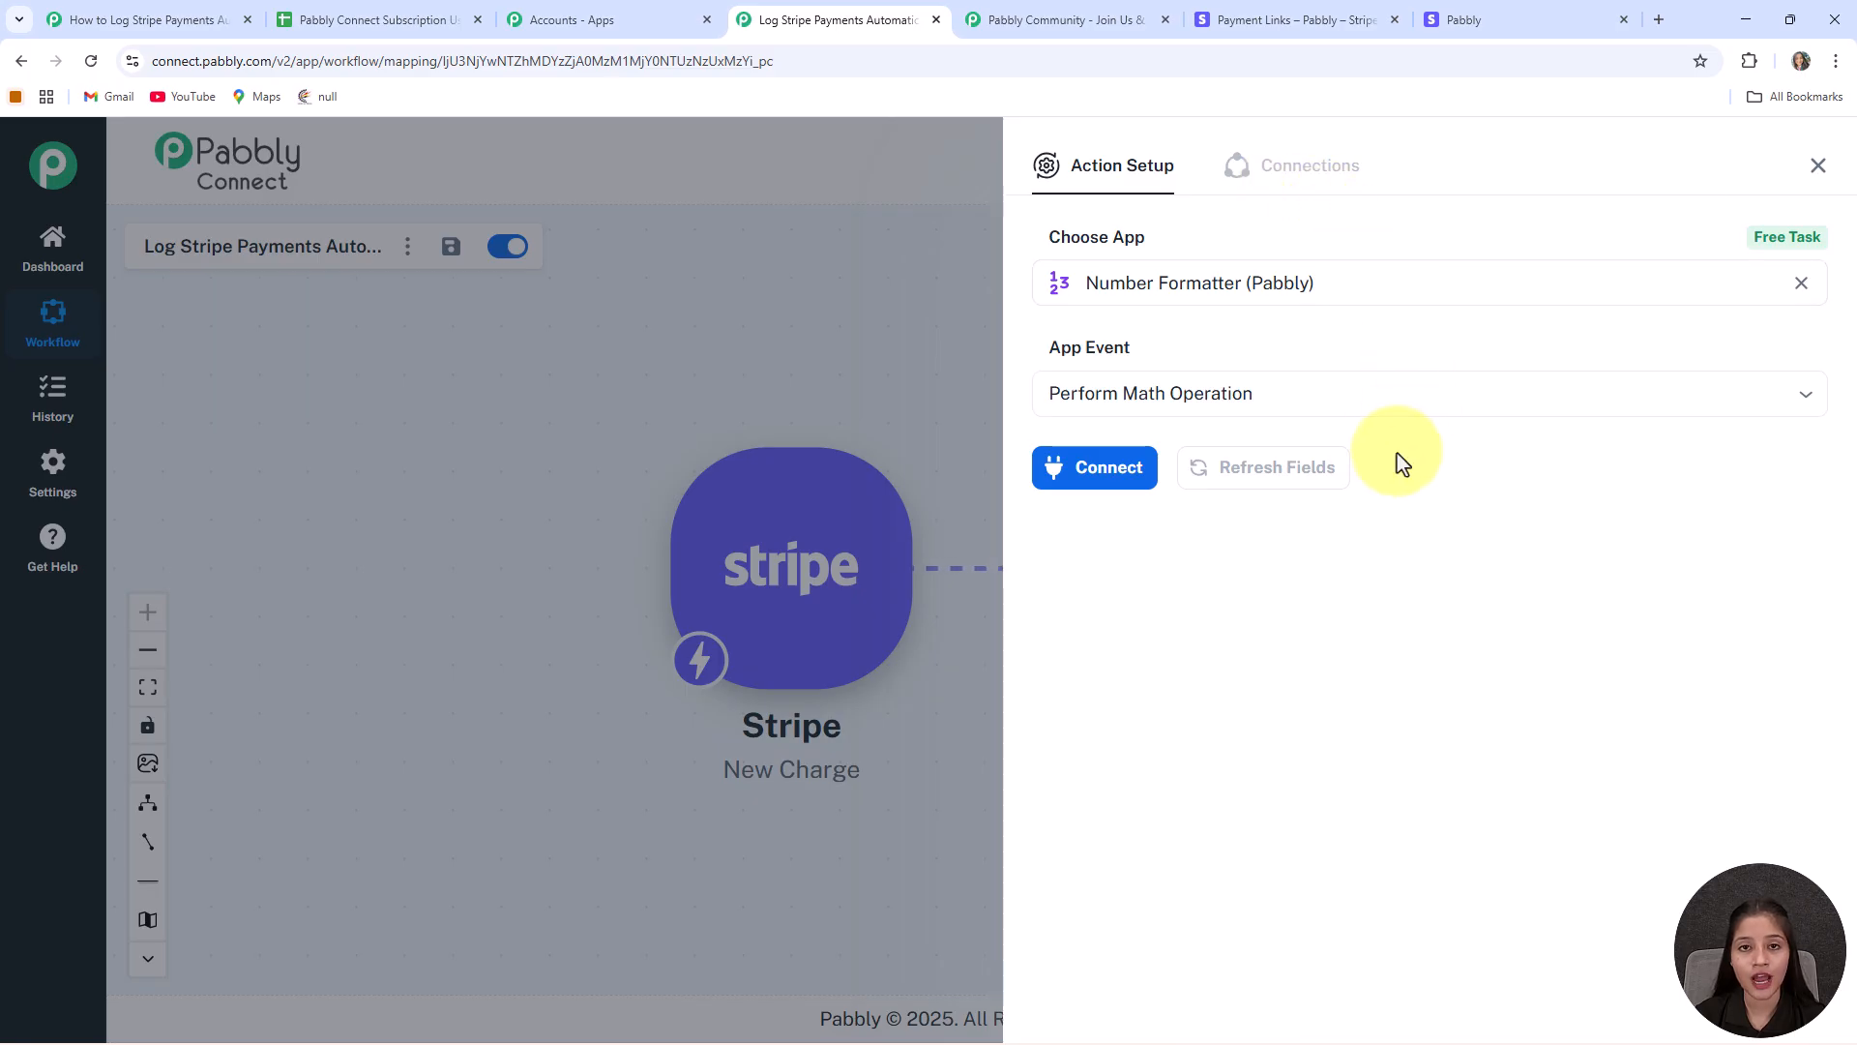
click(1086, 469)
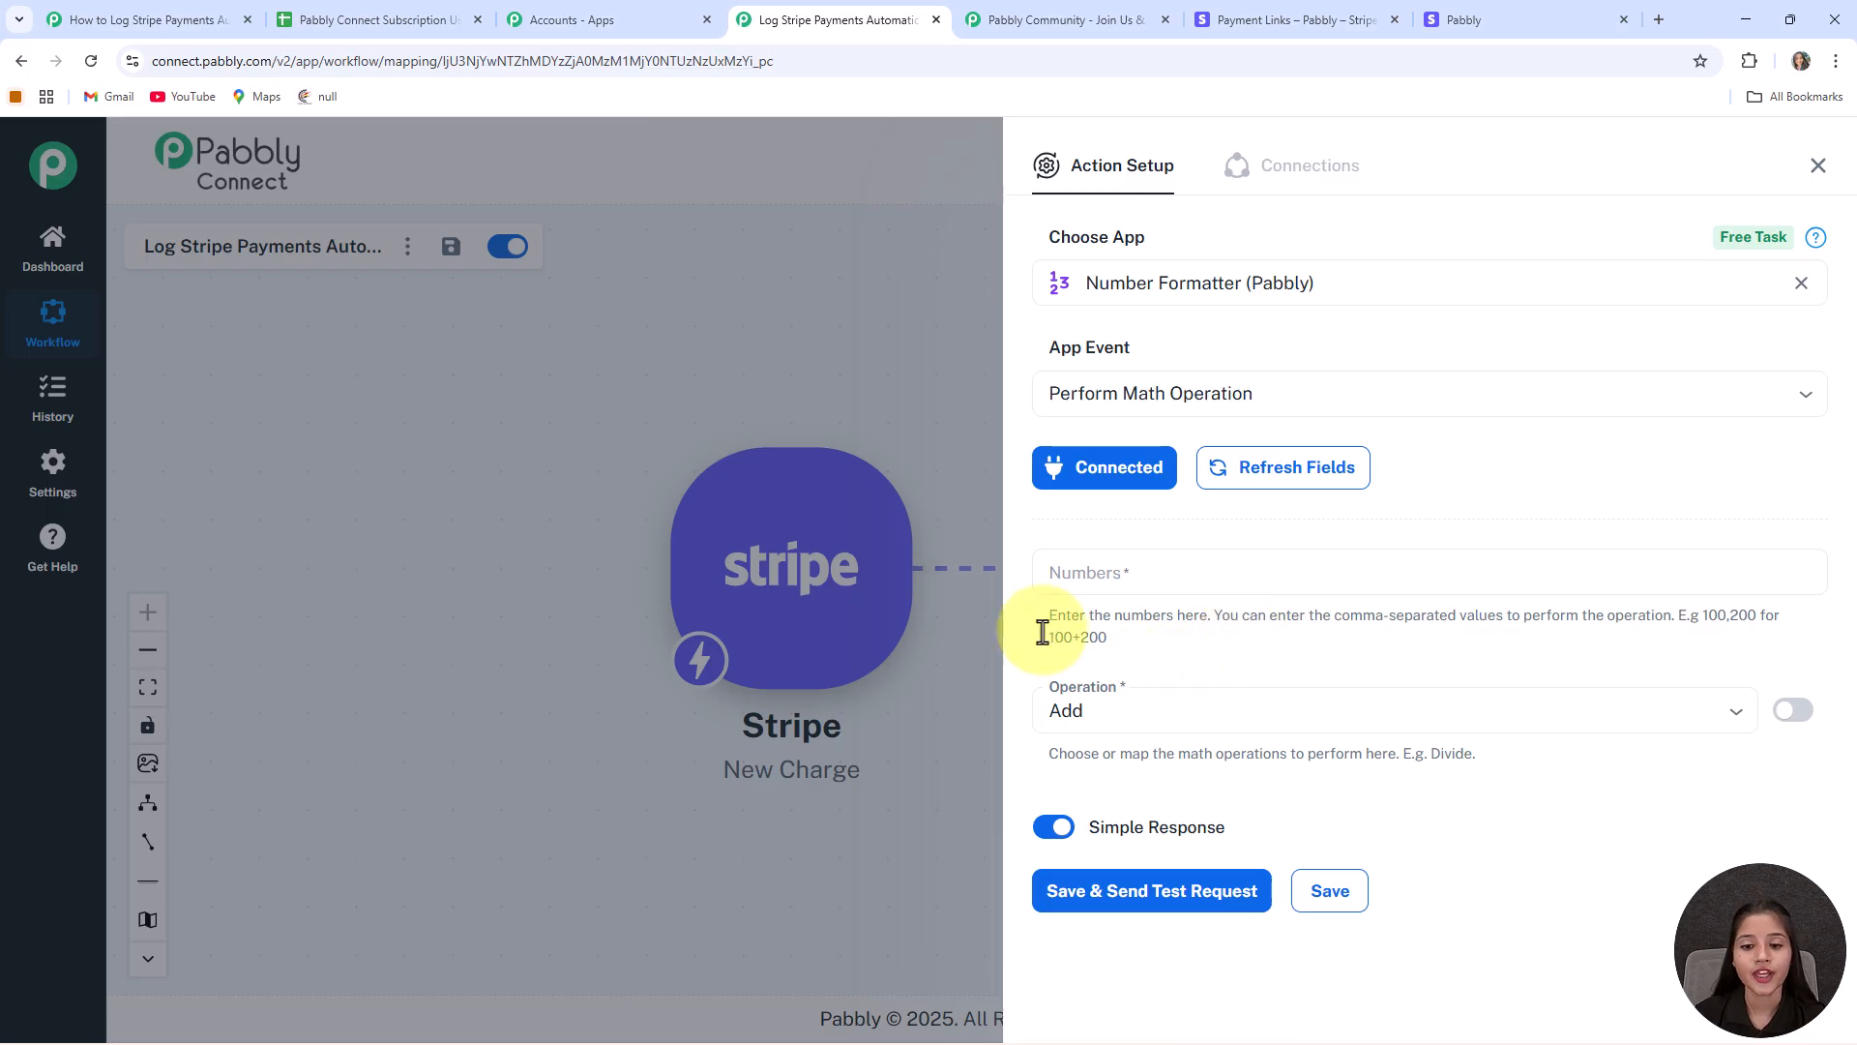
Step: Set the math operation's numbers to the mapped Stripe data object amount followed by ",100"
click(1070, 565)
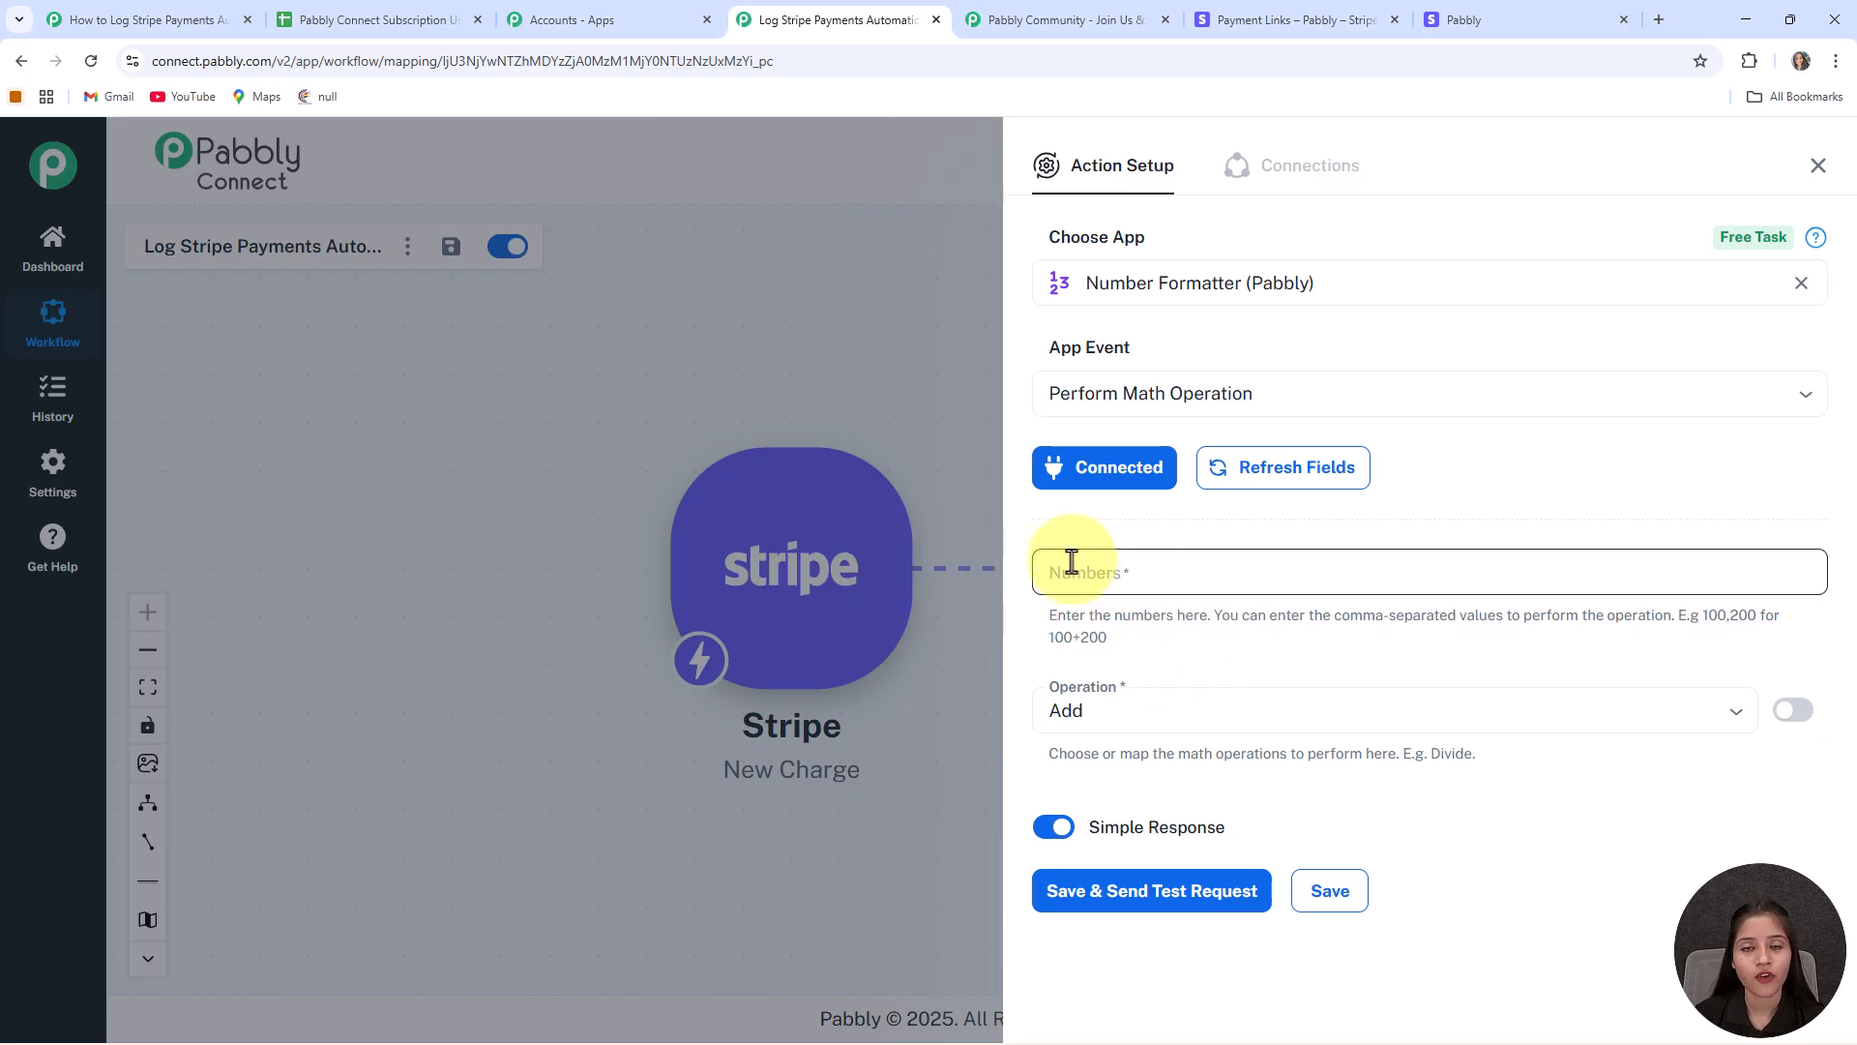
click(1122, 576)
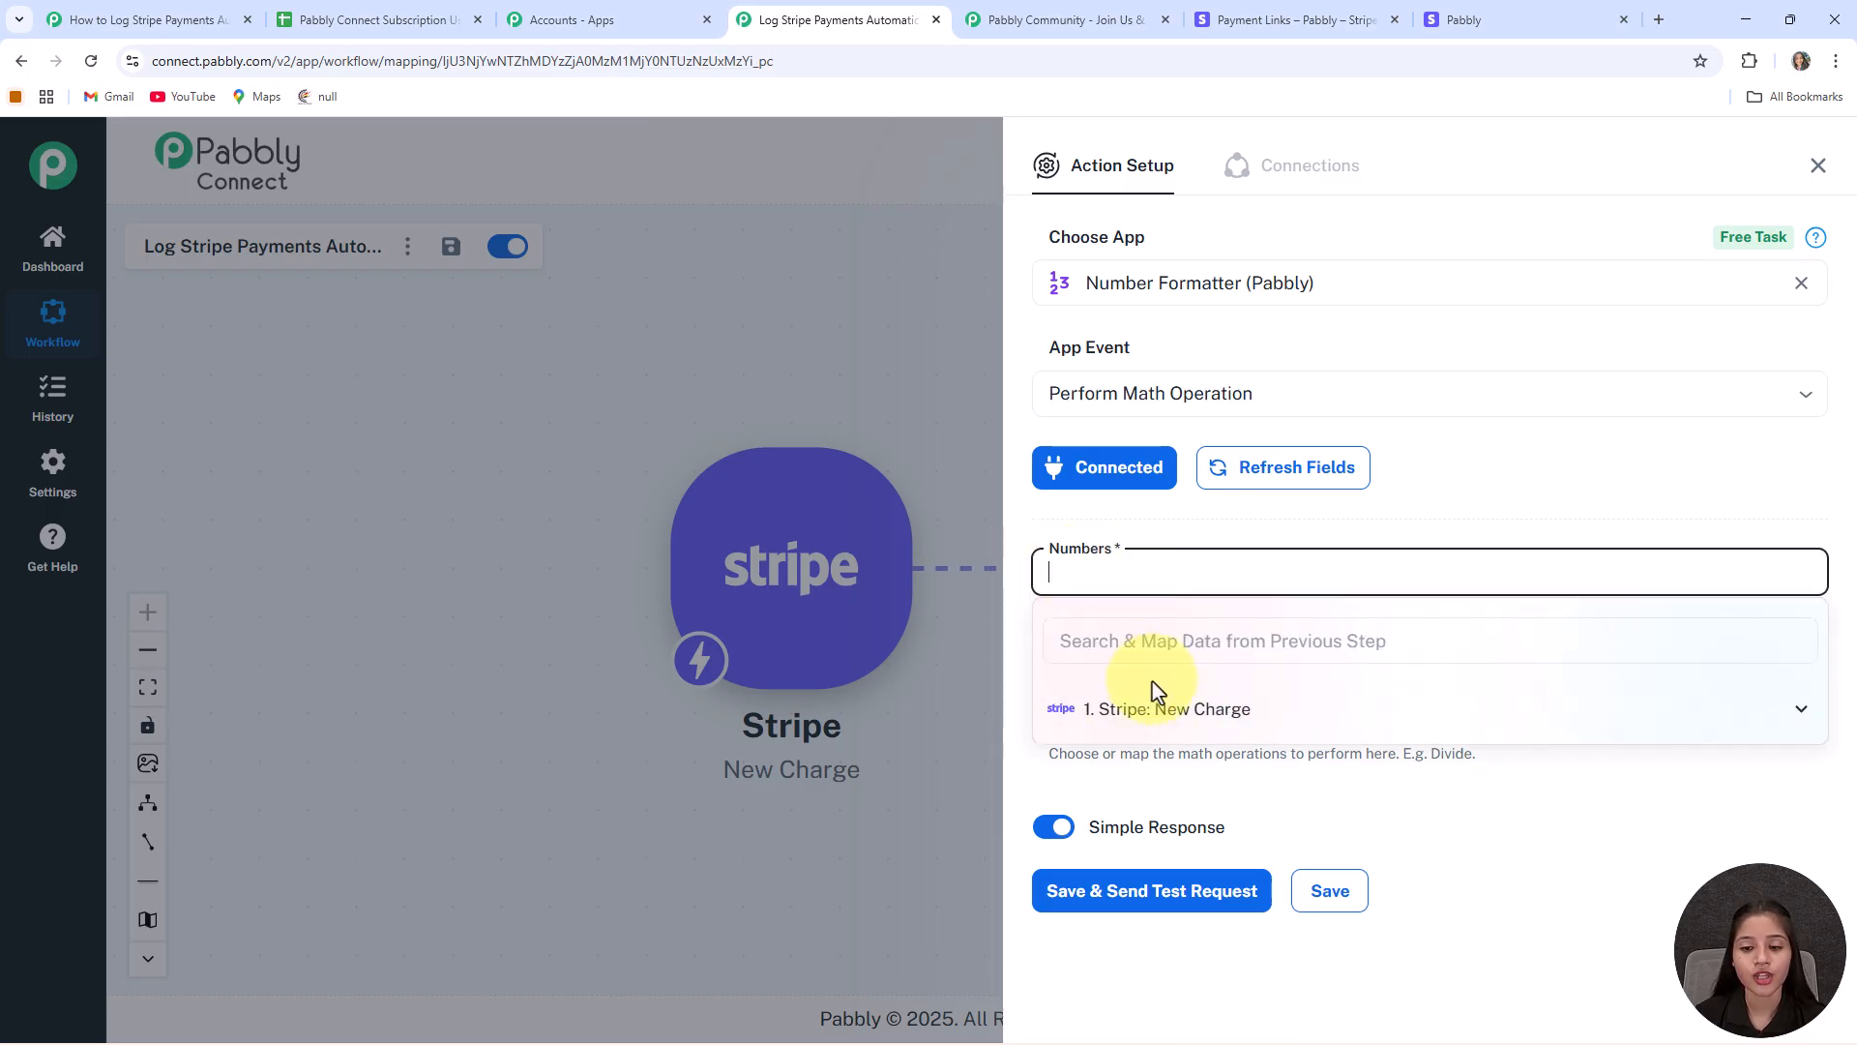
click(1172, 643)
text(amount: 1999900)
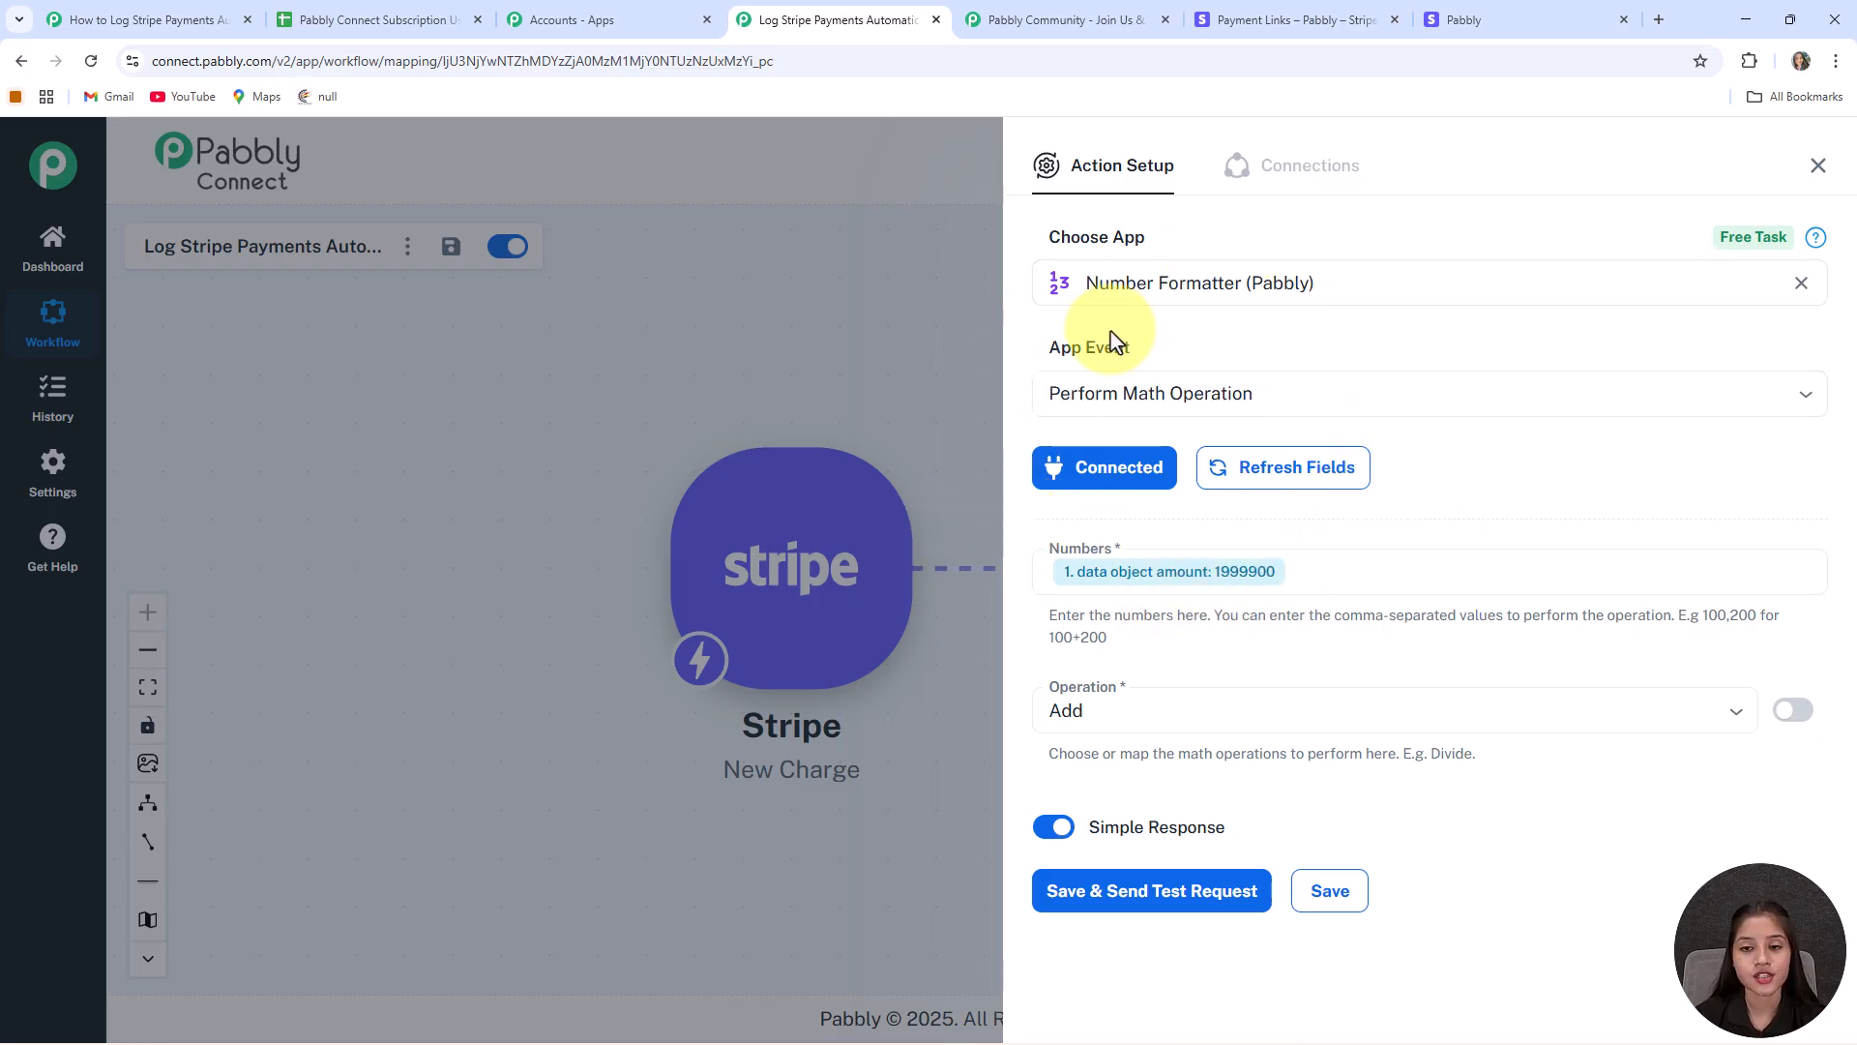
drag(1051, 619, 1095, 635)
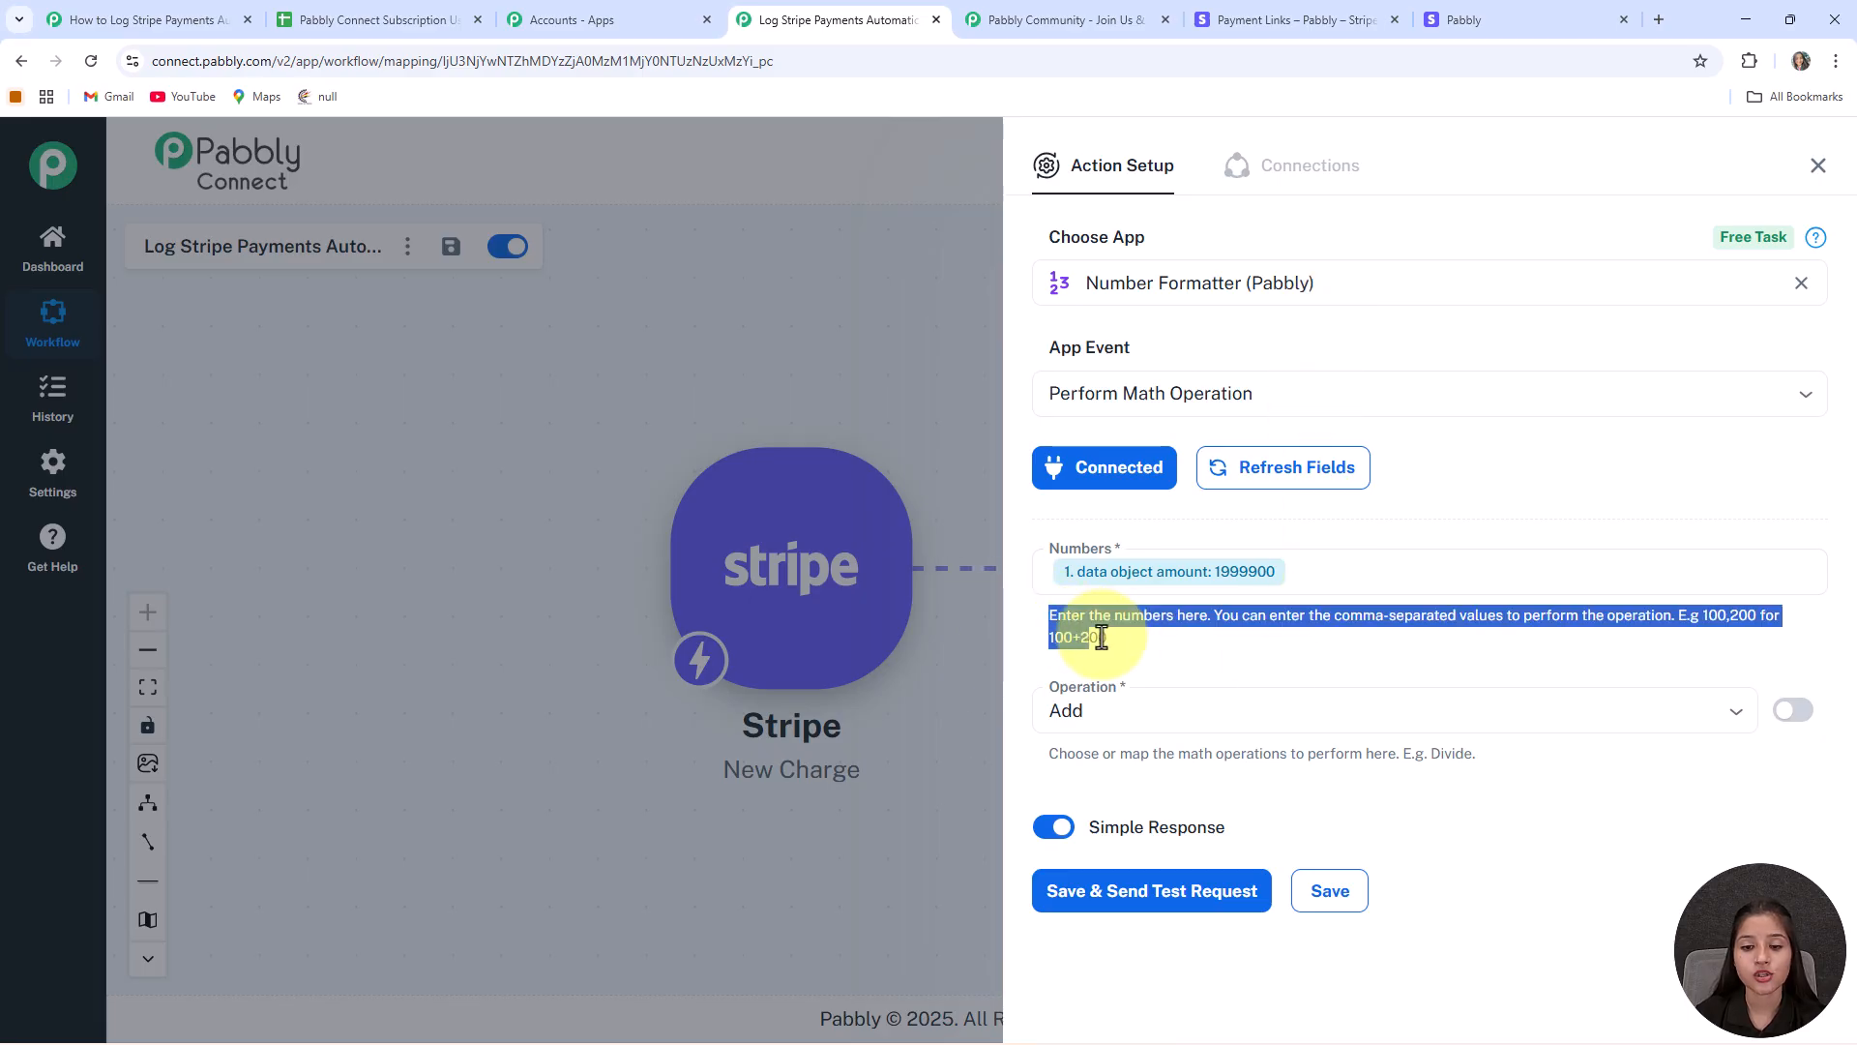
click(1127, 653)
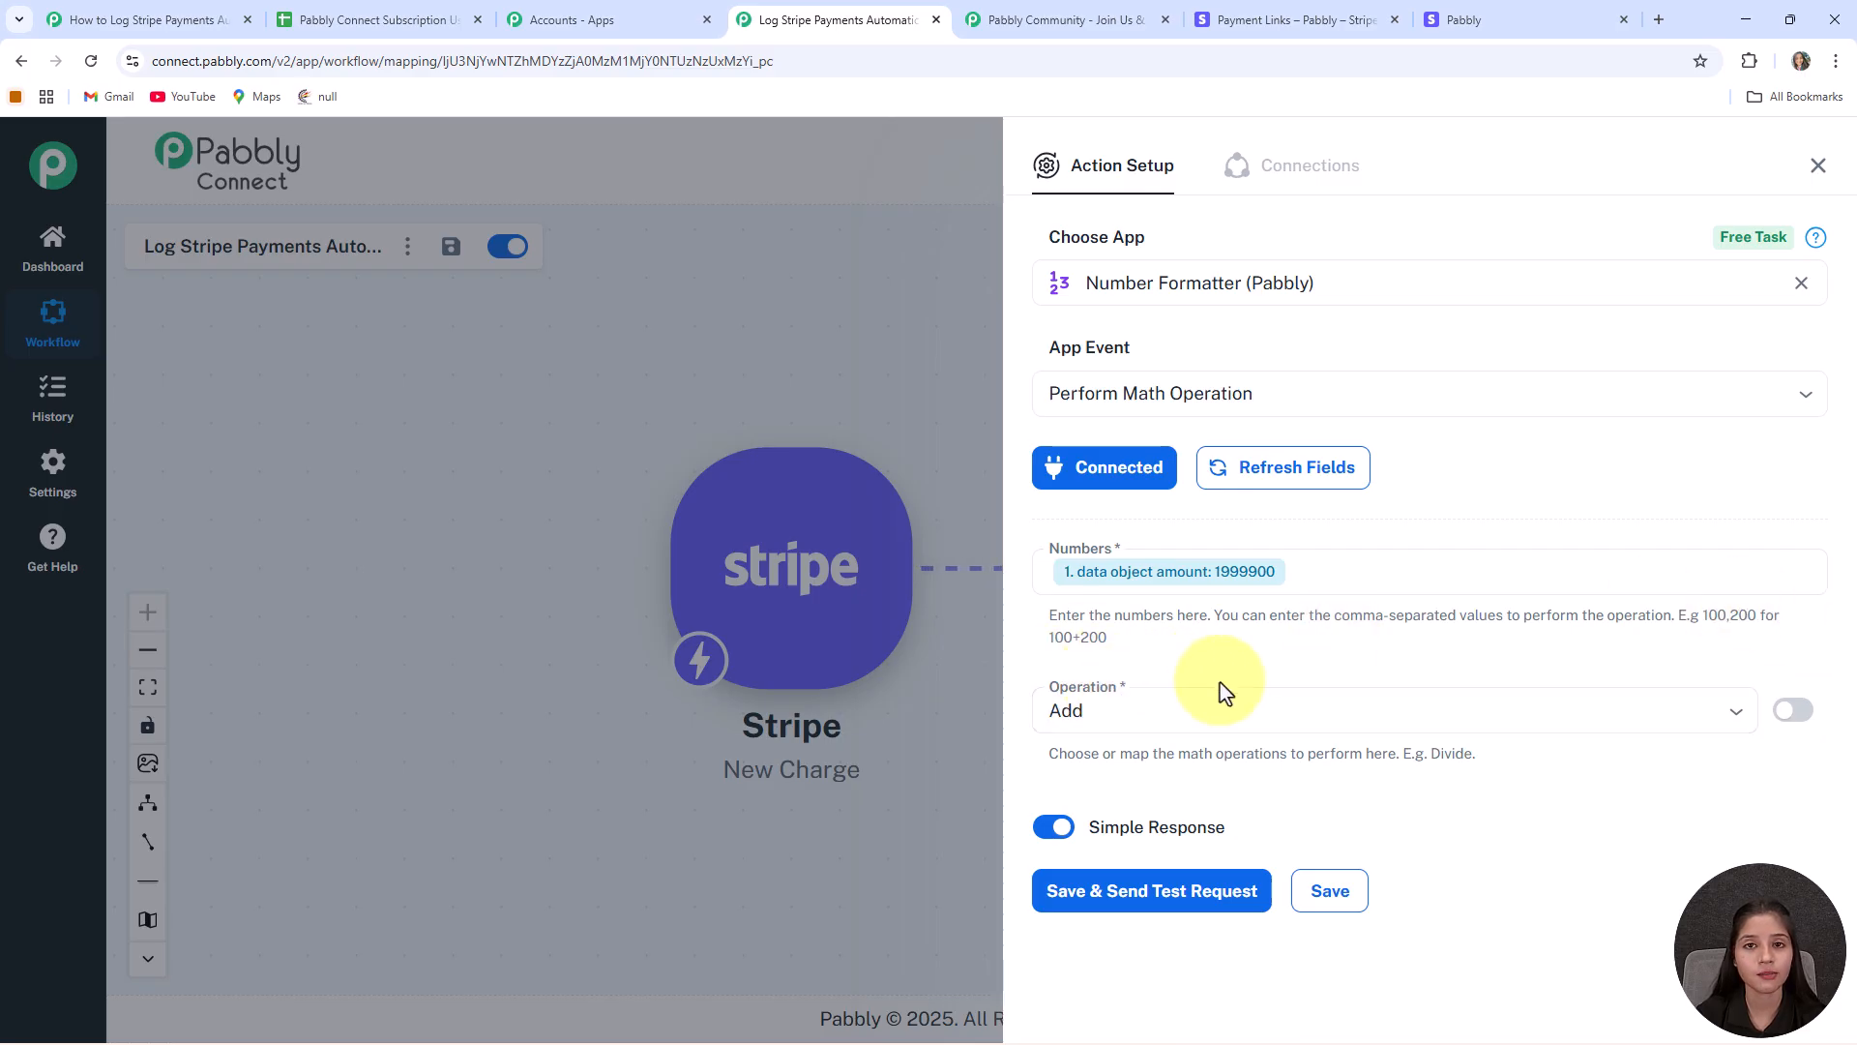
click(1316, 577)
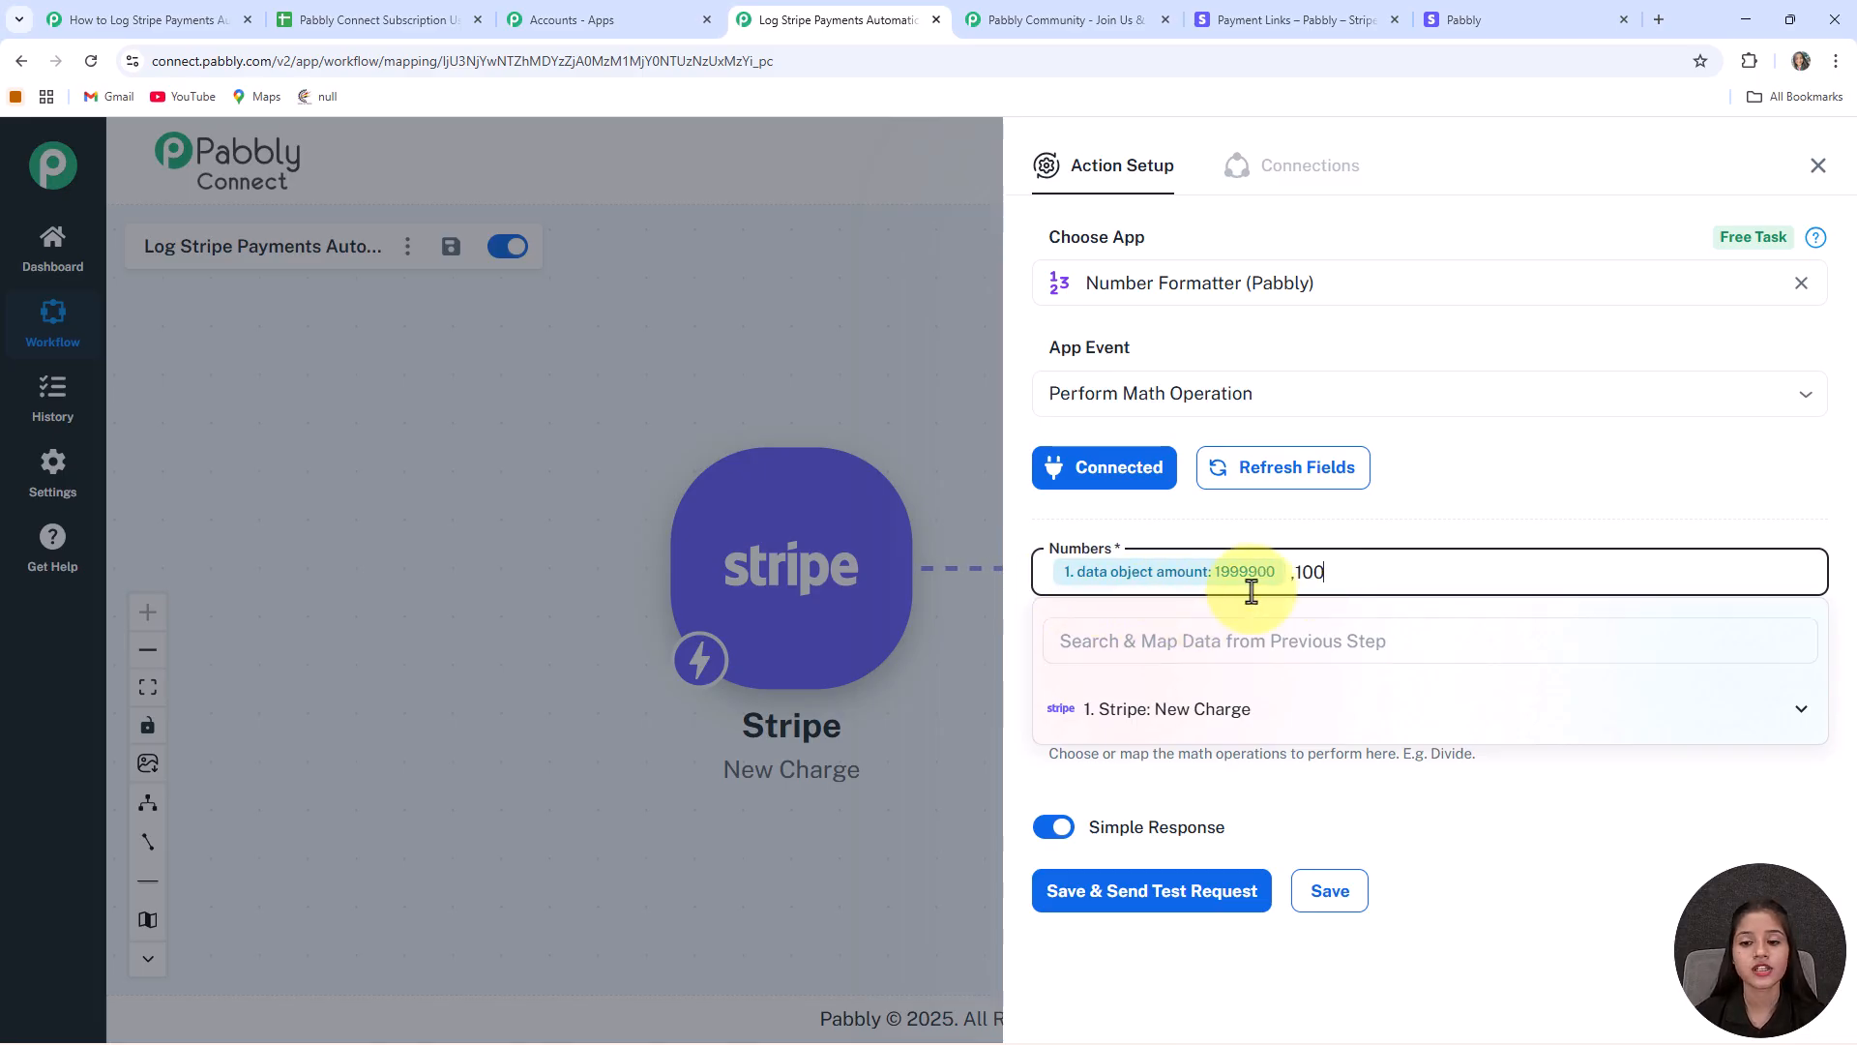
click(1452, 510)
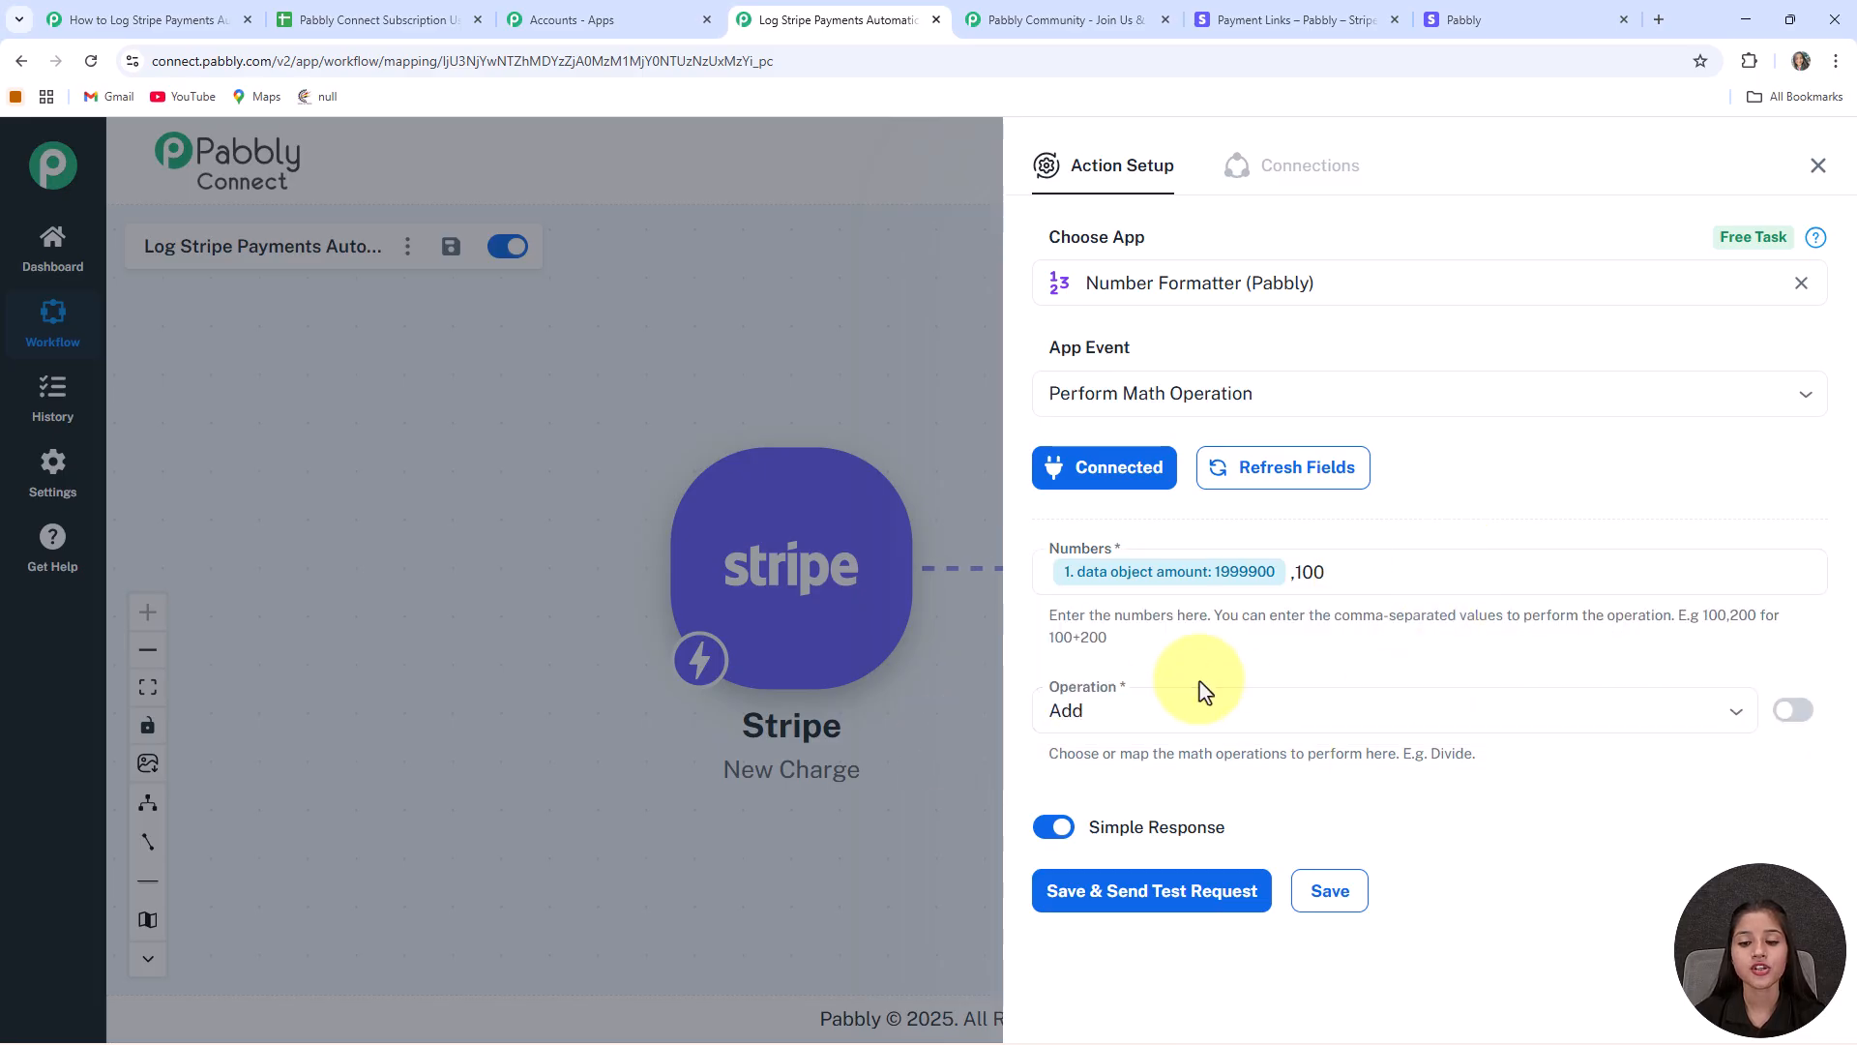
Step: Set the operation to Divide, save and send a test request, and close the Number Formatter setup
click(1188, 706)
click(1074, 898)
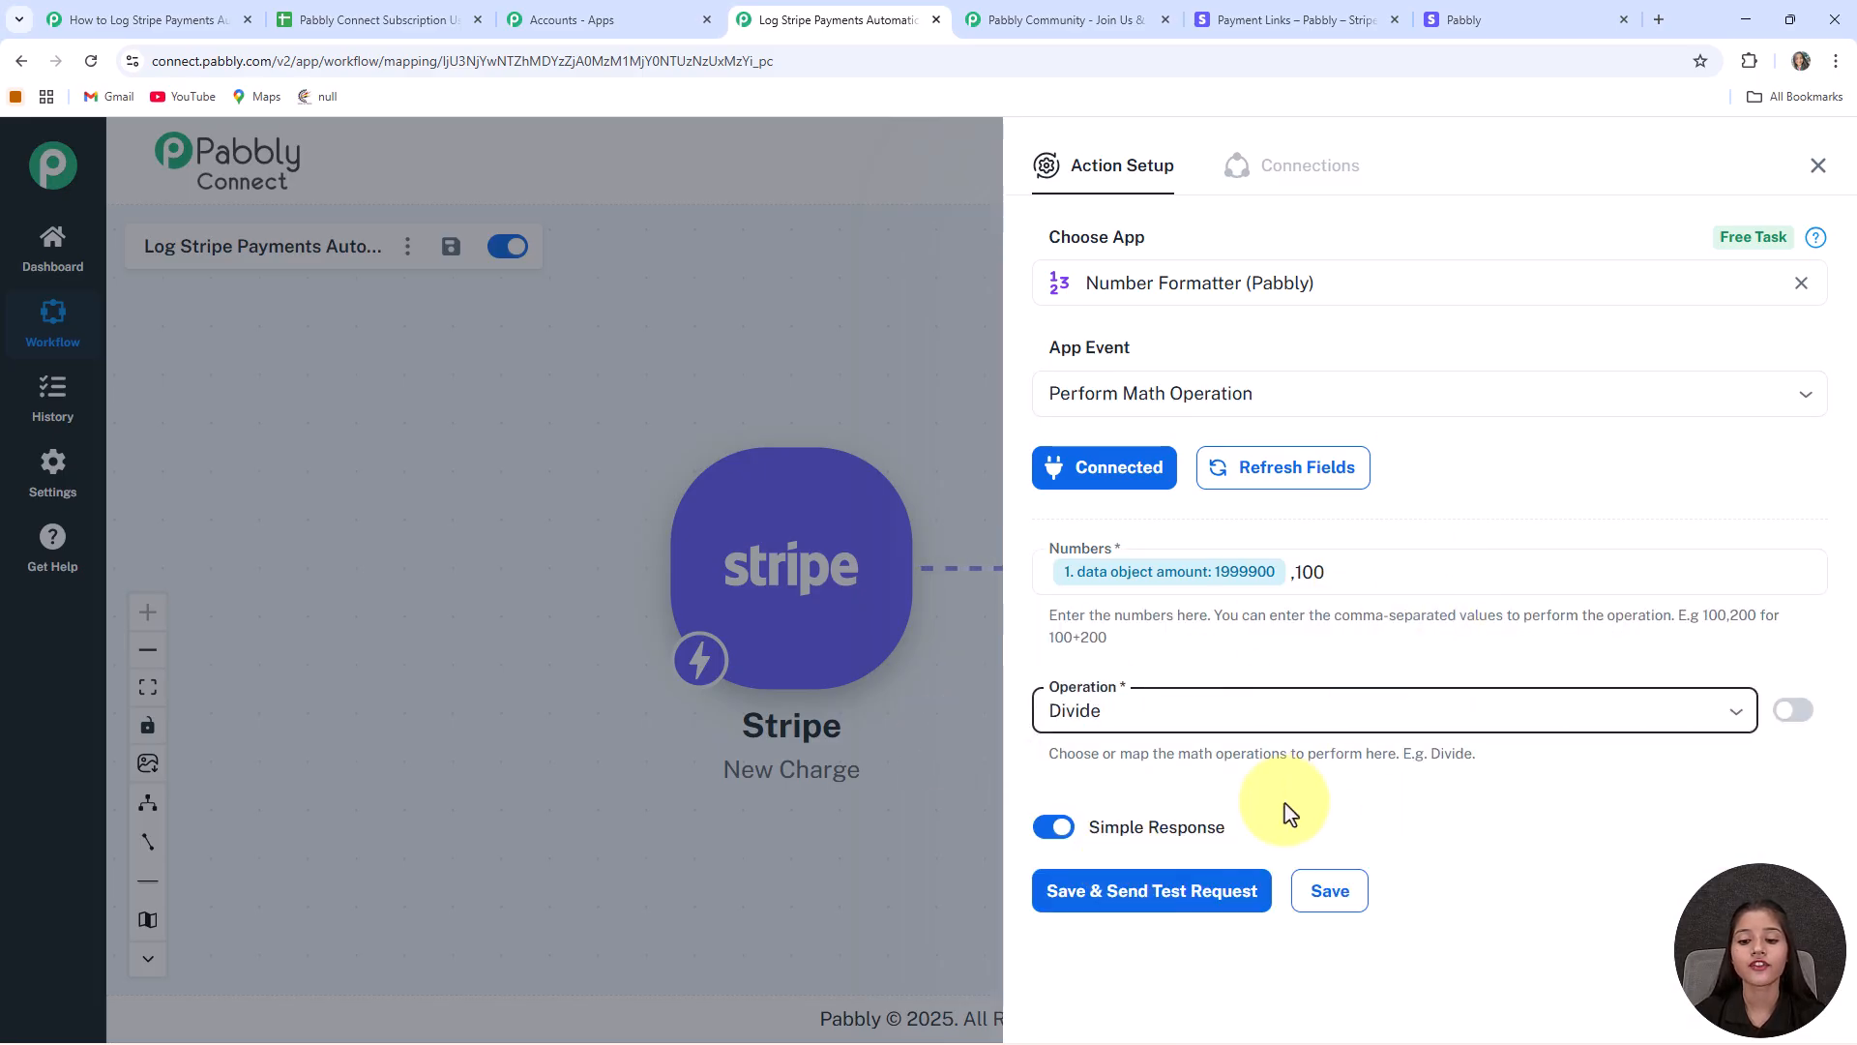
click(1109, 885)
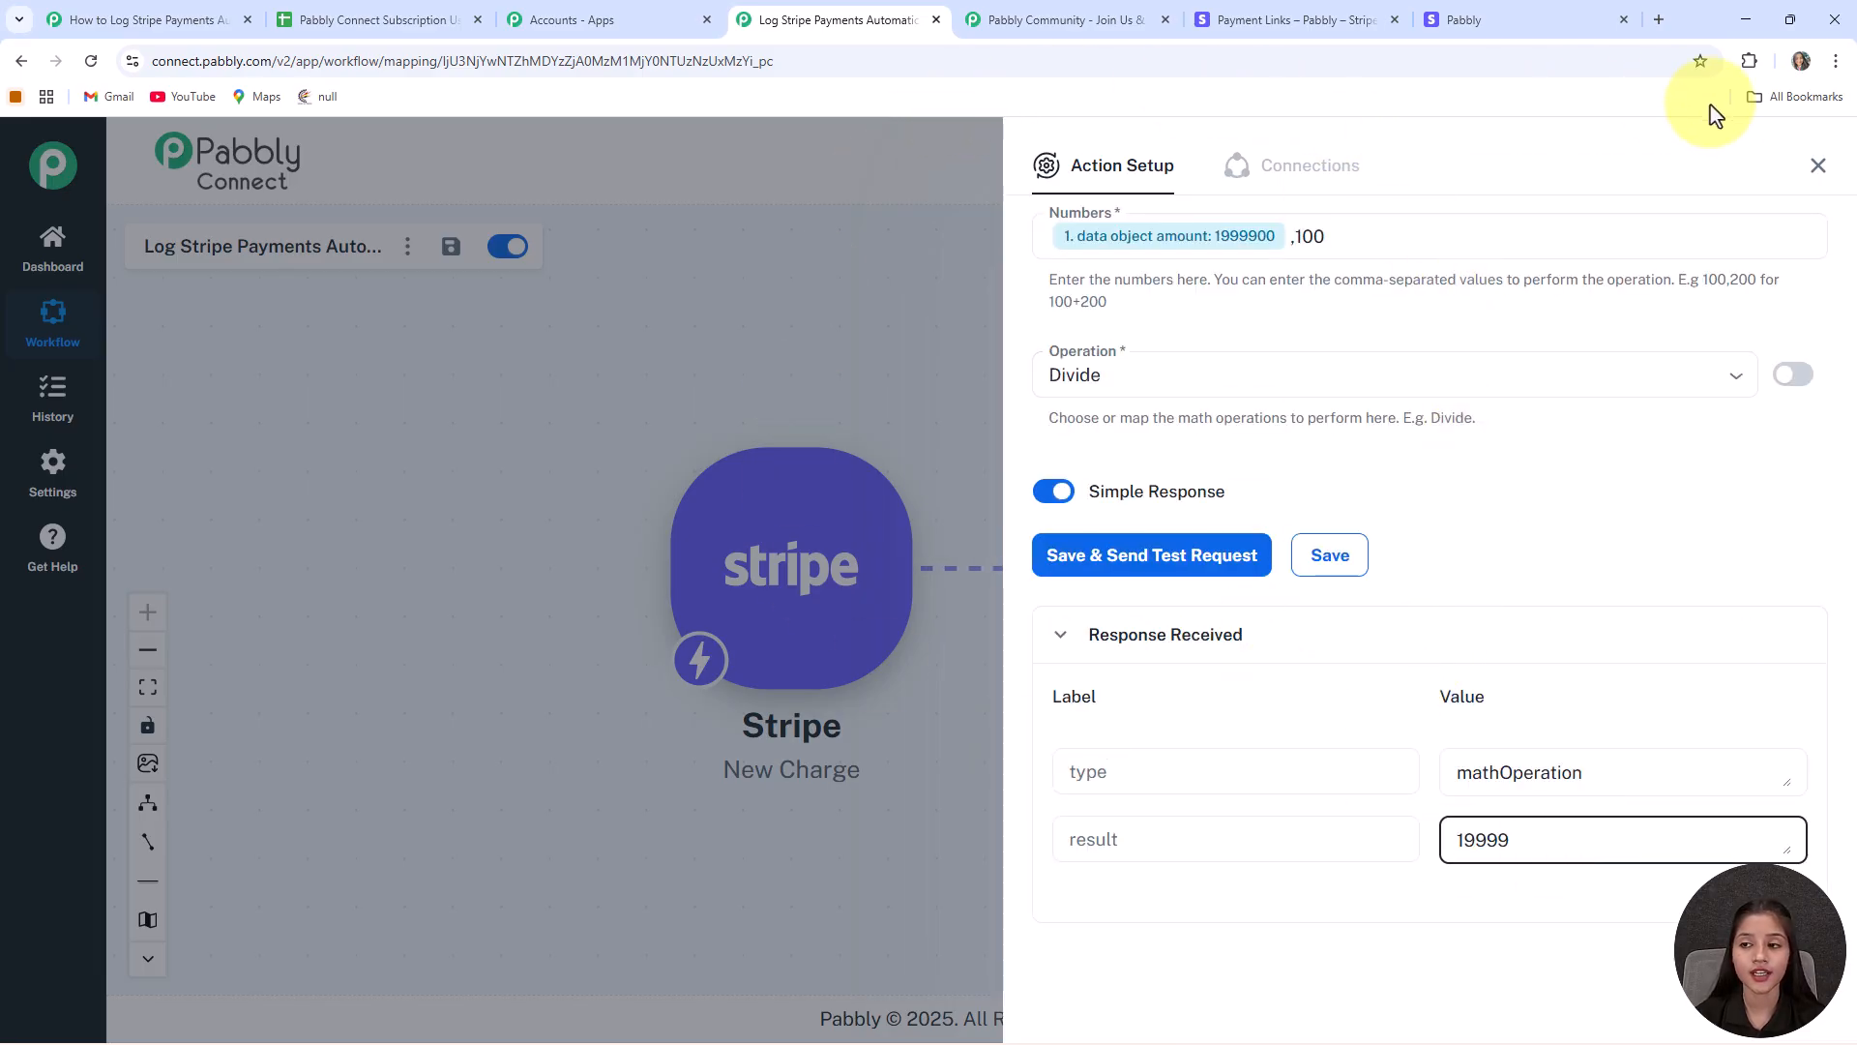
click(1817, 175)
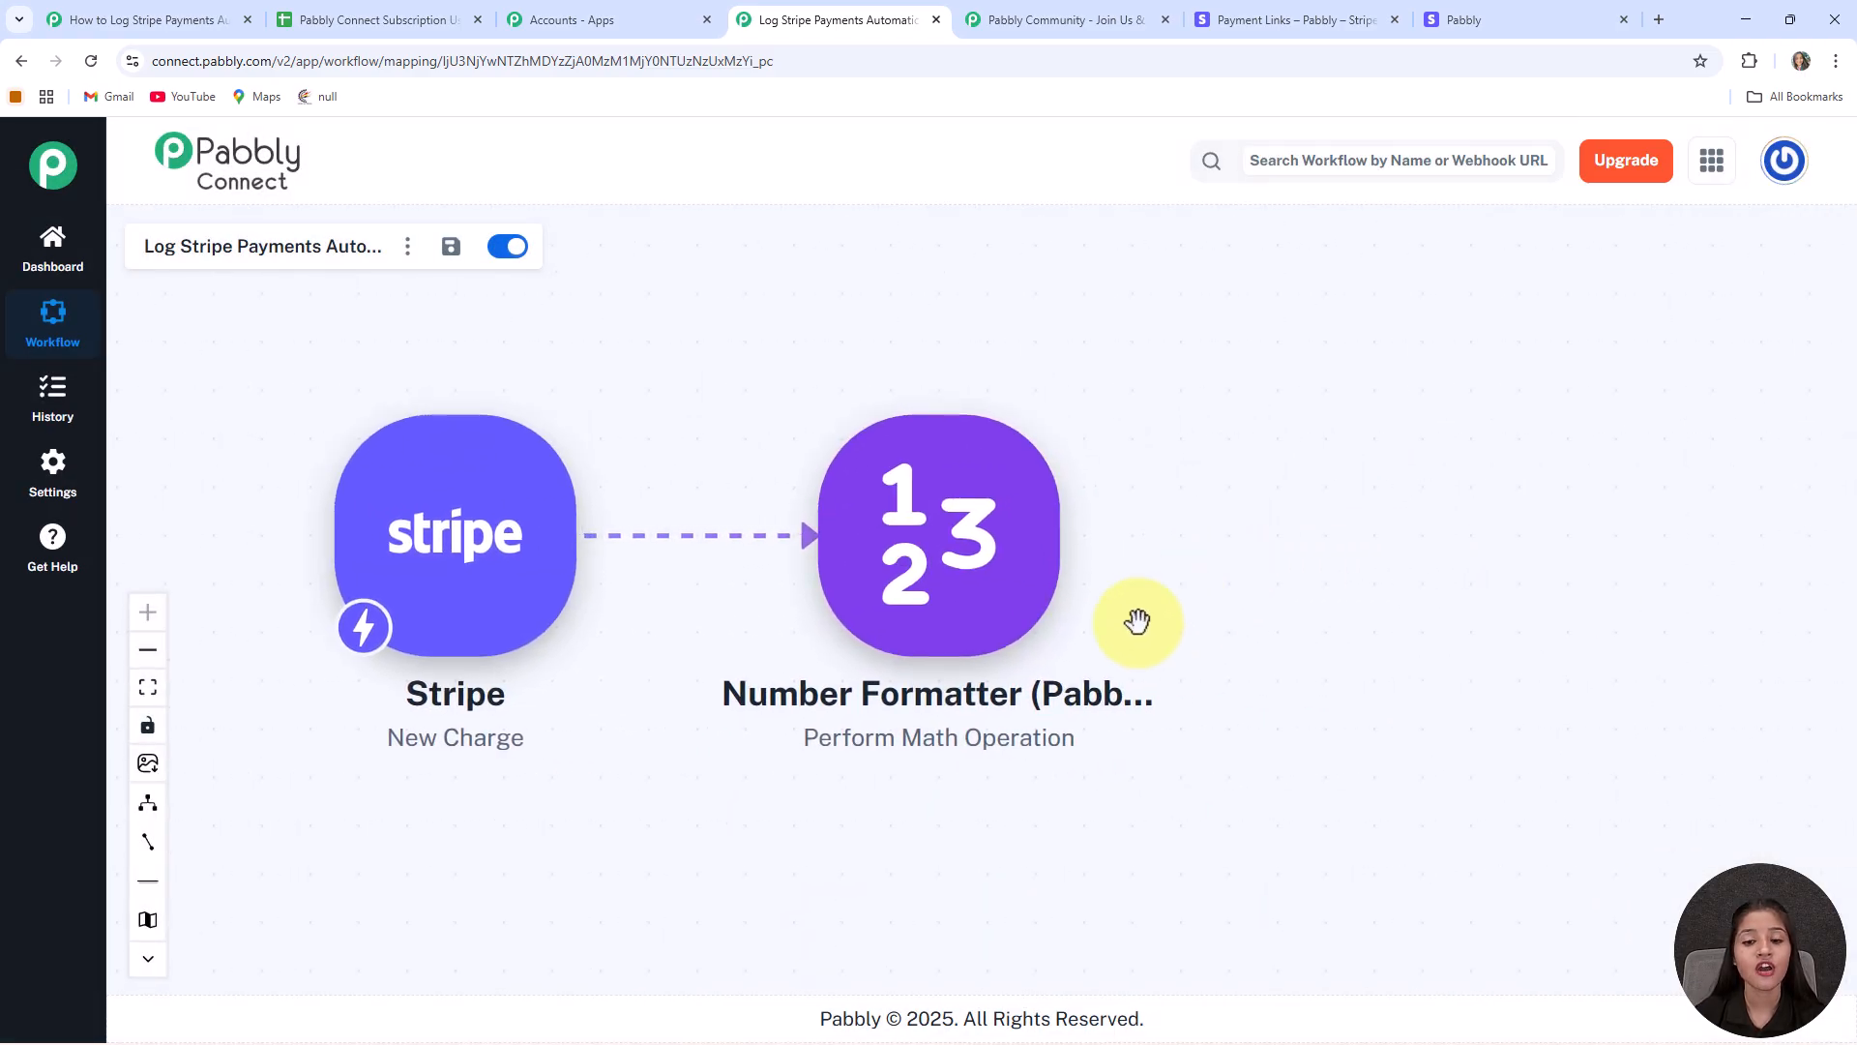
Step: Add another action step after Number Formatter using Google Sheets with the Add New Row event
click(1101, 559)
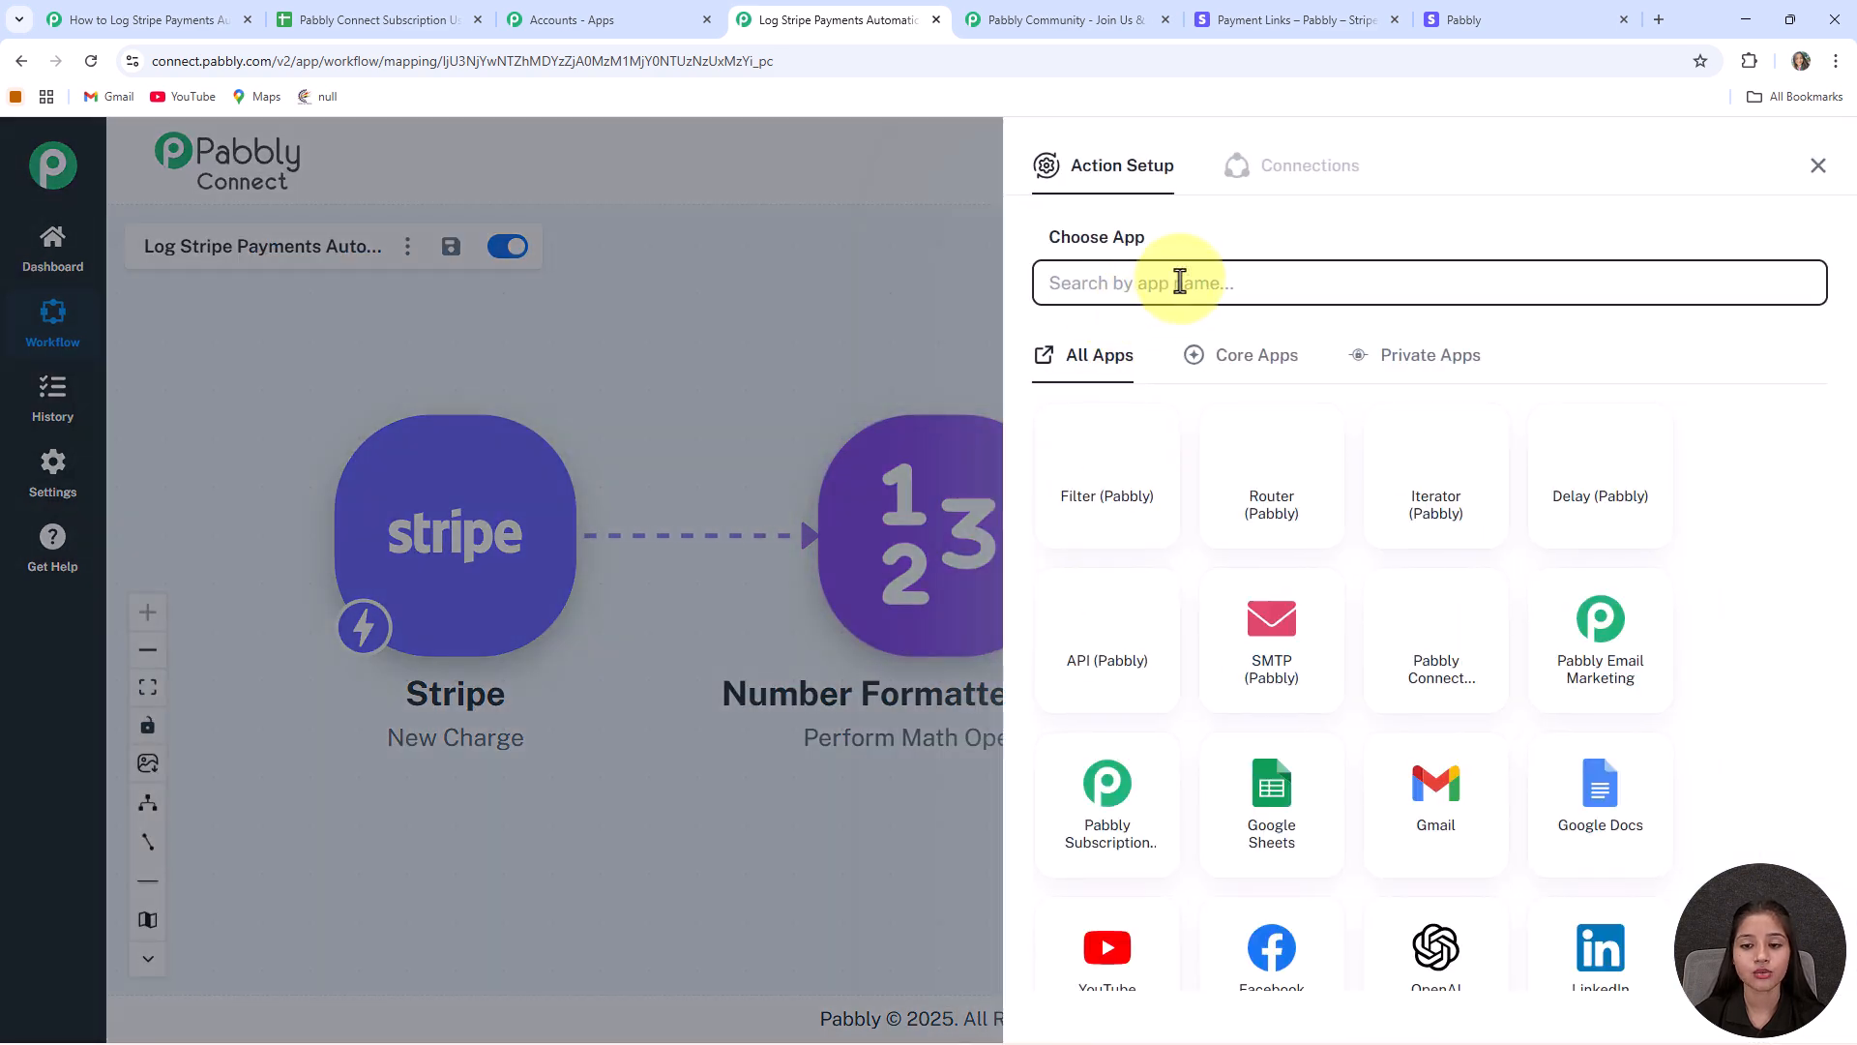
click(1272, 783)
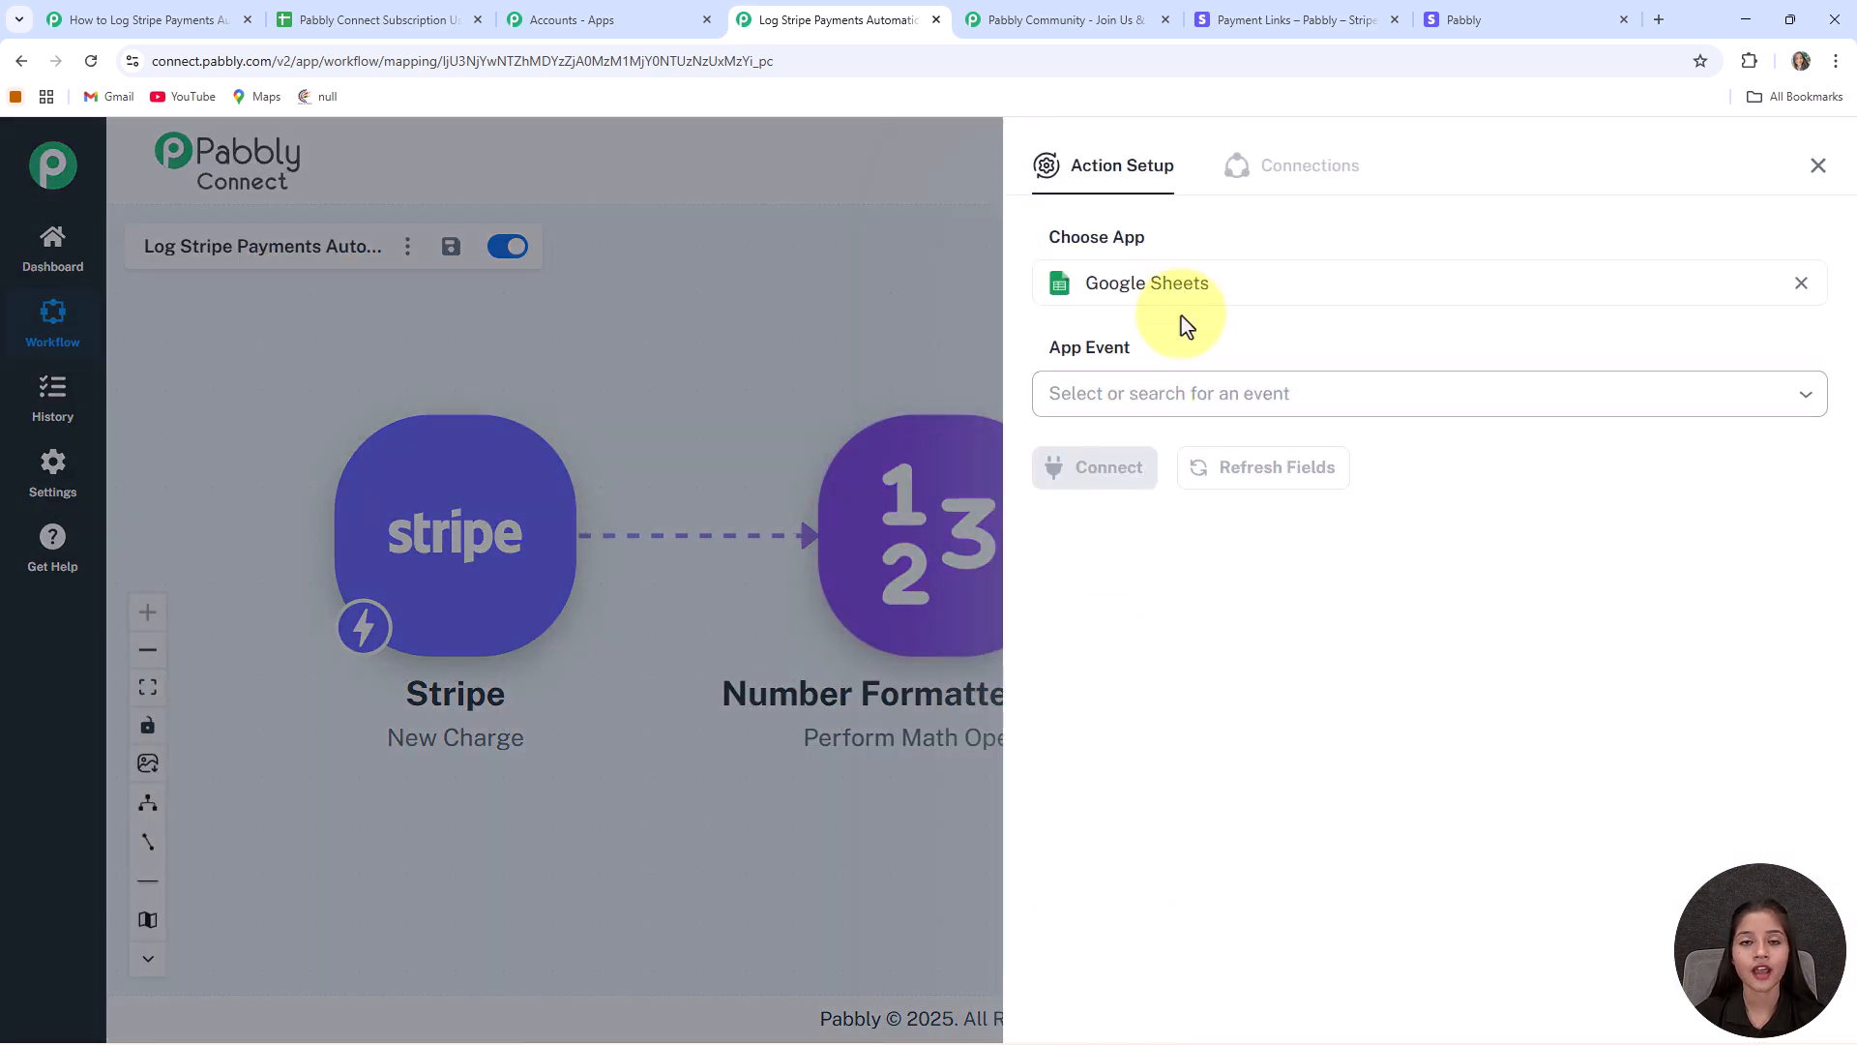
click(1127, 392)
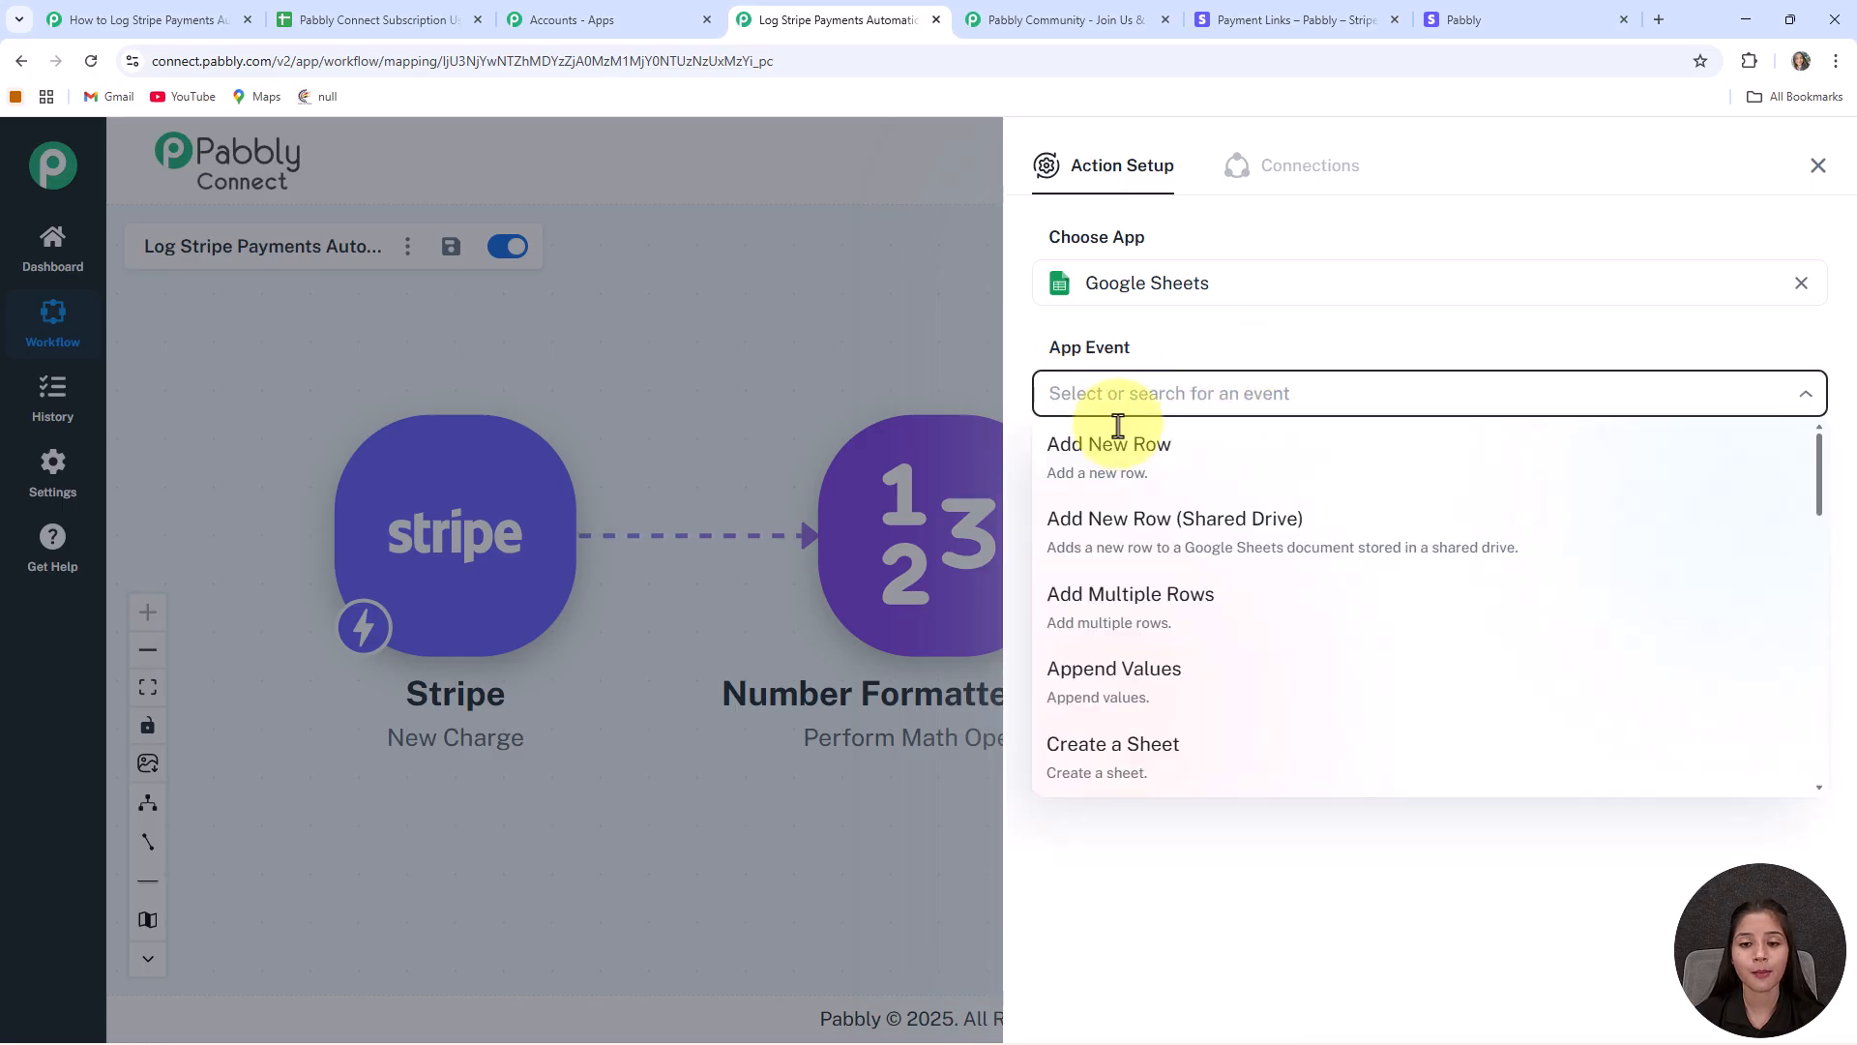
click(1109, 454)
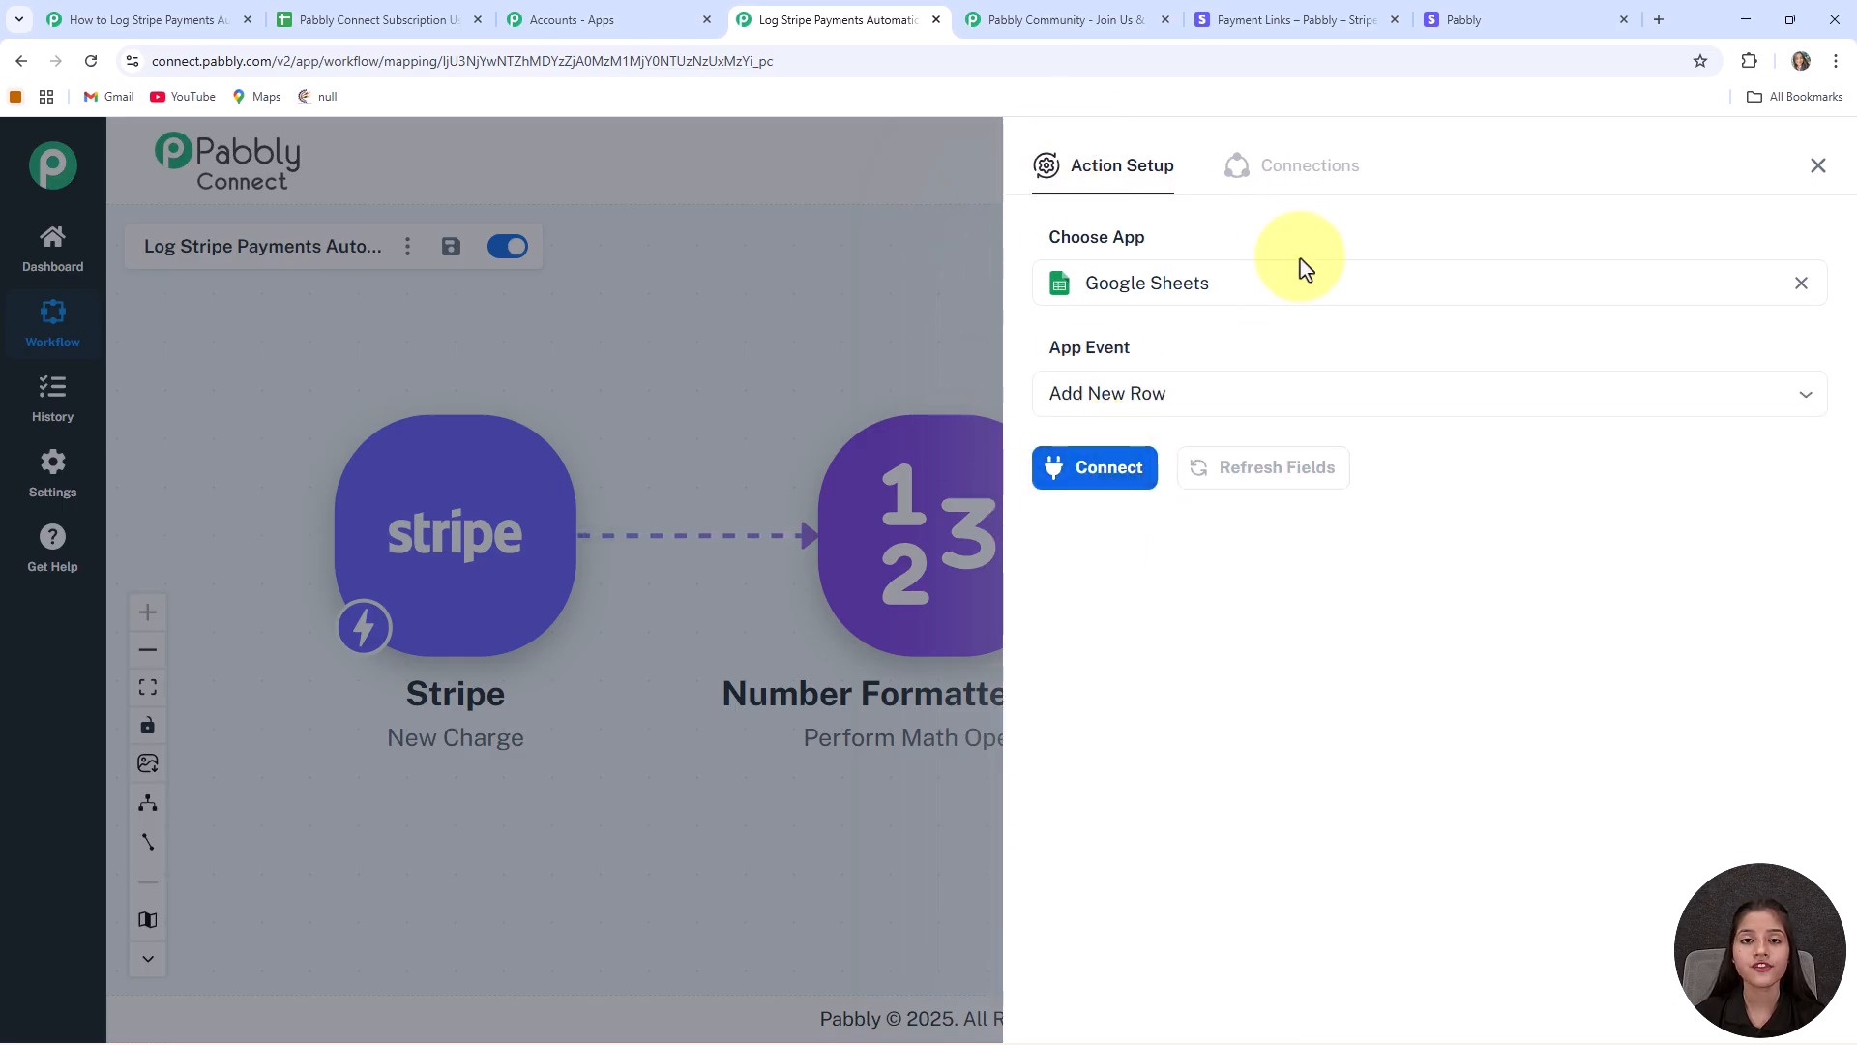
Step: Connect the Google Sheets action with the existing connection Google Sheets #5 and save it
click(1109, 468)
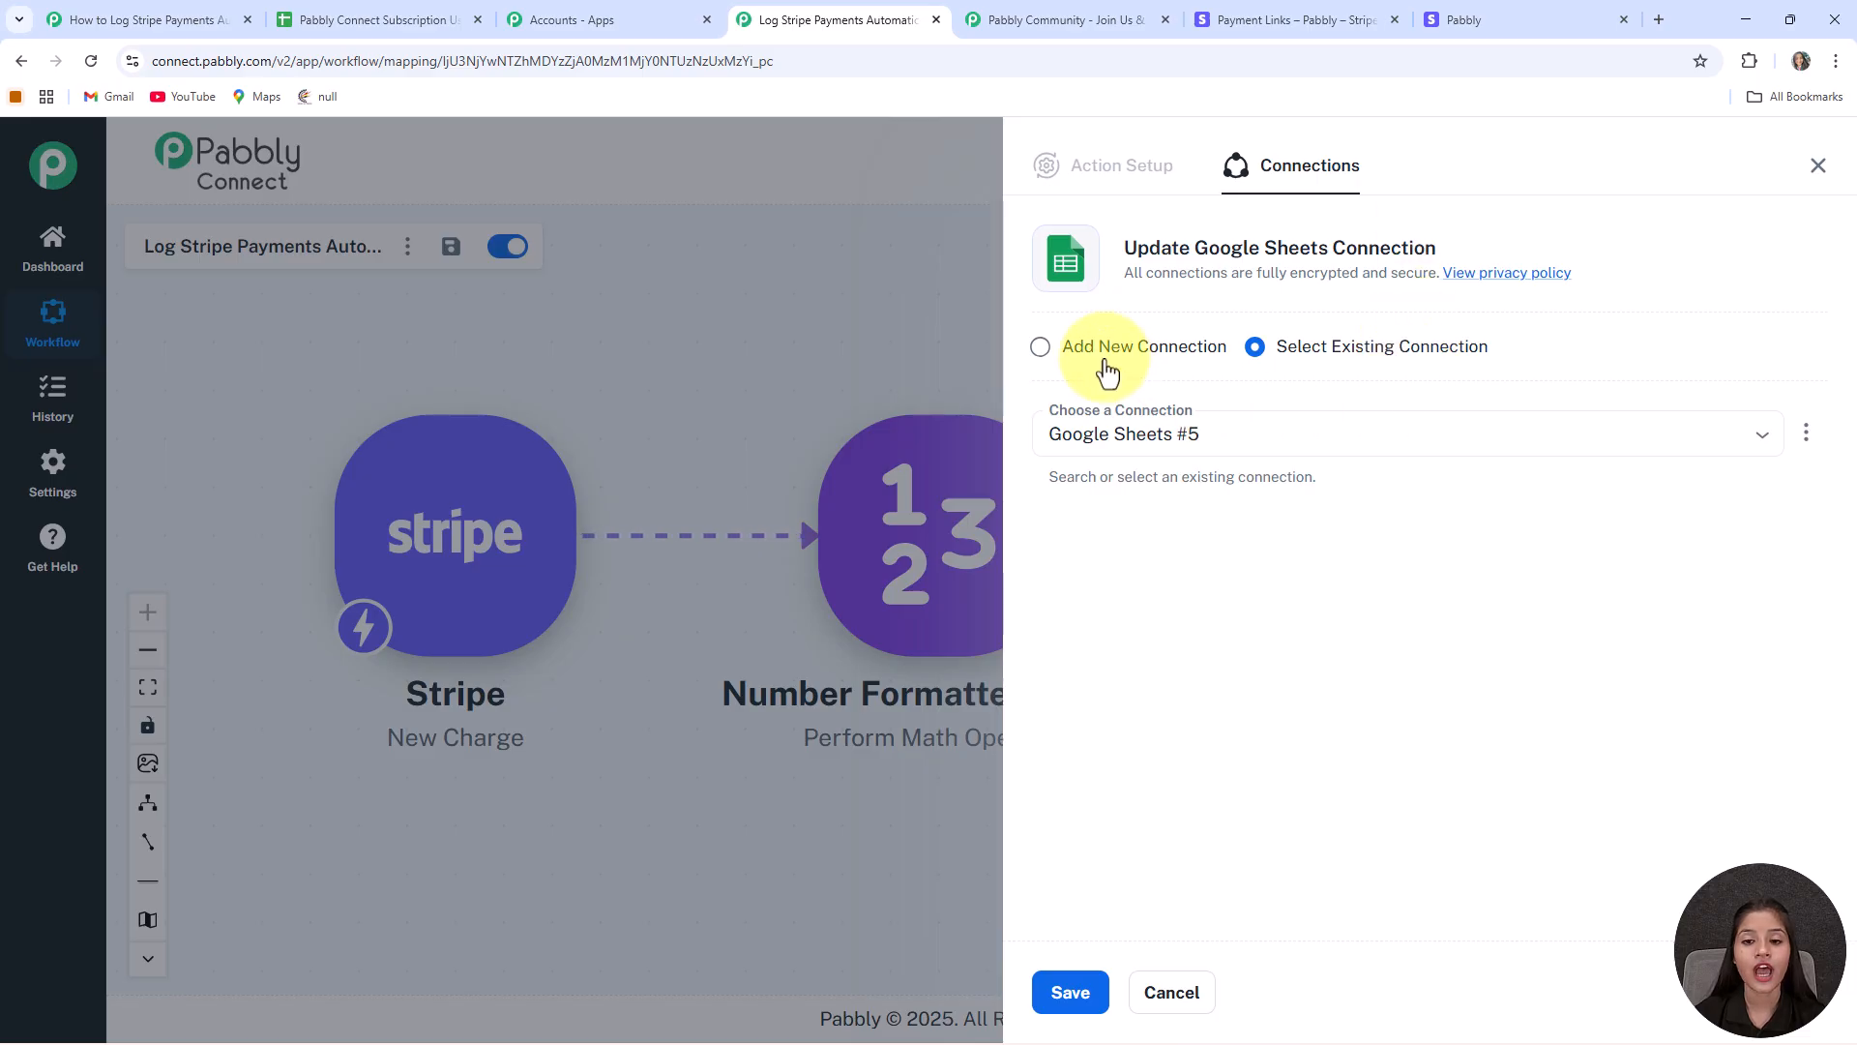
click(1049, 365)
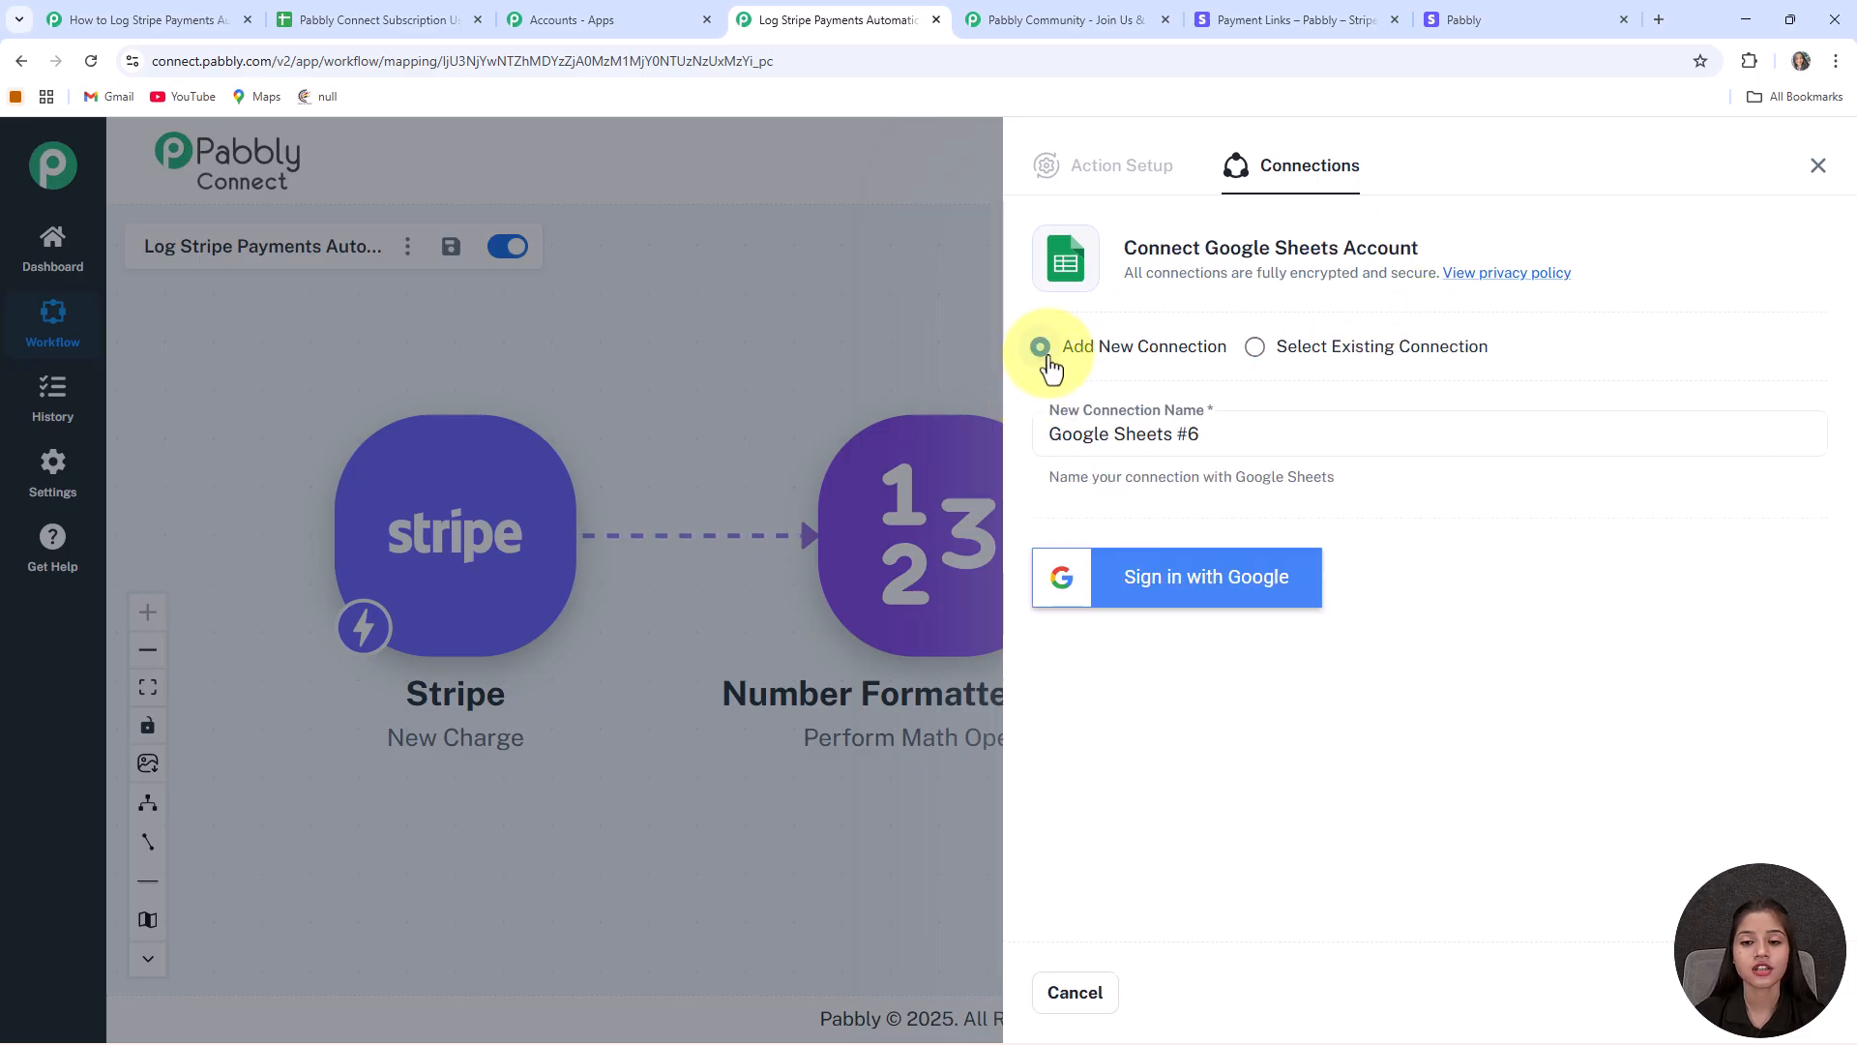
click(1211, 579)
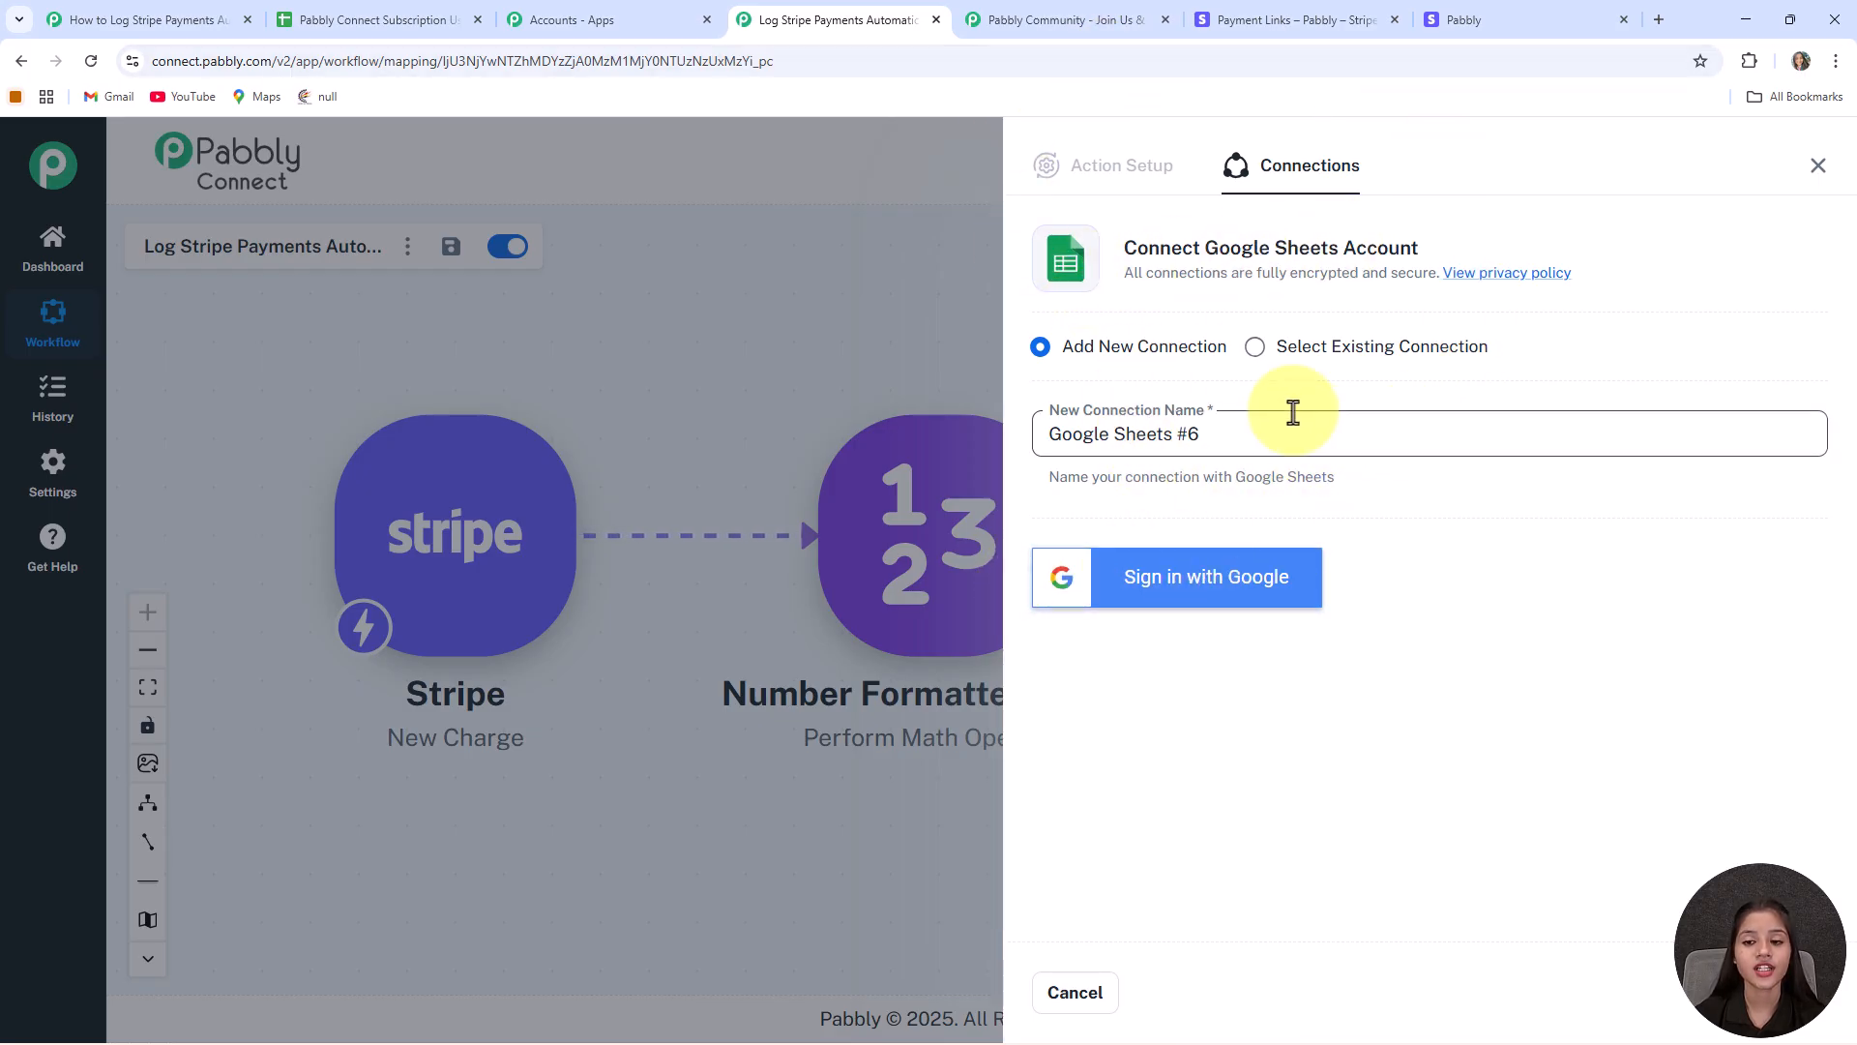
click(1257, 348)
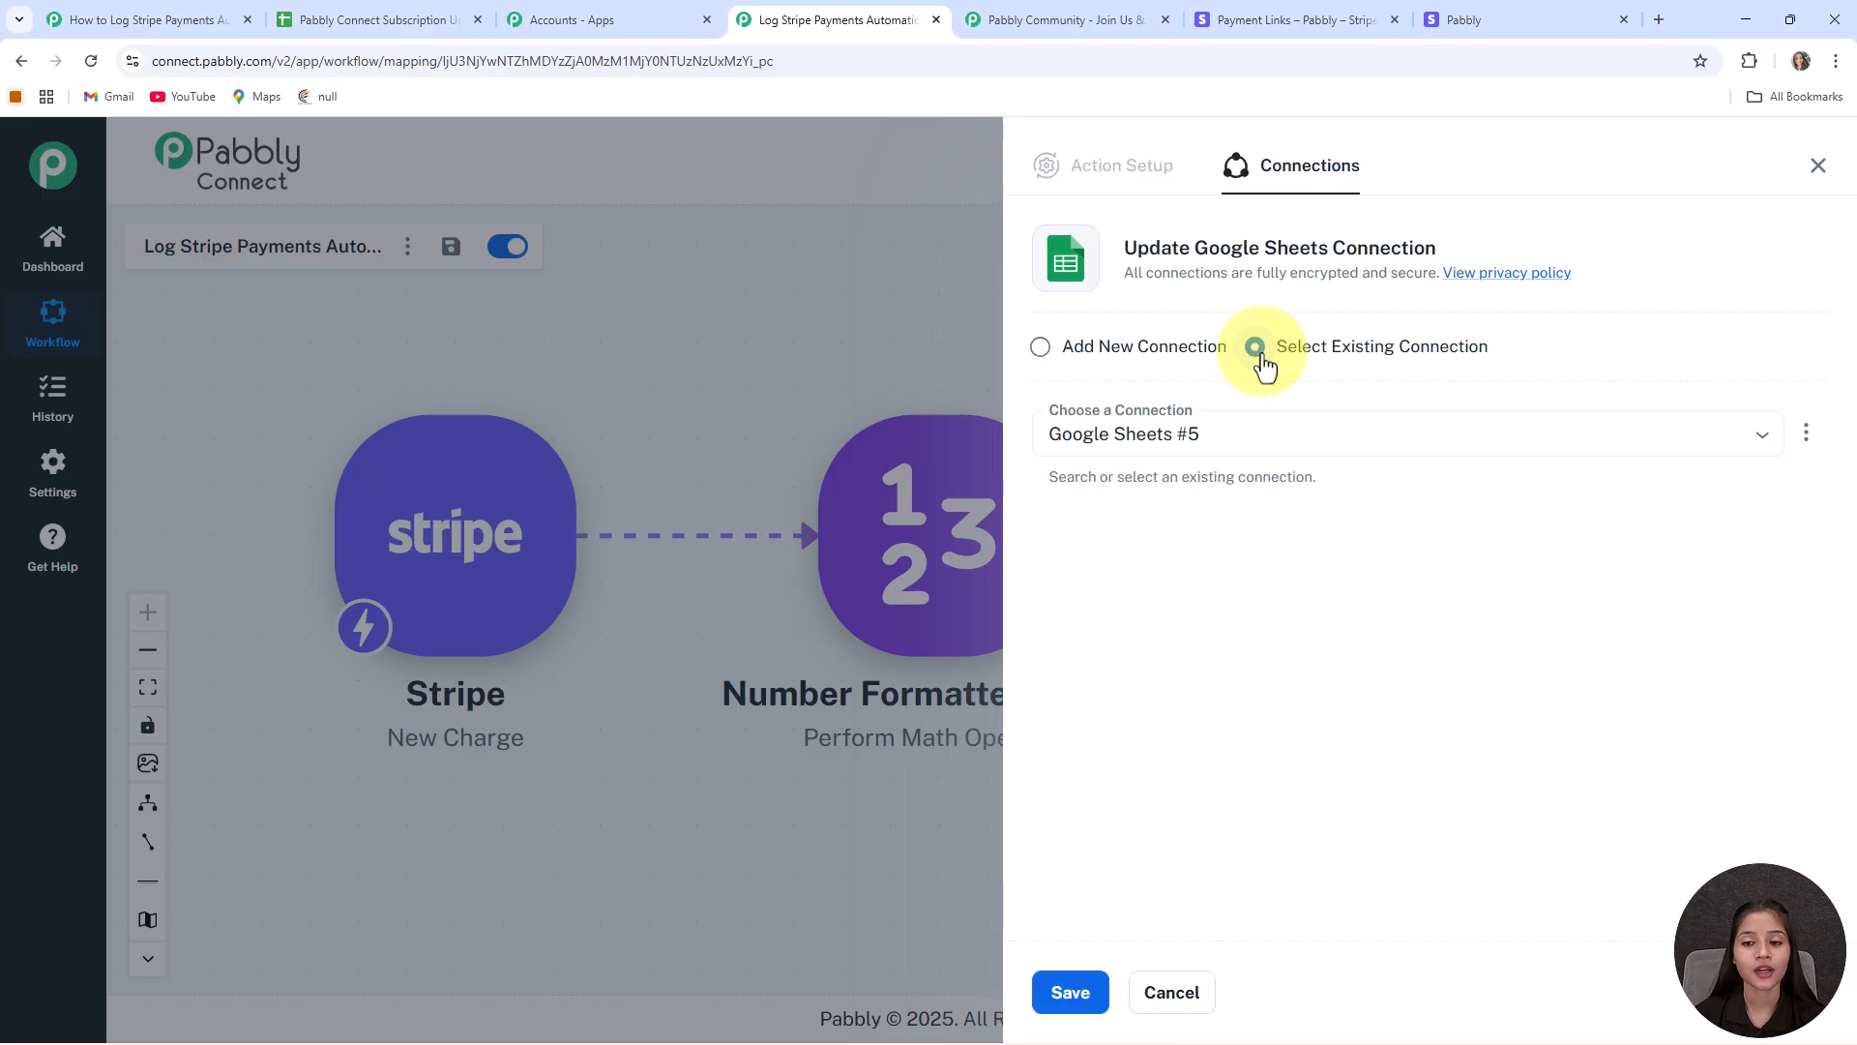
click(1069, 991)
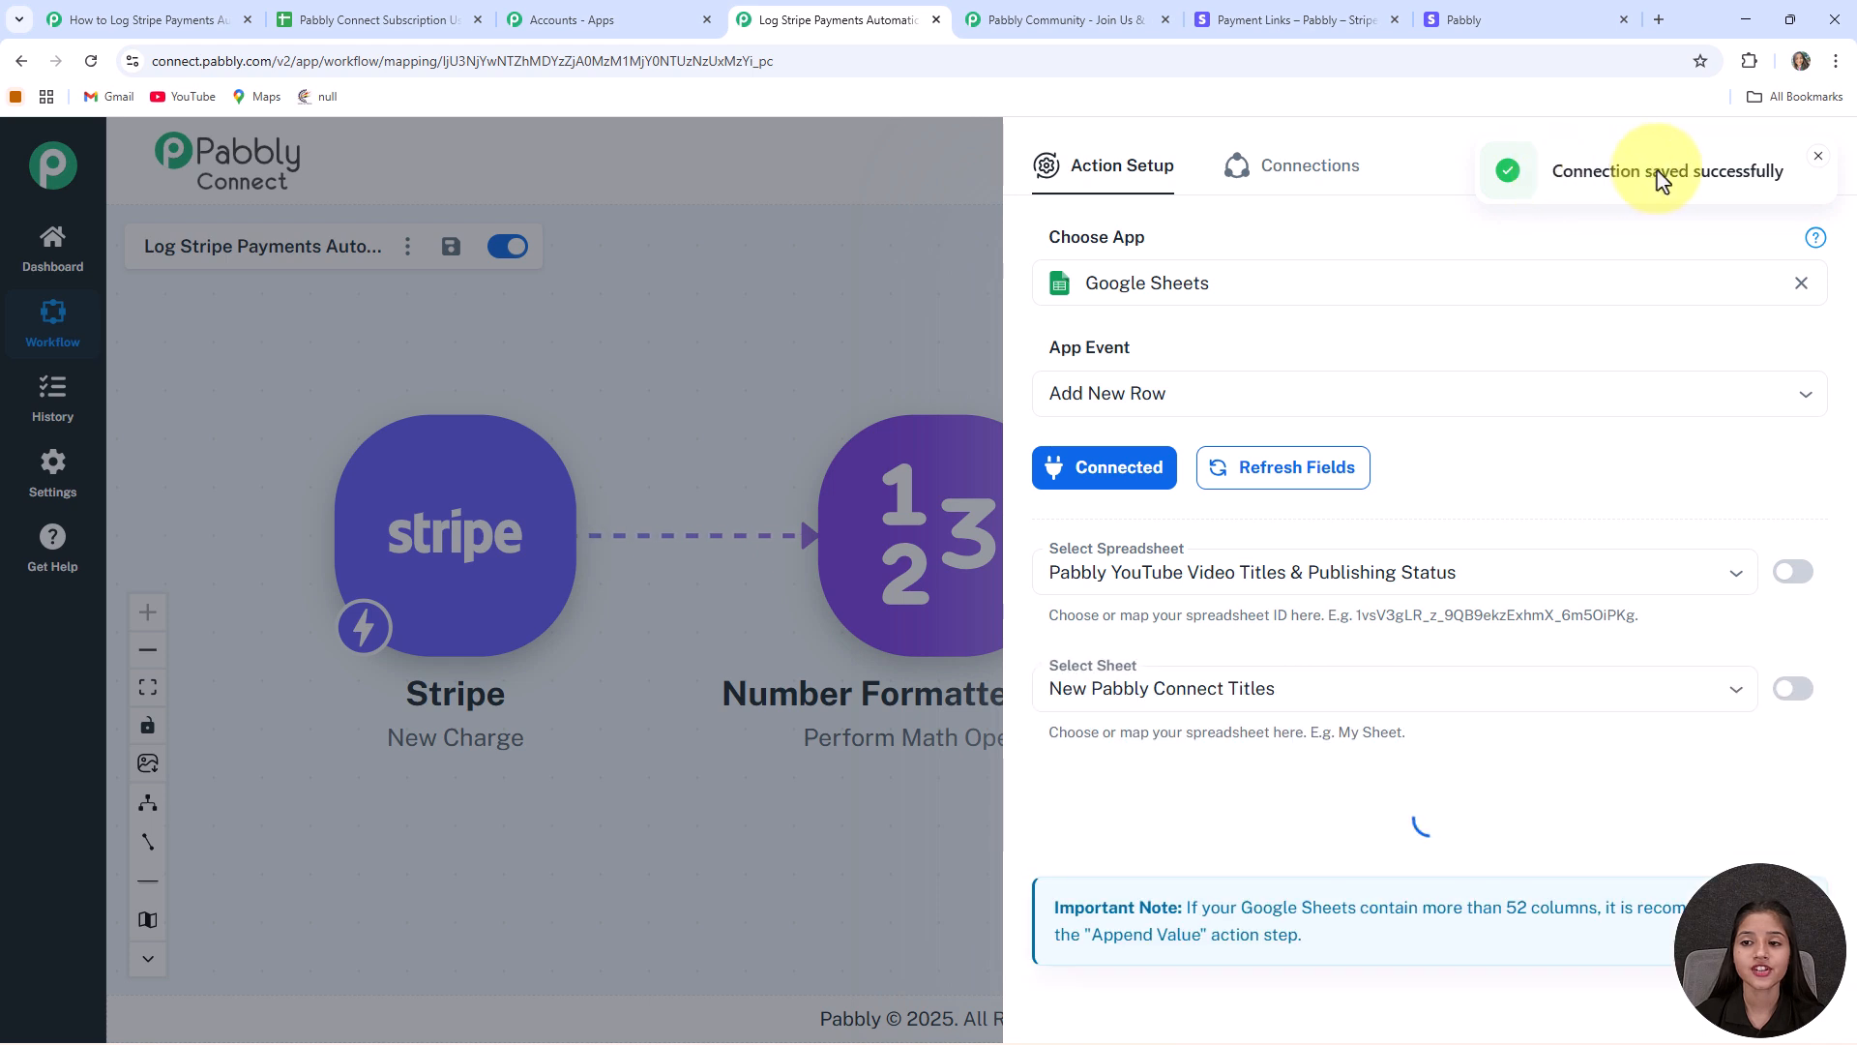
Step: Select the Pabbly Connect Subscription User Details spreadsheet for the new row and check its columns in Google Sheets before returning to Pabbly Connect
click(1393, 562)
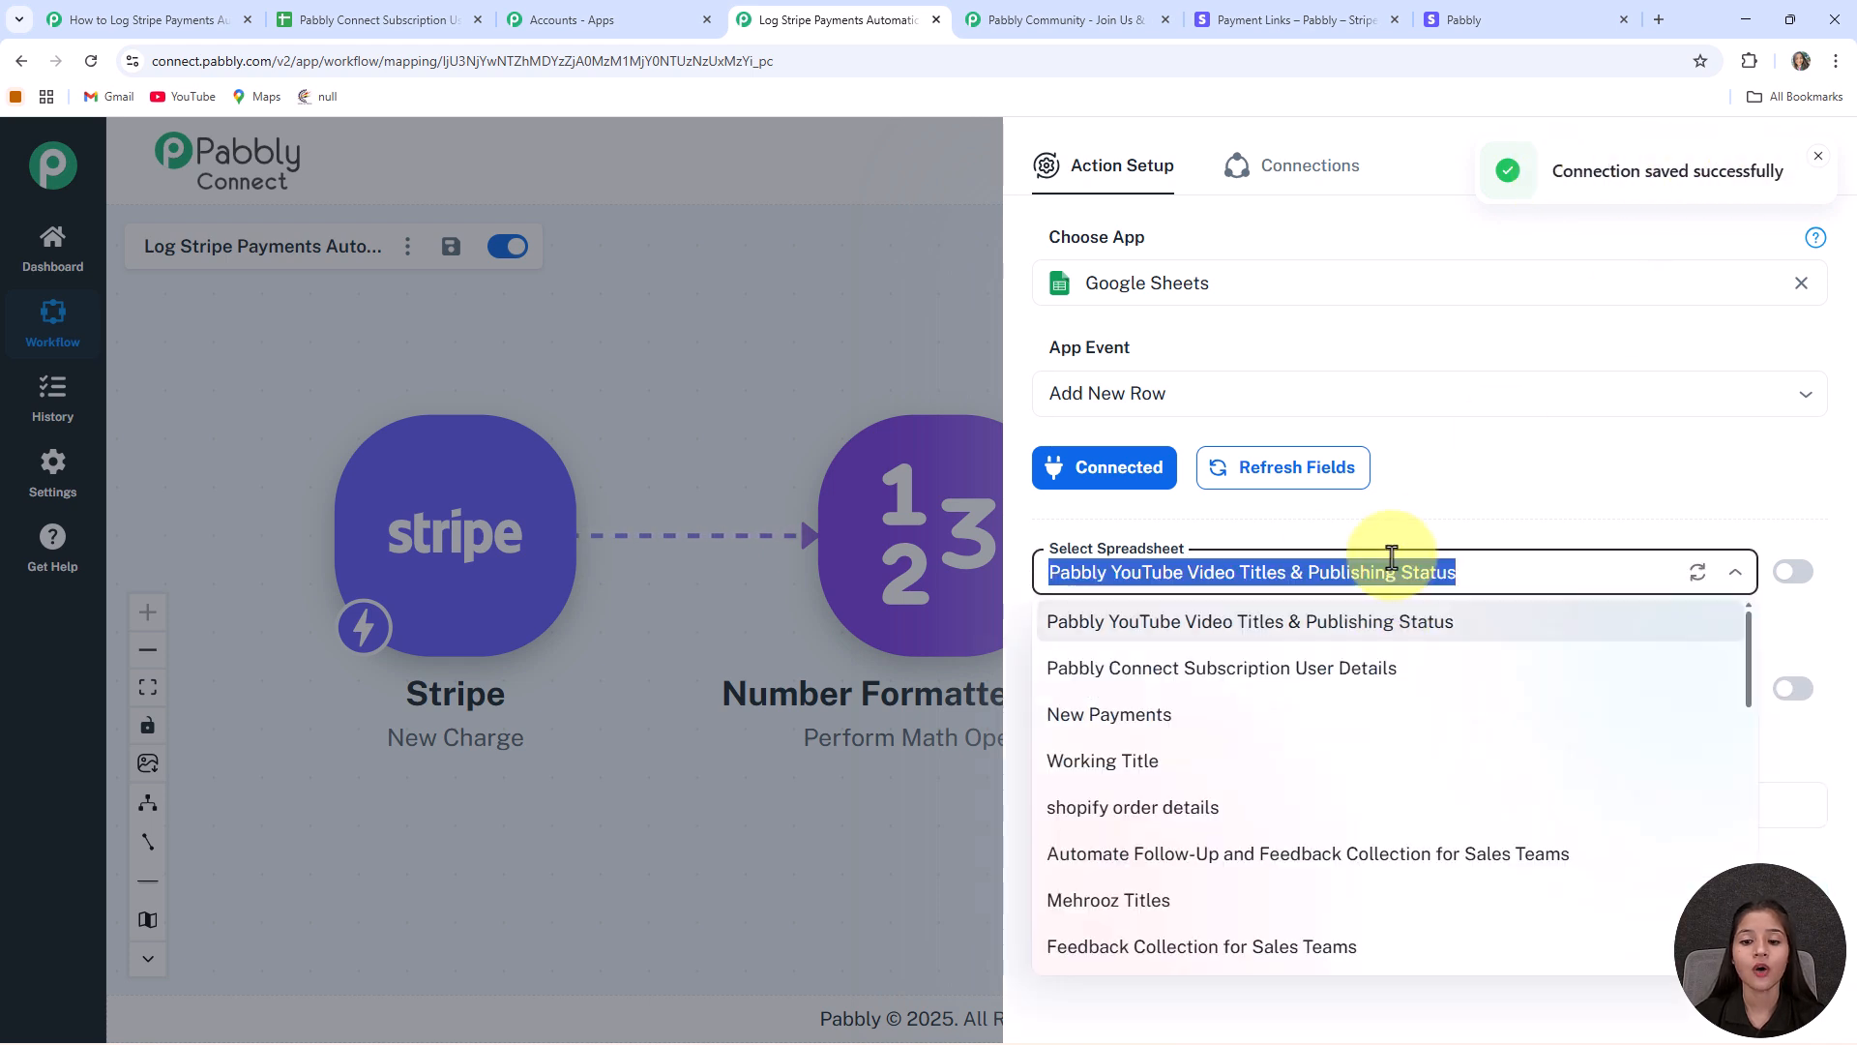
click(1241, 677)
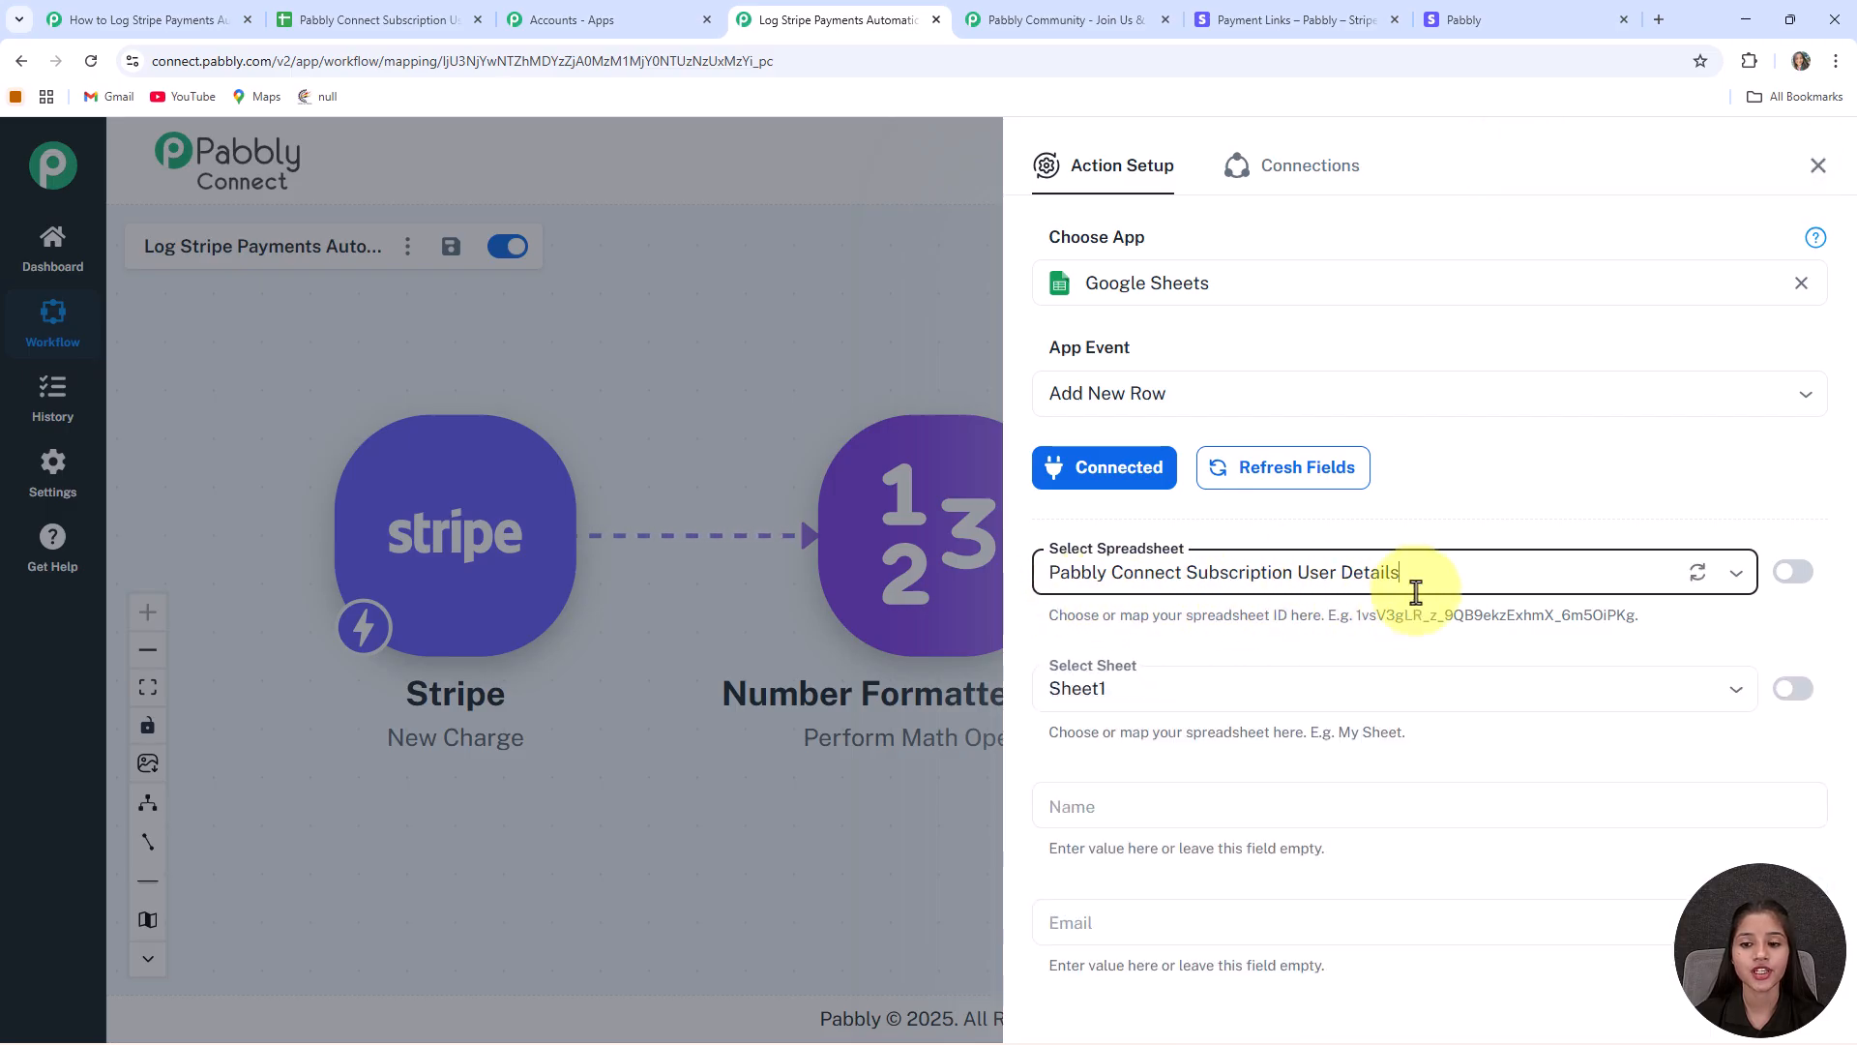
click(449, 20)
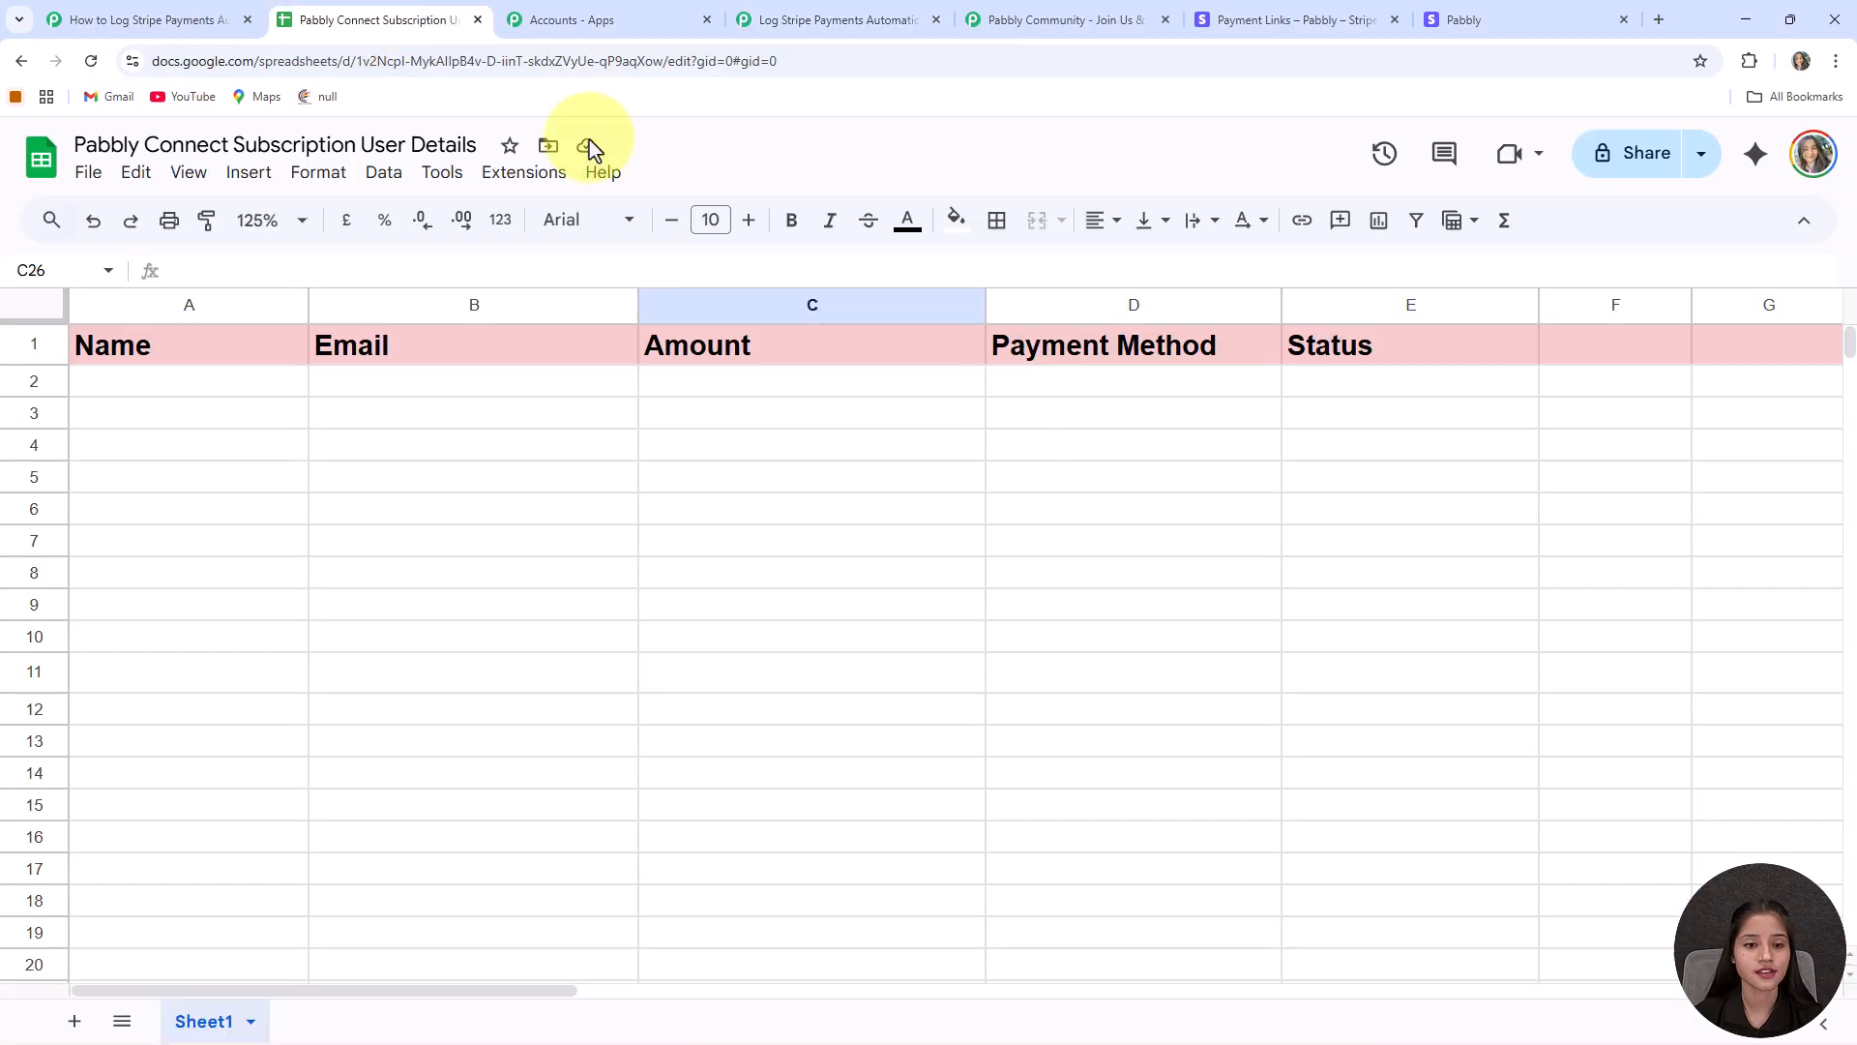
click(737, 20)
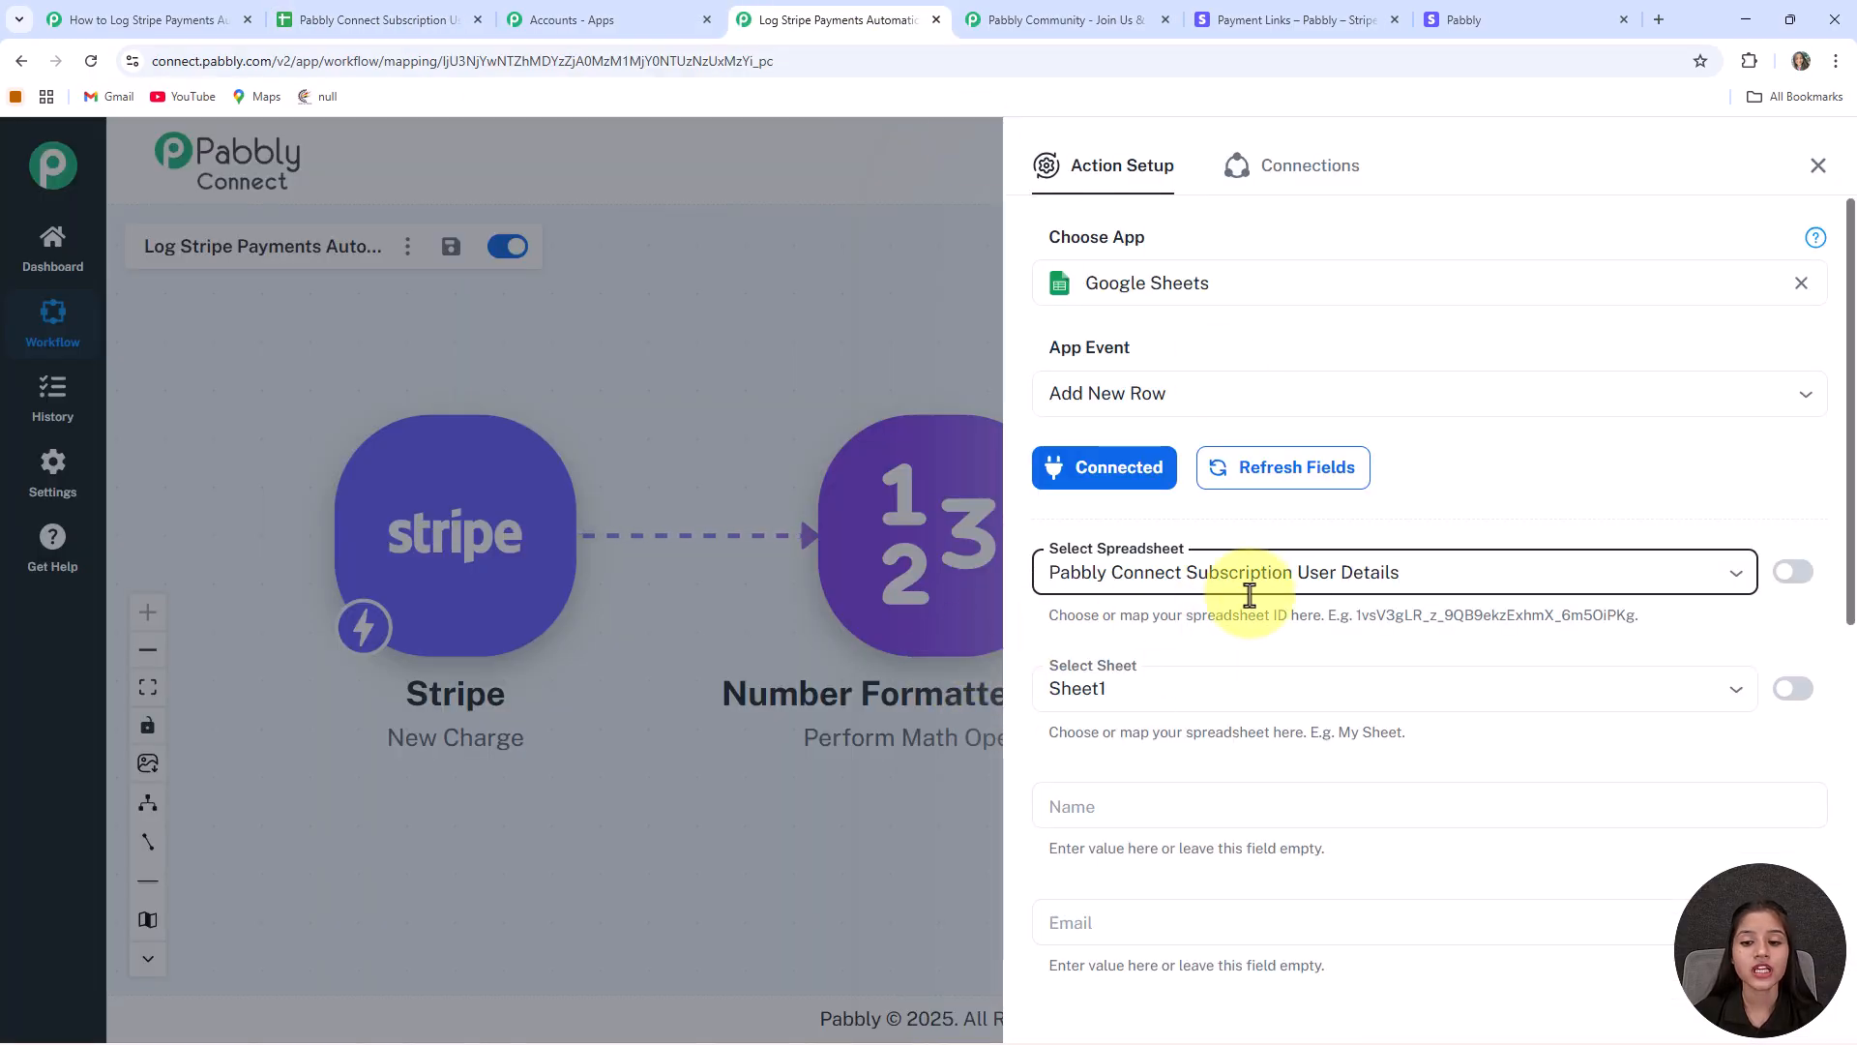
Step: Check the column headings in Google Sheets, return to Pabbly Connect, and map the Name field to the Stripe charge's billing_details name
scroll(1397, 577, down, 3)
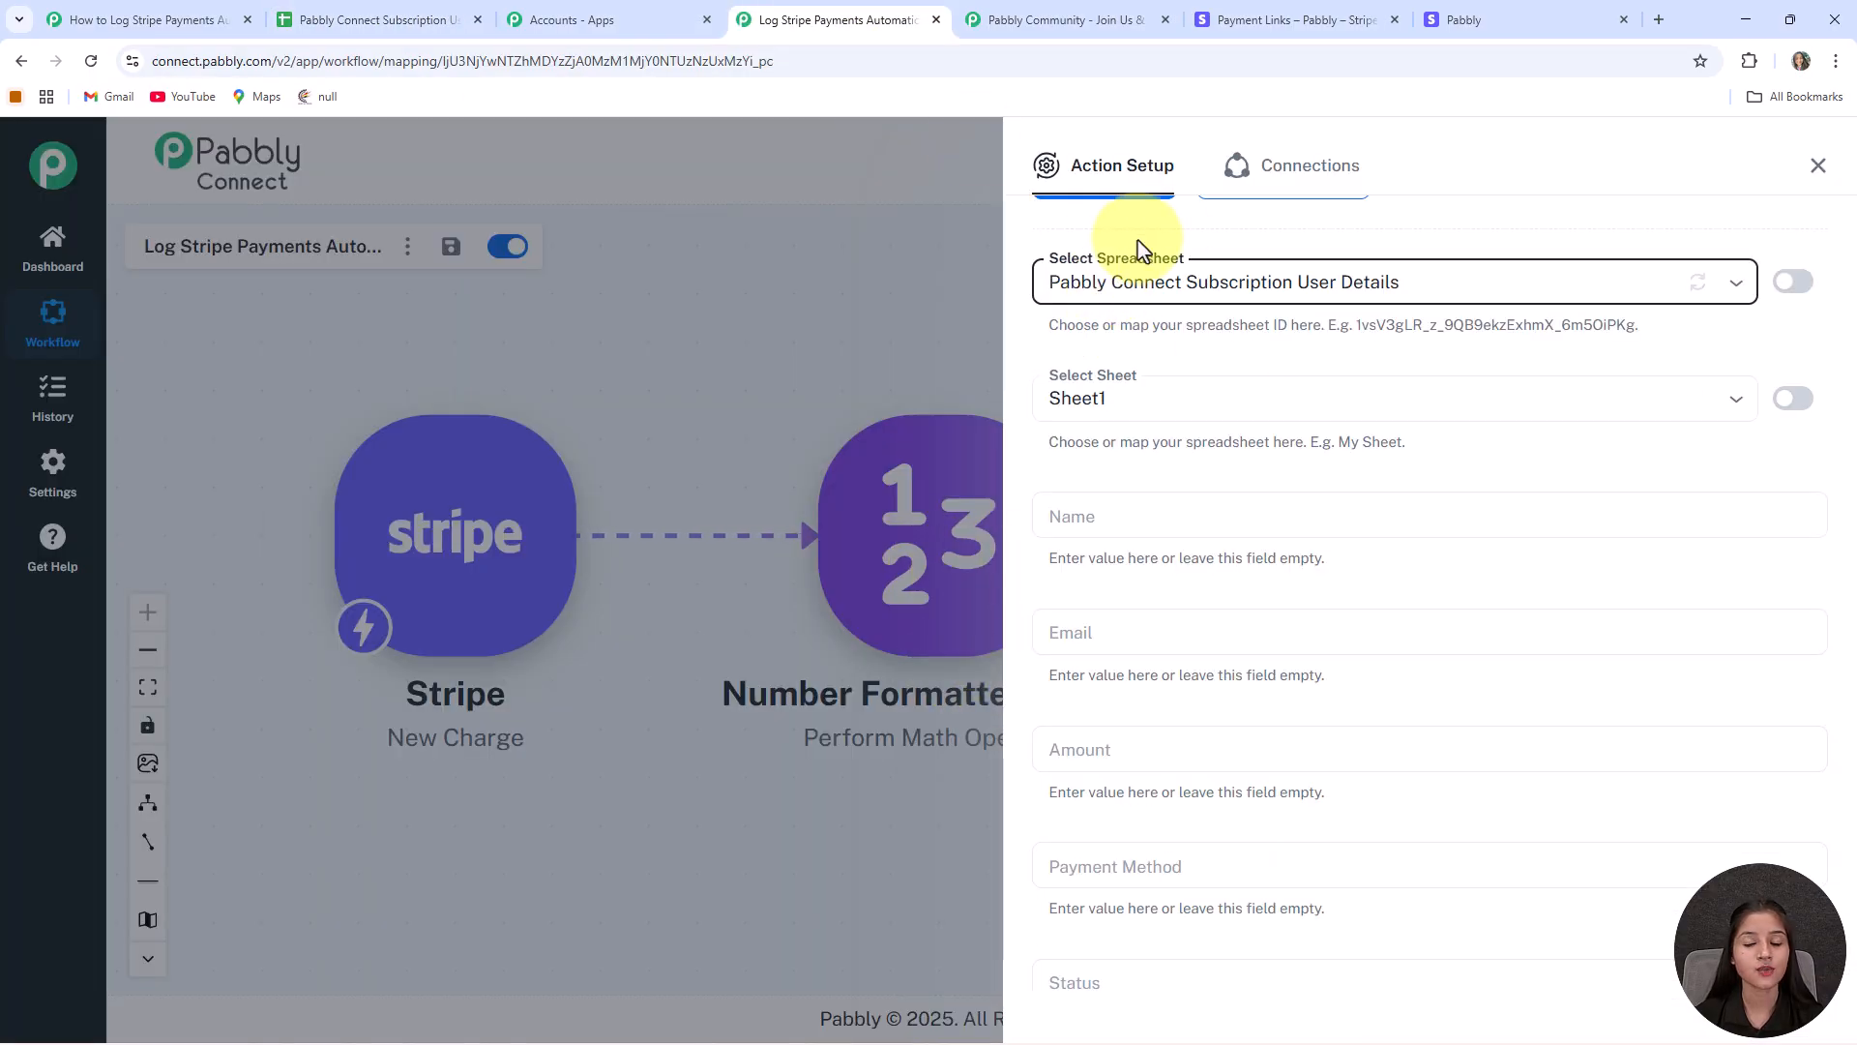
scroll(1084, 445, down, 2)
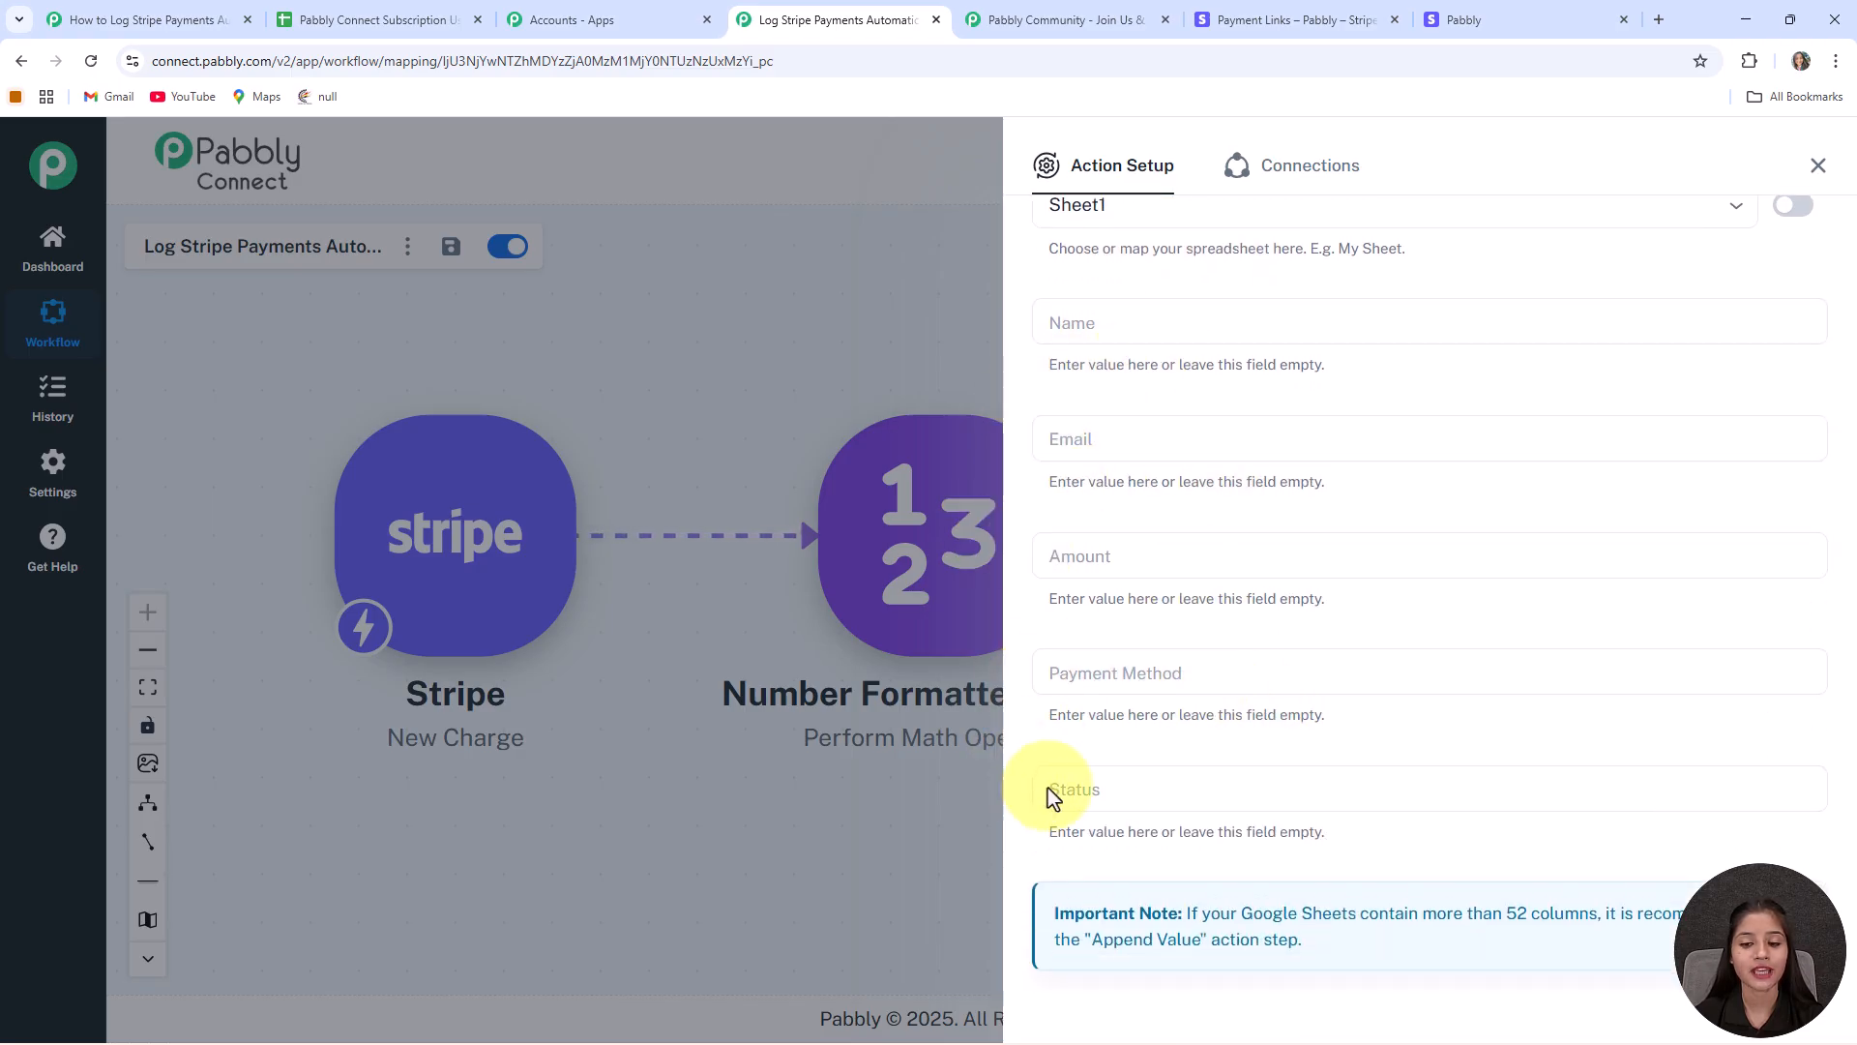
click(370, 24)
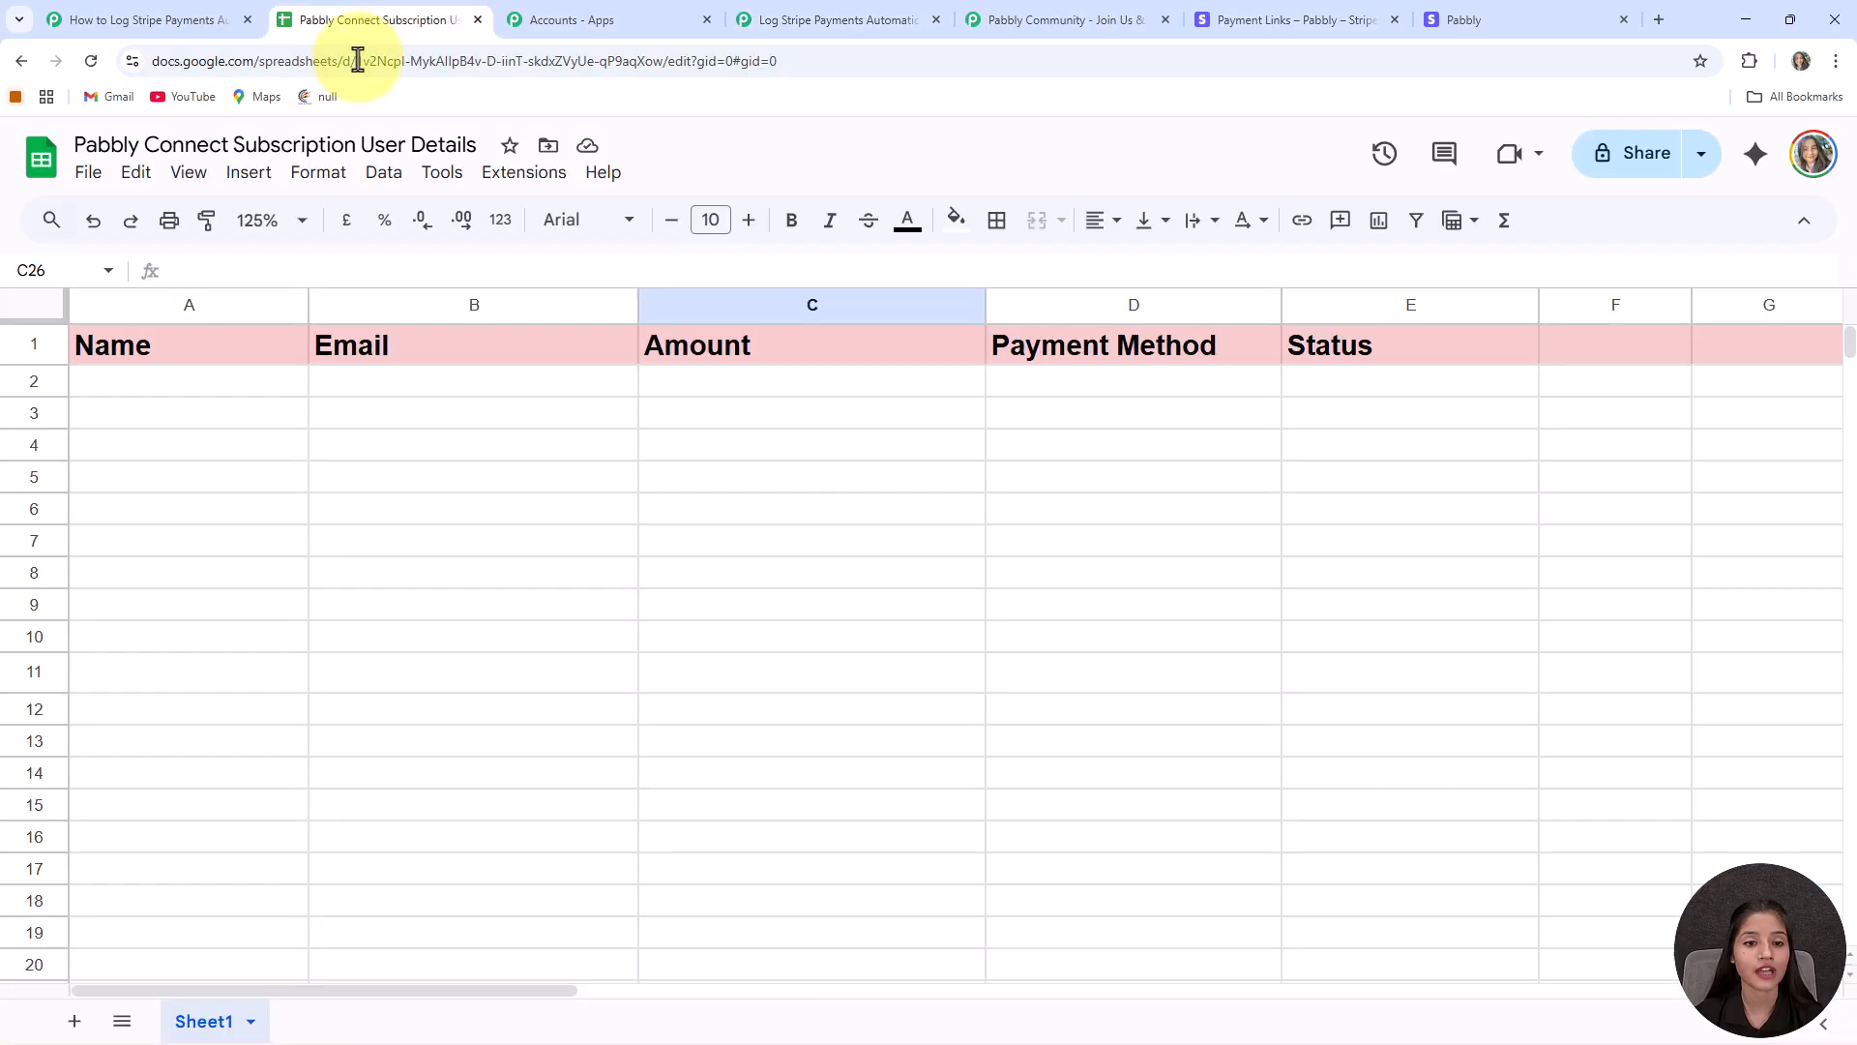
click(827, 21)
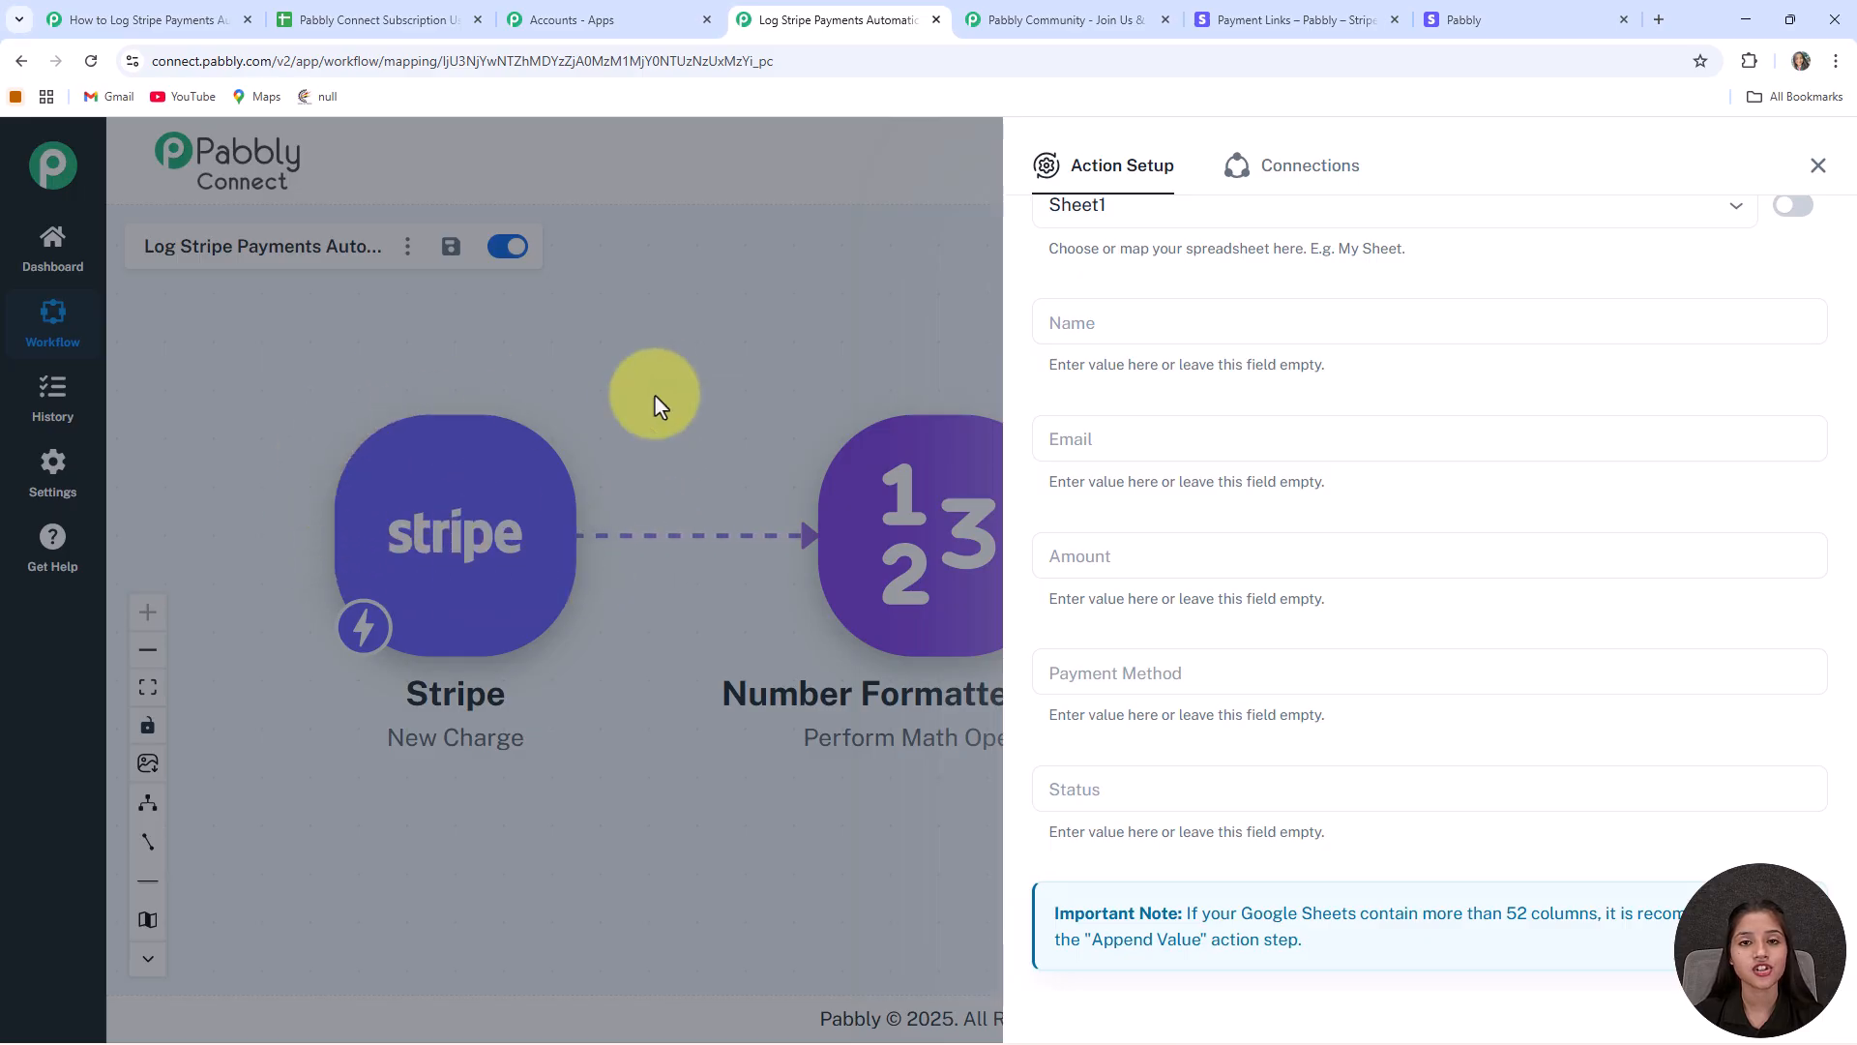
click(1187, 323)
click(1157, 396)
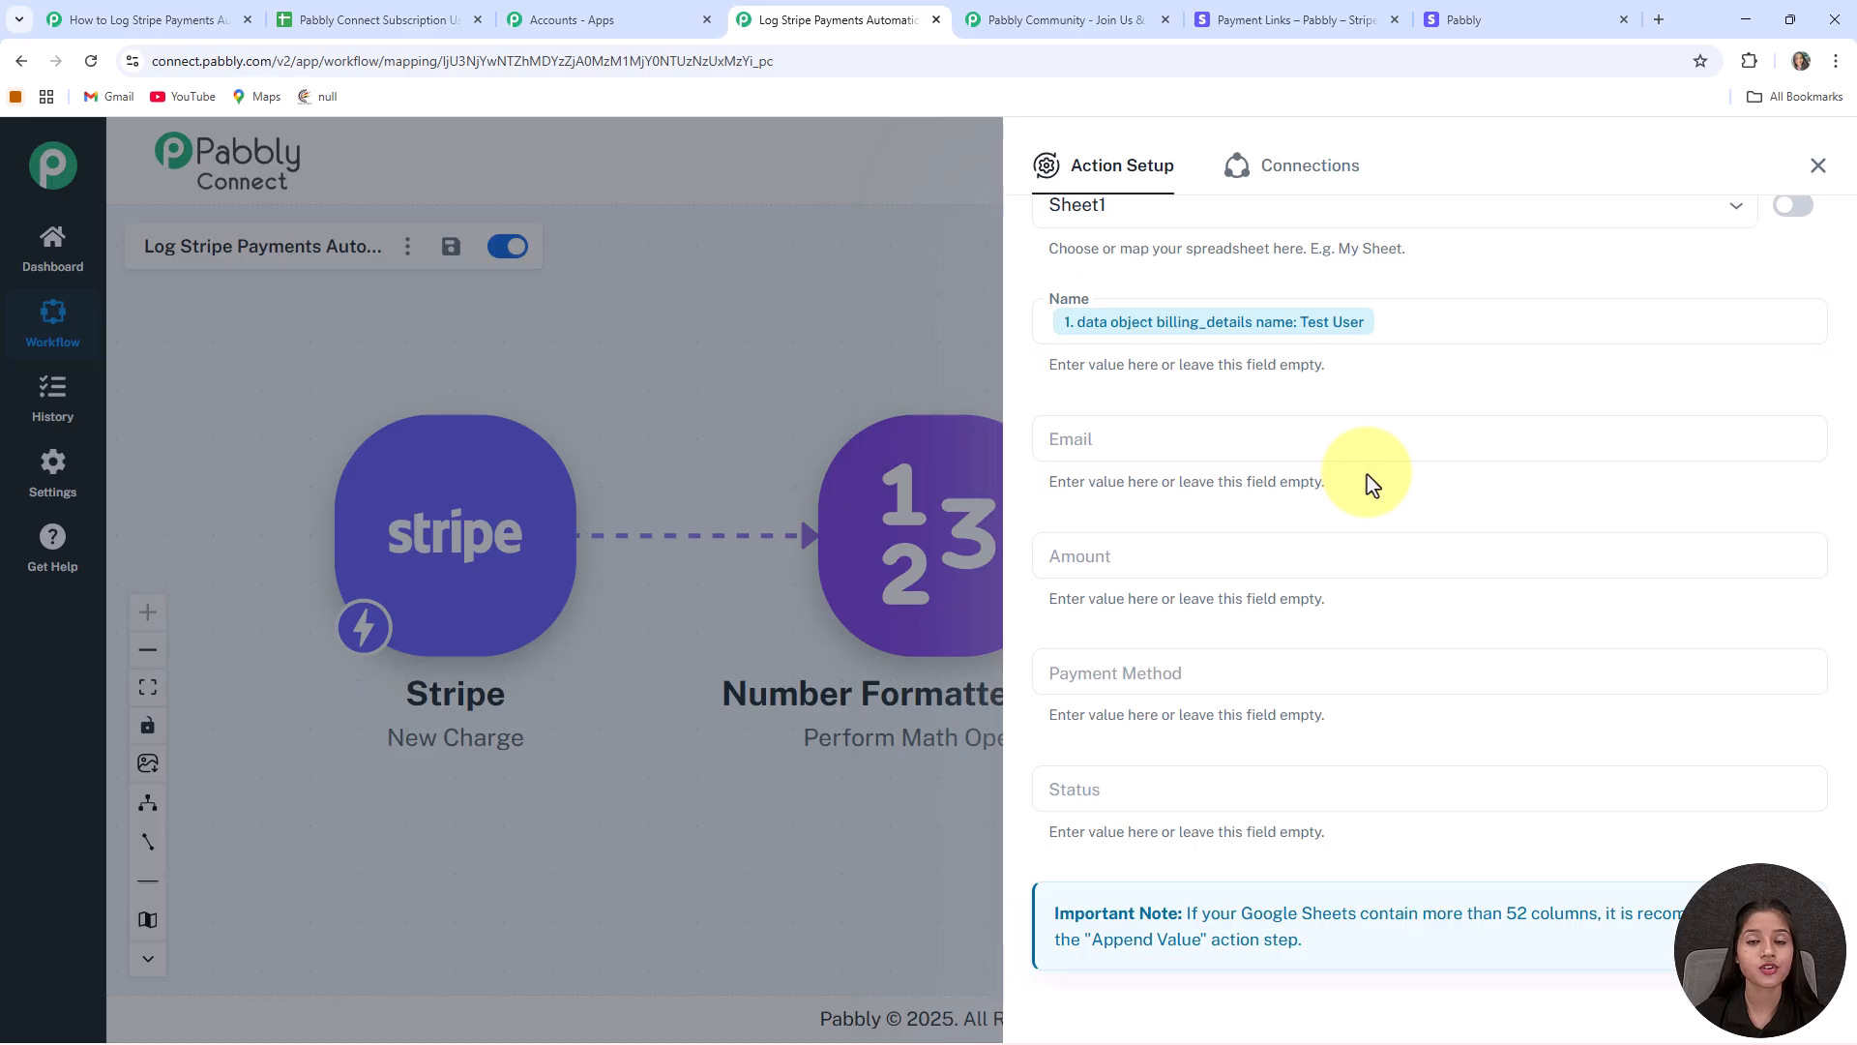
Step: Map Email to the Stripe charge's billing_details email and Amount to the Number Formatter's result
click(1094, 437)
click(1103, 398)
click(1070, 448)
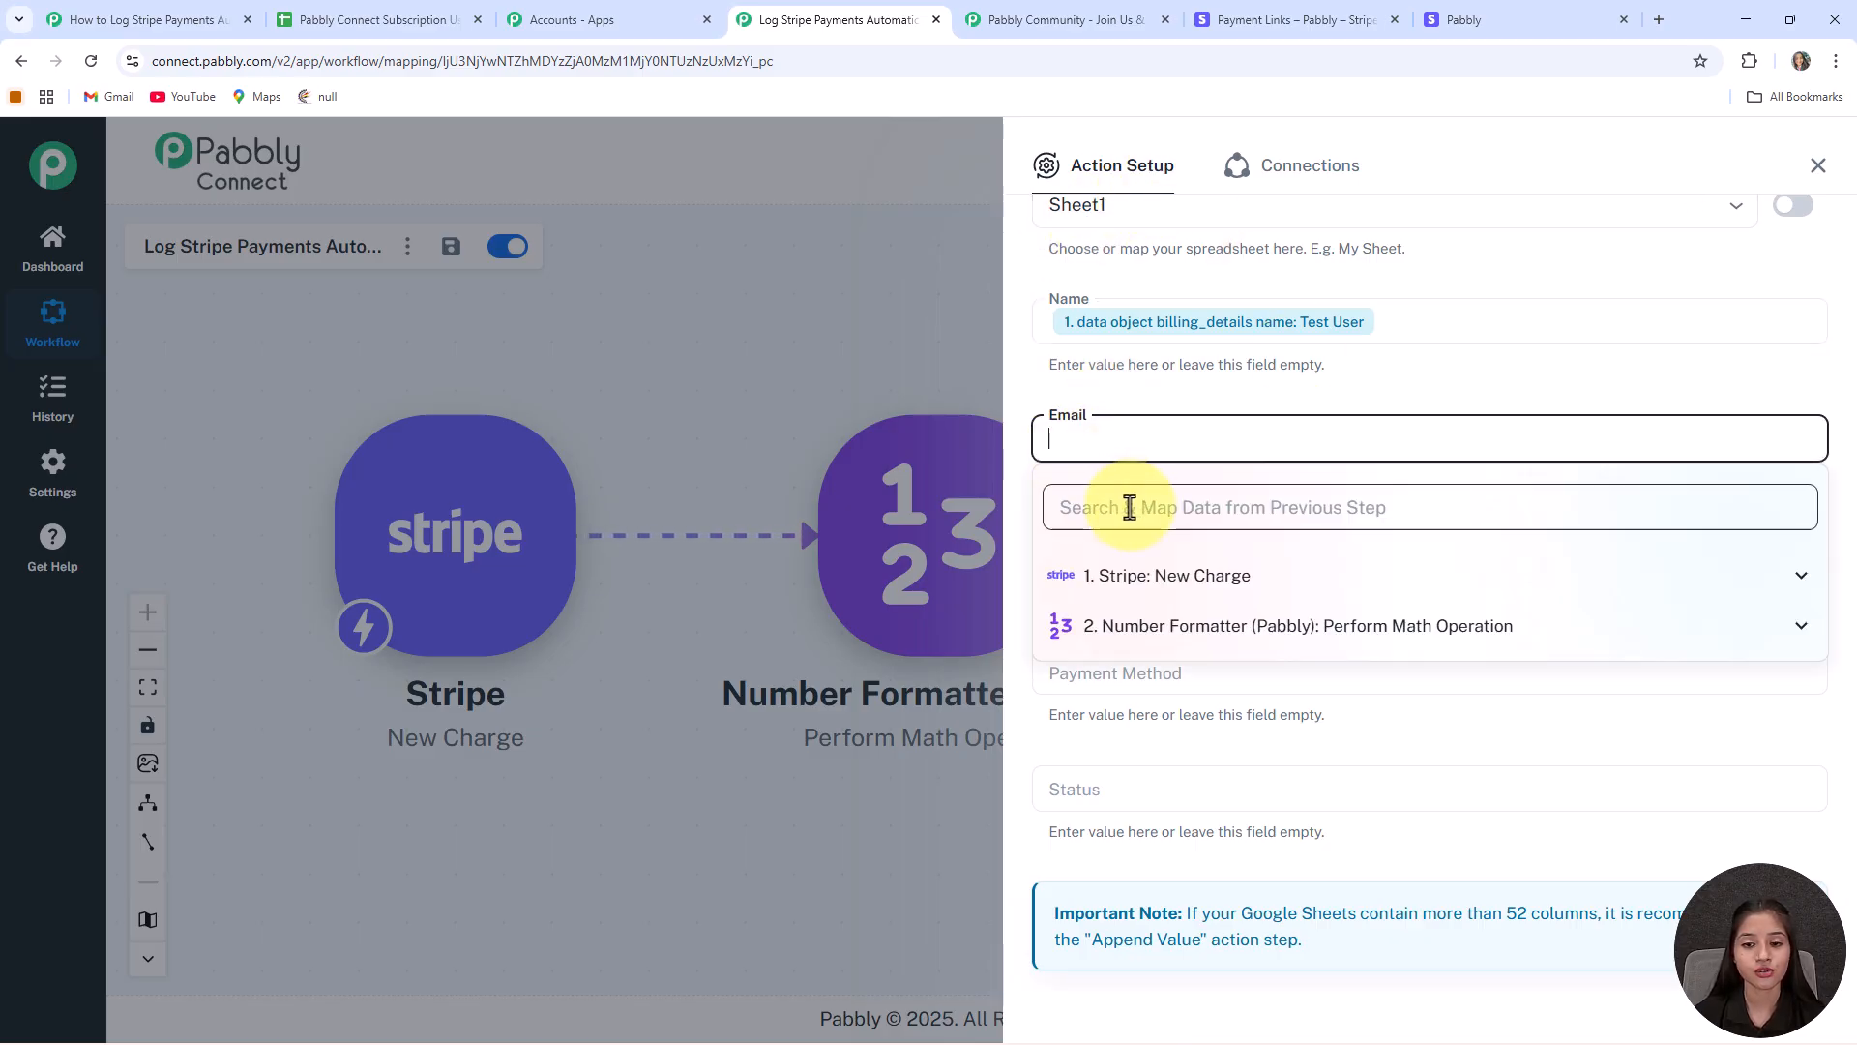
click(1106, 545)
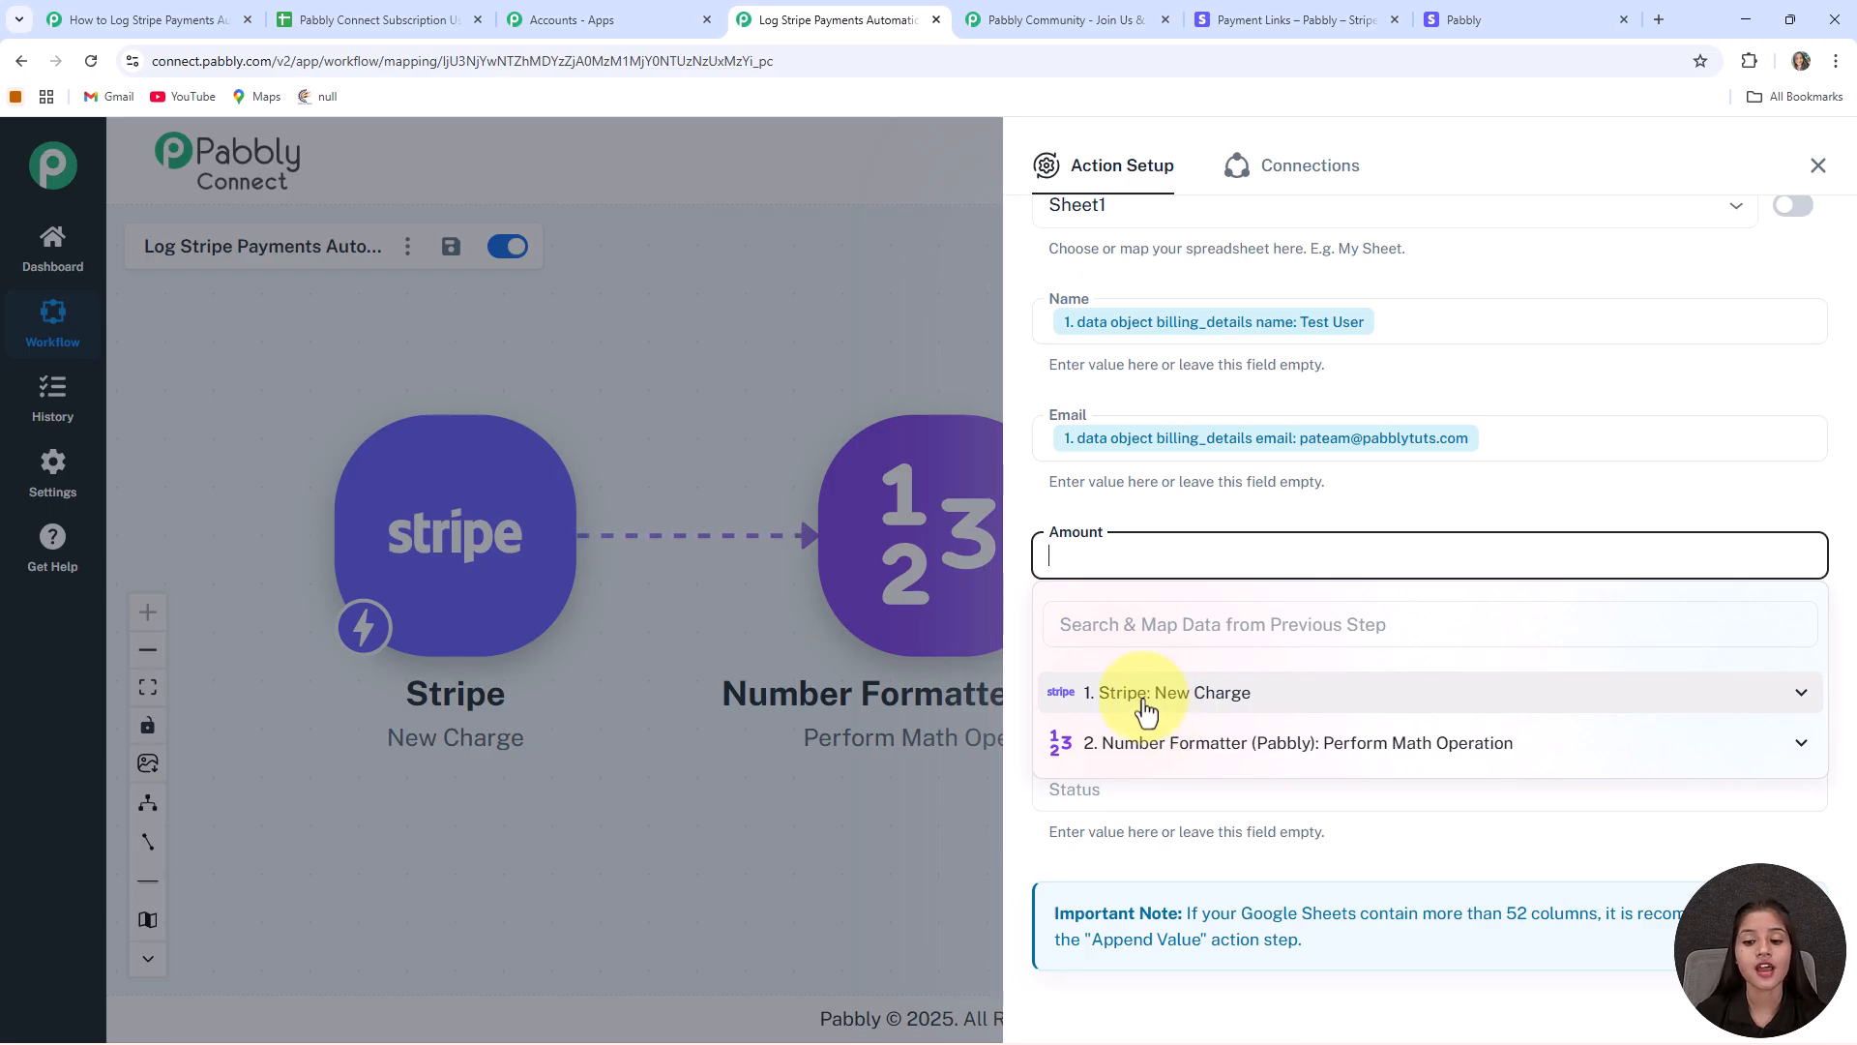
click(1205, 745)
click(1221, 832)
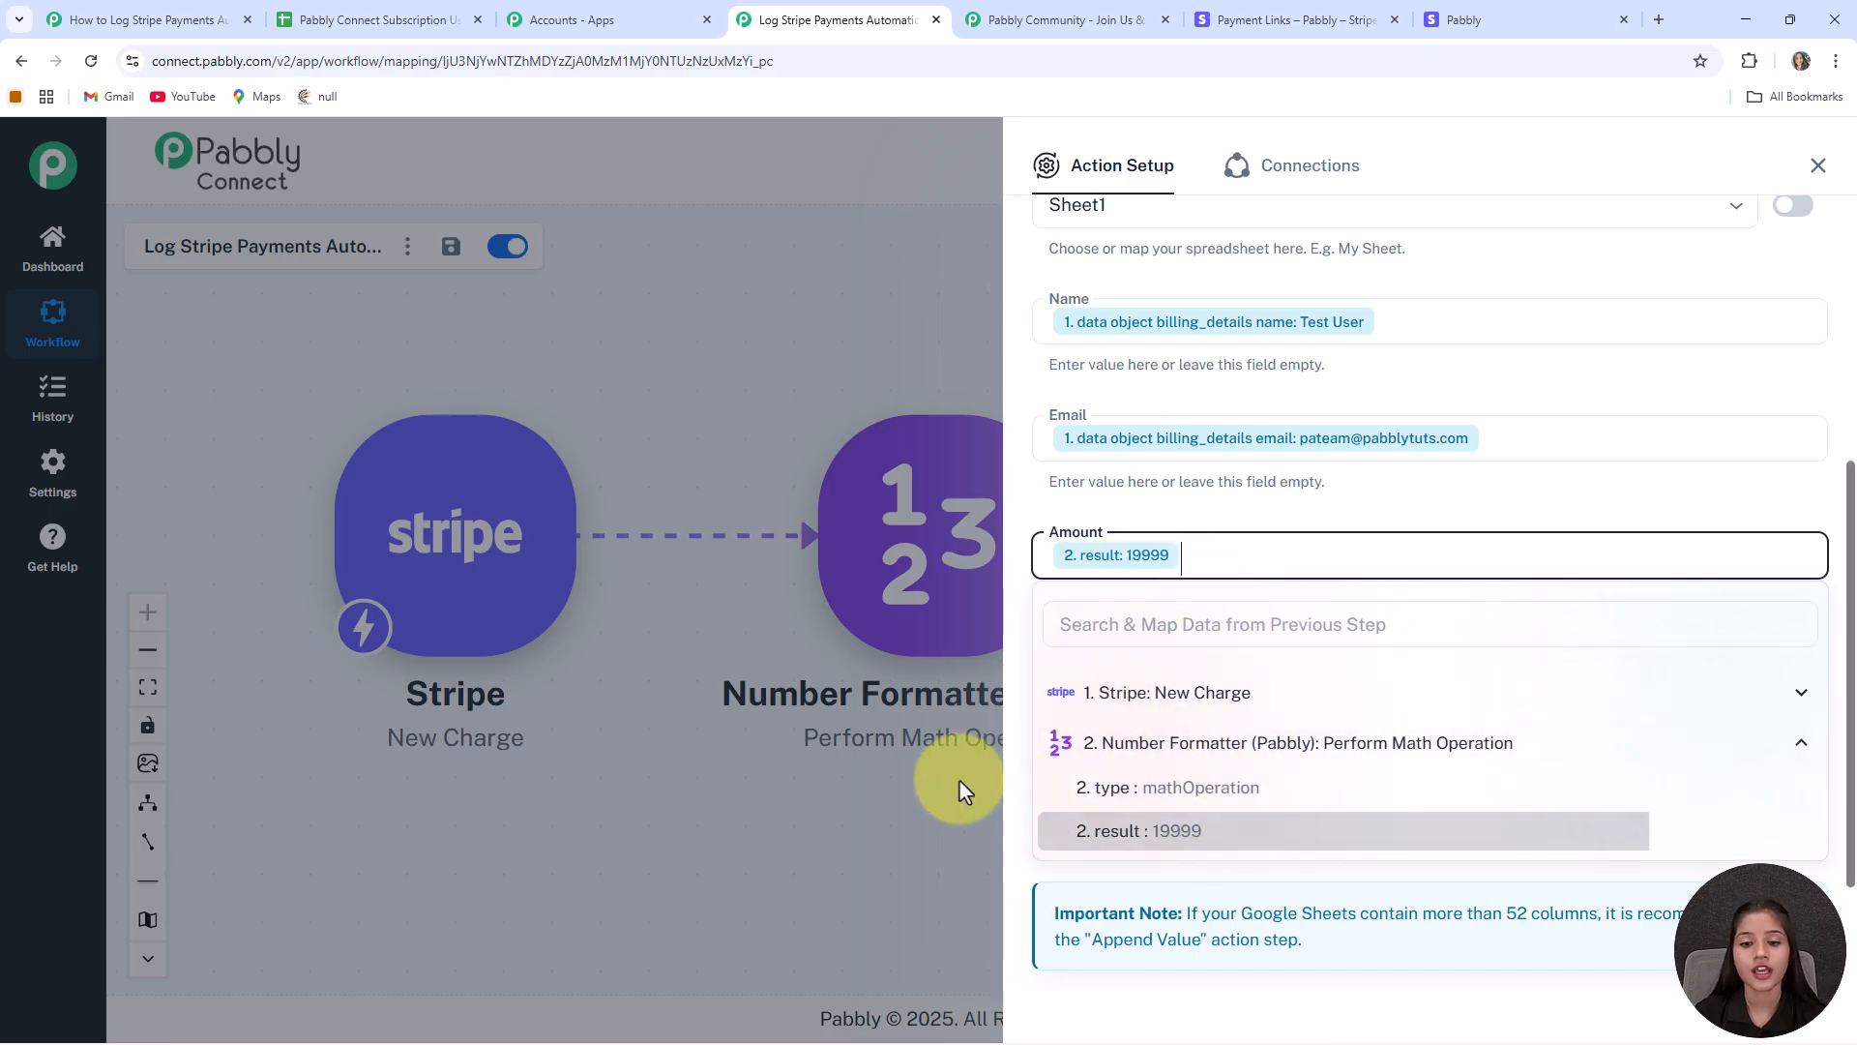
Step: Map Payment Method to the Stripe payment_method_details type and Status to the Stripe data object status
scroll(1381, 651, down, 2)
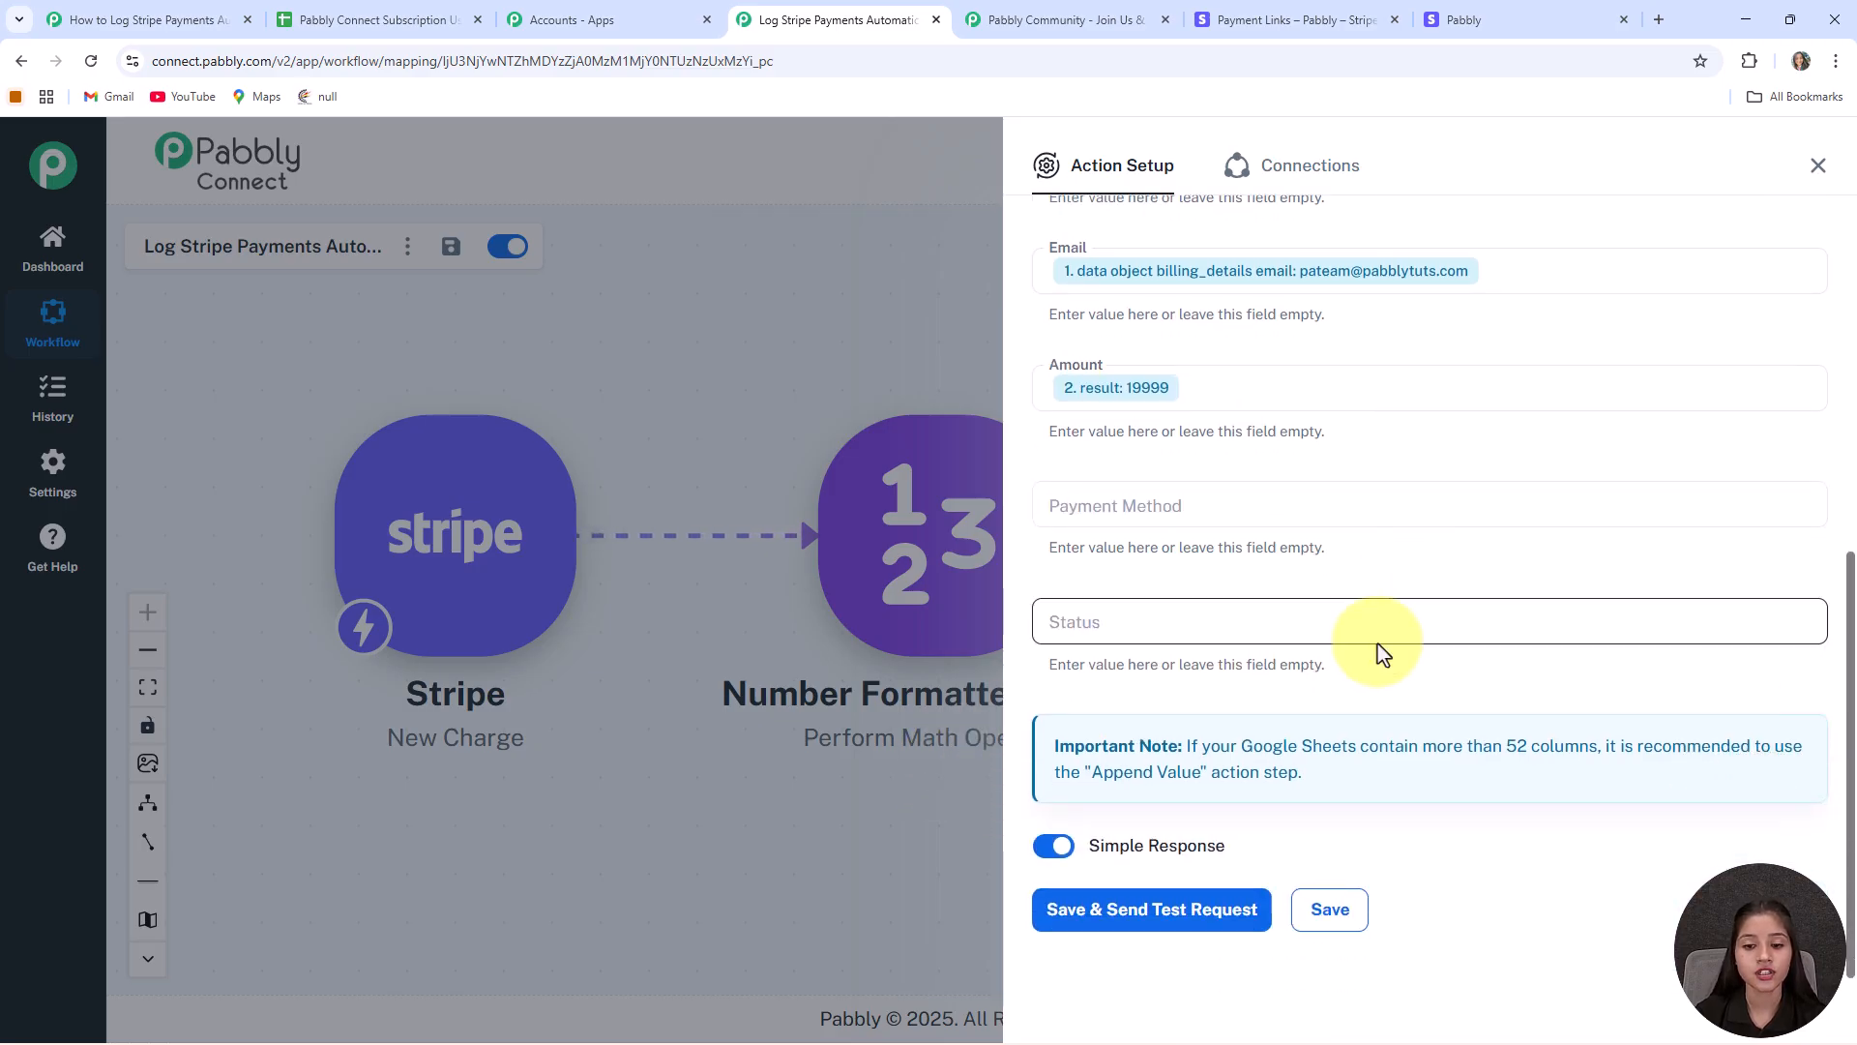
click(1166, 488)
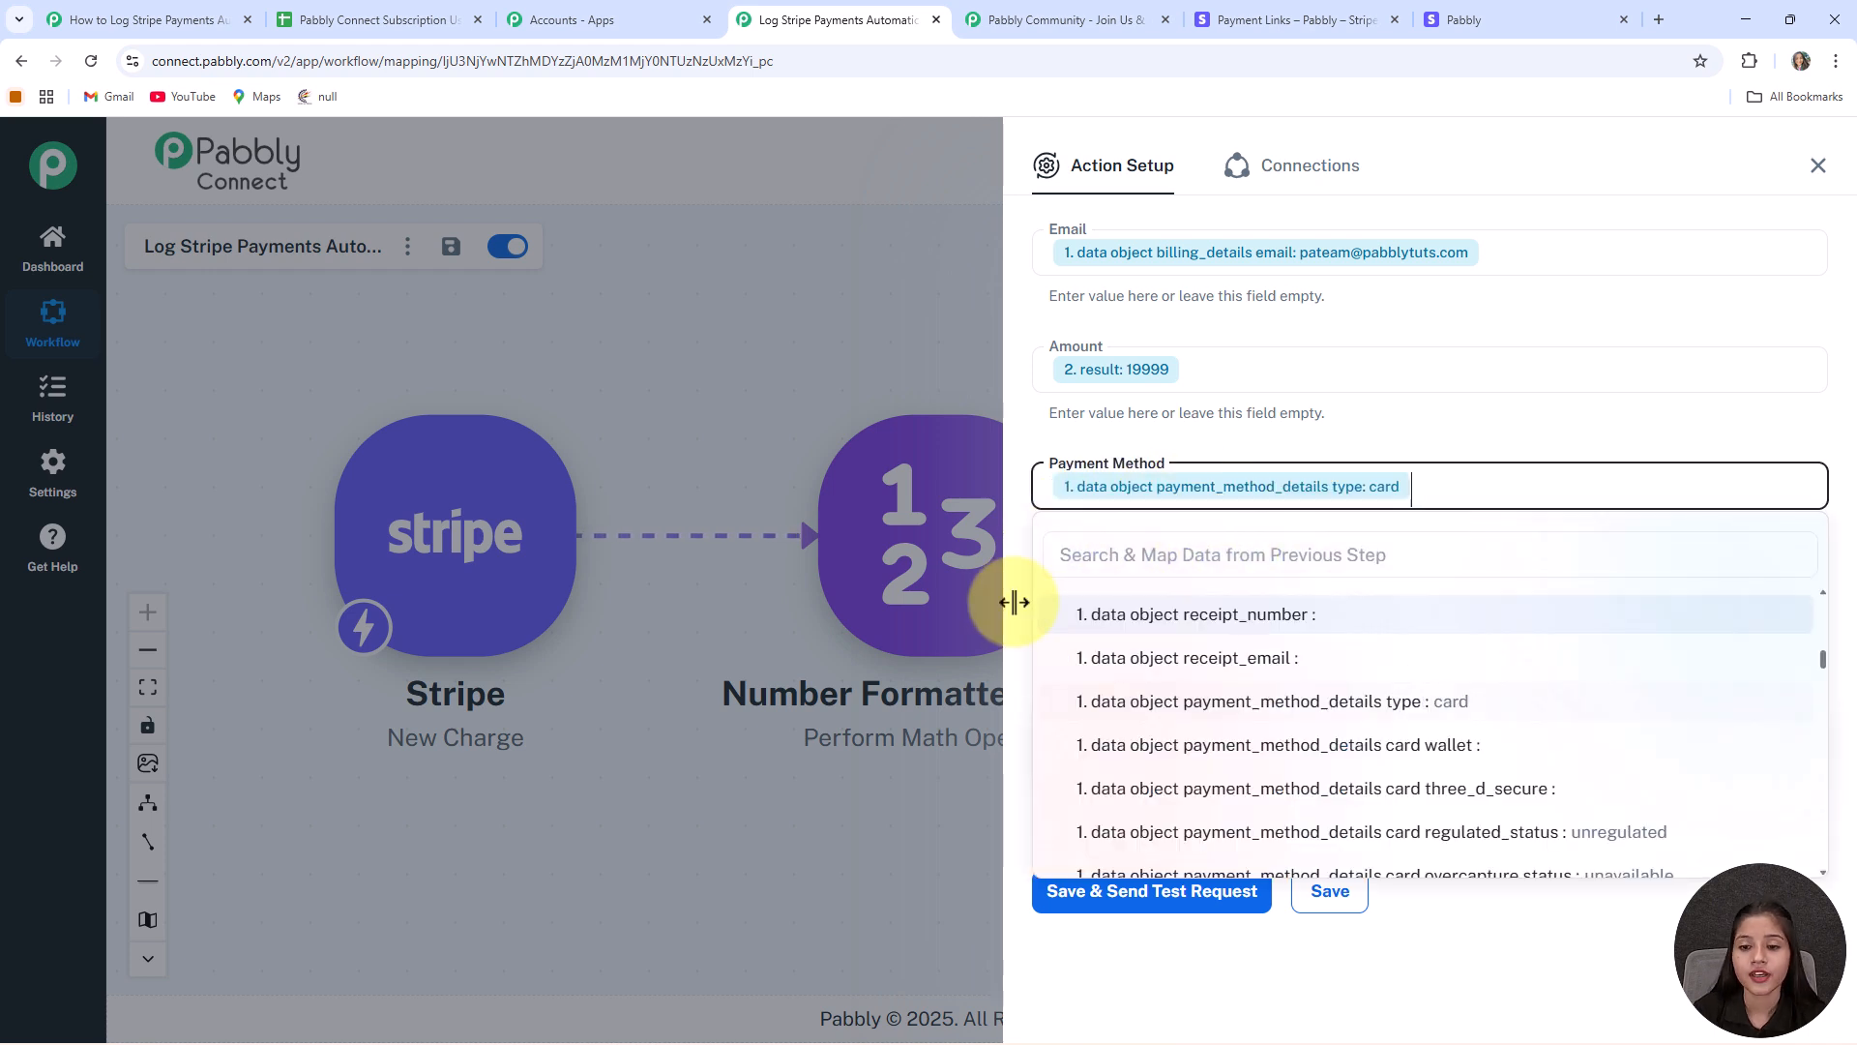
click(1012, 601)
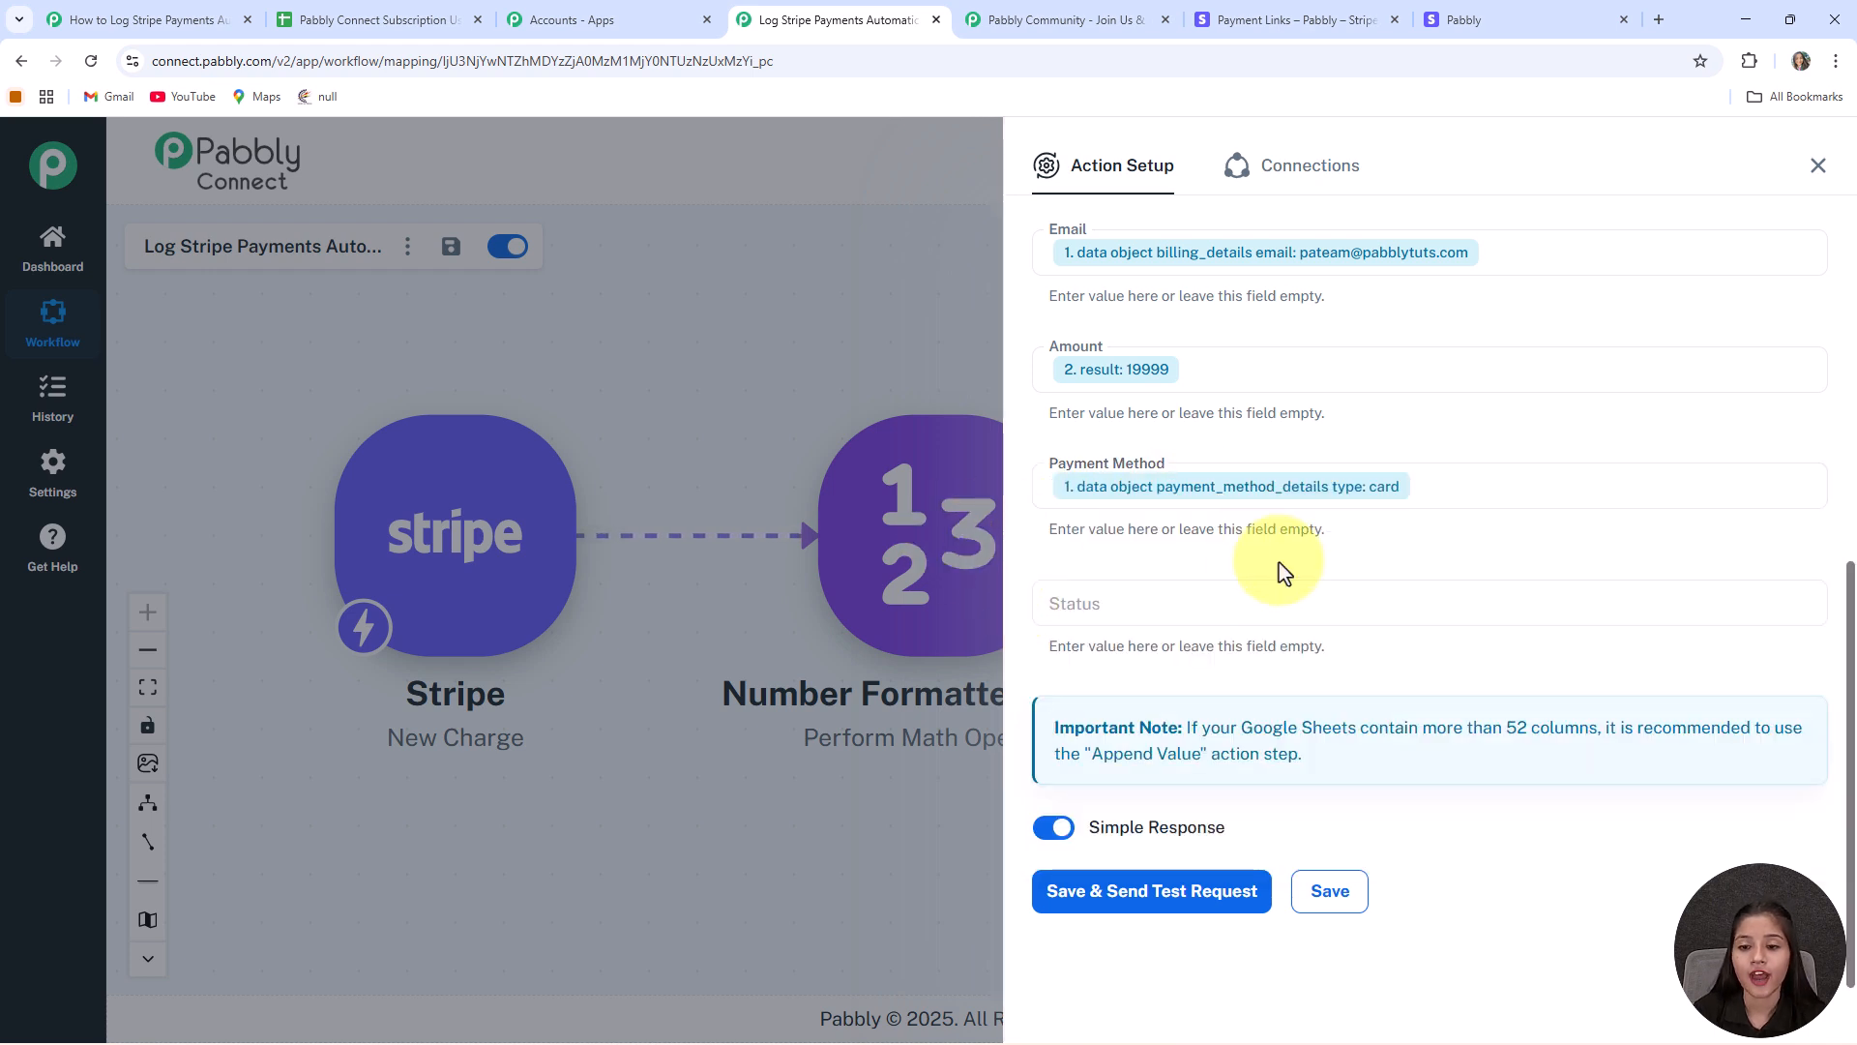
click(1091, 601)
click(1078, 601)
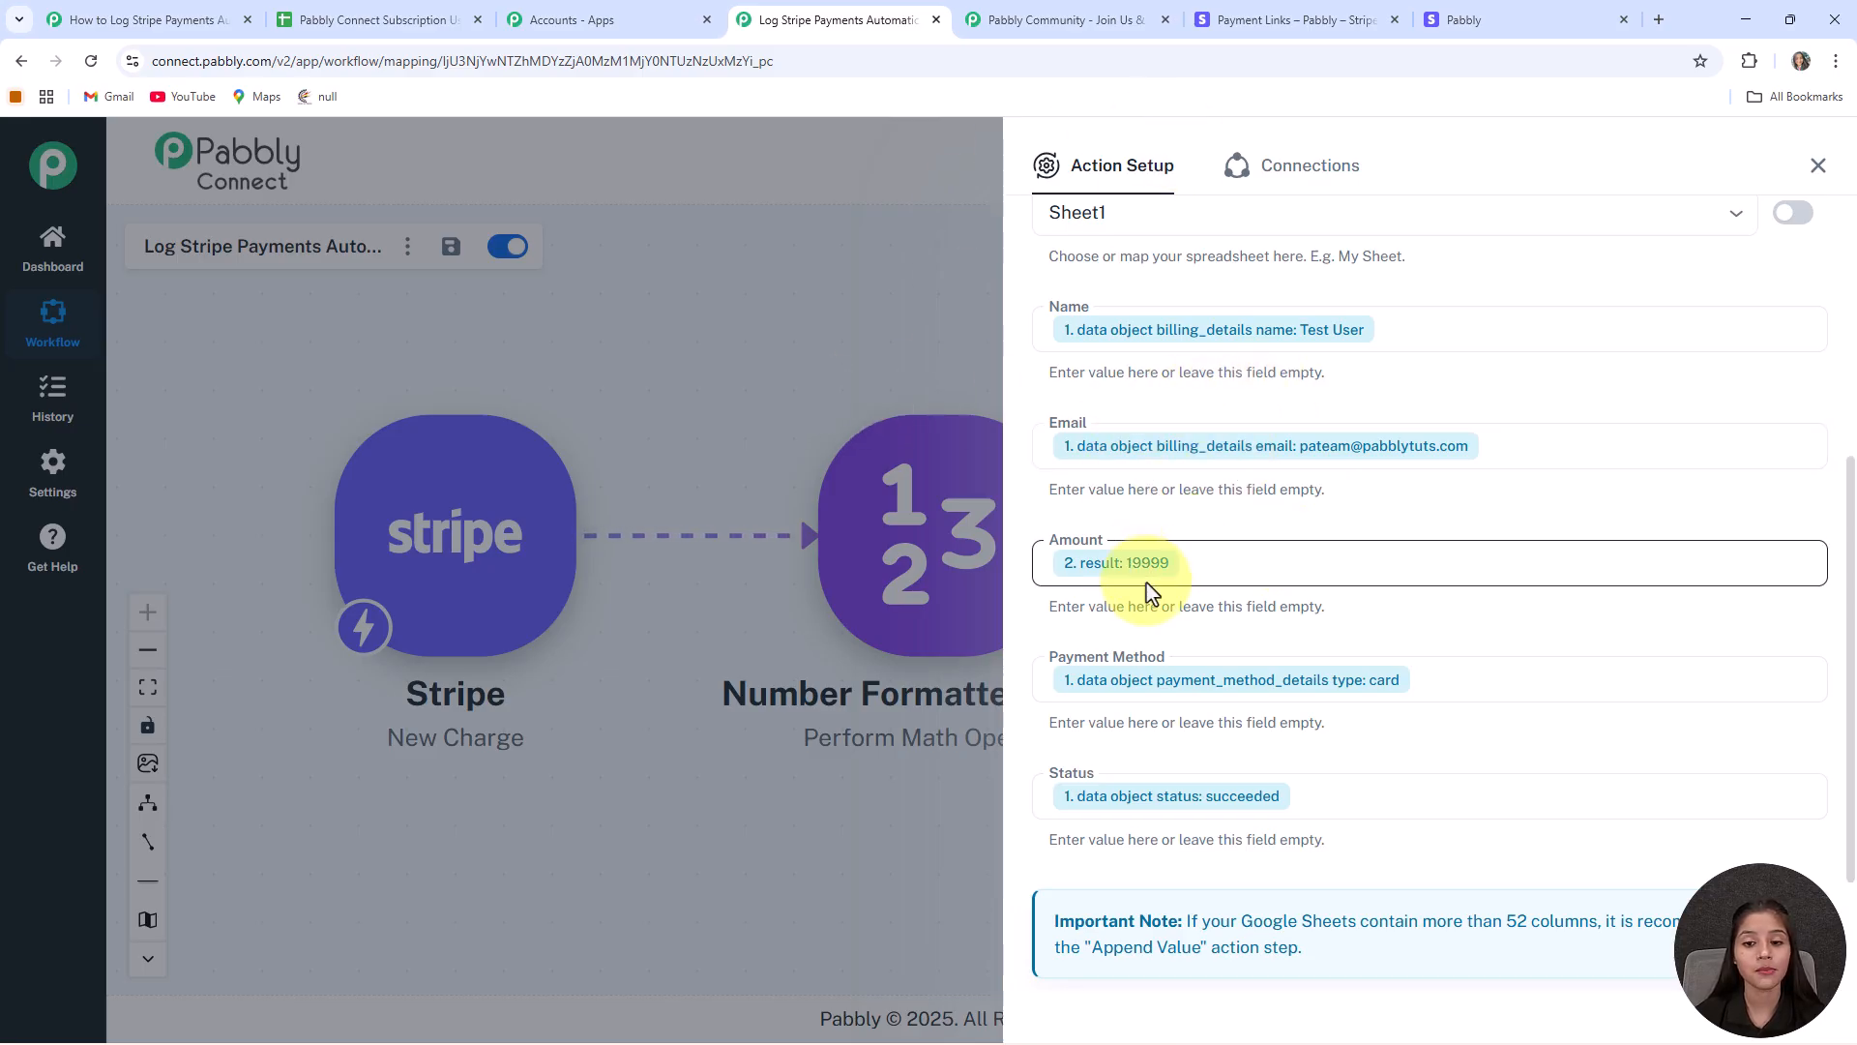
Step: Save and send a test request for the new row, check it in the spreadsheet, and close the Google Sheets action setup
scroll(1234, 704, down, 2)
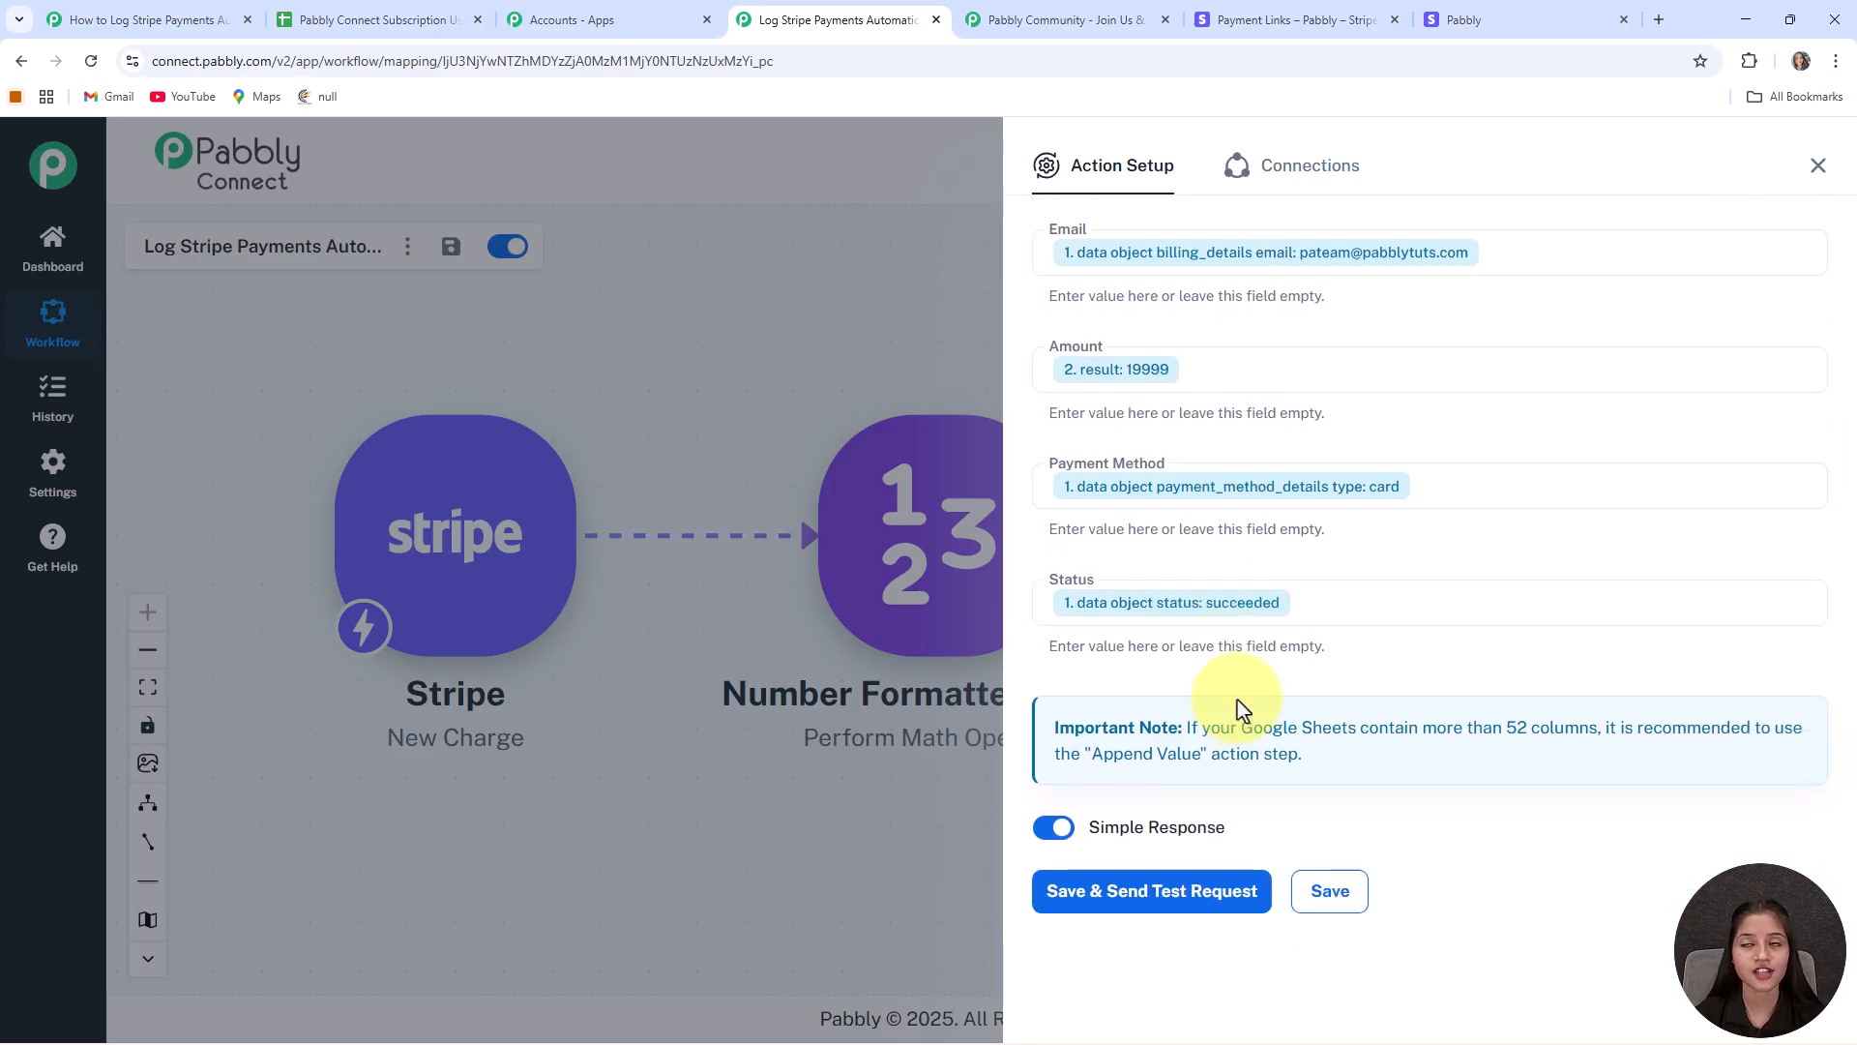
click(1125, 896)
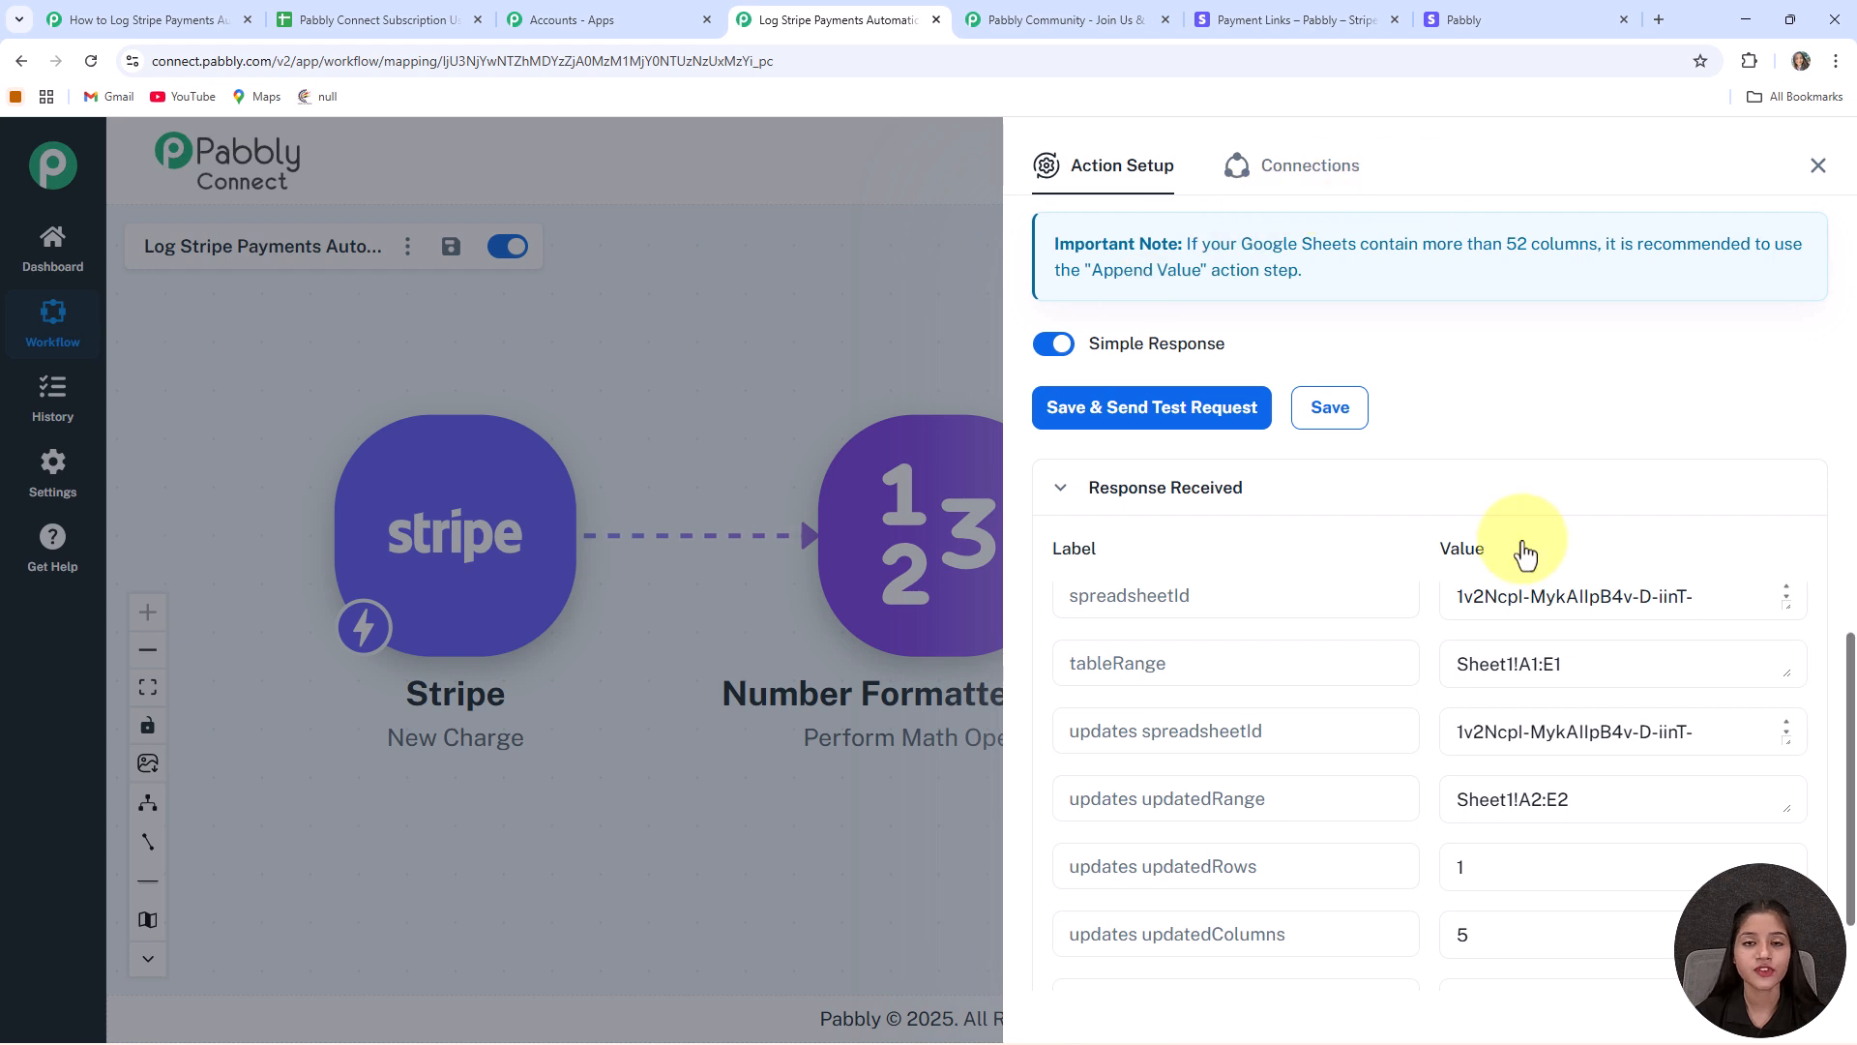
click(347, 13)
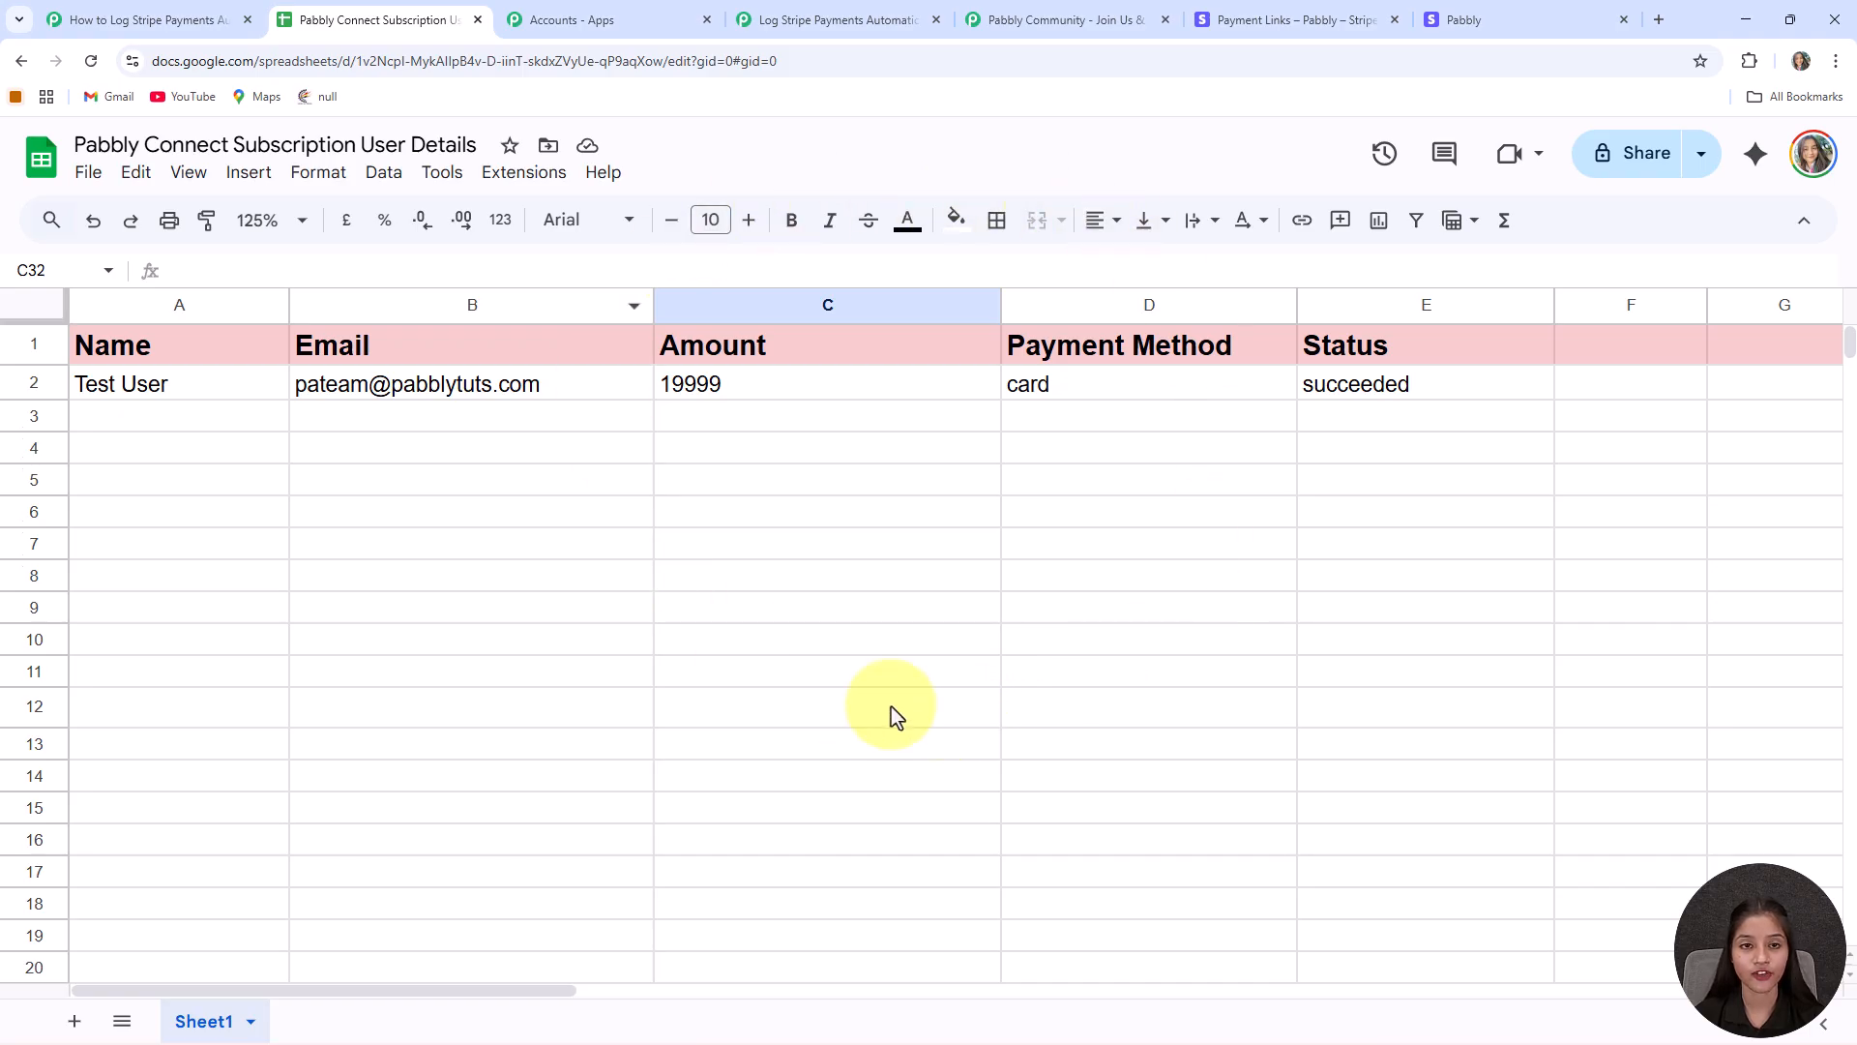
click(832, 19)
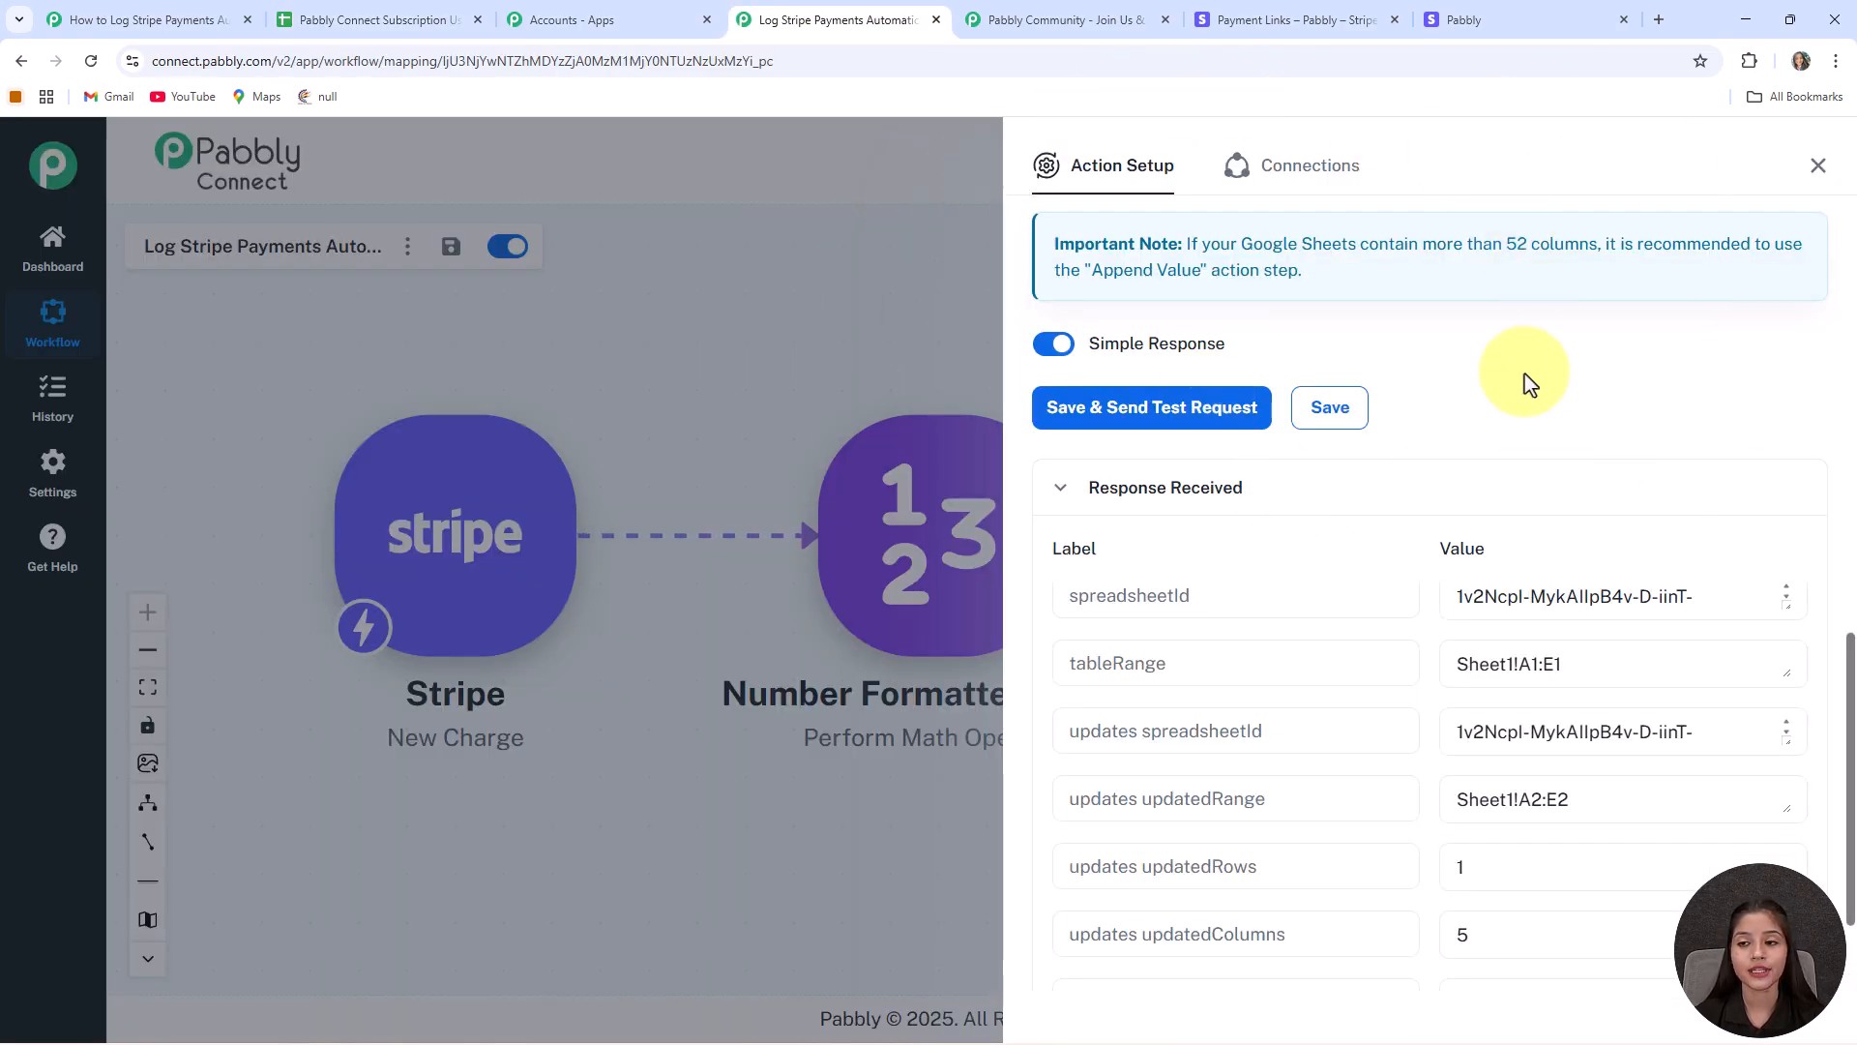
click(693, 568)
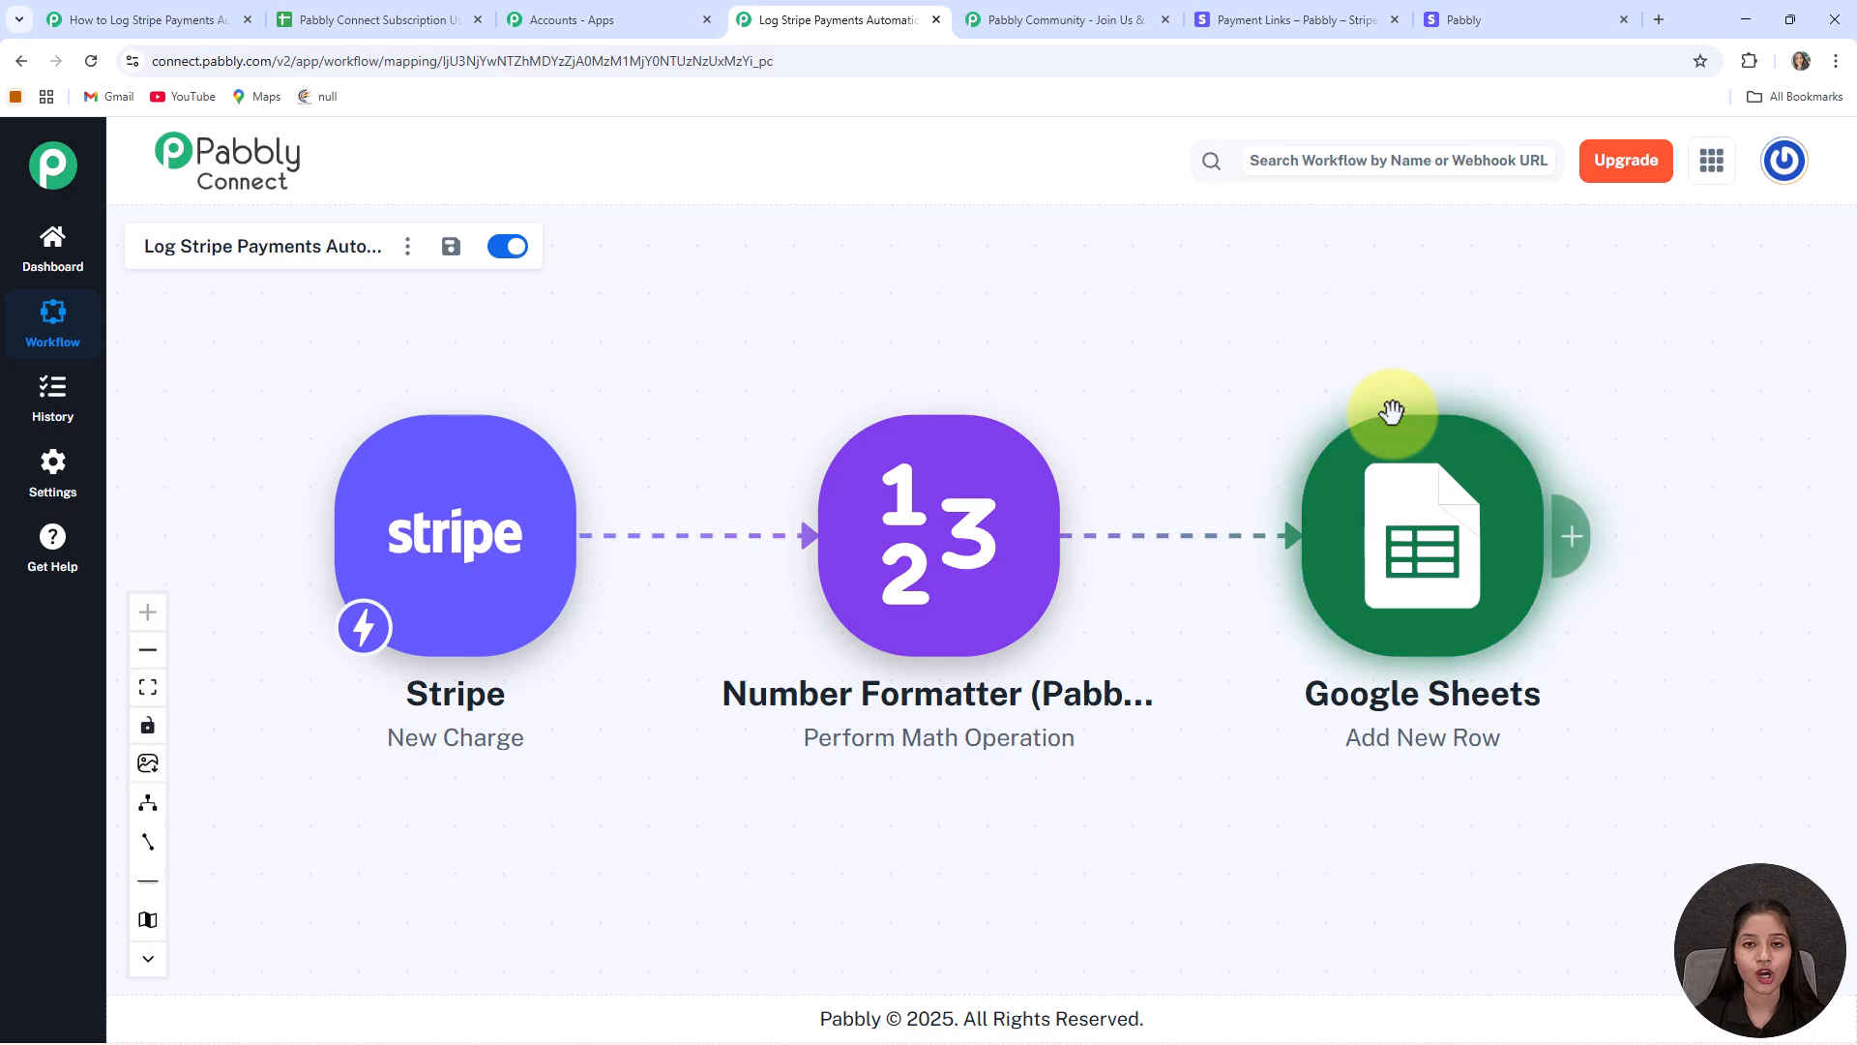
click(514, 249)
click(515, 253)
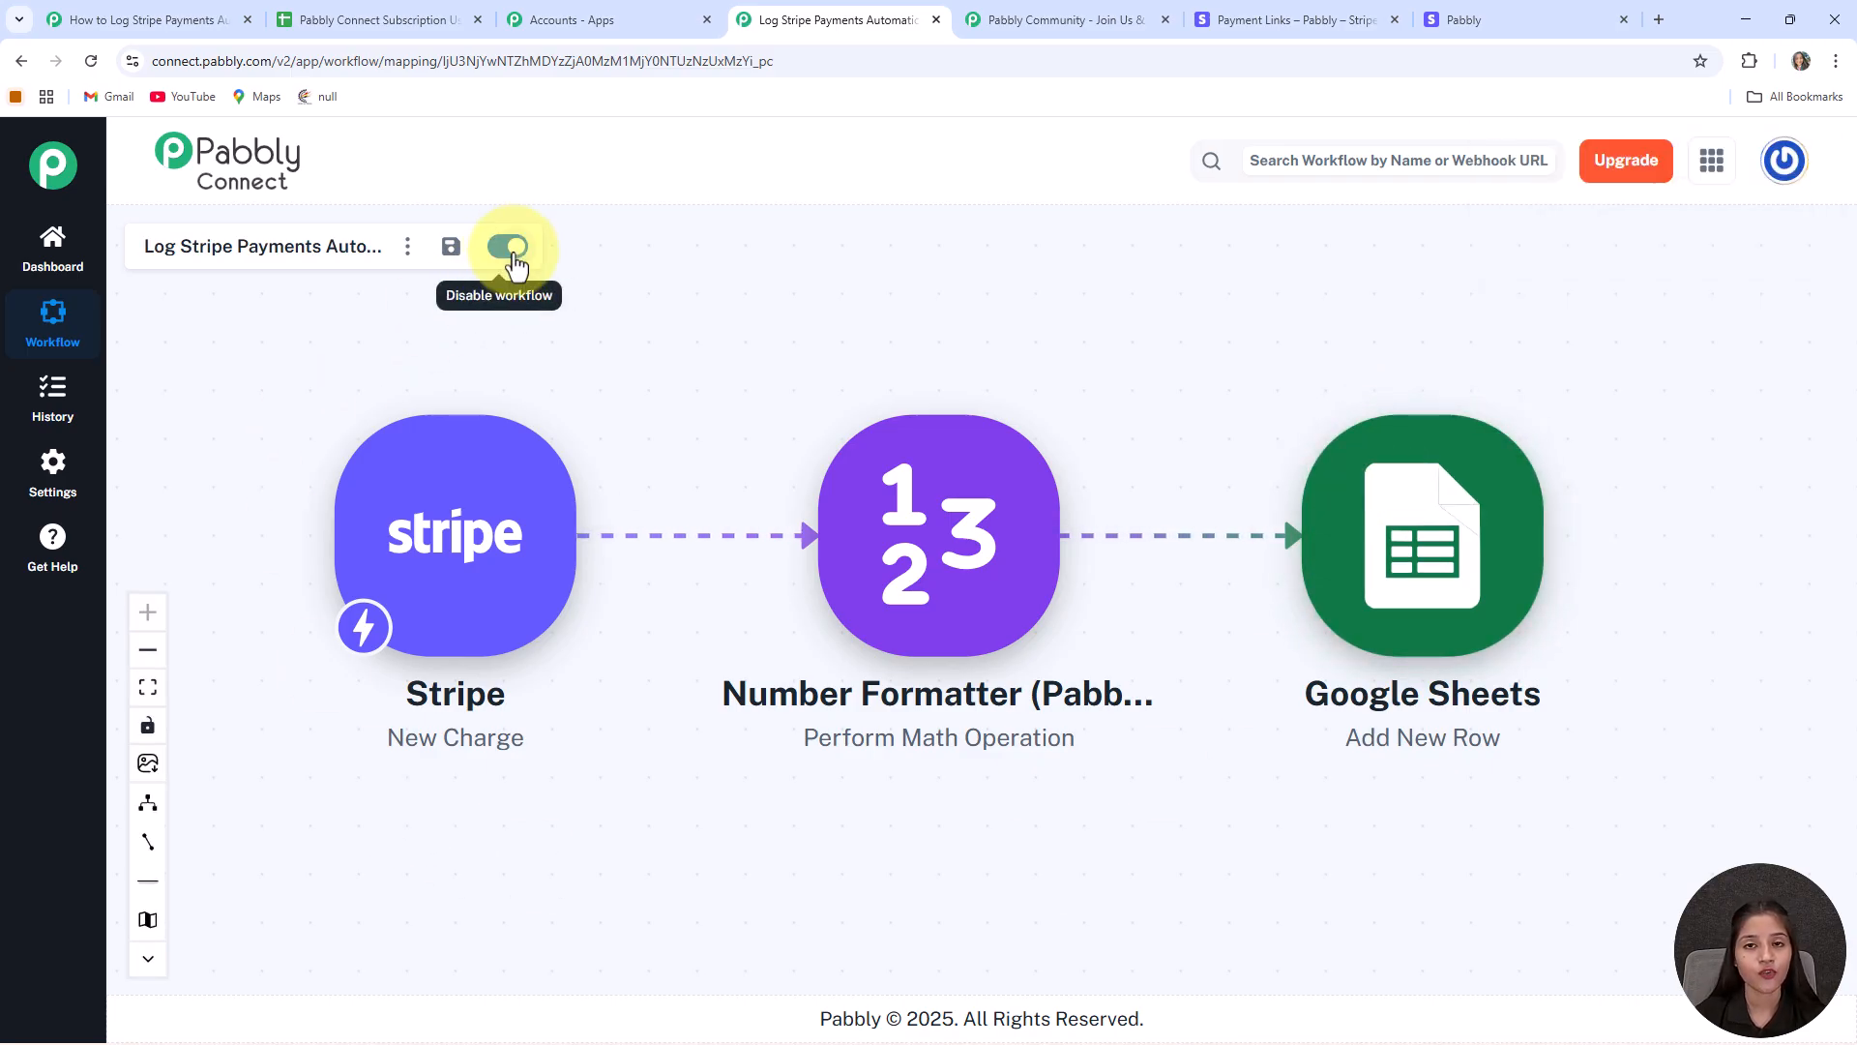
click(509, 249)
click(513, 251)
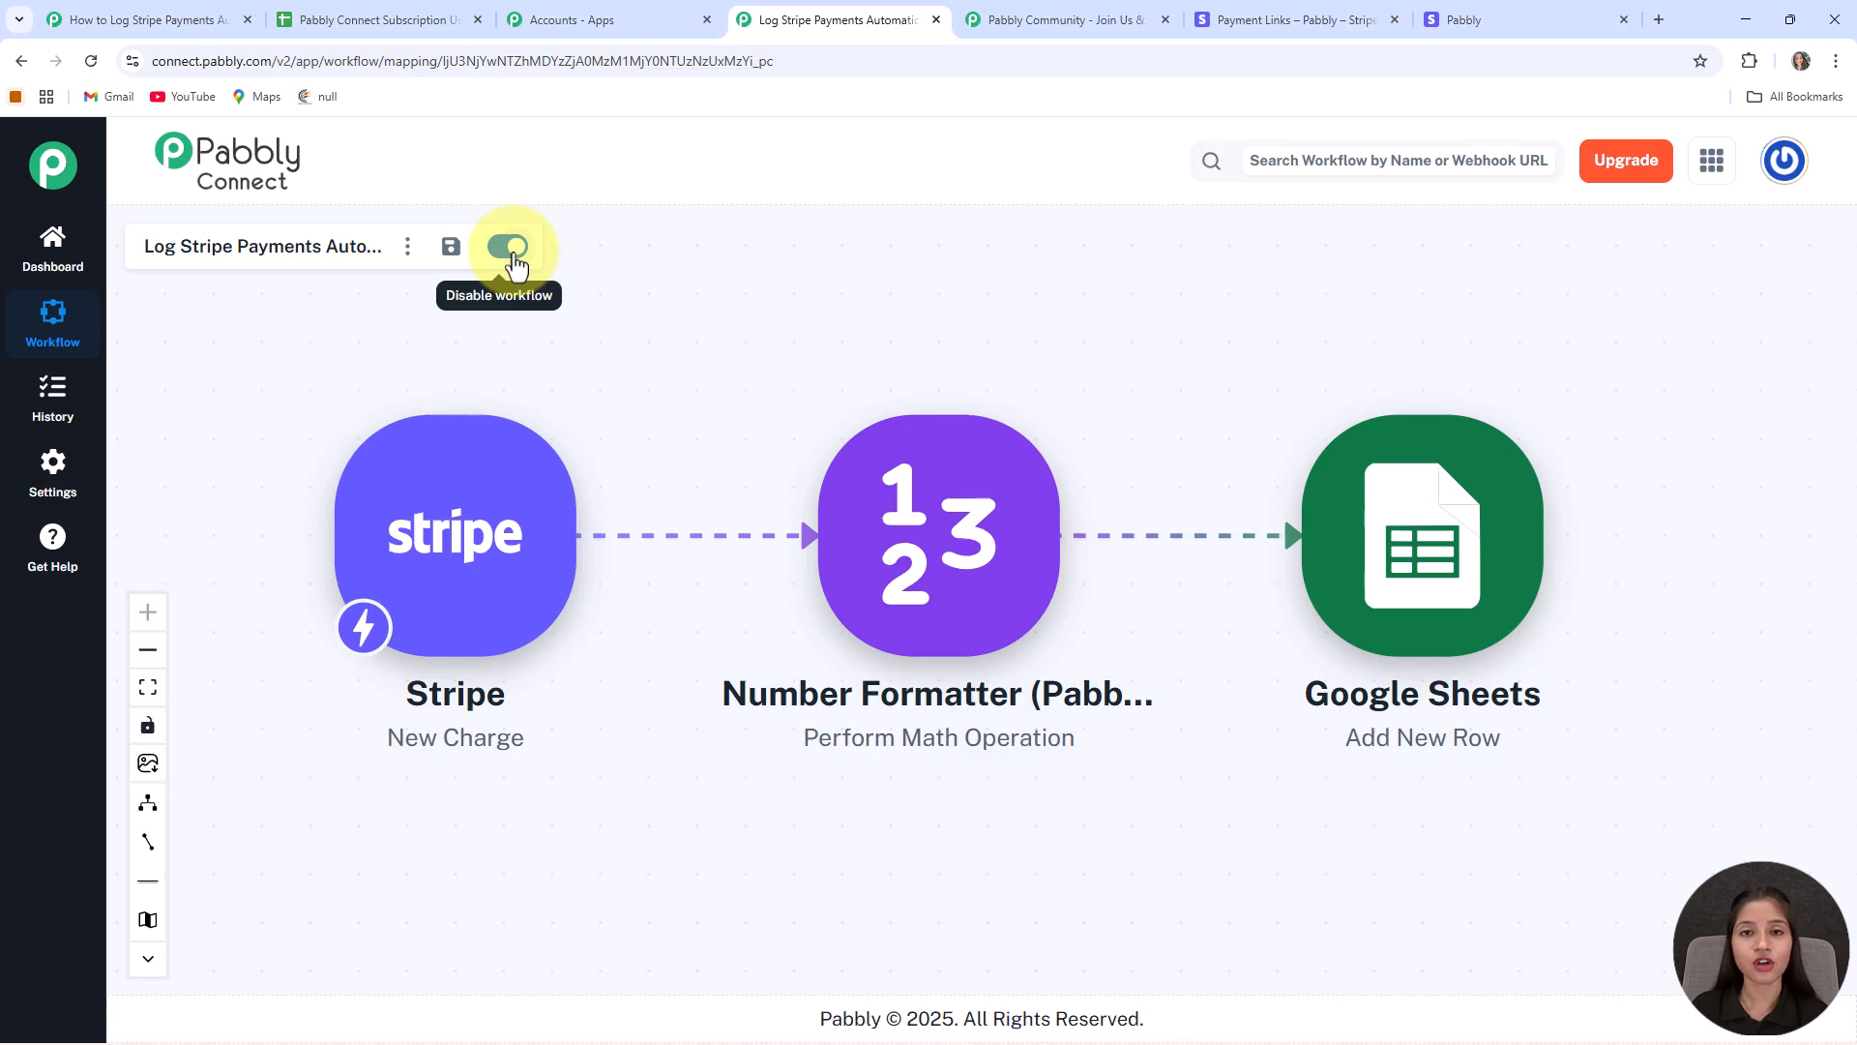
drag(717, 373, 737, 429)
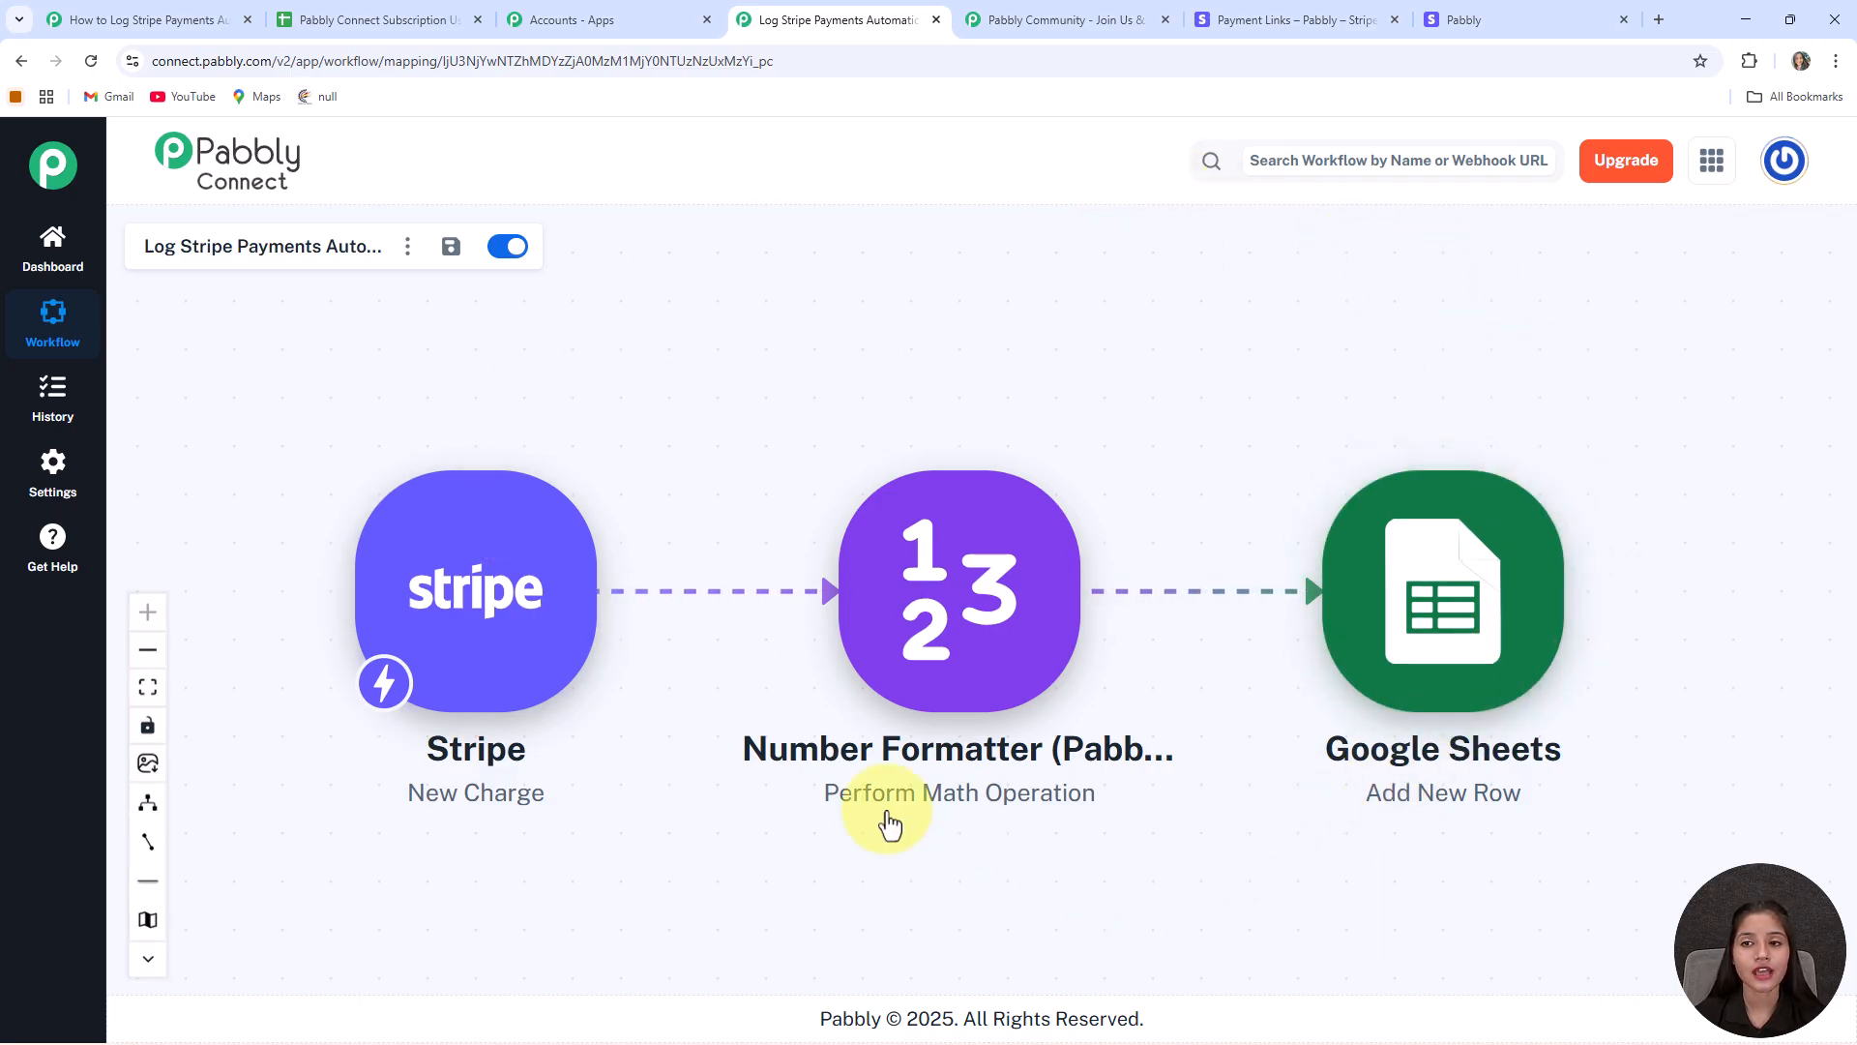
Step: Compare the Stripe payment confirmation page with the payment row logged in the Google Sheets spreadsheet
click(1490, 19)
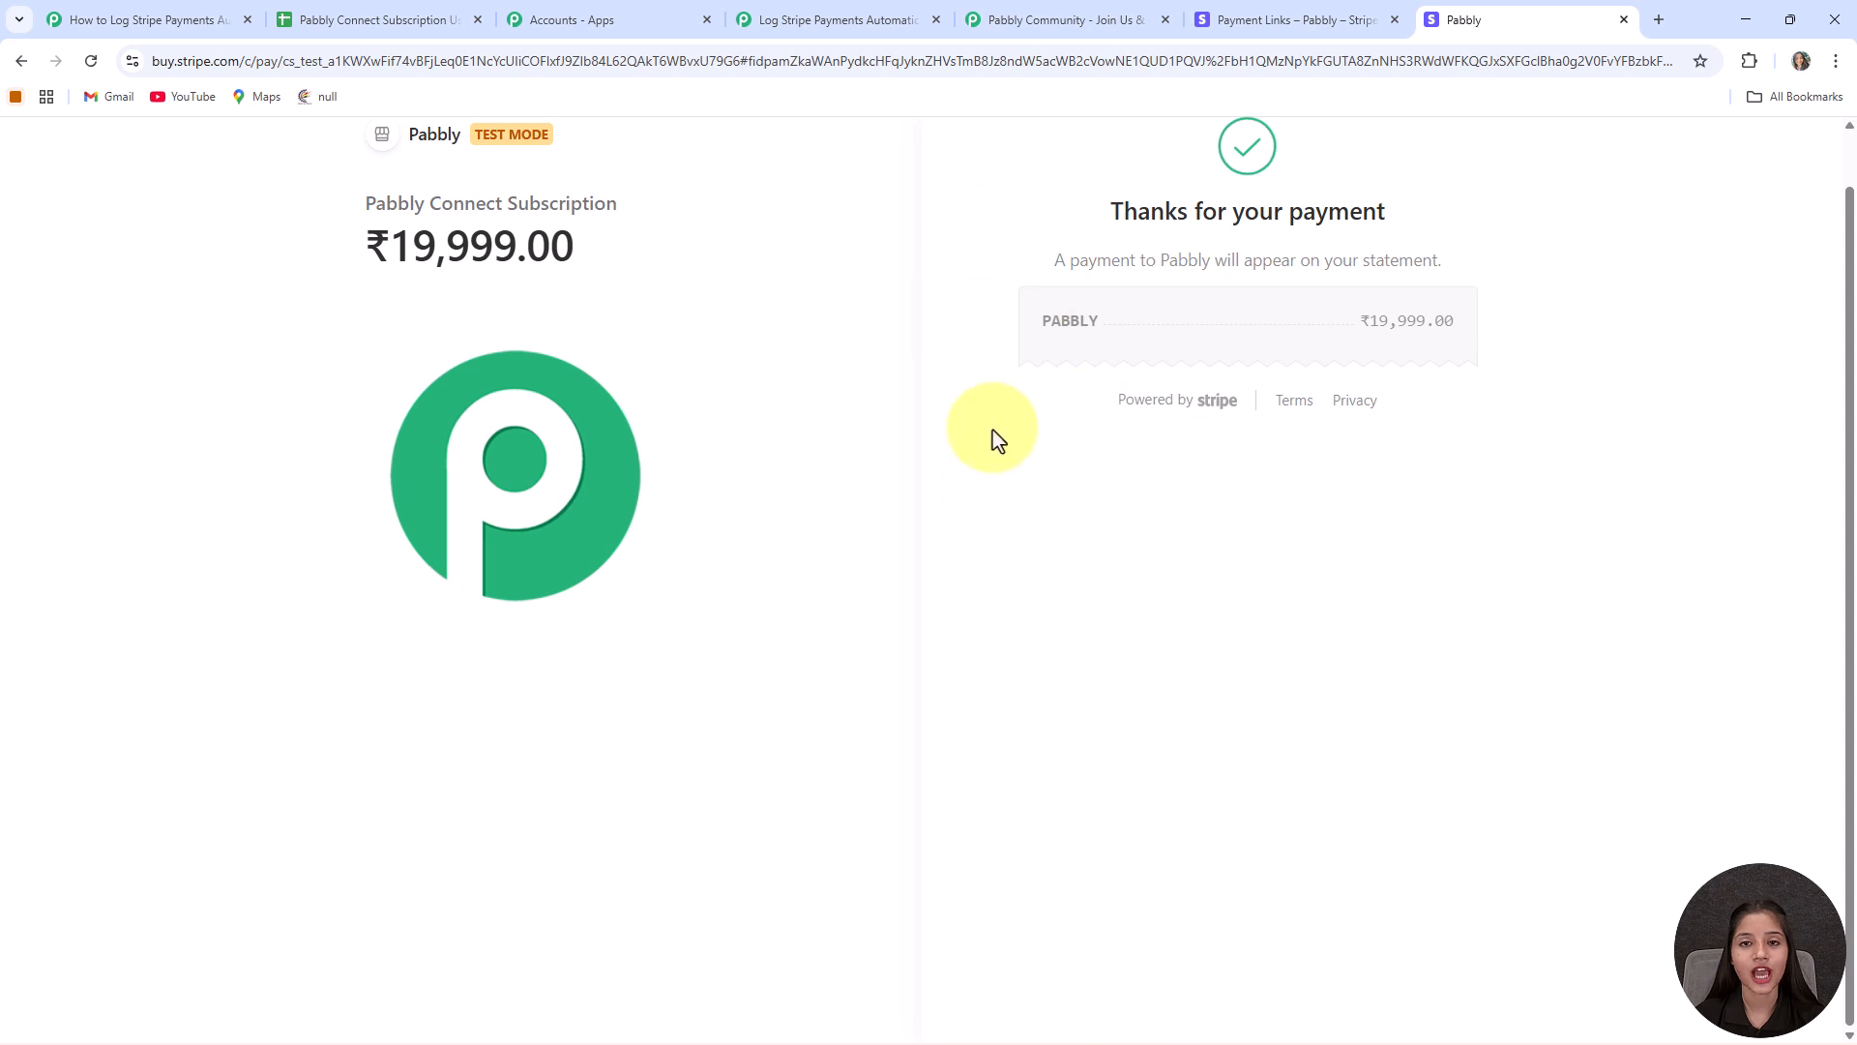
scroll(1072, 380, up, 1)
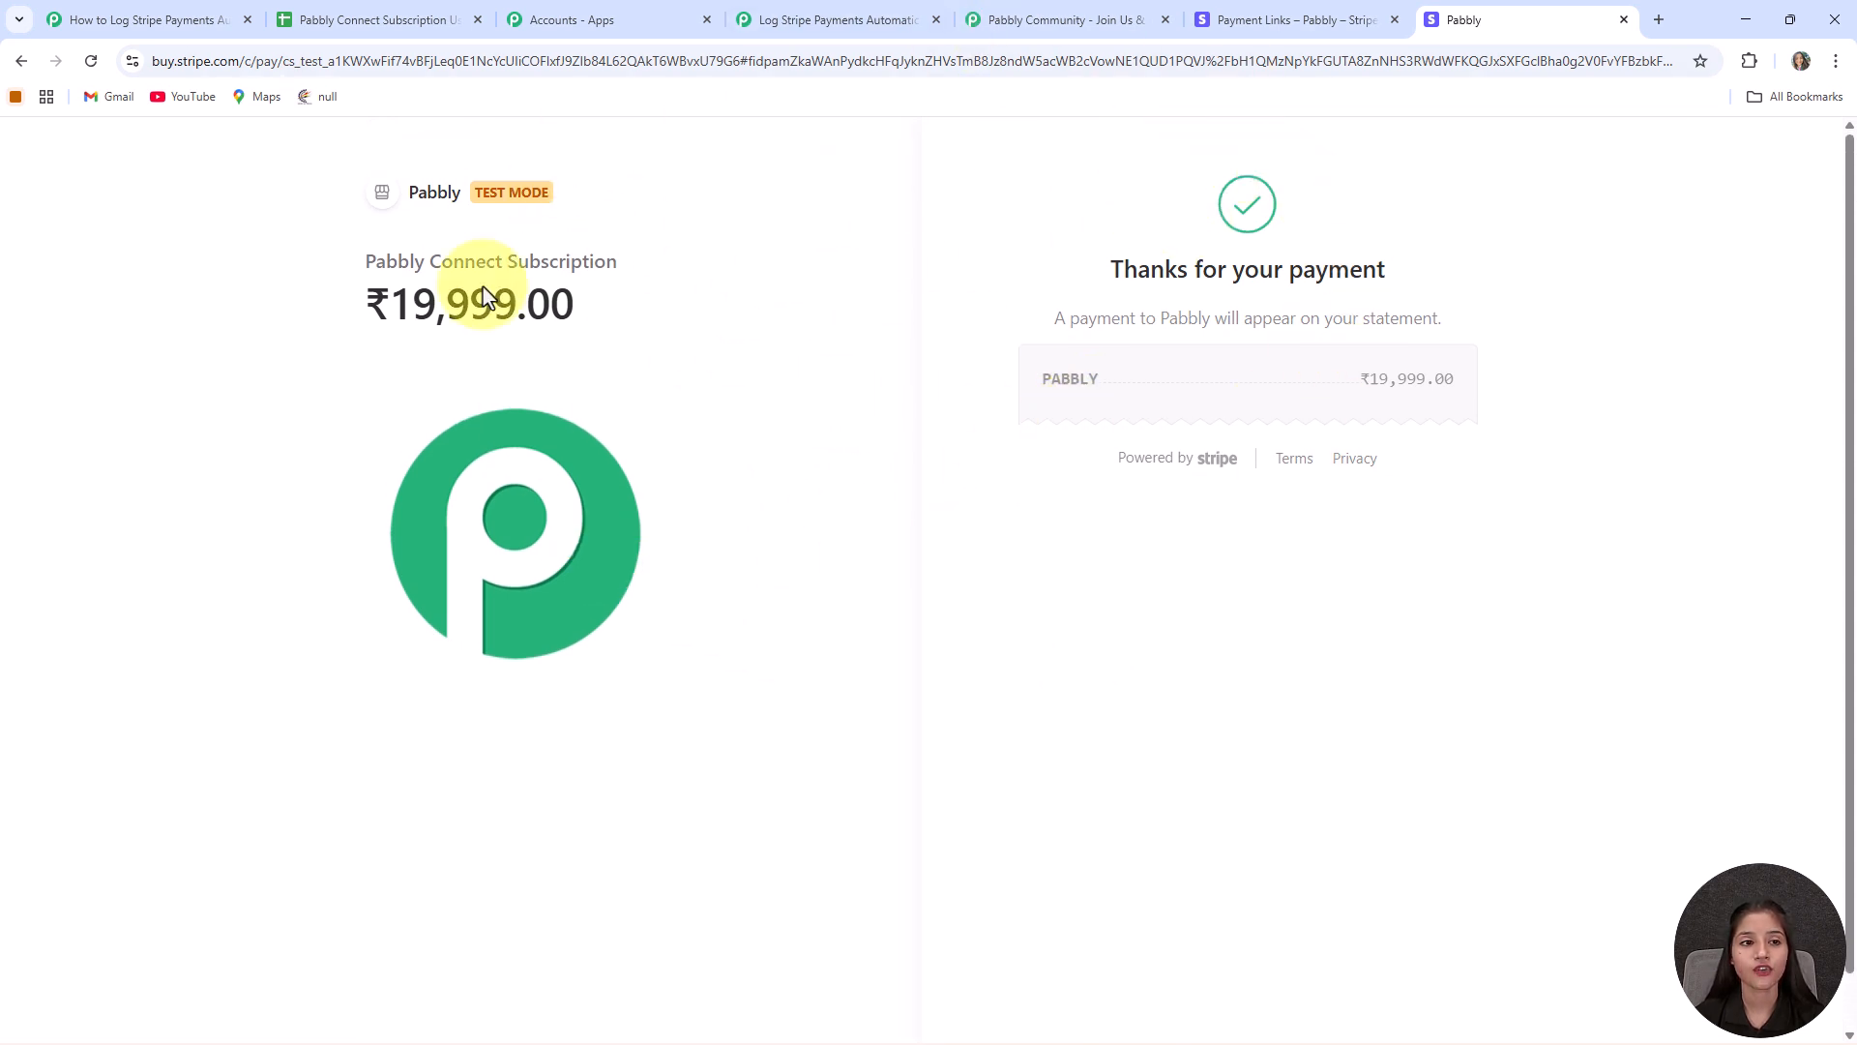
click(387, 21)
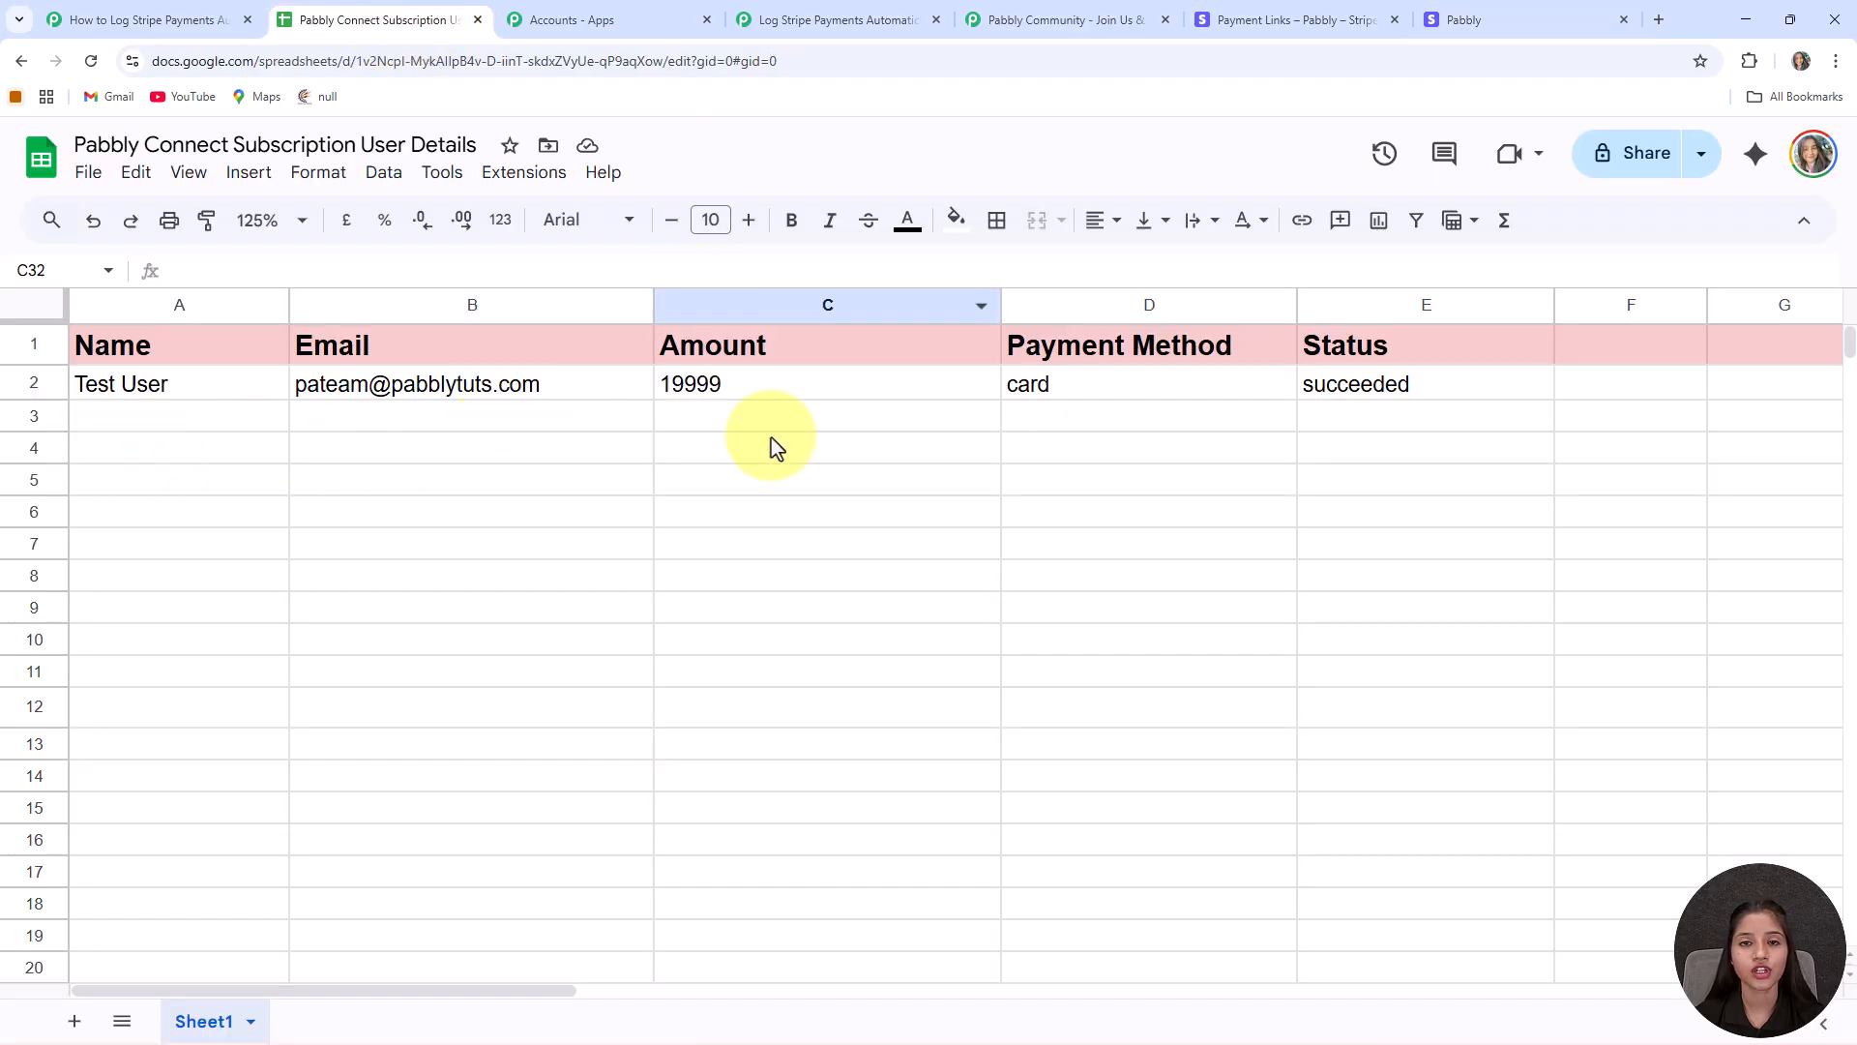